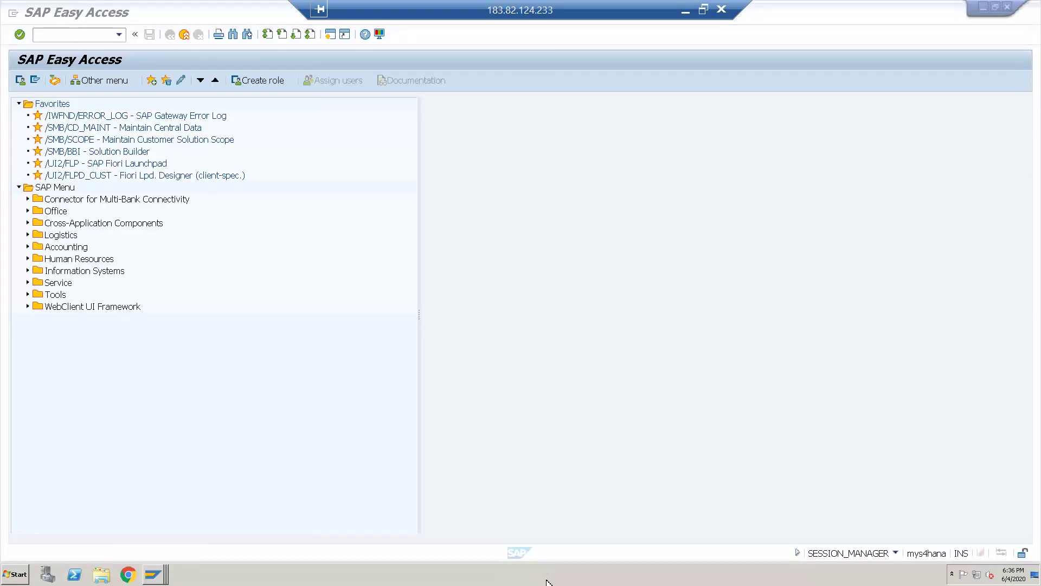
Step: Open transaction CL01 and start creating the class CLASS_SHAKTI_BATCH with class type 023
click(87, 36)
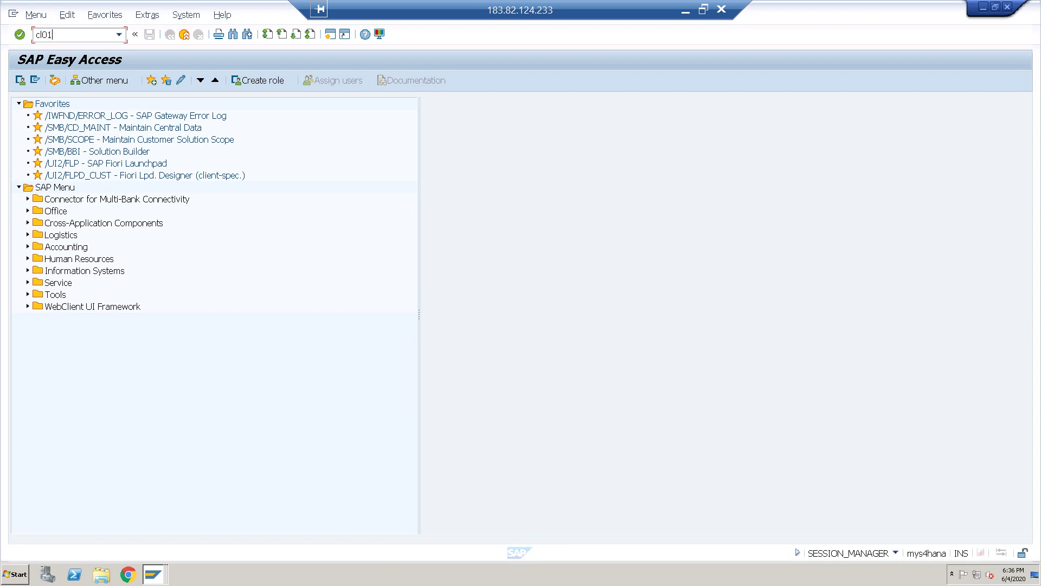
key(Return)
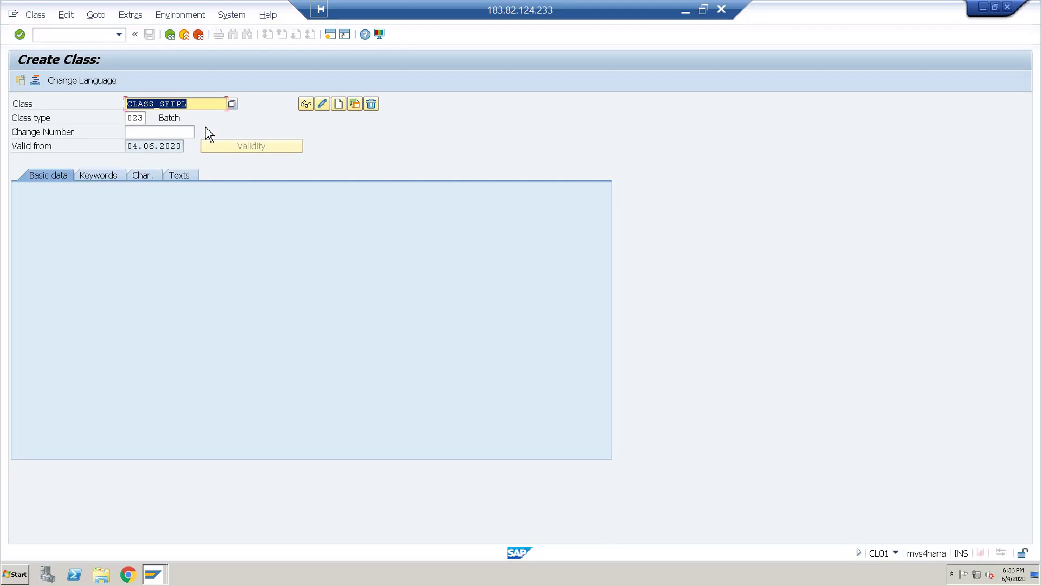
click(199, 108)
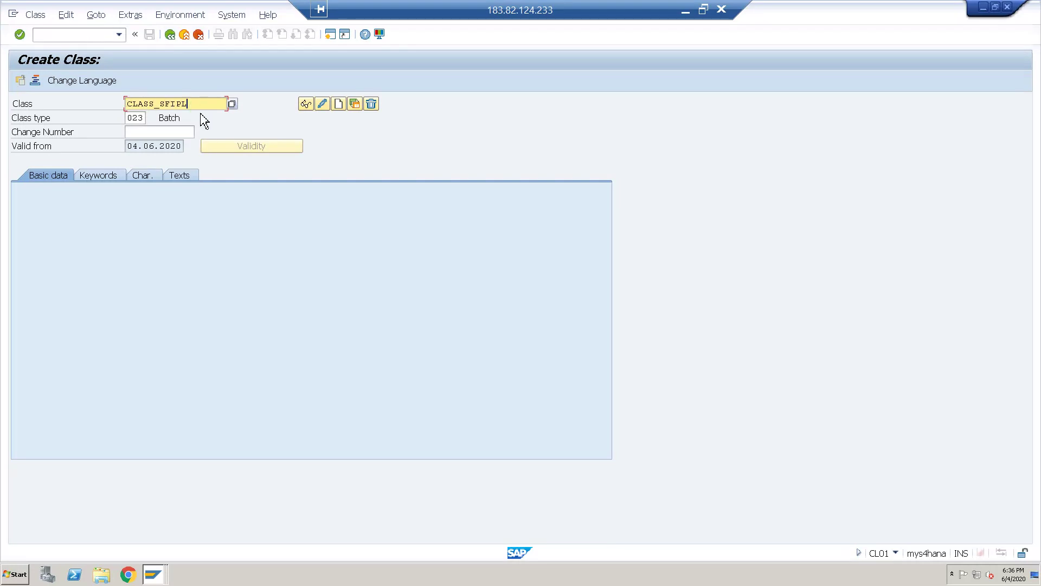
key(BackSpace)
key(BackSpace)
key(BackSpace)
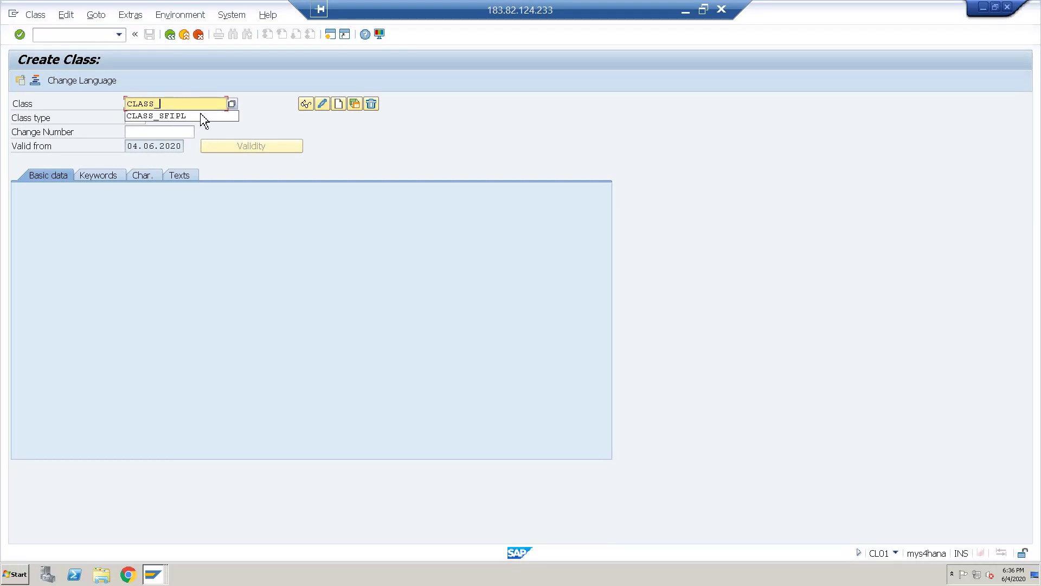
text(SHAKTI_BATCH)
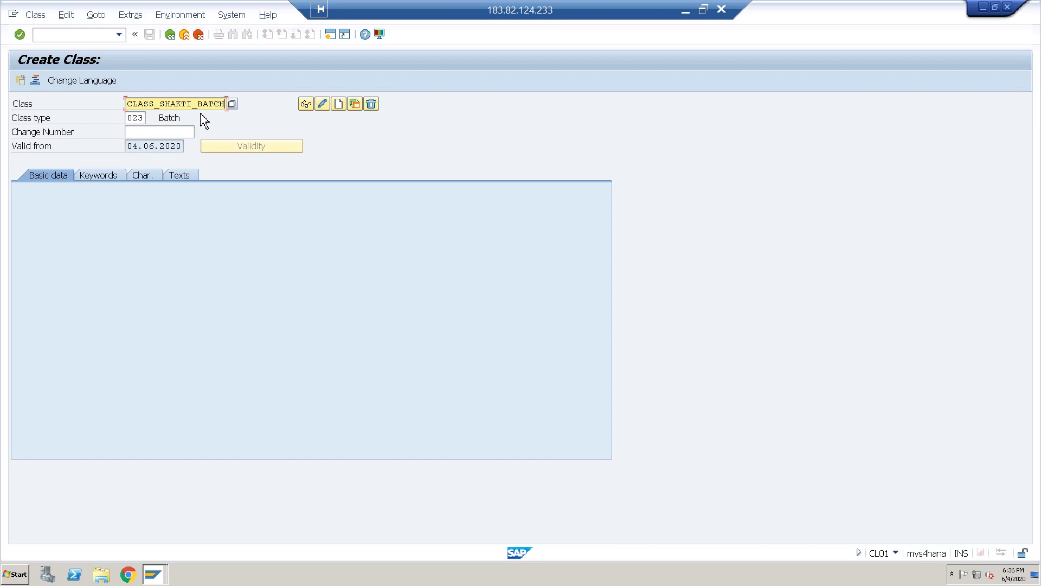
click(338, 104)
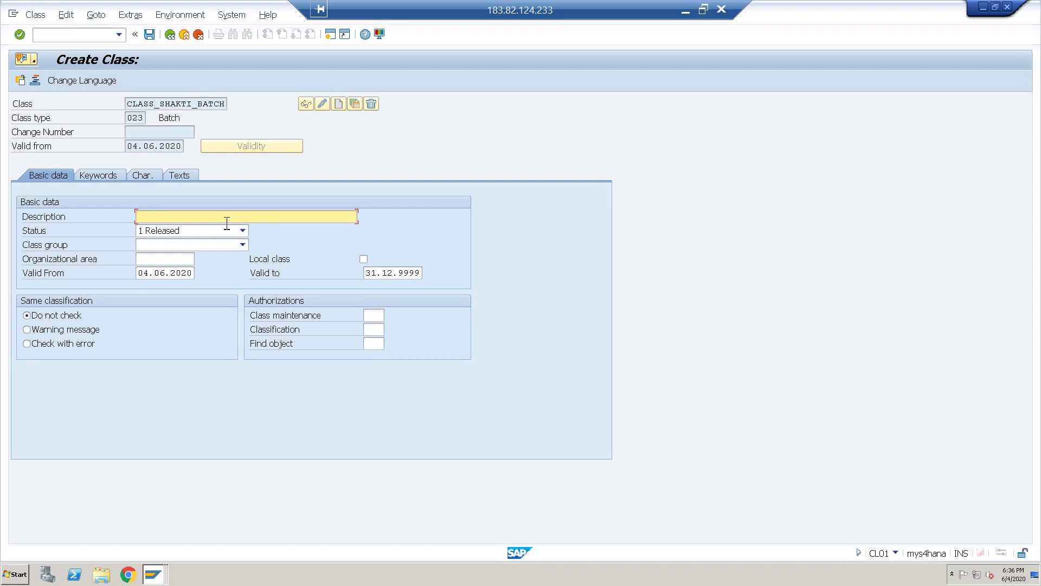
Step: Set the class description to "Class for Shakti Forge"
text(C)
key(Down)
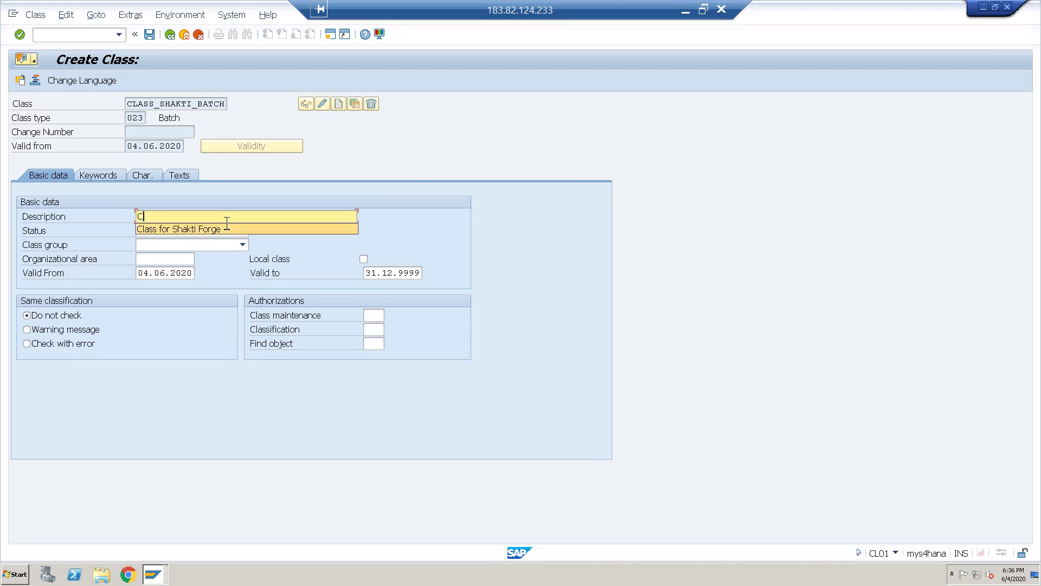
key(Return)
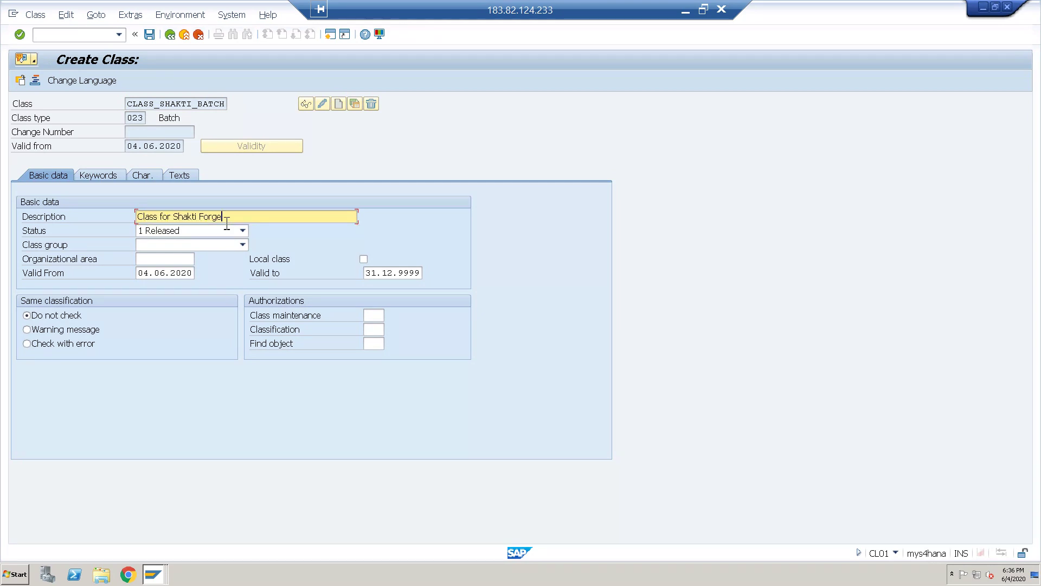
Step: Find the shelf life expiration date characteristic LOBM_VFDAT by searching LOBM*, assign it to the class, and save the class
click(145, 177)
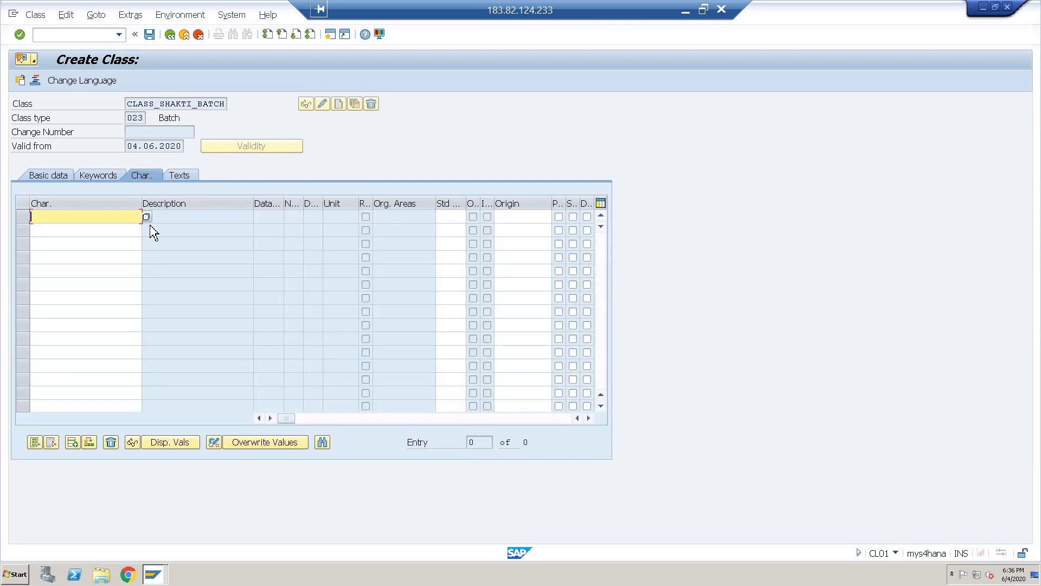
key(F4)
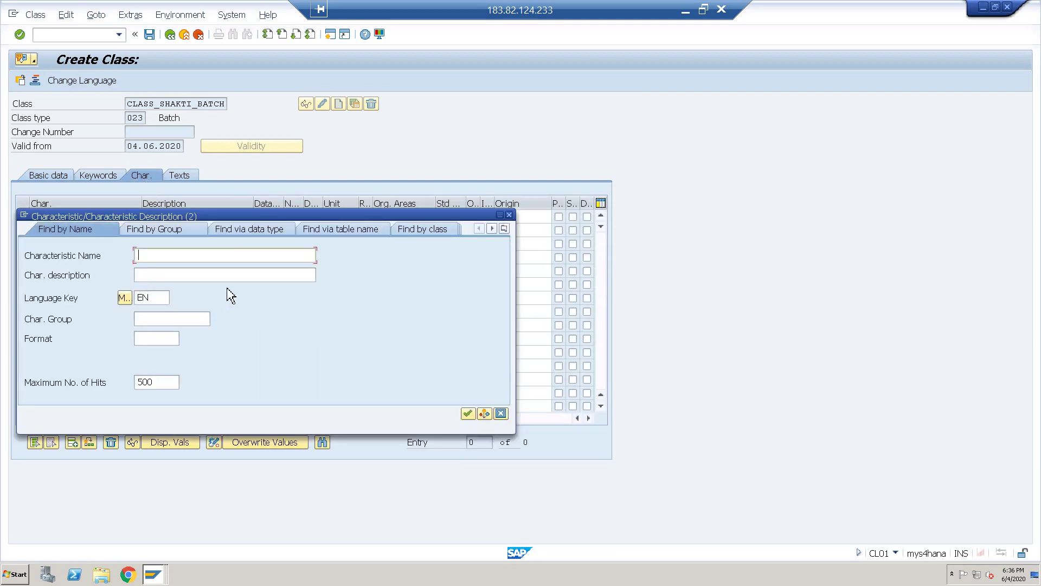
text(LOMB*)
key(Return)
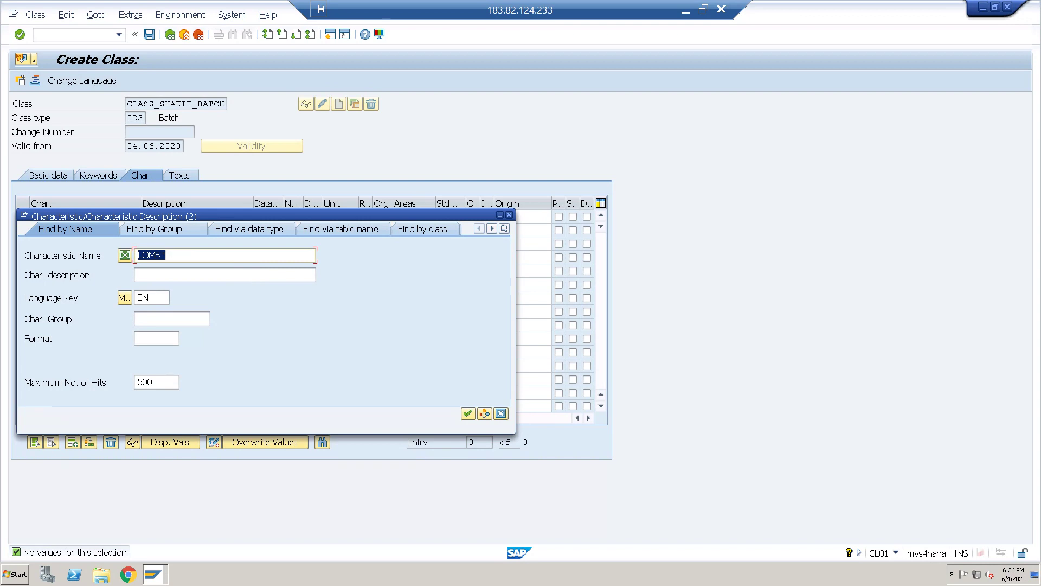
text(LOBM*)
key(Return)
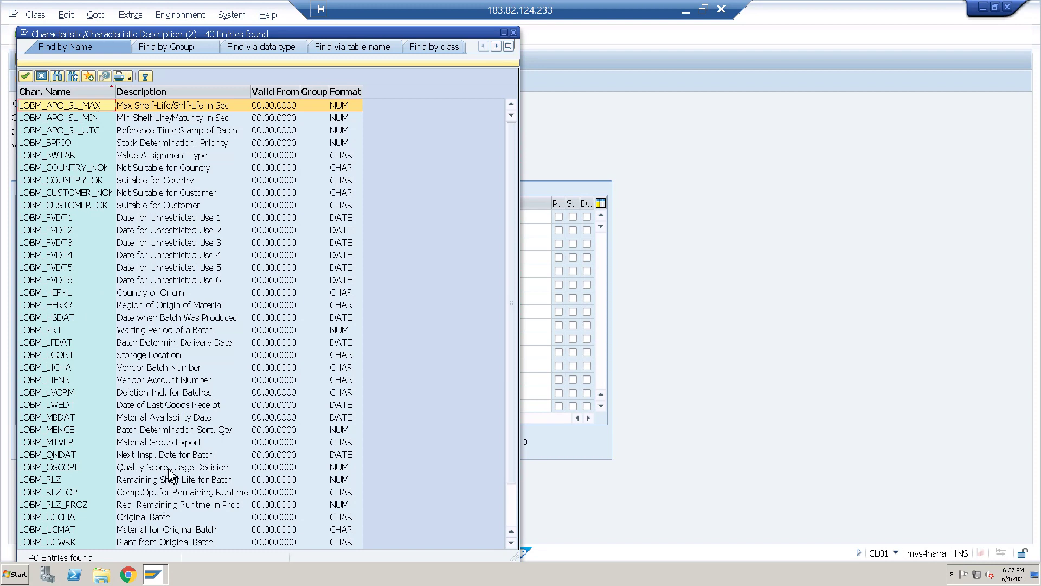
scroll(170, 475, down, 2)
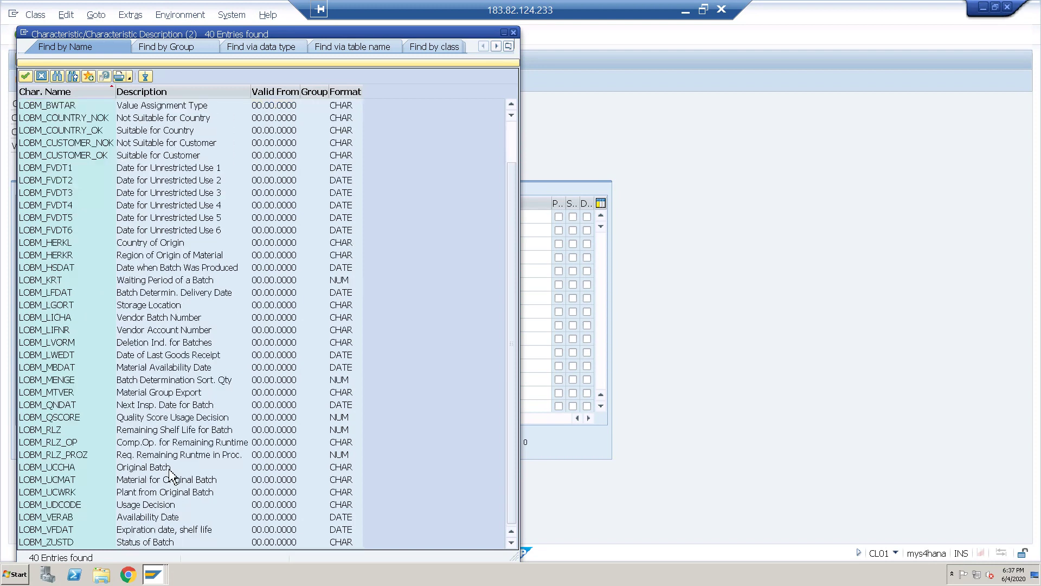
double_click(151, 533)
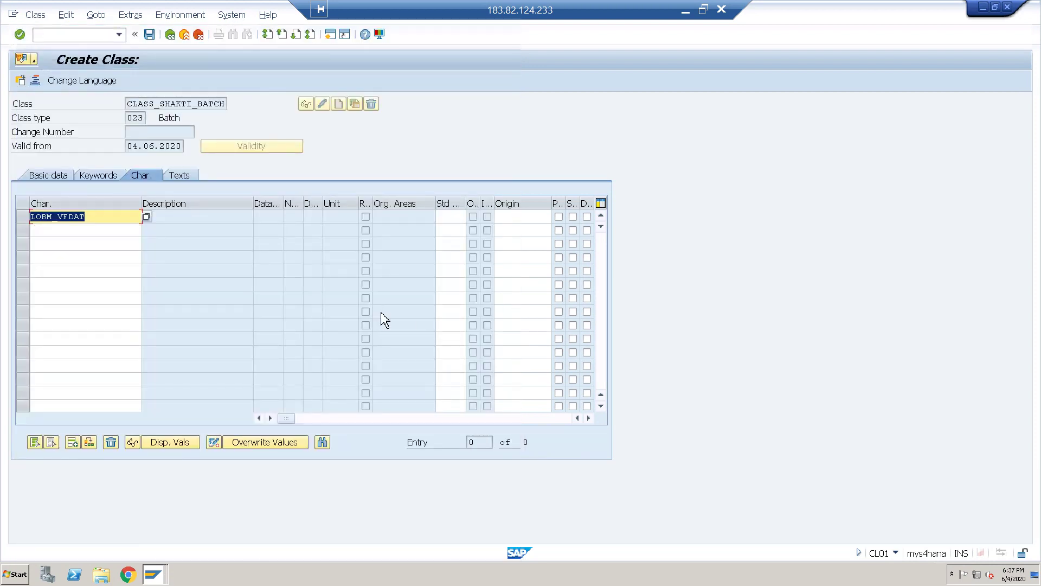
key(Return)
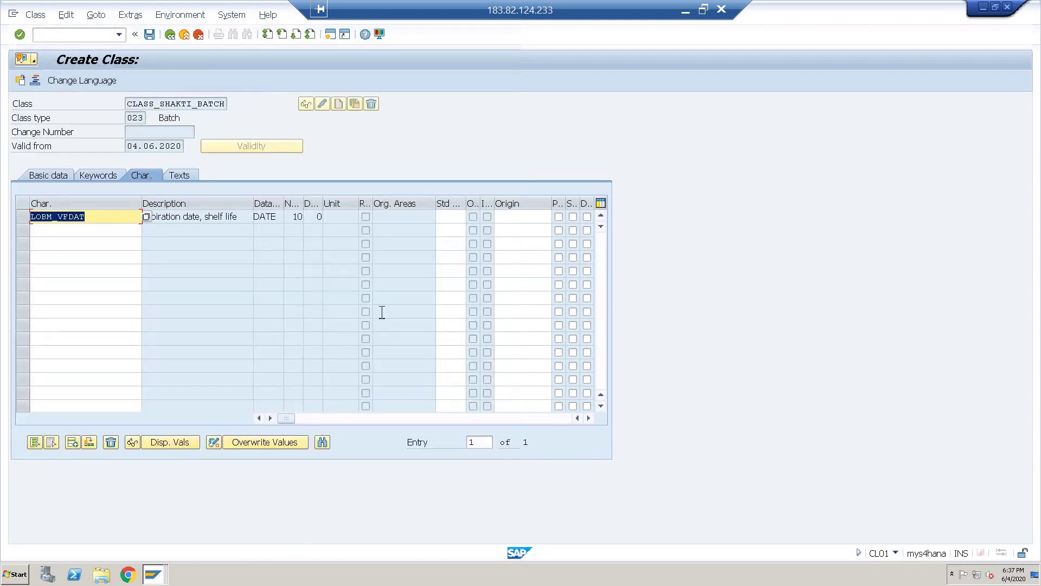
click(149, 35)
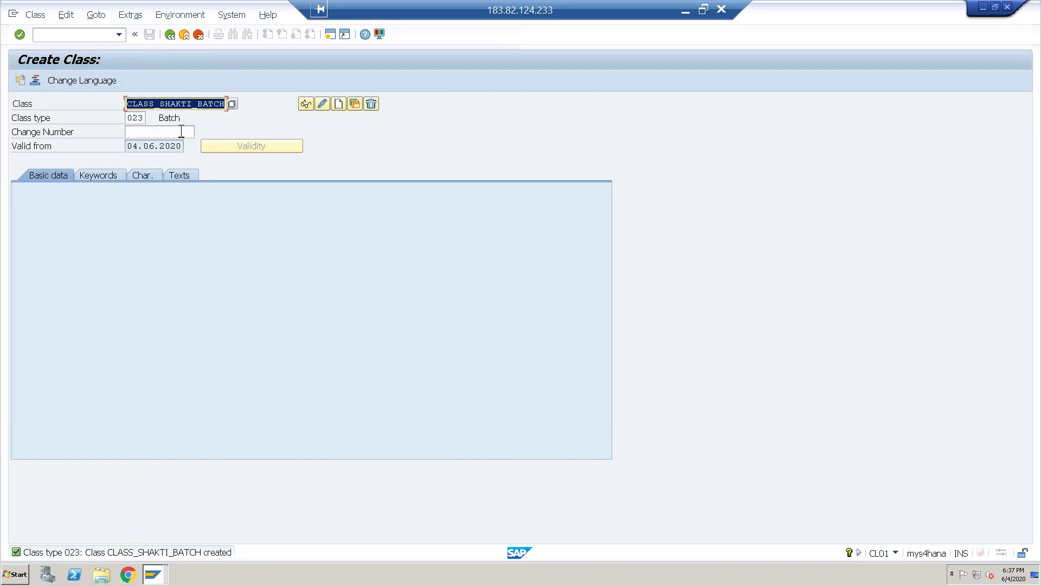
Step: Leave class creation and, through SPRO, open Specify Batch Level and Activate Status Management under Logistics - General, Batch Management
click(171, 36)
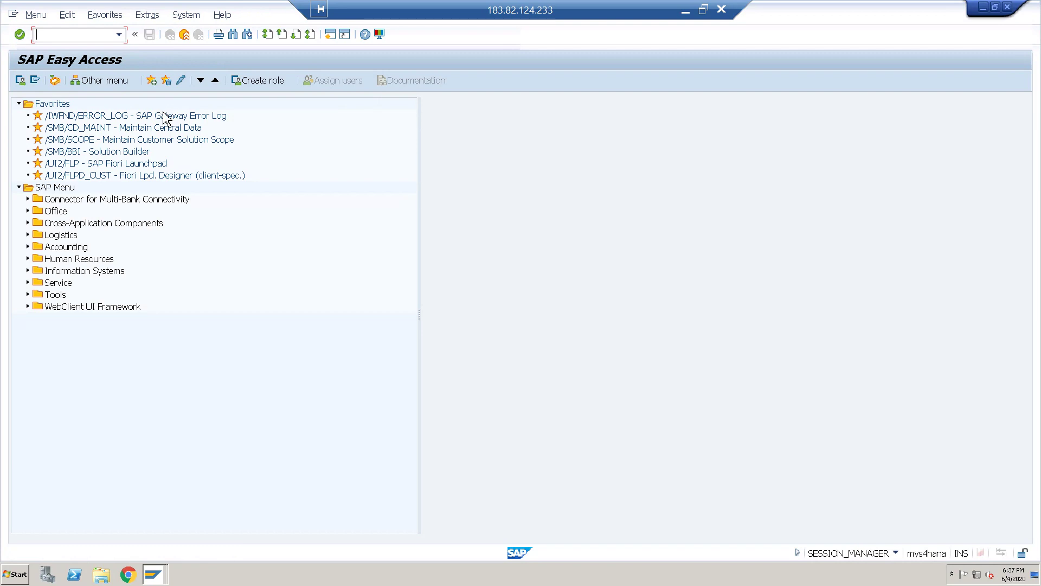
text(SPRO)
key(Return)
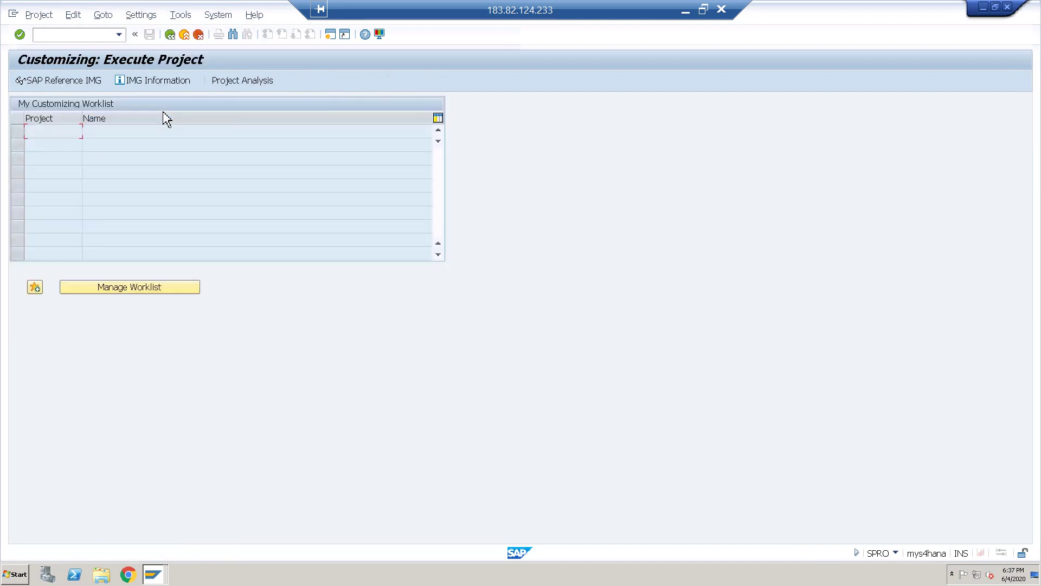
key(F5)
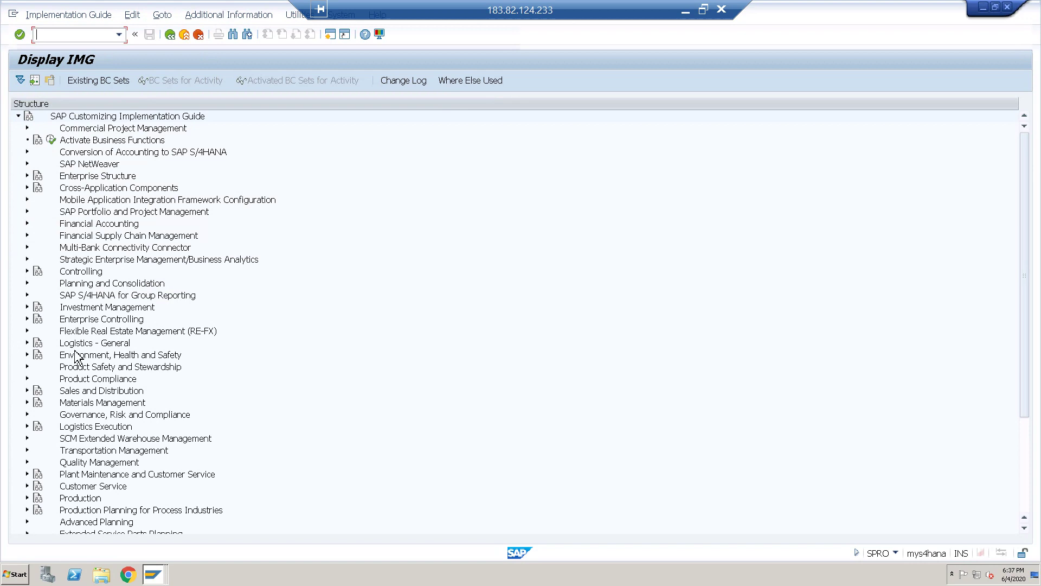
click(27, 343)
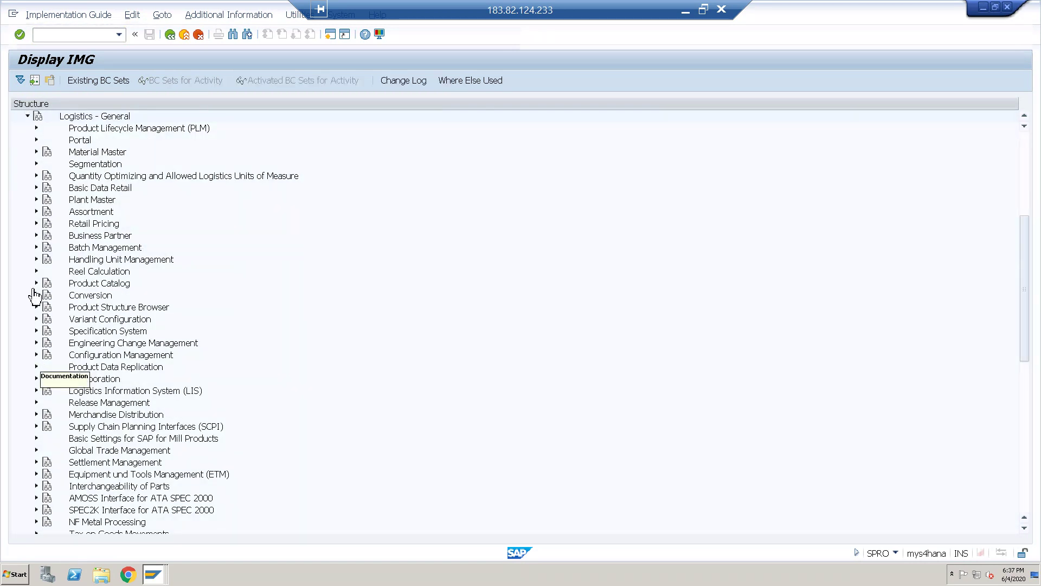
click(37, 247)
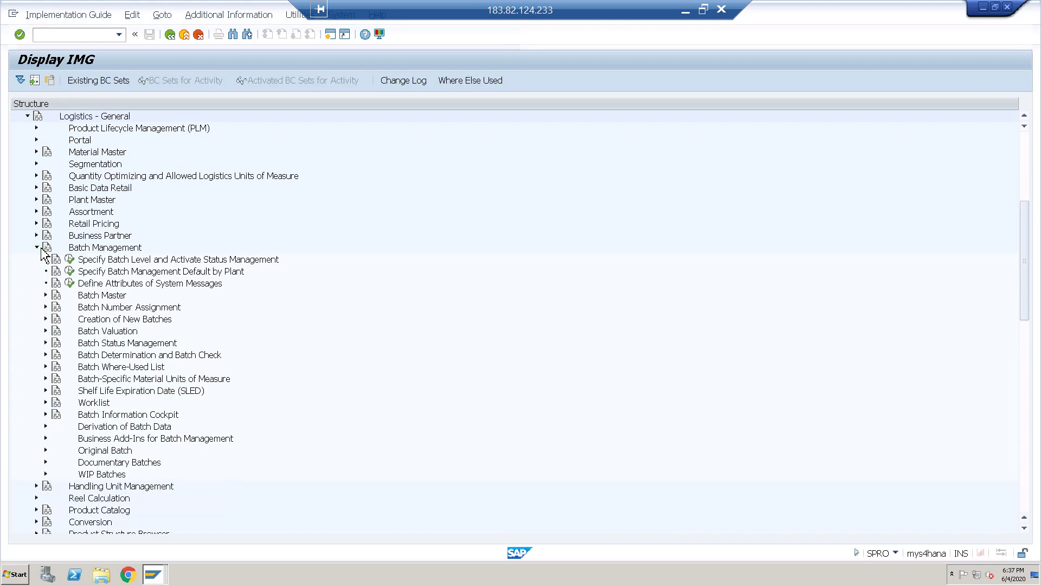
click(76, 263)
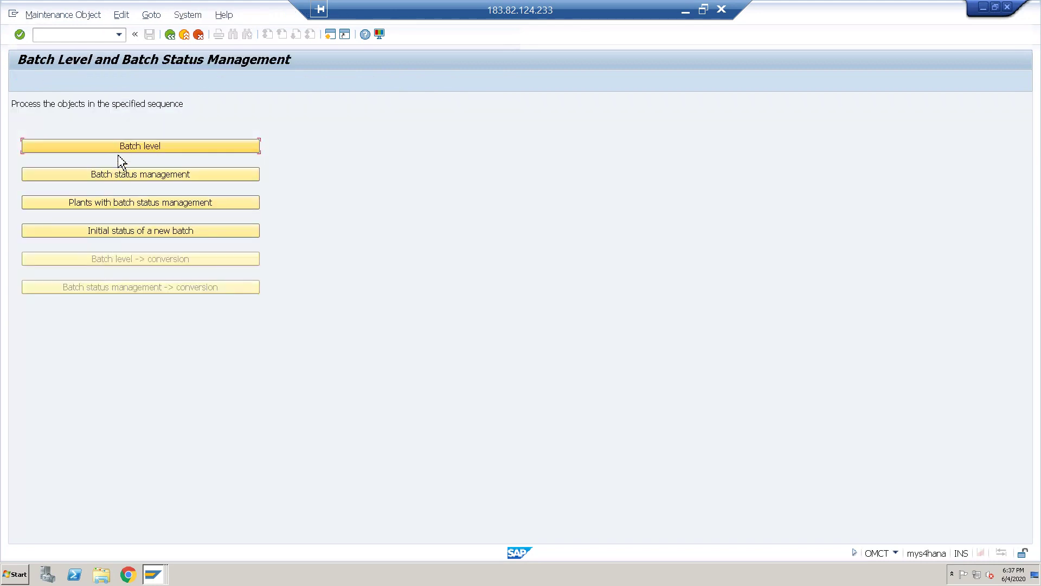
Step: Save the batch level as unique at material level and check the batch status management setting
click(119, 152)
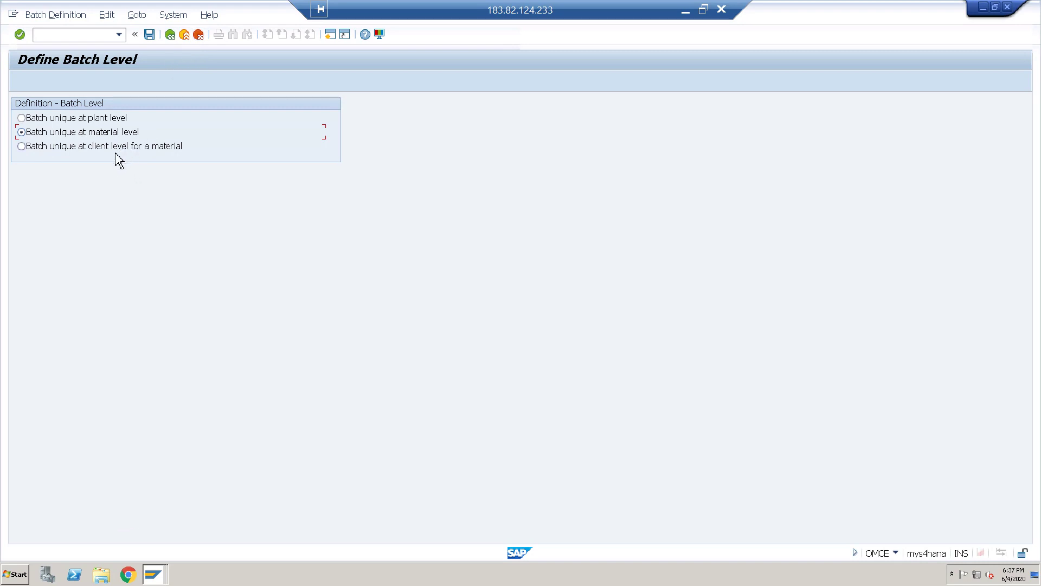
click(150, 35)
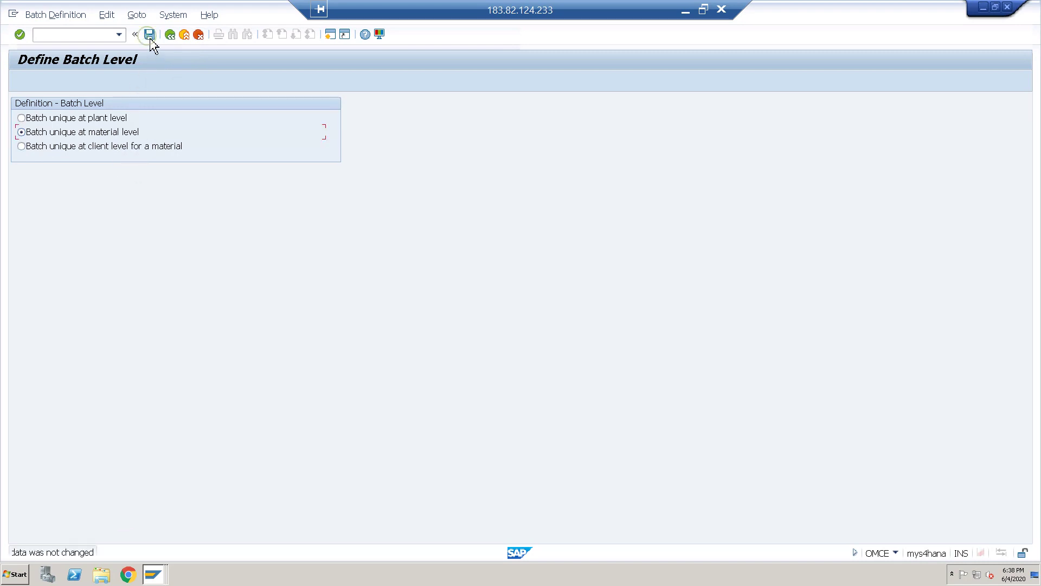
click(151, 34)
click(170, 35)
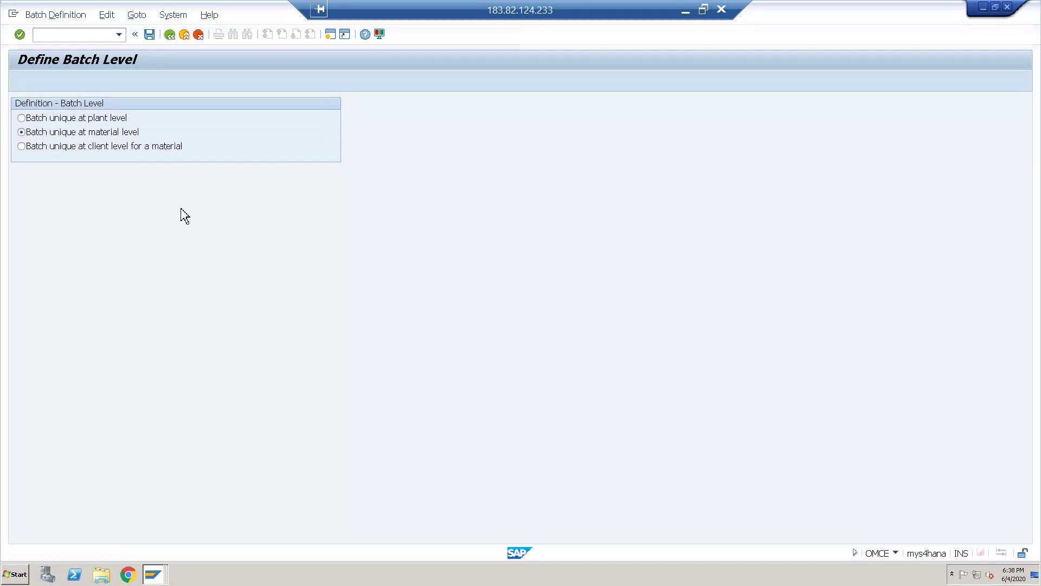
click(153, 176)
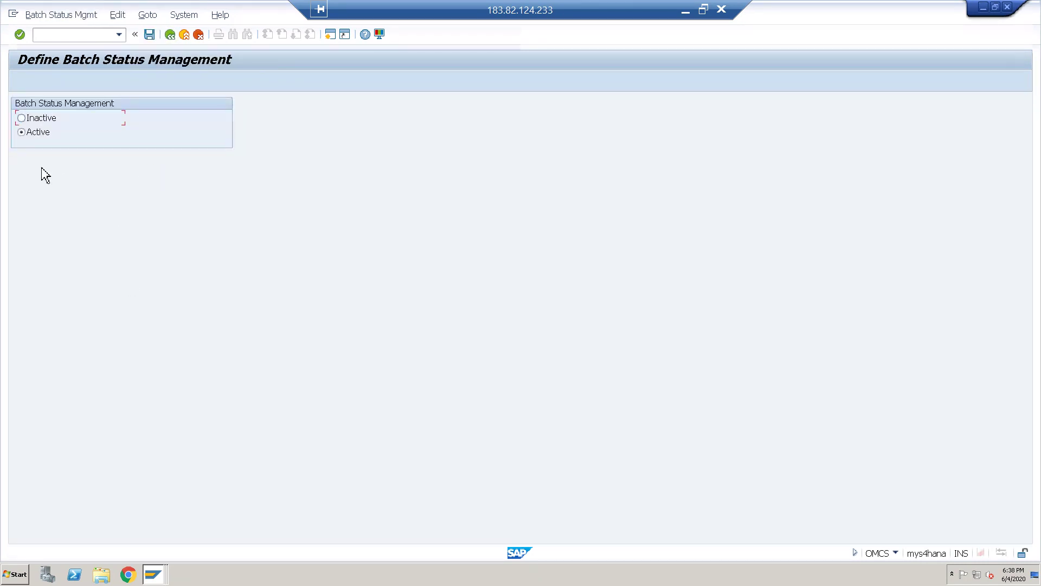
click(171, 36)
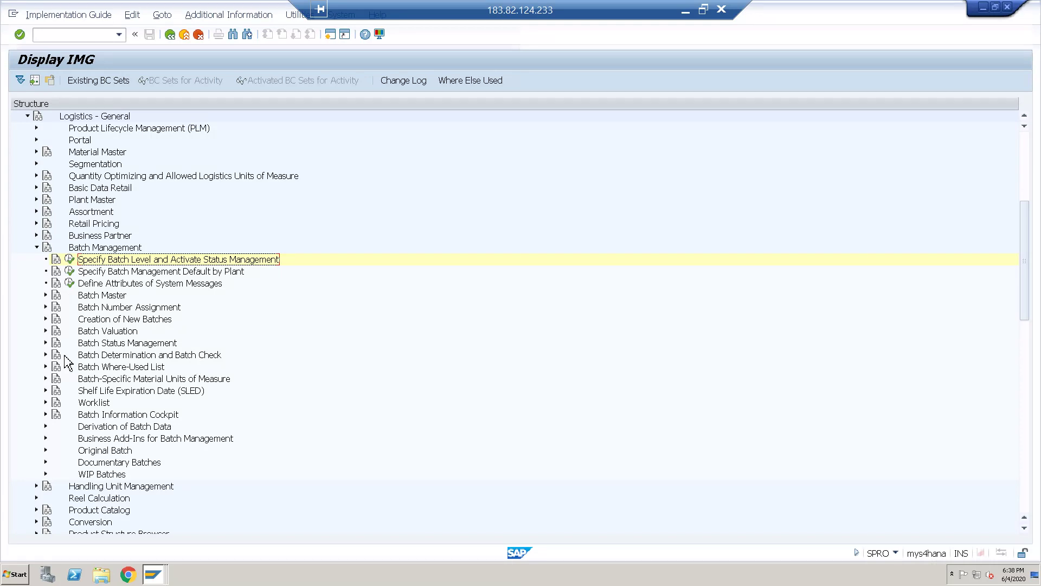
Step: Open the Create sort sequence activity of Define Sort Rules under Batch Determination and Batch Check
click(46, 356)
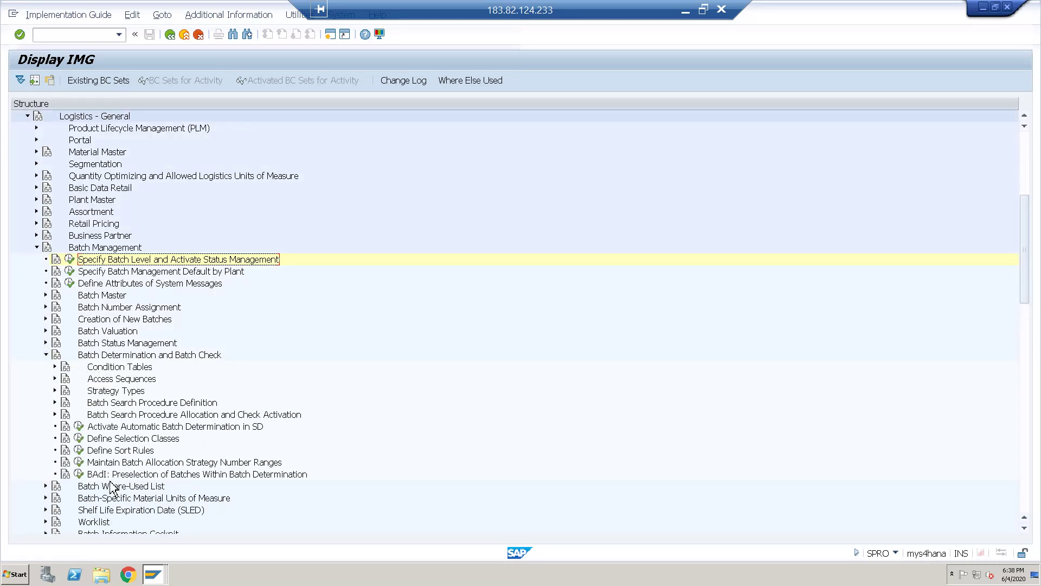
click(79, 451)
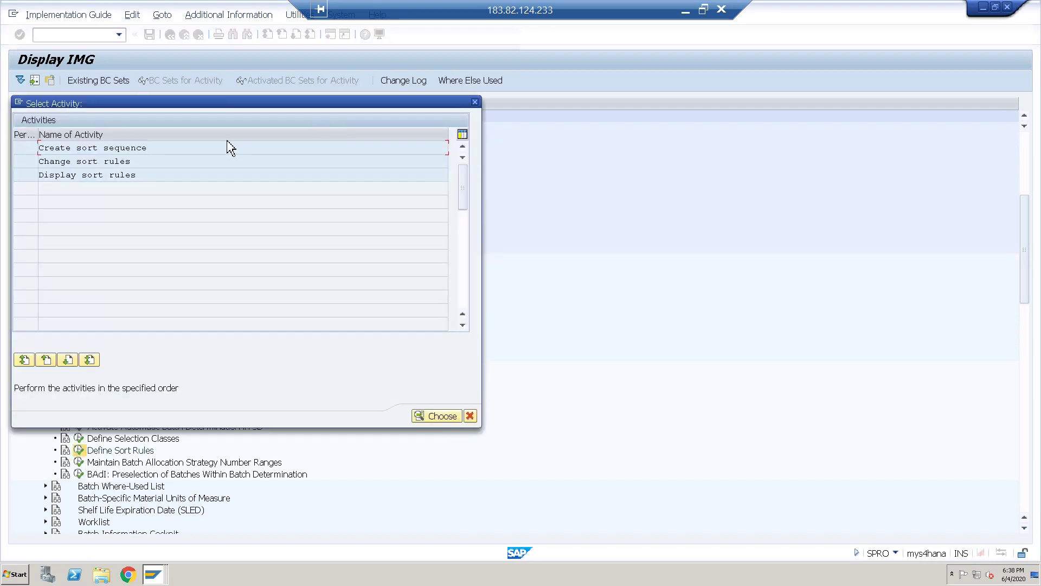
double_click(153, 147)
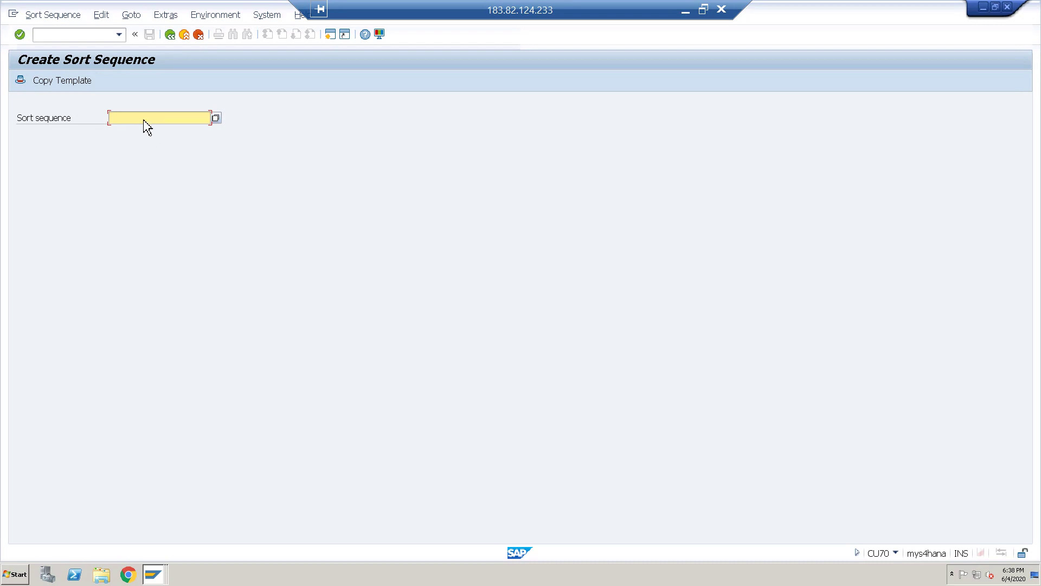
Step: Name the new sort sequence SORT_SEQ_SHAKTI and proceed to its basic data
text(s)
key(Down)
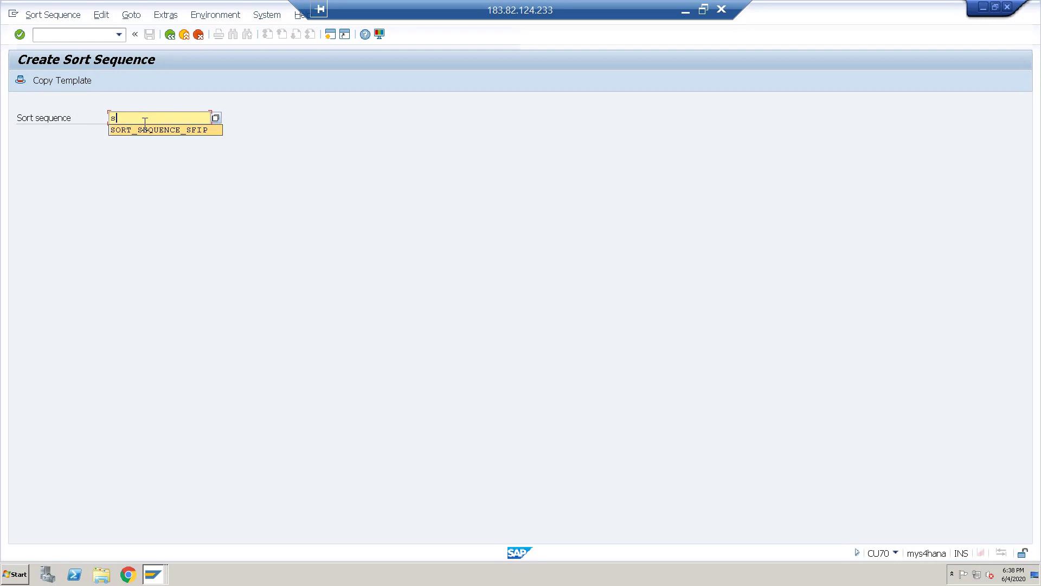
key(Return)
key(BackSpace)
key(BackSpace)
key(BackSpace)
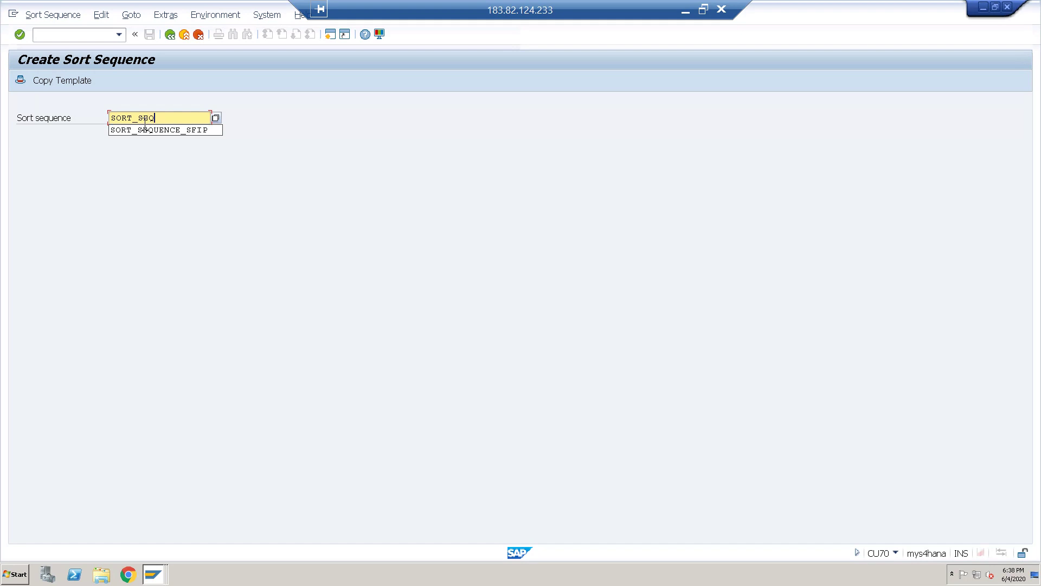
text(_SHAKTI)
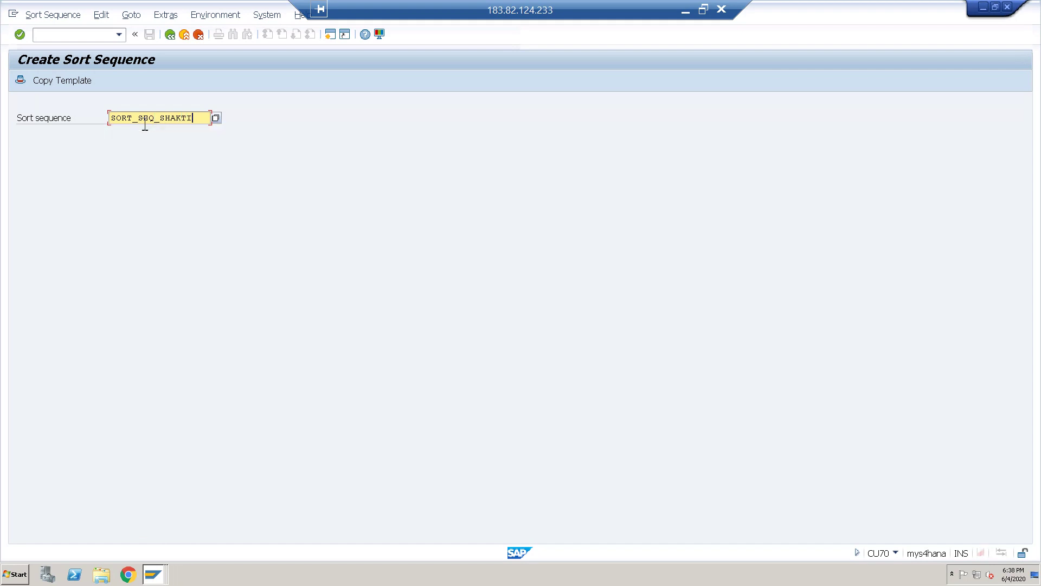
key(Return)
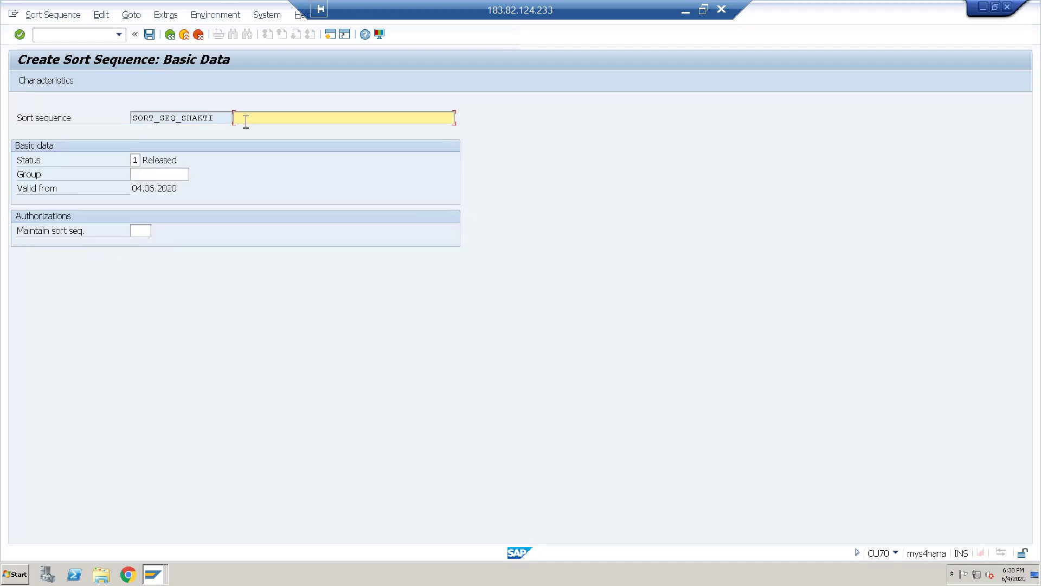
Step: Describe the sort sequence as "Sort Sequence for Shakti" and open its characteristics list
text(S)
click(255, 130)
click(54, 85)
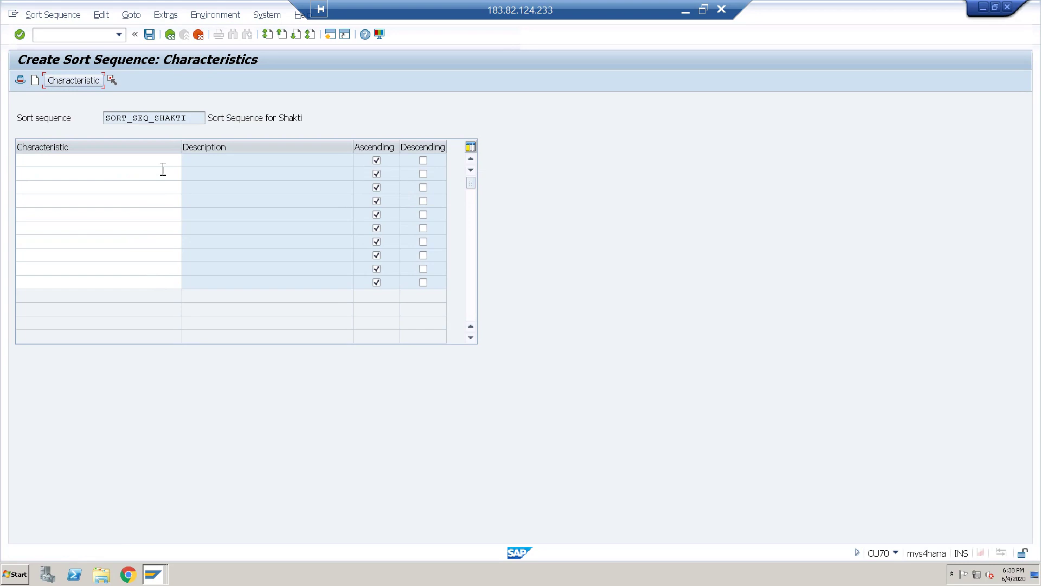
click(163, 163)
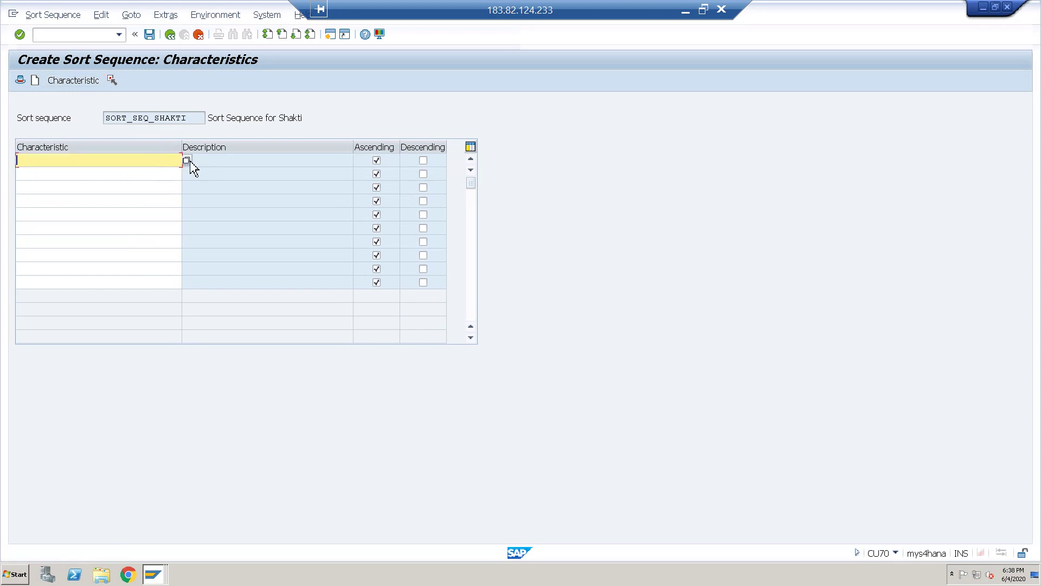
click(188, 160)
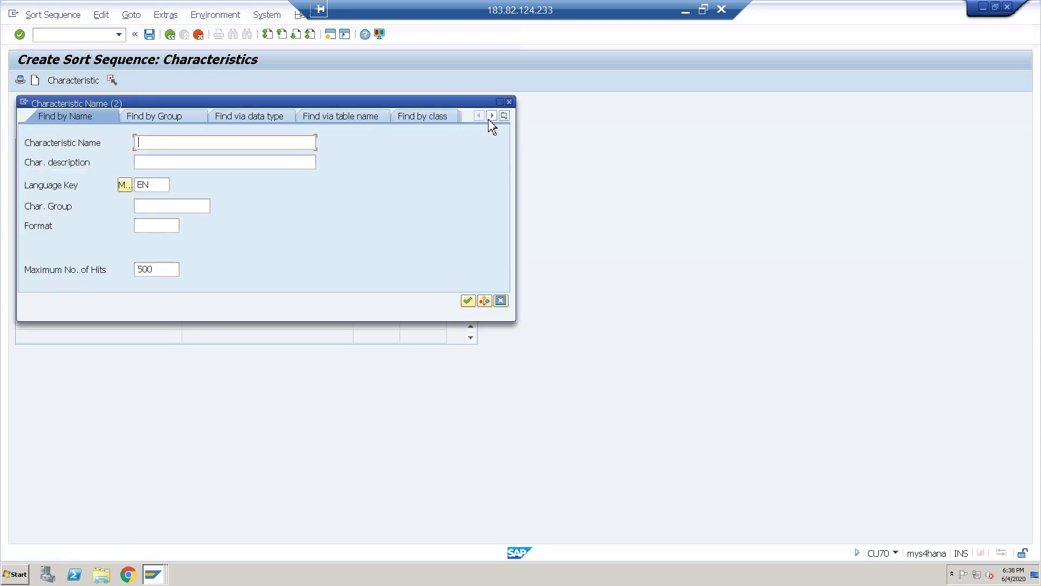
click(450, 117)
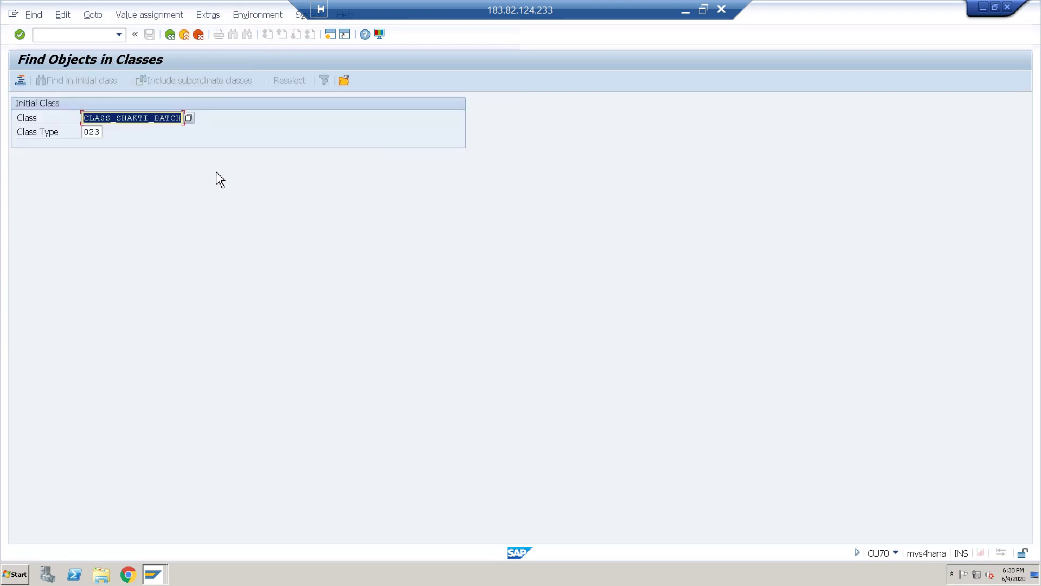
click(20, 35)
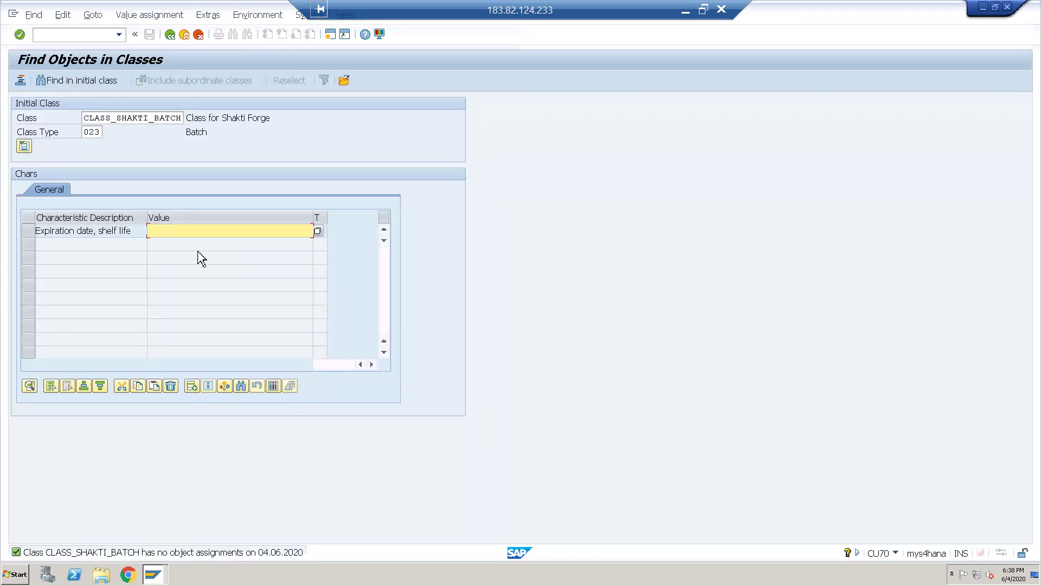
click(25, 37)
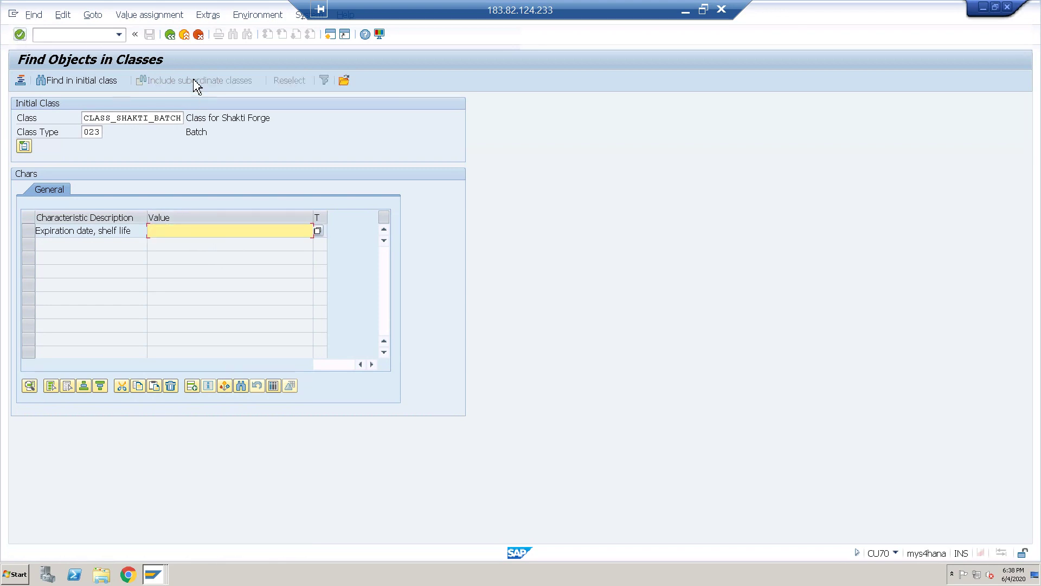
click(172, 38)
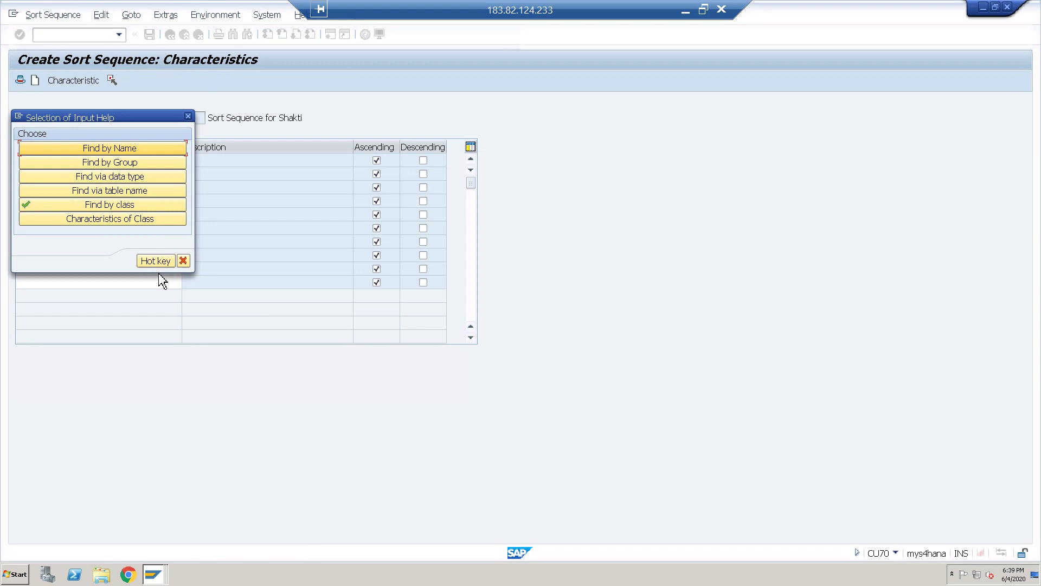
click(184, 262)
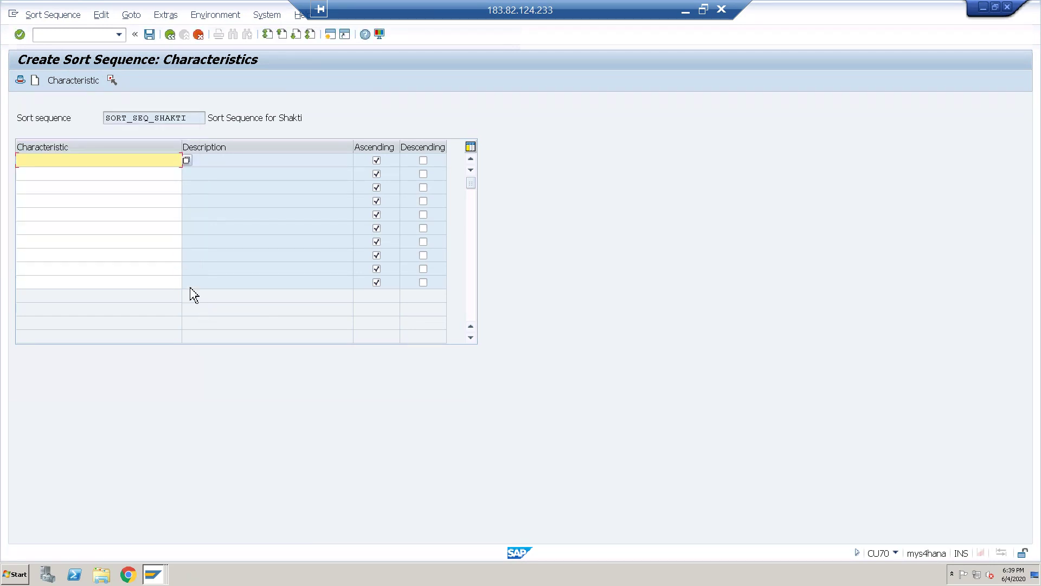
Step: Add the expiration date characteristic LOBM_VFDAT from the characteristics of class CLASS_SHAKTI_BATCH and save the sort sequence
click(184, 161)
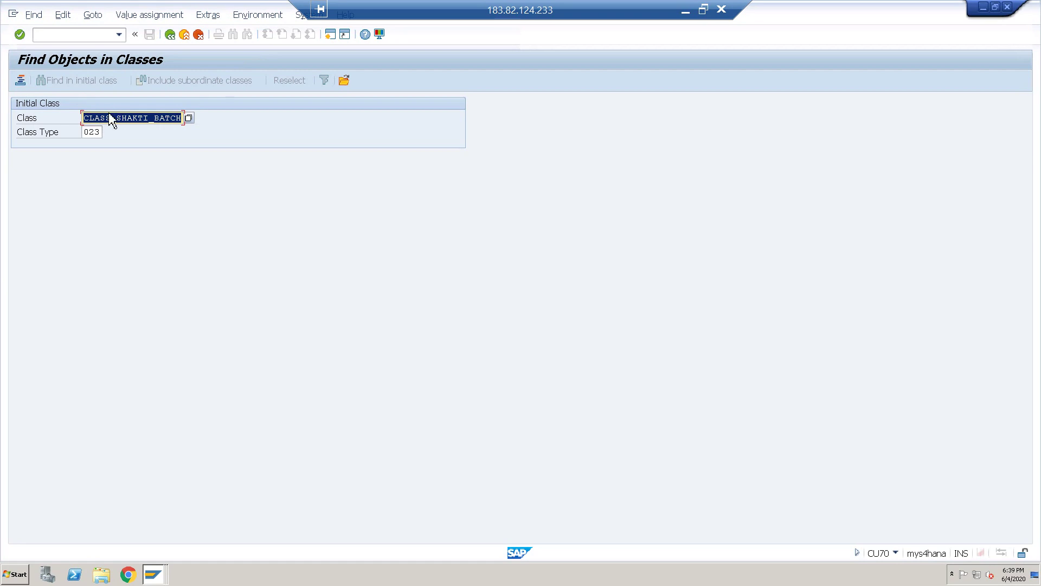
click(20, 35)
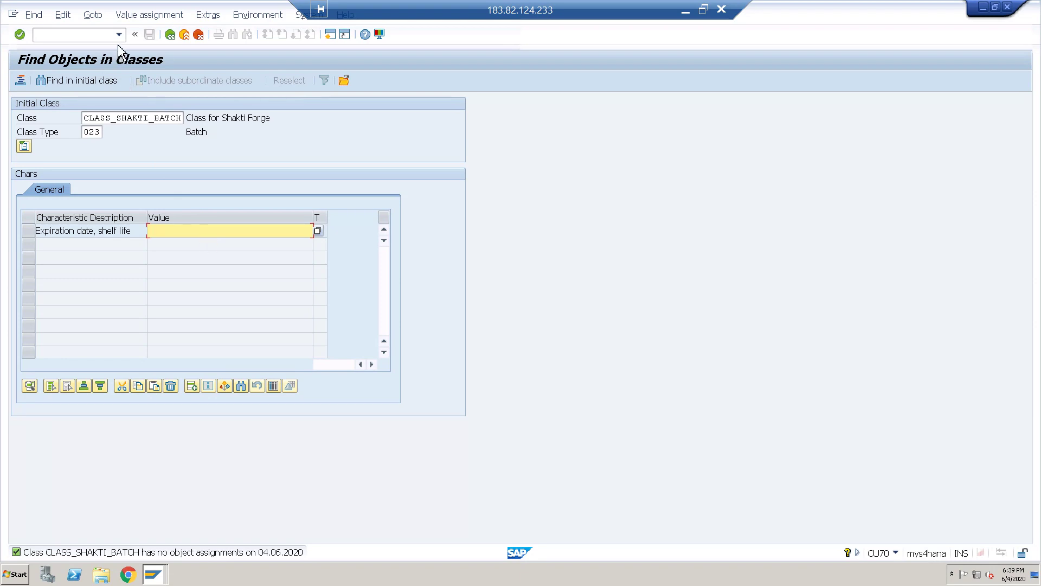
click(177, 36)
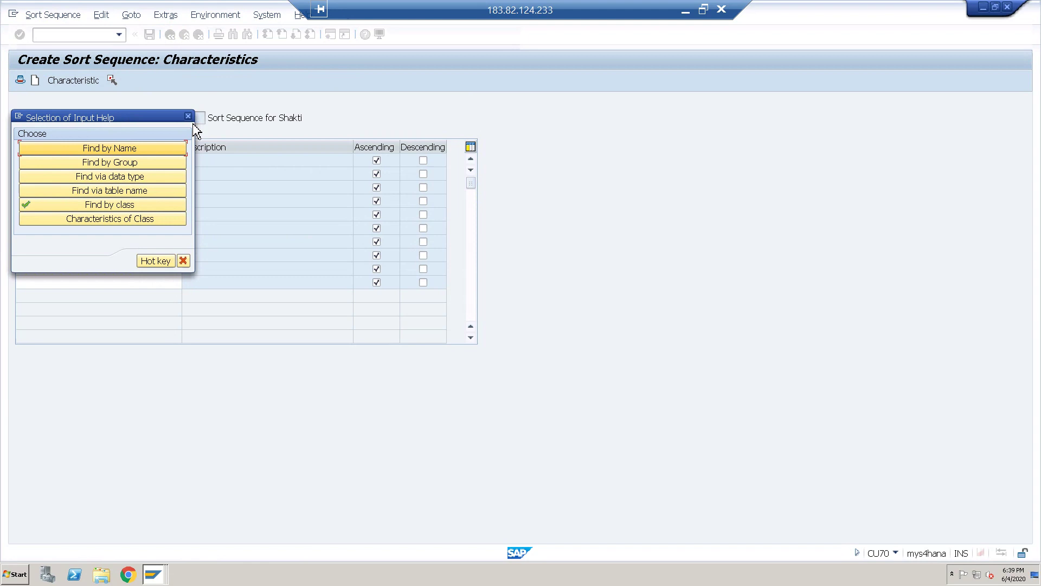
click(140, 223)
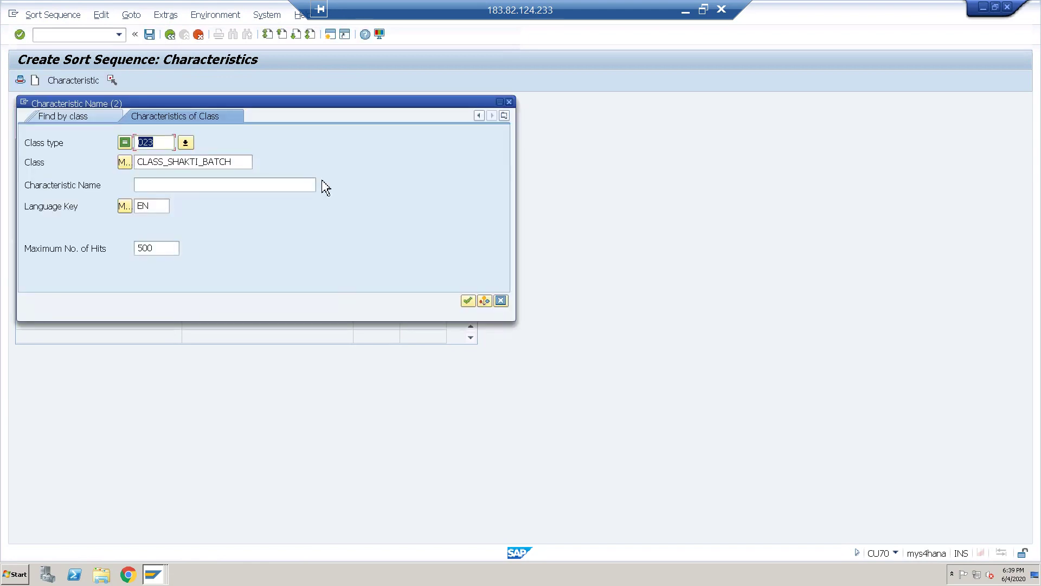
click(471, 303)
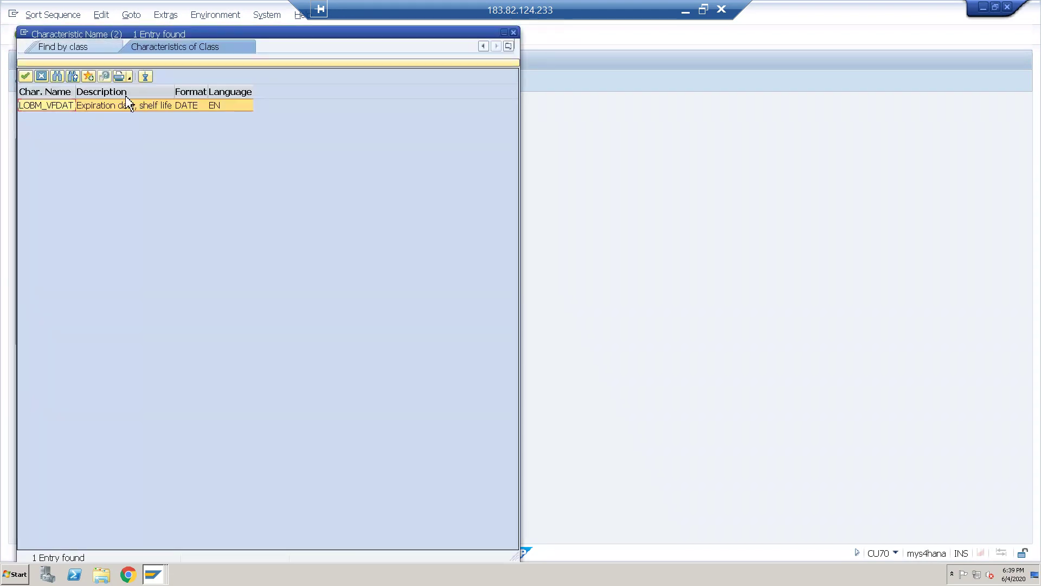
double_click(32, 108)
click(149, 34)
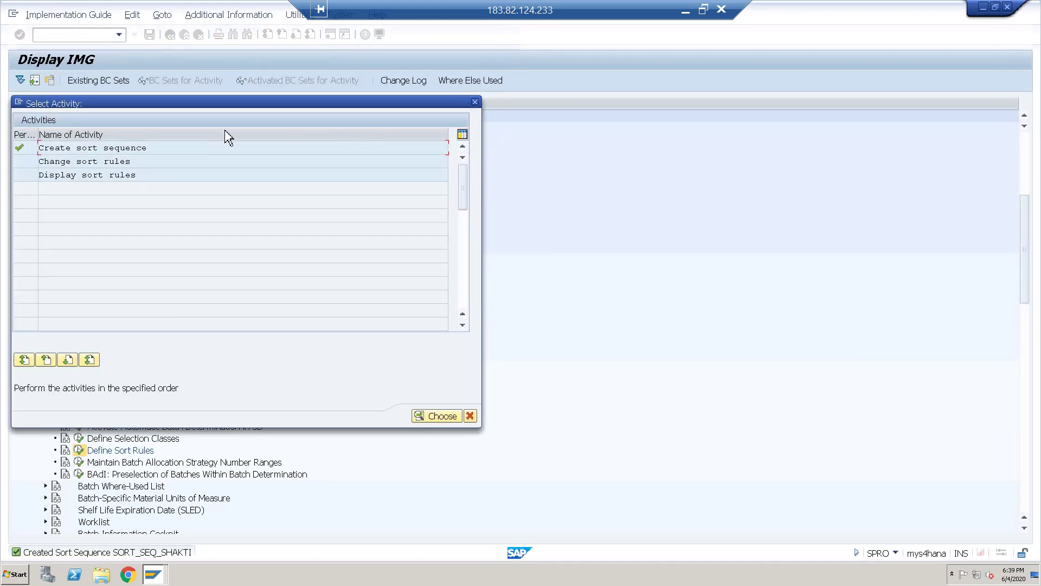
Step: Check the characteristics of SORT_SEQ_SHAKTI through the Change sort rules activity and return to the implementation guide
double_click(108, 161)
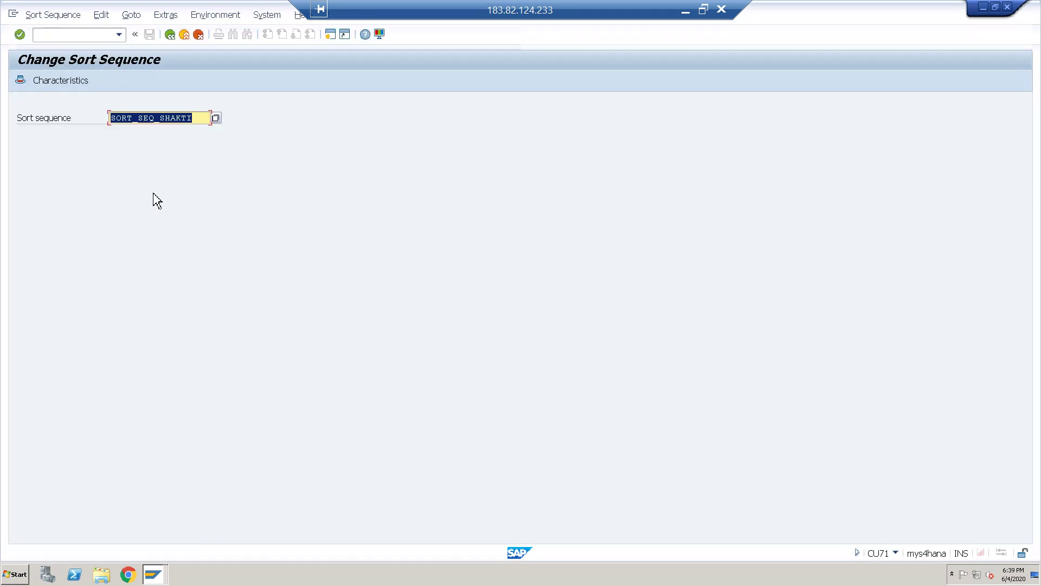
key(Return)
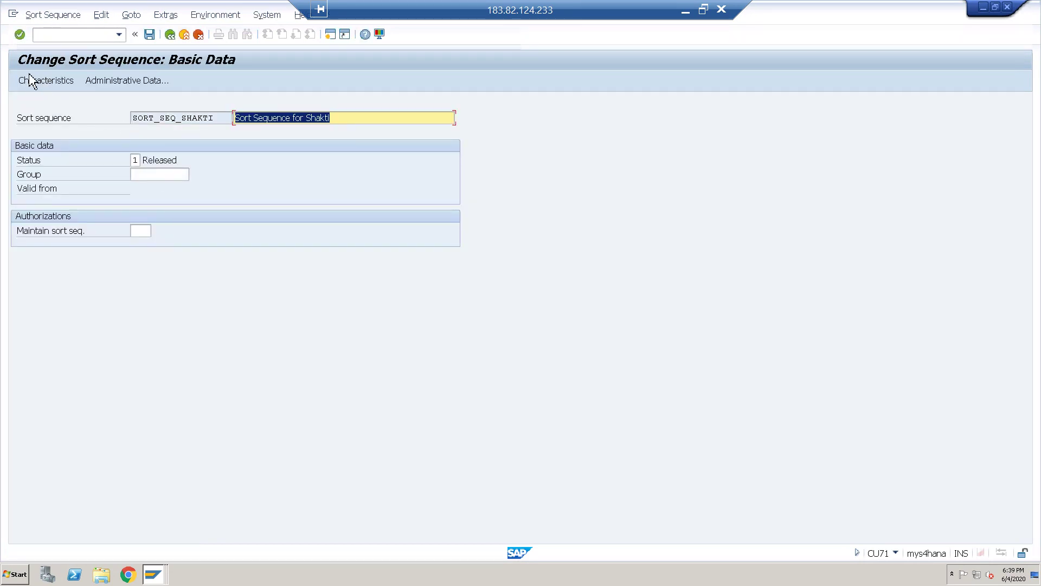
click(24, 82)
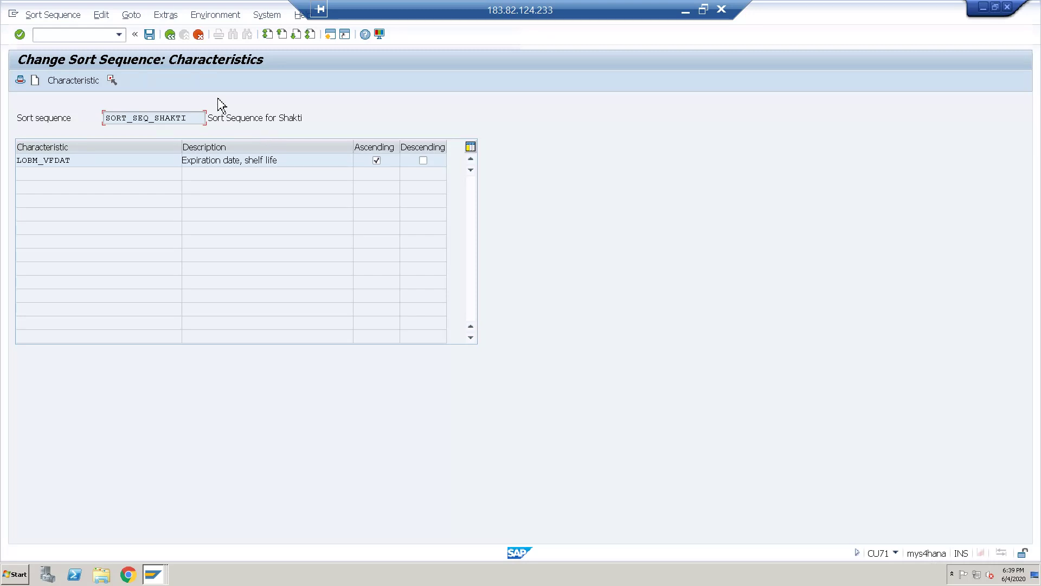
click(171, 36)
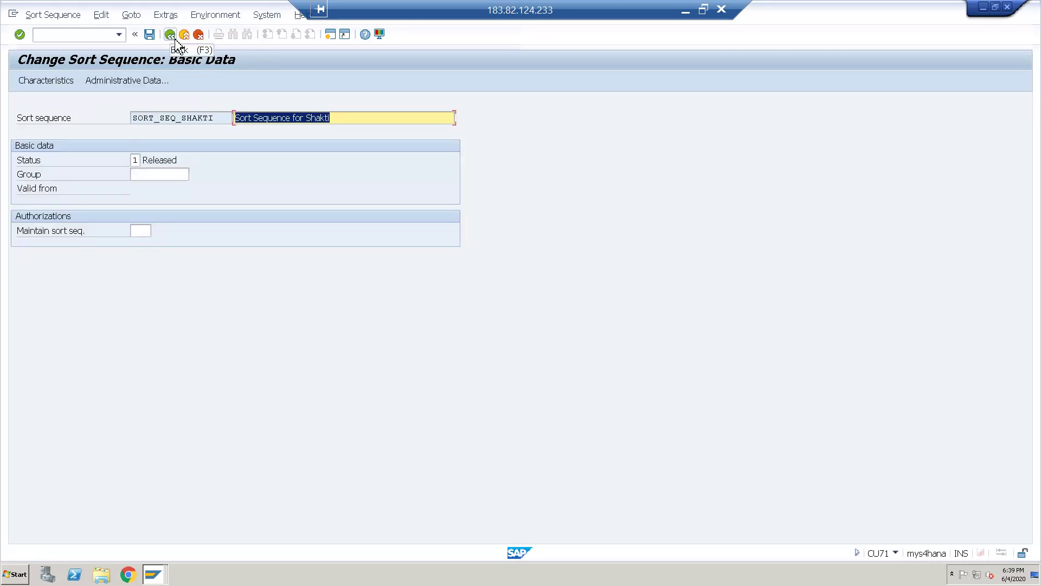
click(170, 35)
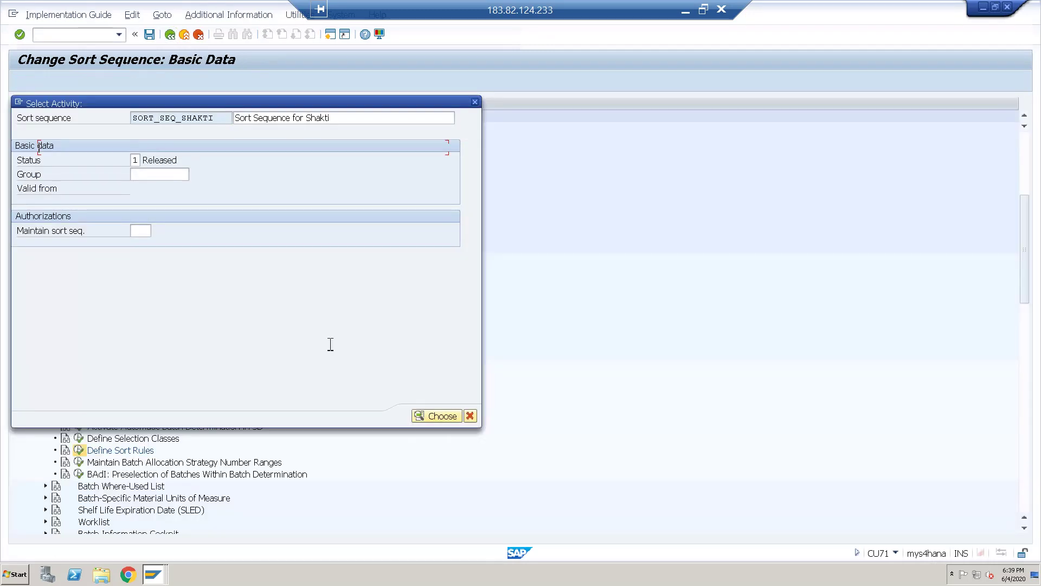
click(475, 102)
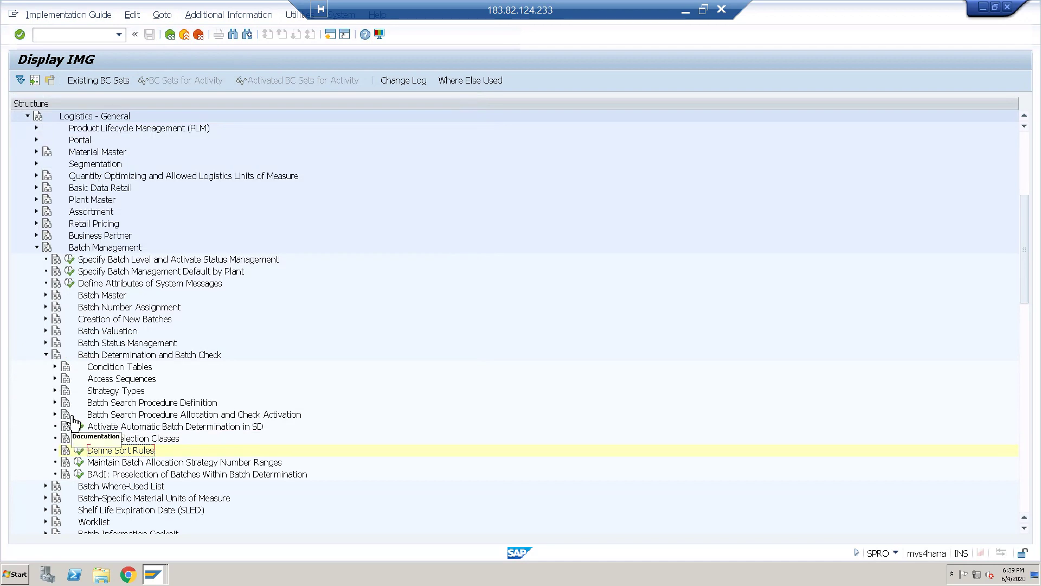
Step: Open the details of strategy type ME01 in Define Inventory Management Strategy Types
click(55, 391)
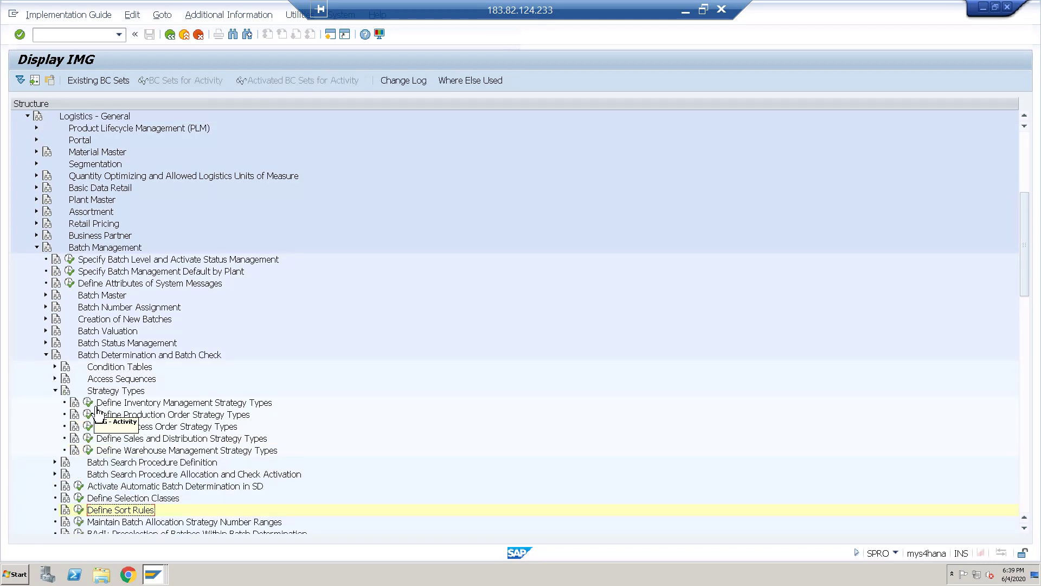
click(89, 404)
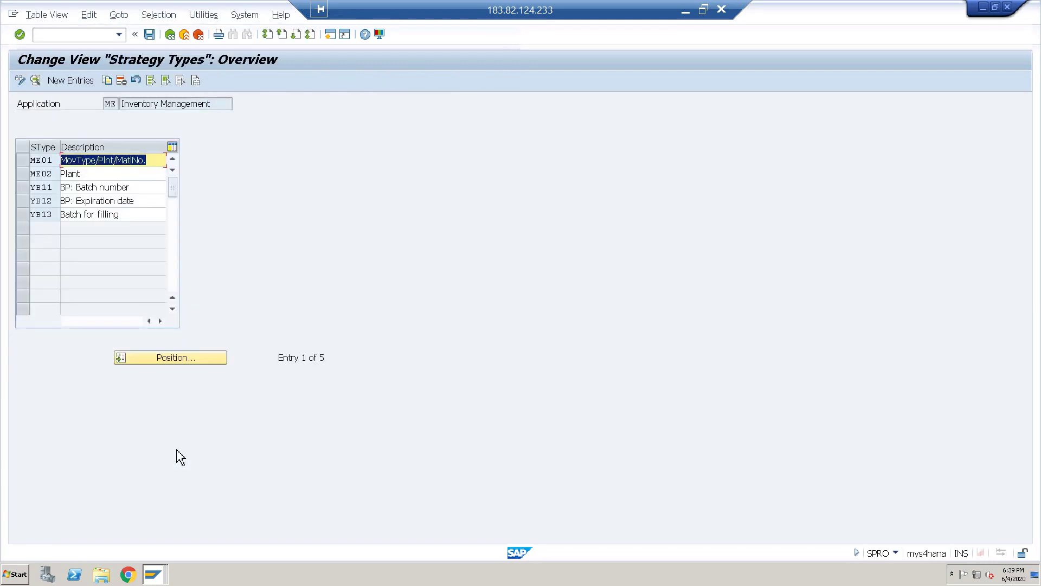
click(24, 165)
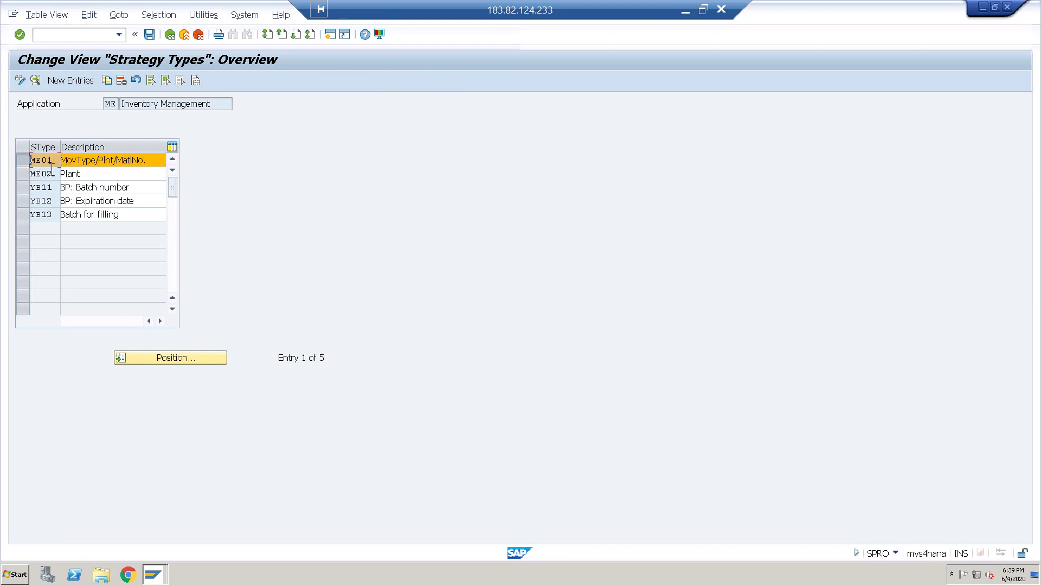
double_click(87, 162)
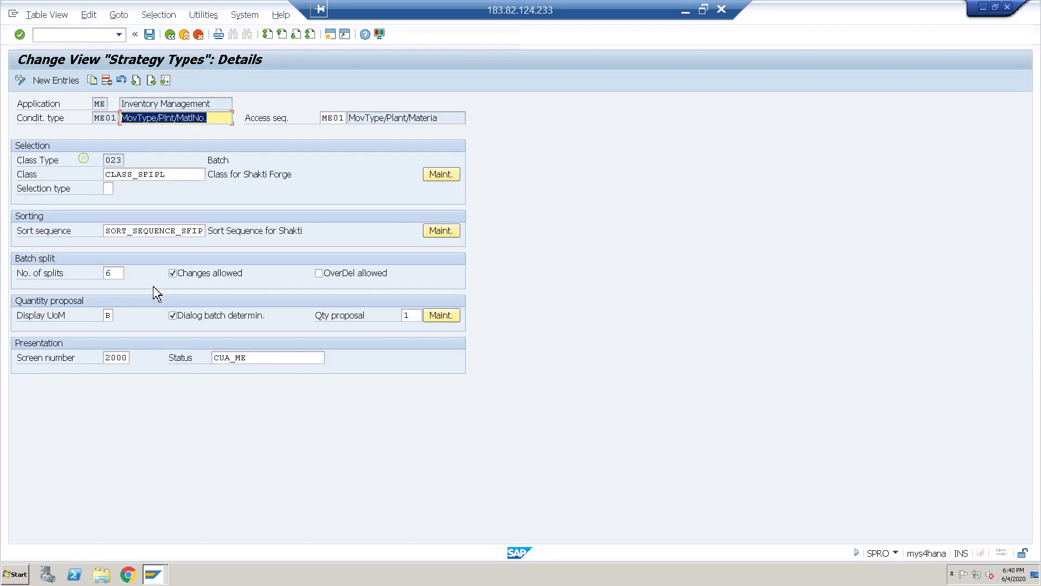
Step: Try to find CLASS_SHAKTI_BATCH for the strategy type's class using the searches via standard and via document
click(198, 175)
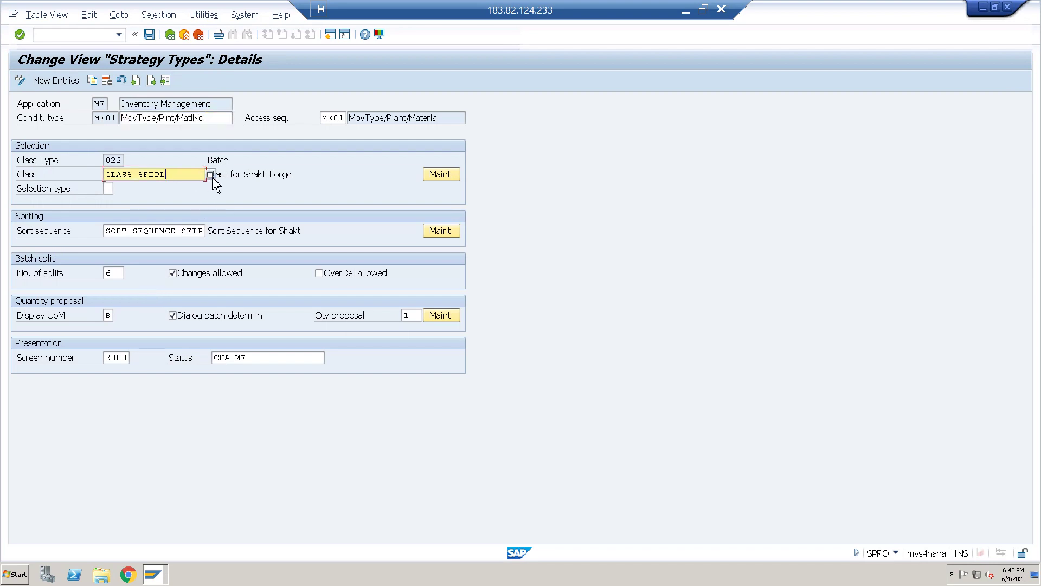
click(211, 175)
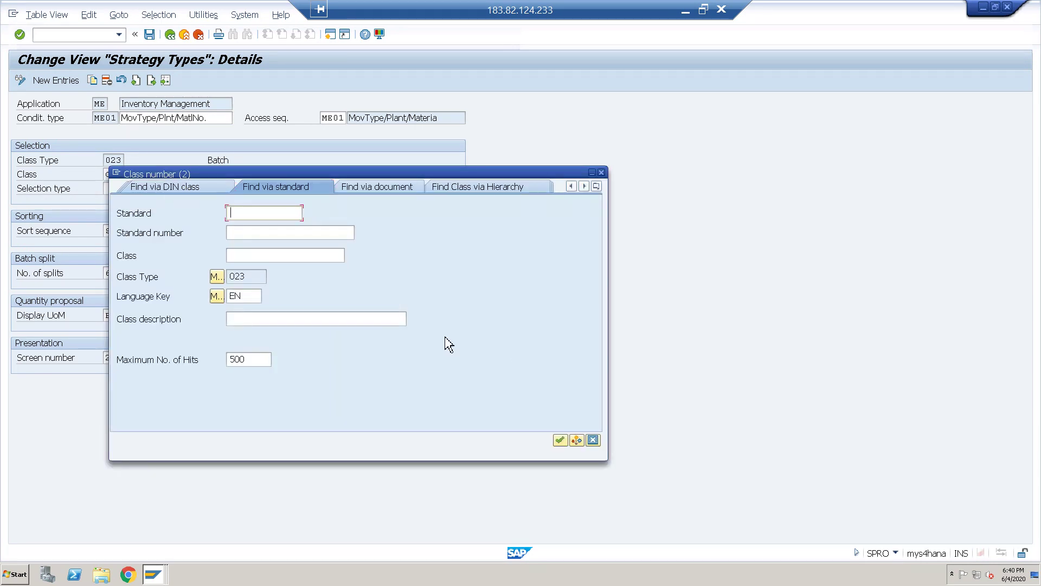
click(561, 439)
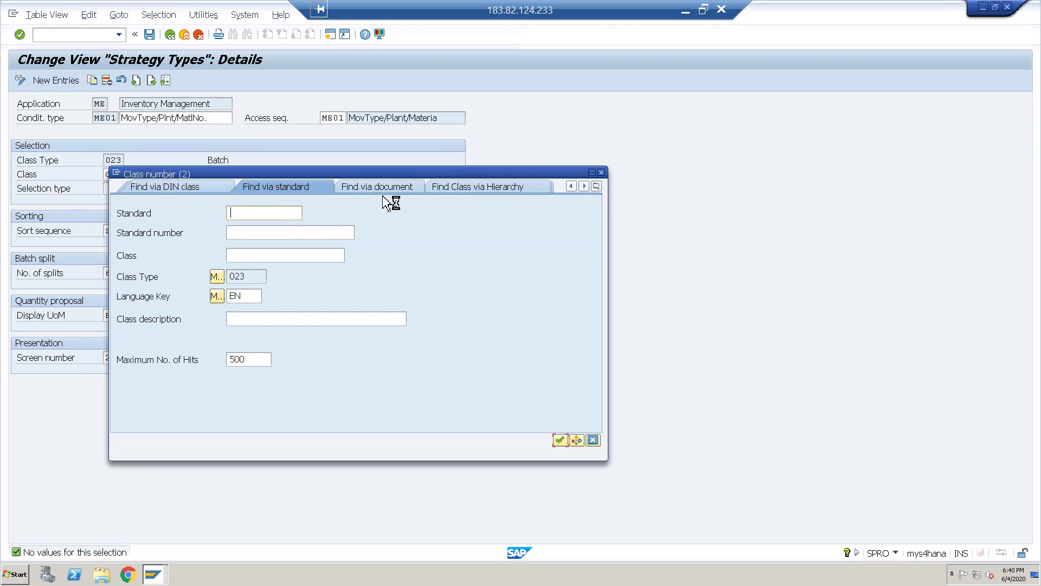
click(586, 188)
click(586, 187)
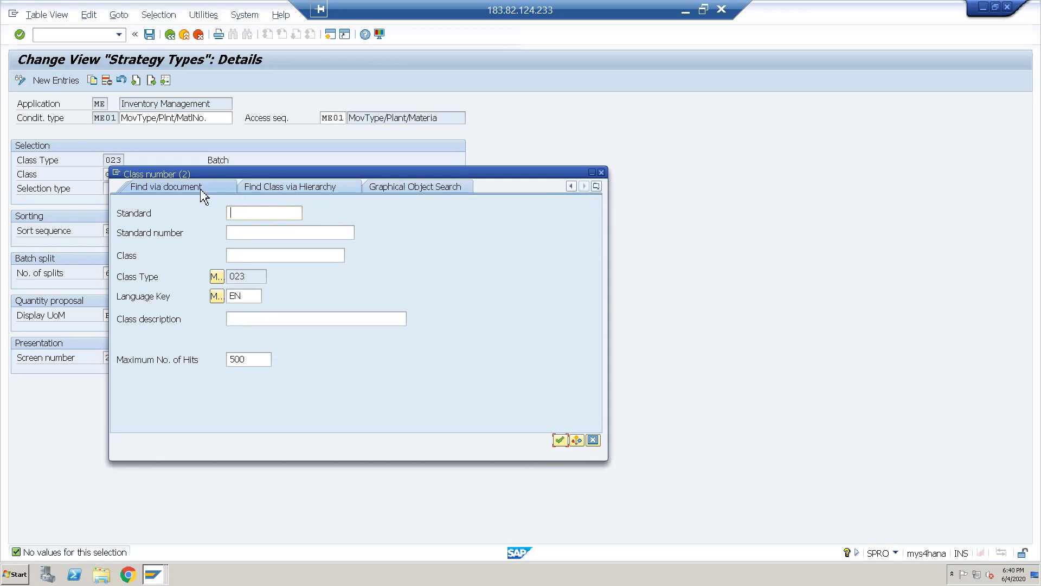
click(261, 263)
text(CLASS_SHAKTI_BATCH)
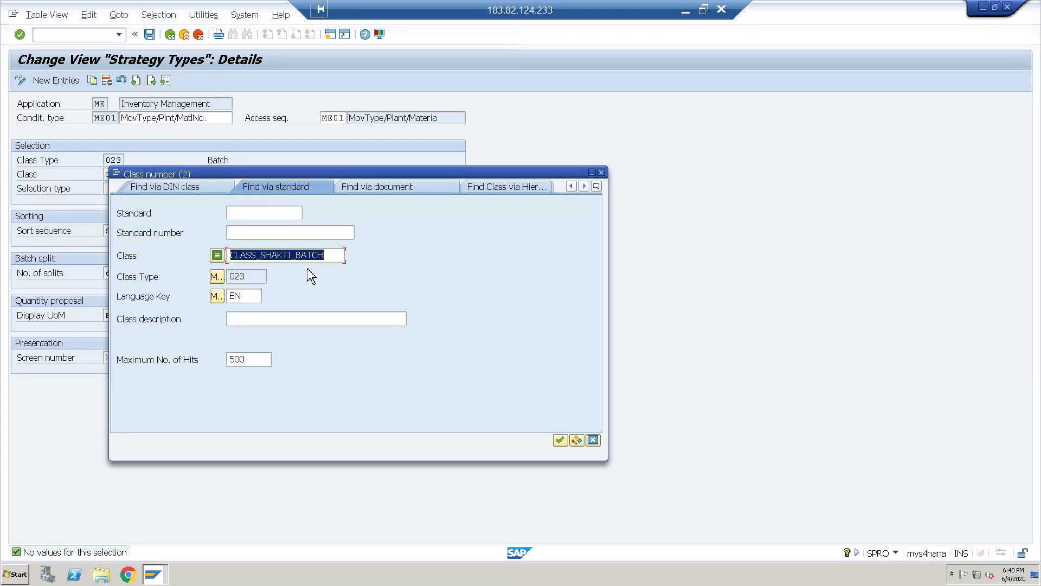
click(421, 188)
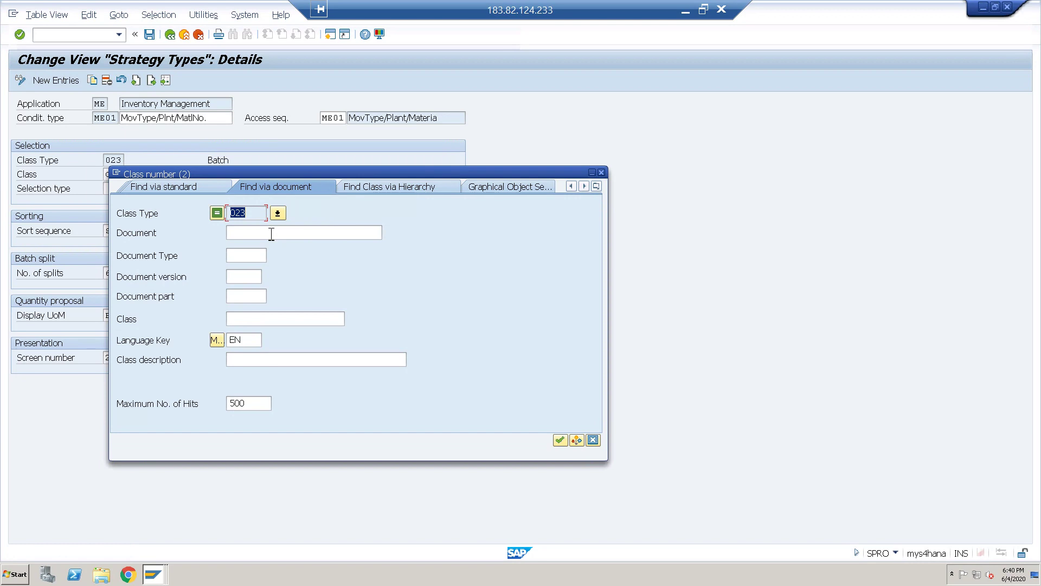
click(560, 442)
Step: Assign CLASS_SHAKTI_BATCH as the class of strategy type ME01 using the class hierarchy search
click(397, 192)
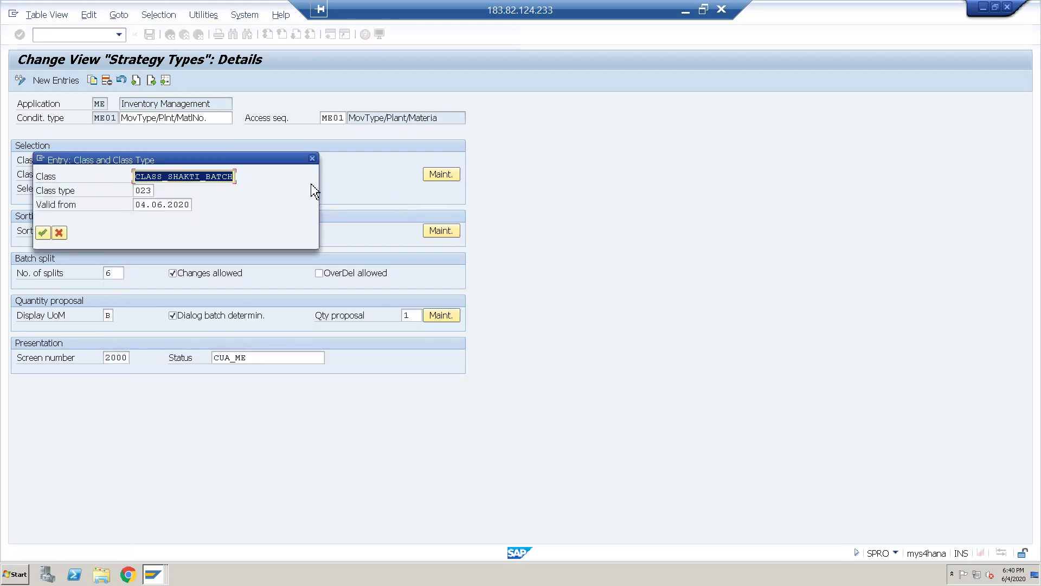
click(44, 233)
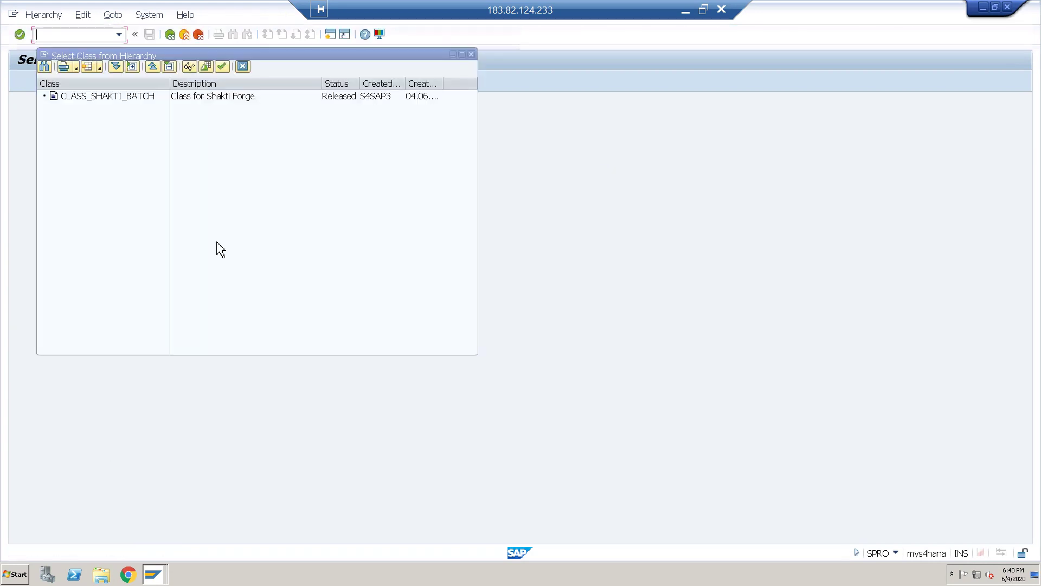
double_click(79, 97)
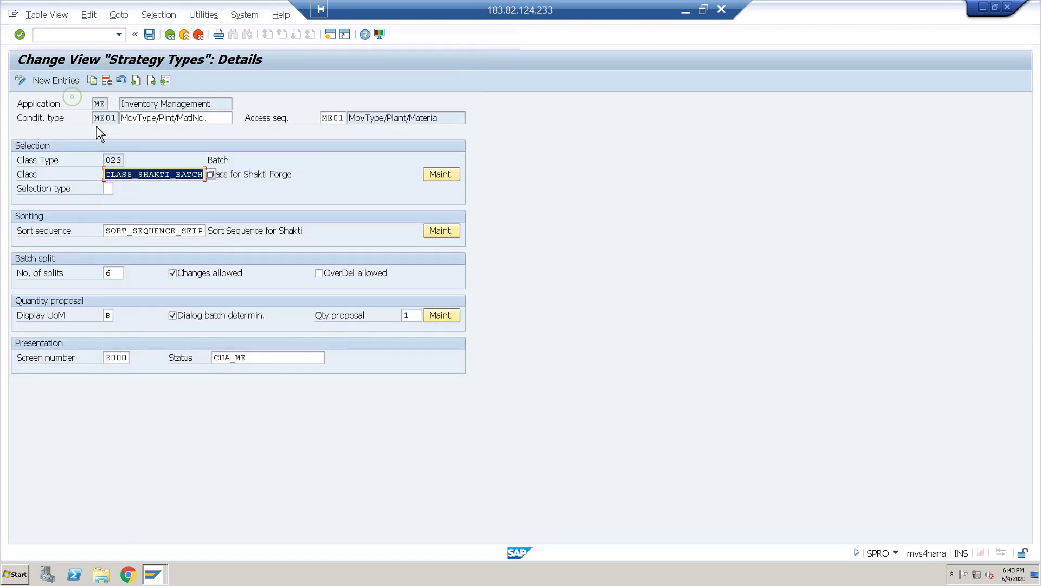
Step: Assign SORT_SEQ_SHAKTI as the sort sequence of strategy type ME01
click(201, 230)
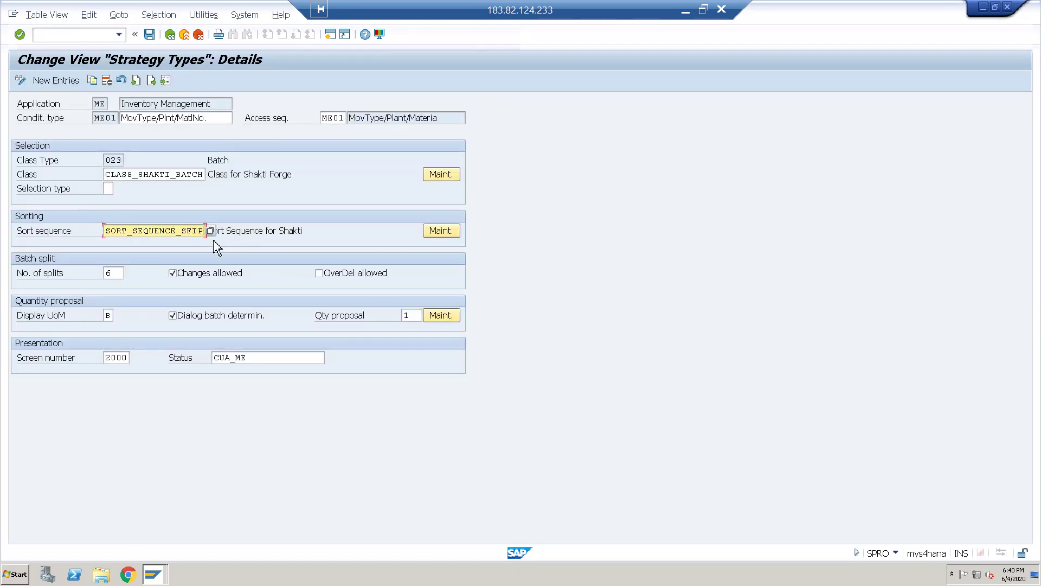
click(211, 231)
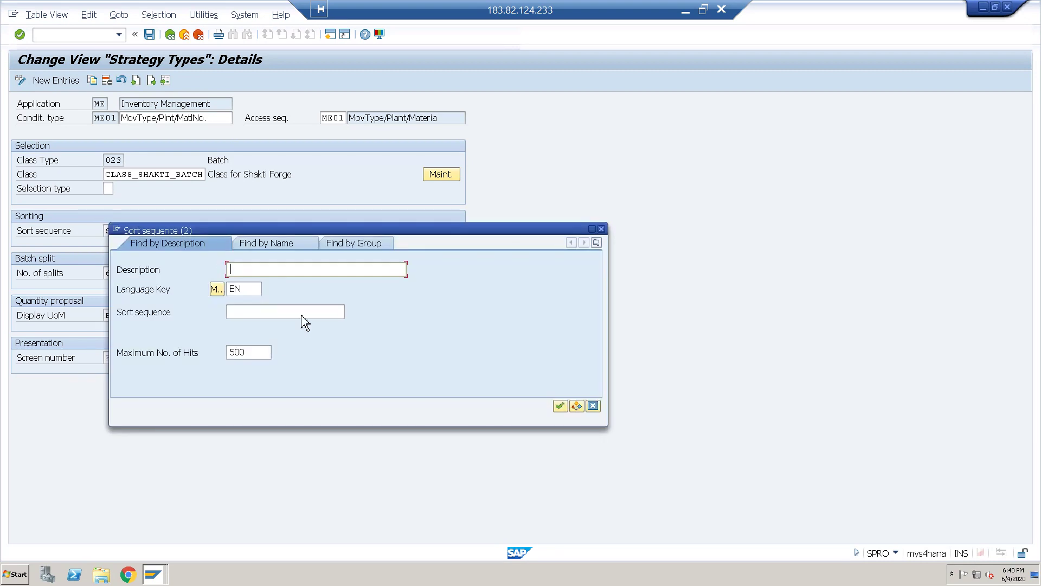
key(Return)
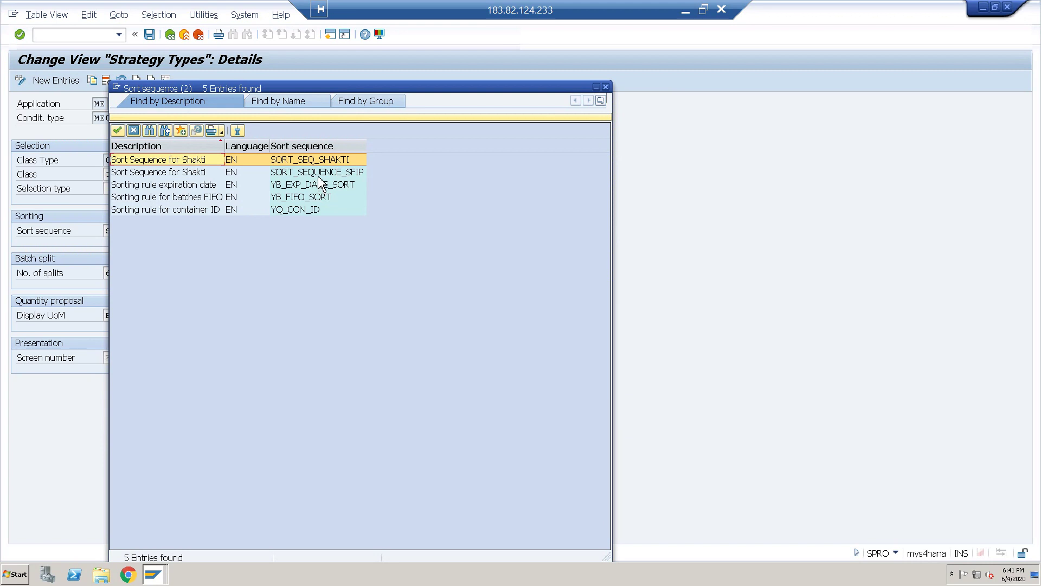
double_click(309, 158)
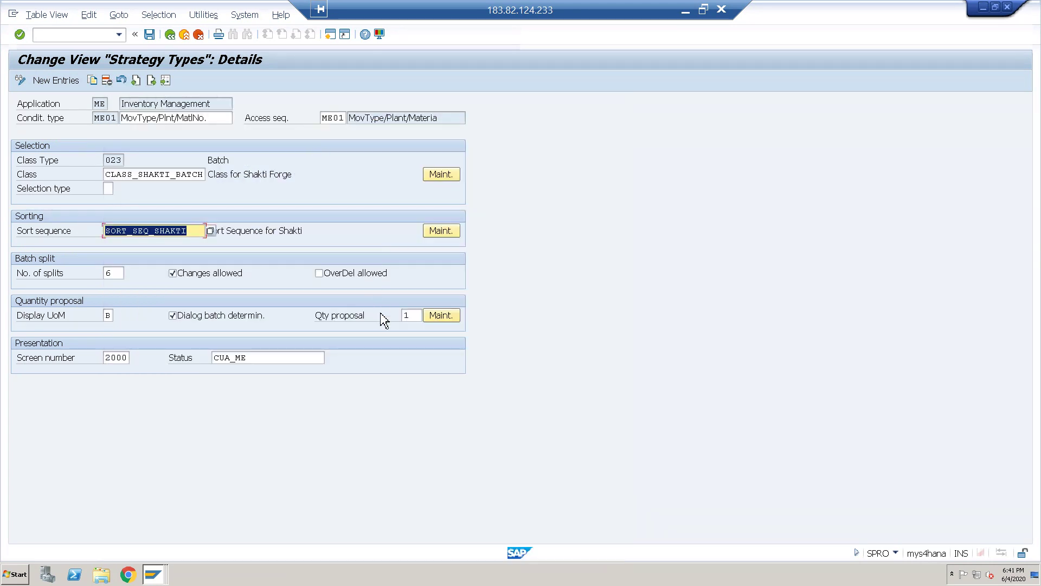
key(Return)
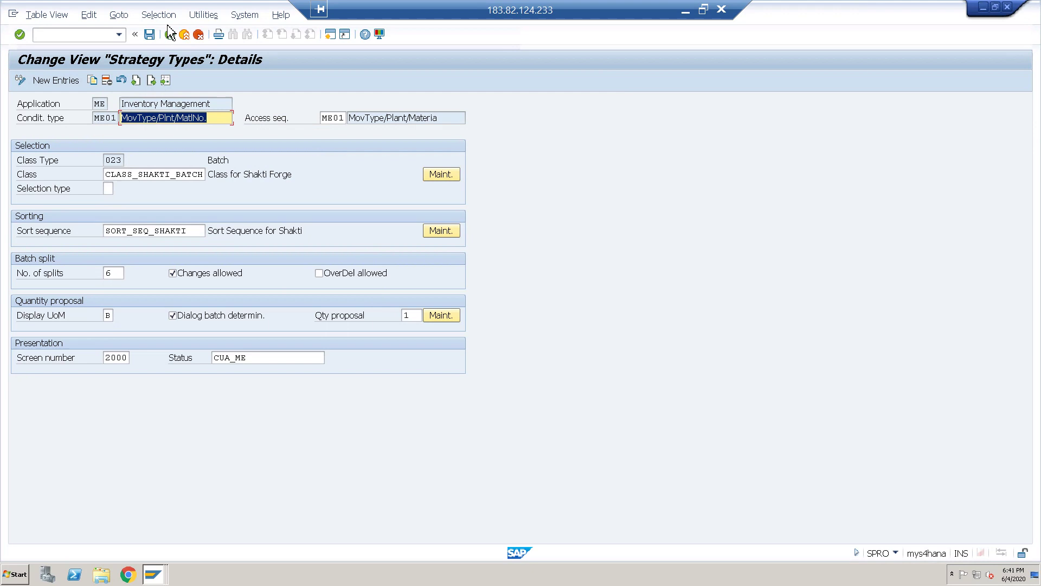
Step: Save strategy type ME01 under the proposed customizing request and return to the implementation guide
click(149, 34)
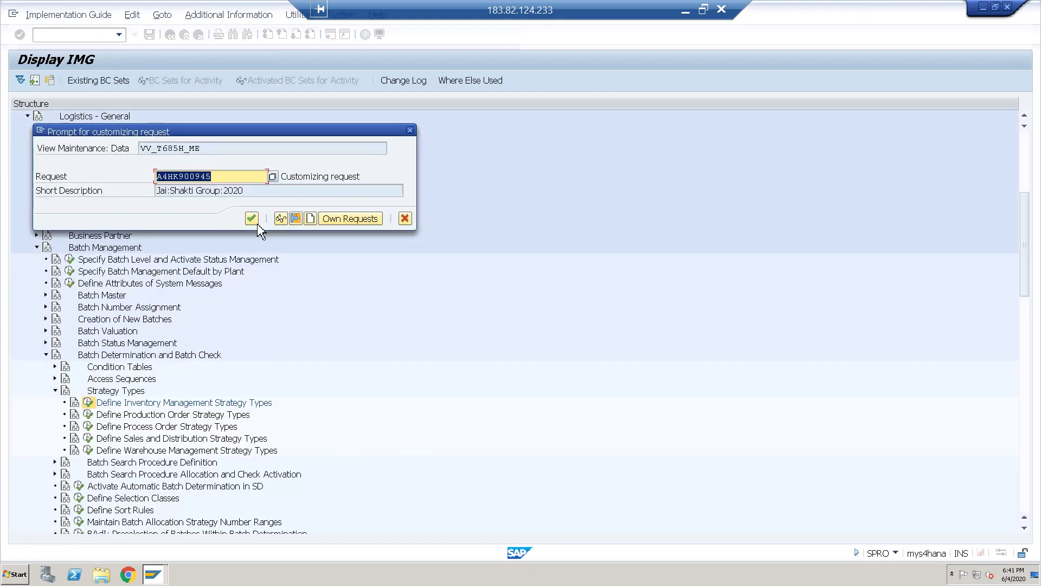
click(252, 219)
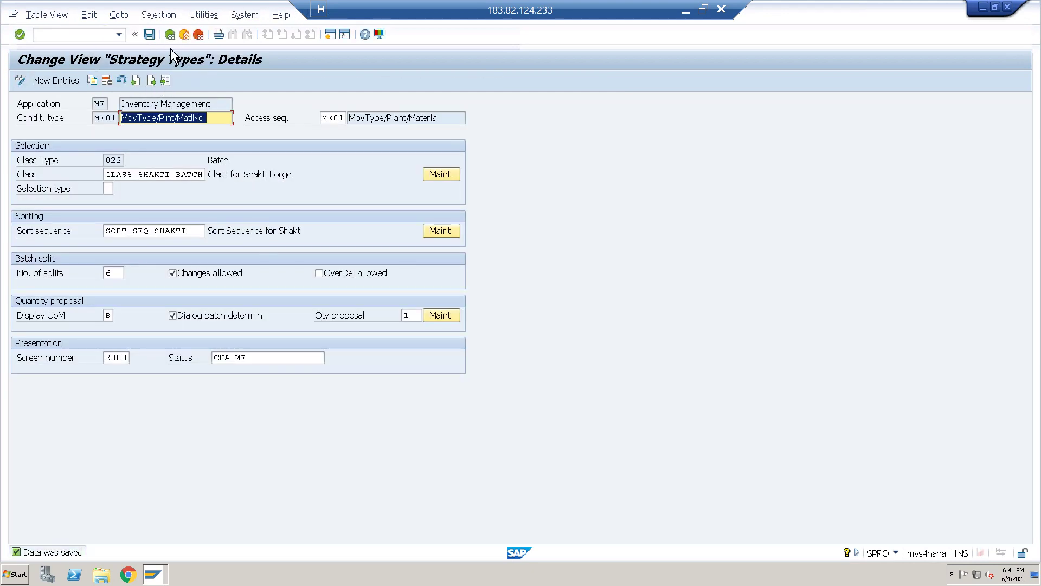
click(170, 34)
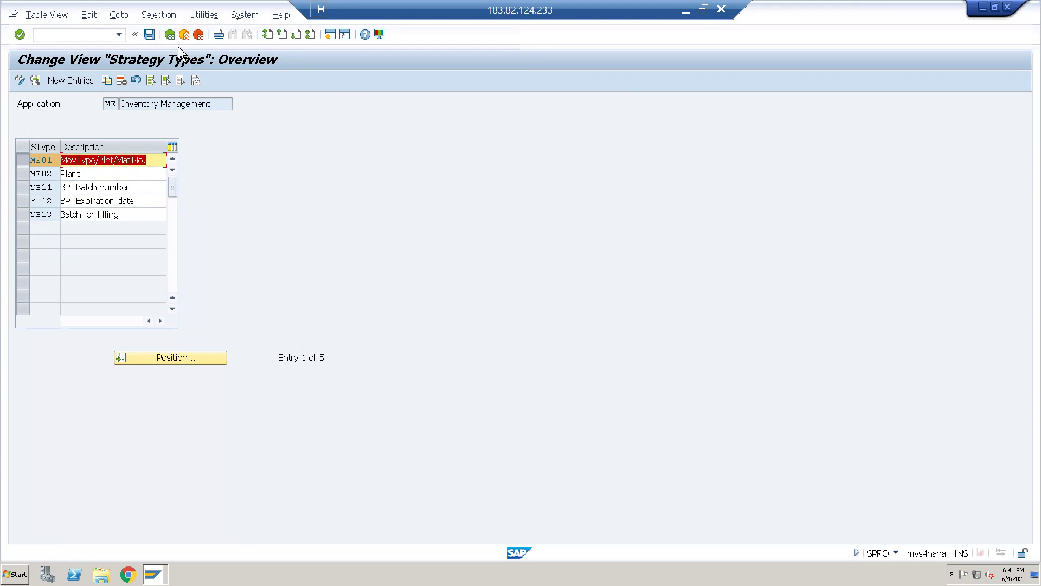
click(175, 38)
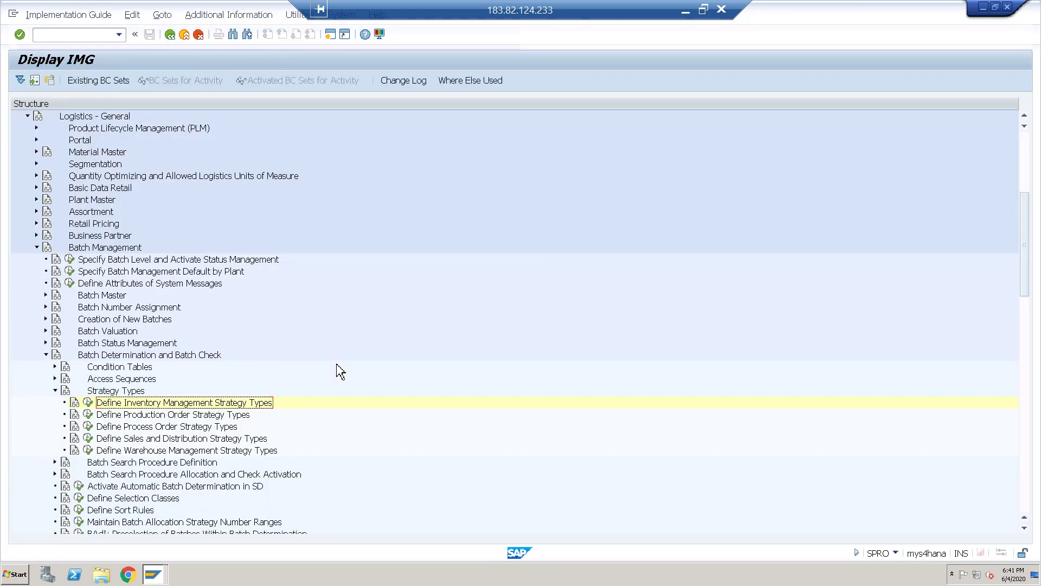
Step: Check the batch where-used list settings of plant SF01 and return to the implementation guide
scroll(294, 420, down, 4)
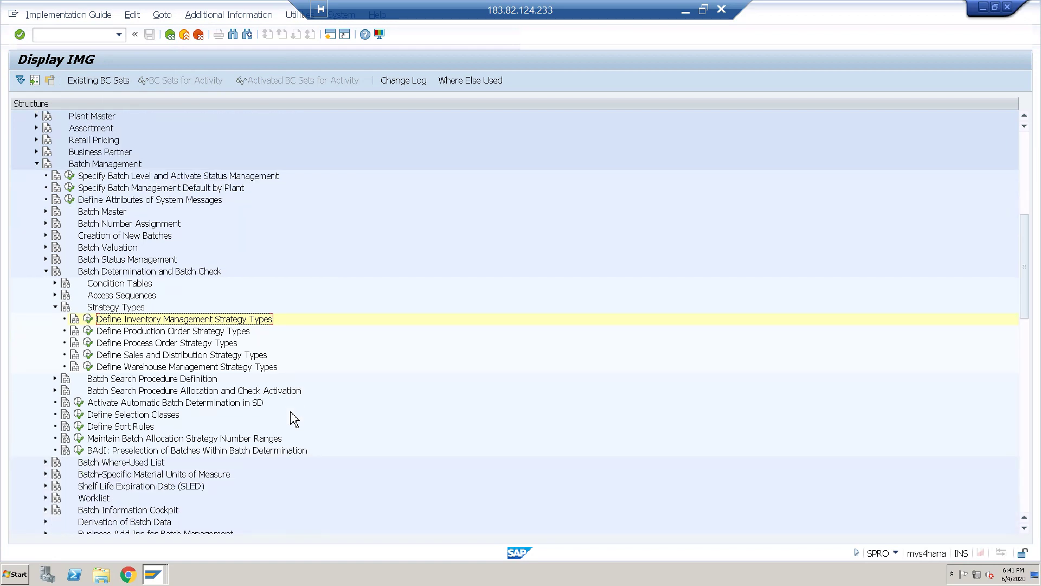
scroll(294, 421, down, 2)
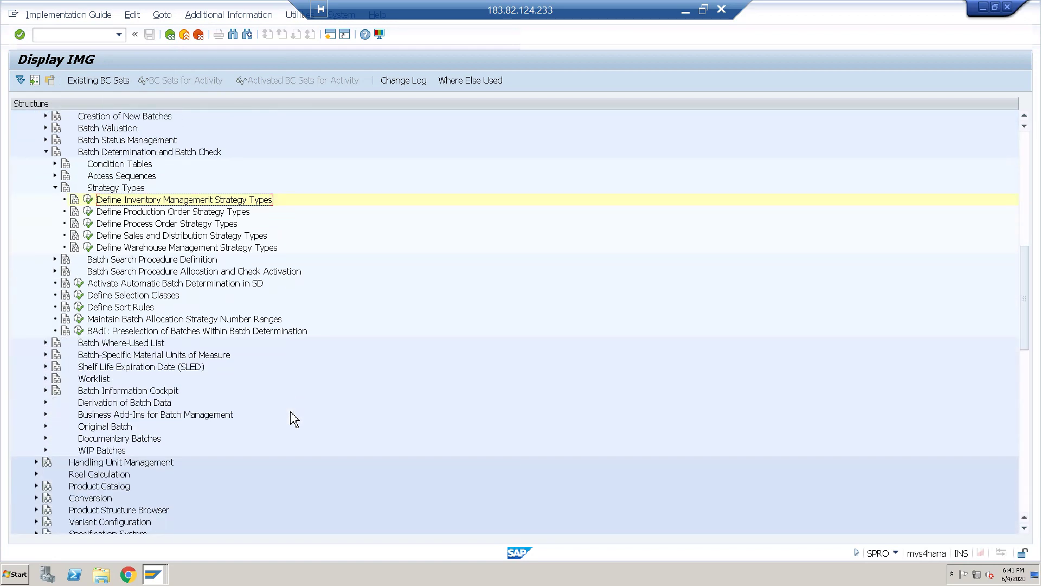
click(48, 344)
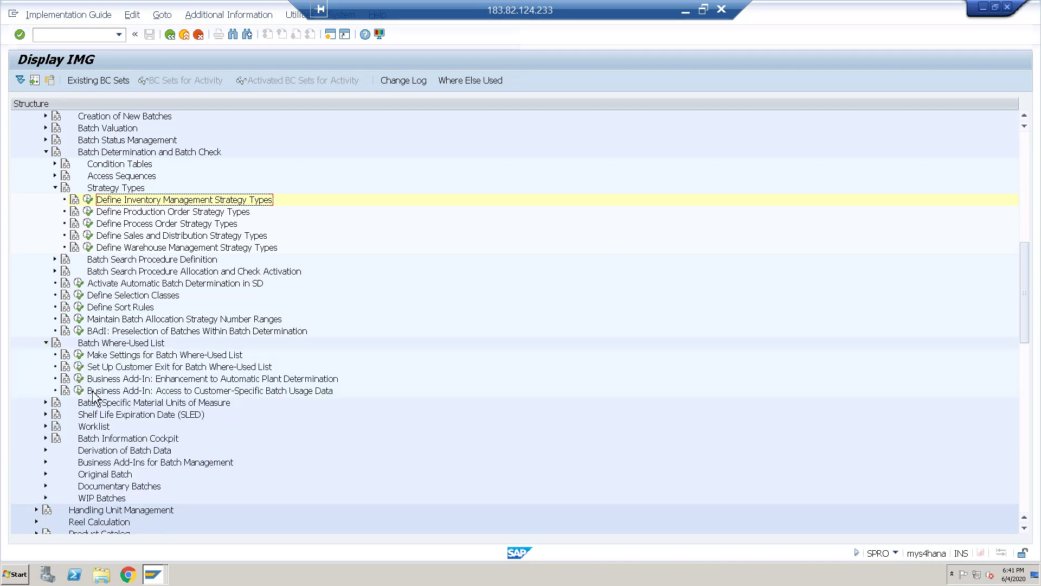
click(78, 355)
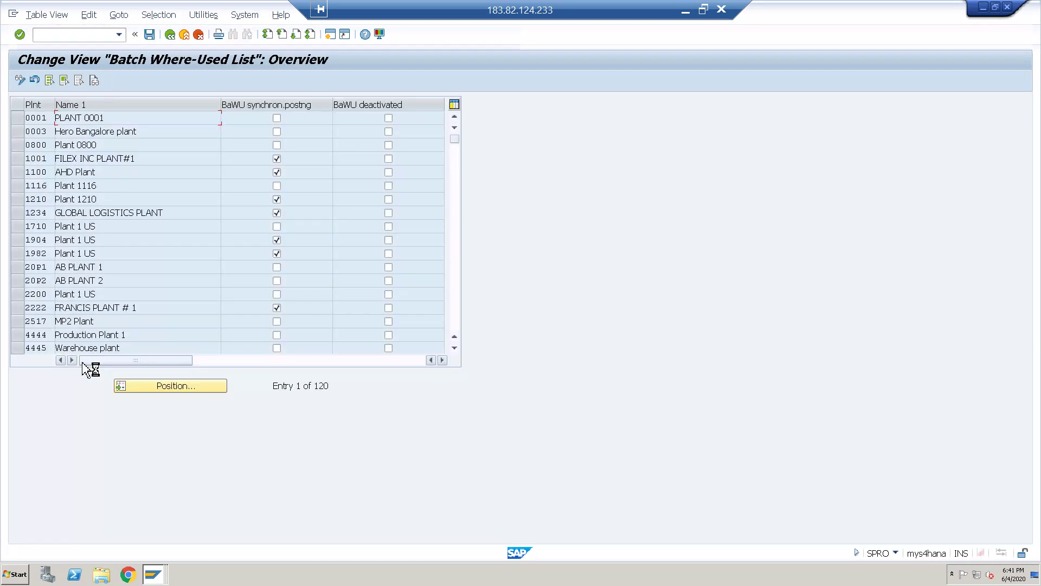
click(195, 386)
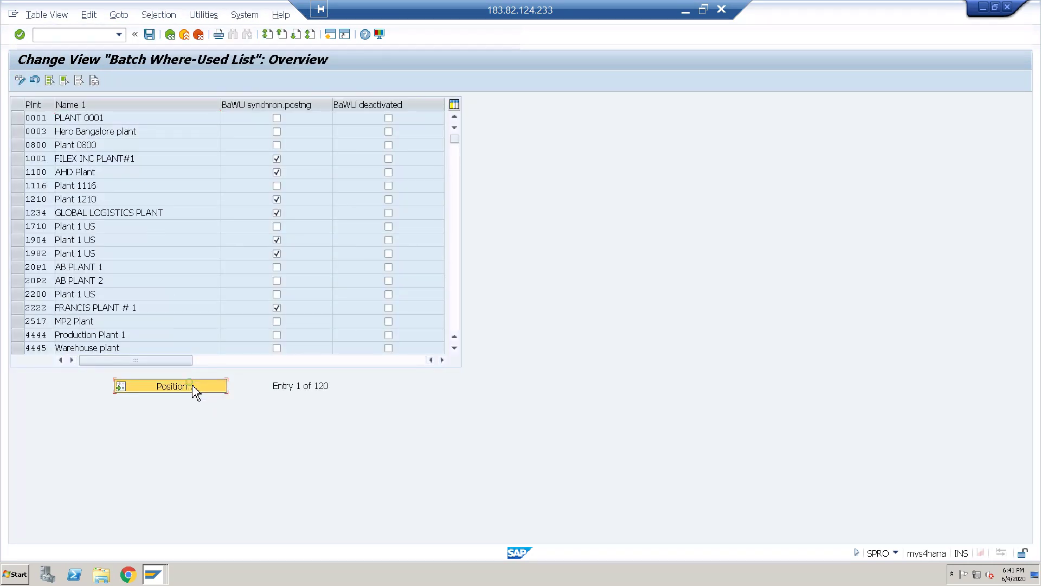
text(SF01)
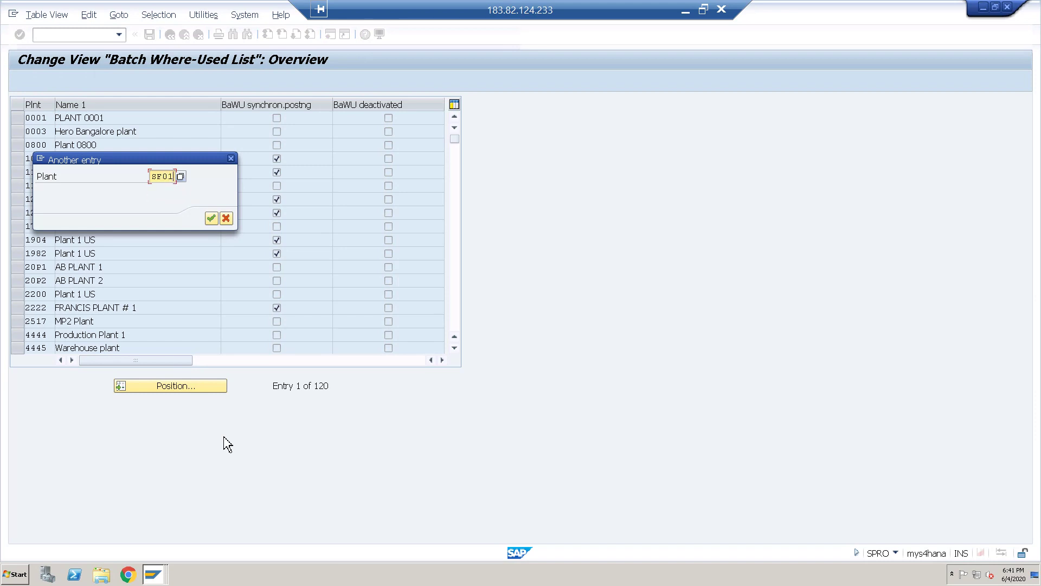
key(Return)
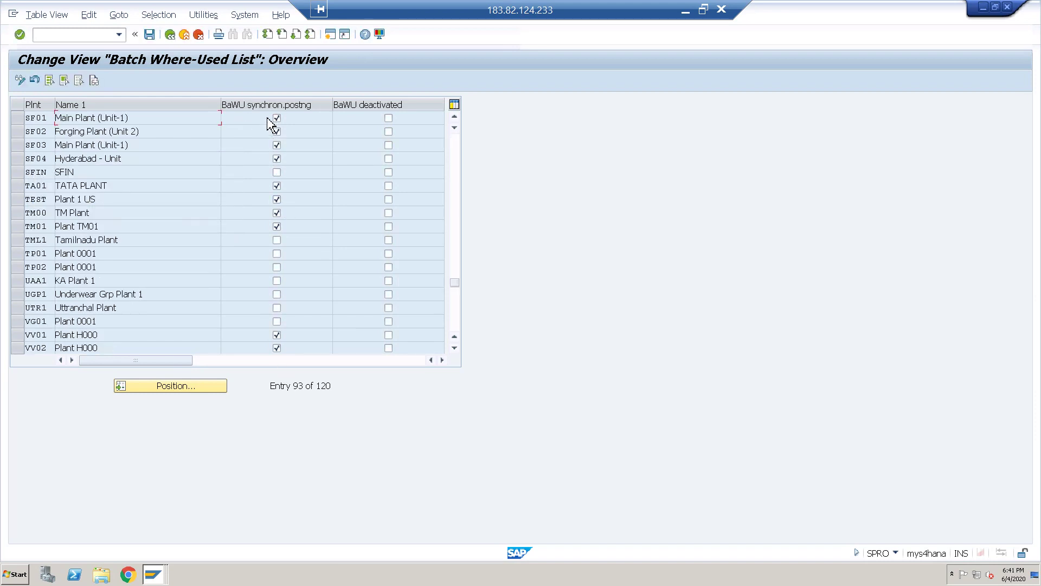
click(179, 35)
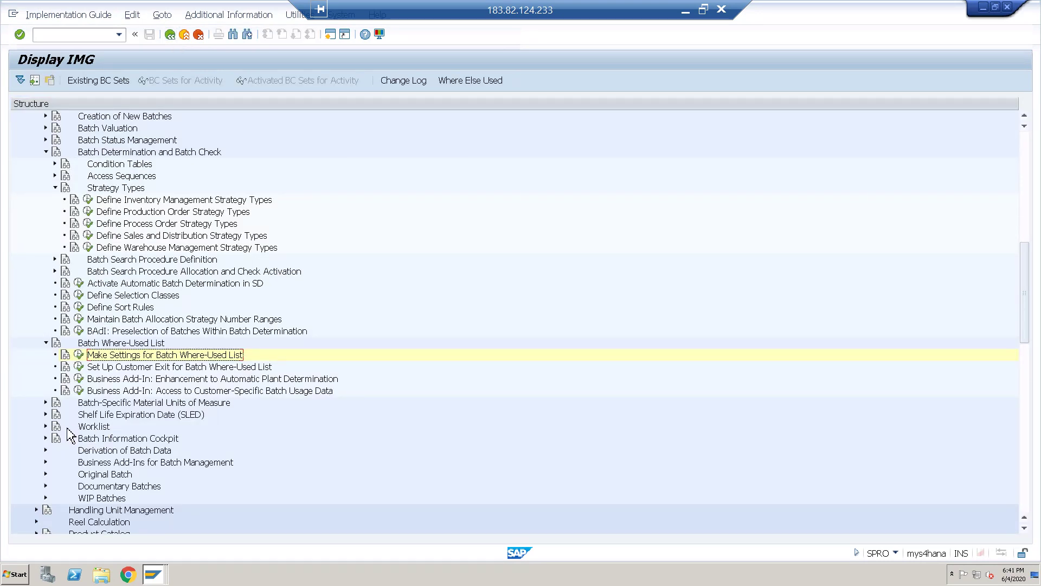
Step: Check the expiration date check activation of plant SF01 under Shelf Life Expiration Date (SLED) and return to the implementation guide
click(46, 414)
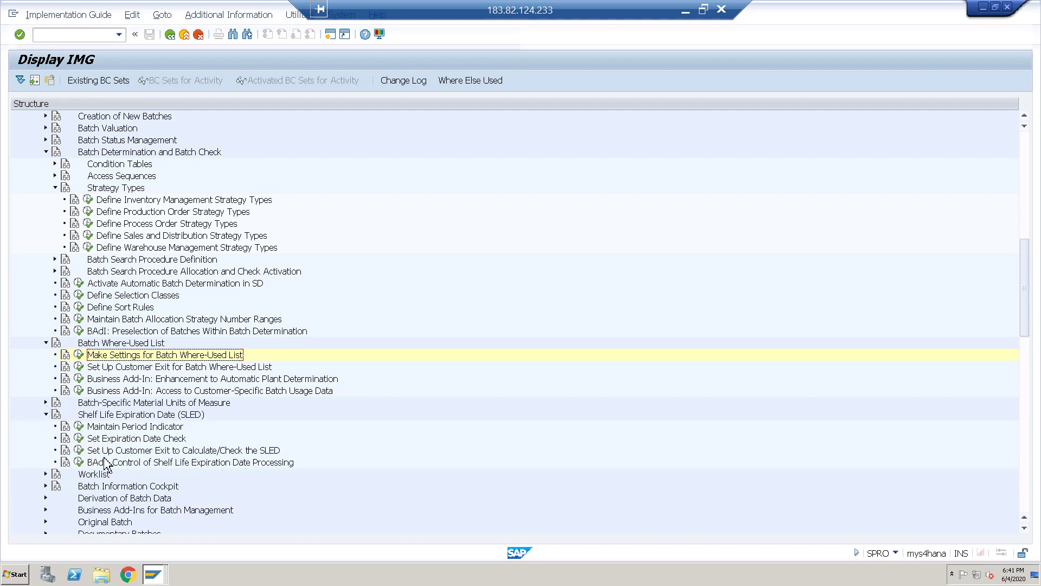
click(79, 439)
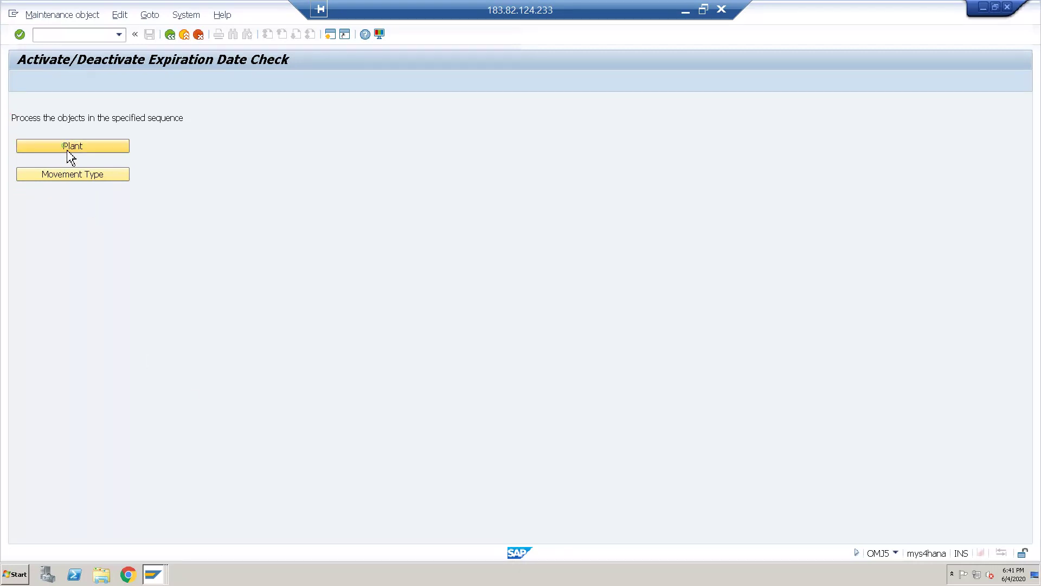
click(70, 156)
click(191, 396)
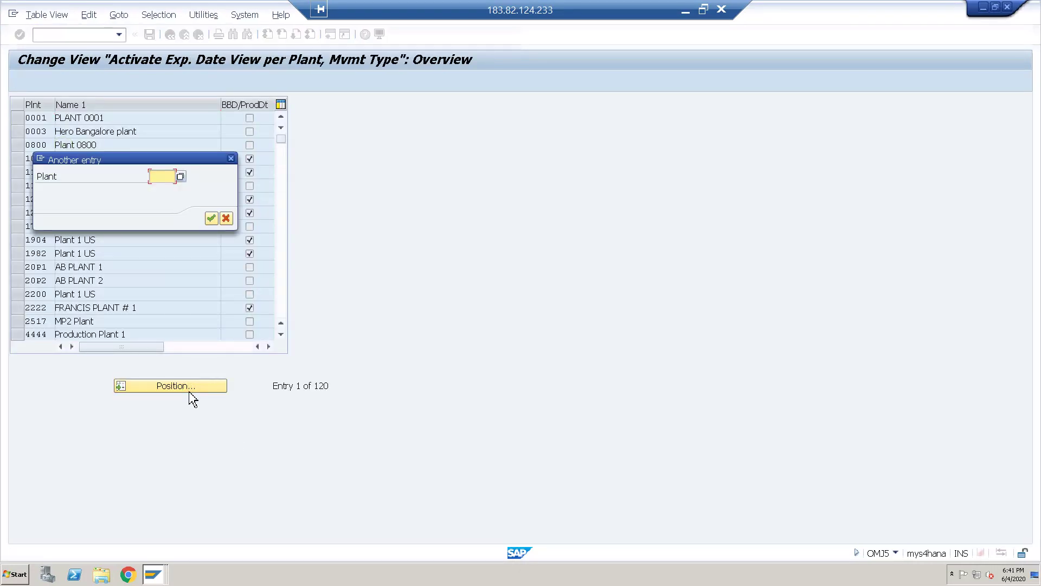
text(SF01)
key(Return)
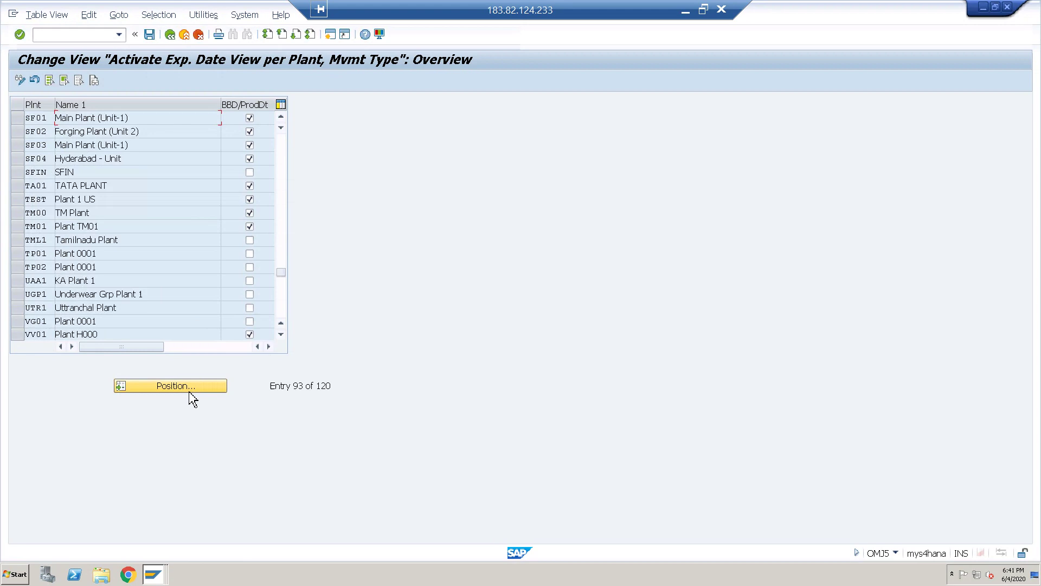
click(173, 36)
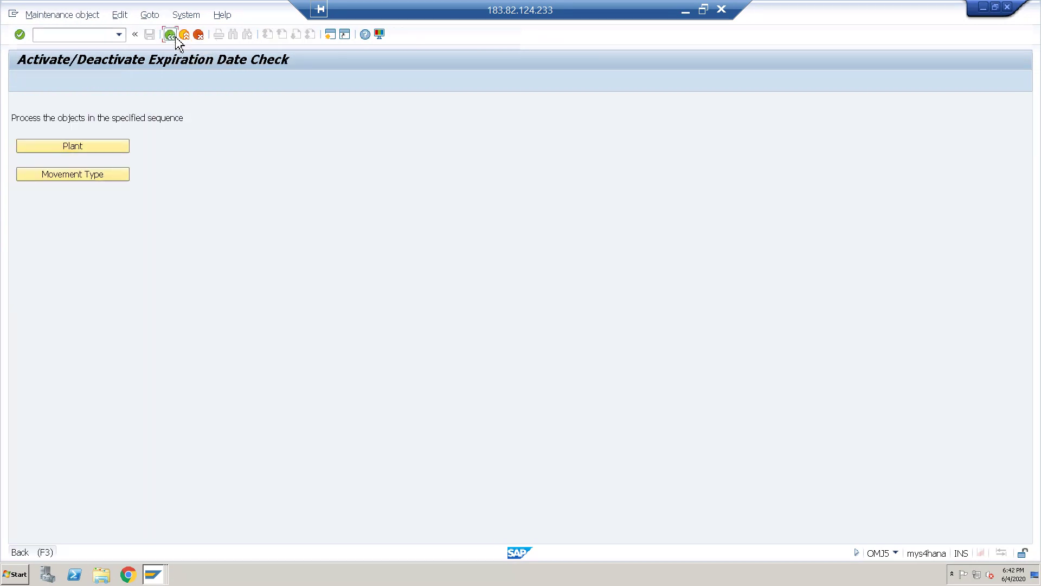
click(174, 36)
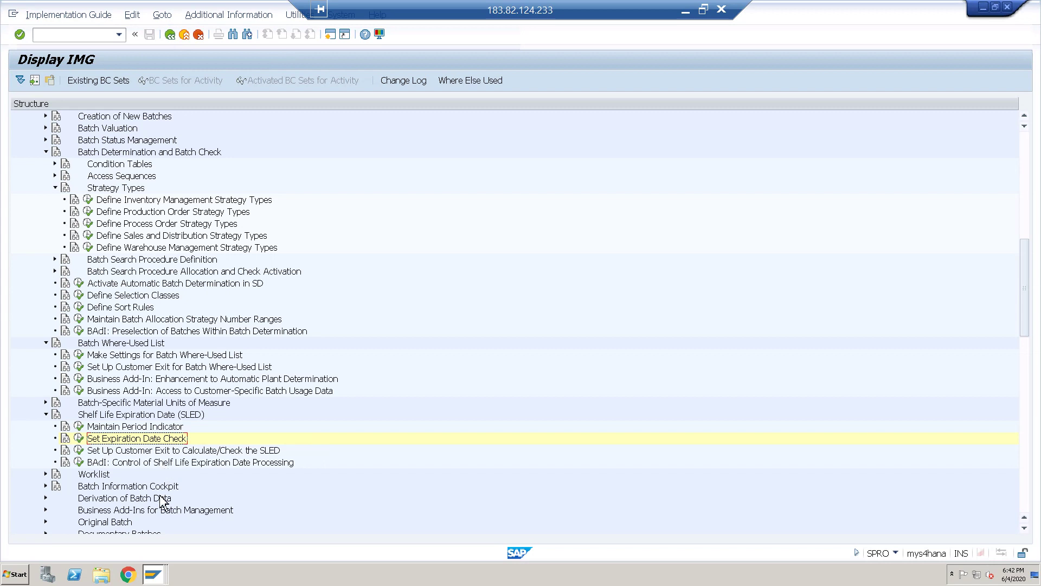
Step: Collapse the Batch Determination and Batch Check node and the whole Batch Management node in the implementation guide
scroll(162, 493, up, 2)
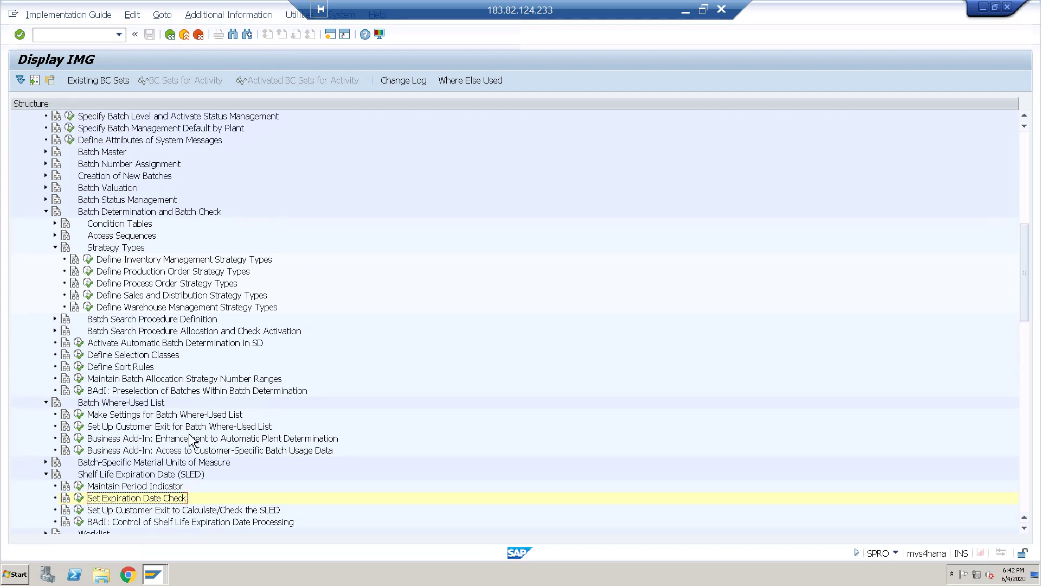
scroll(189, 439, up, 2)
click(46, 272)
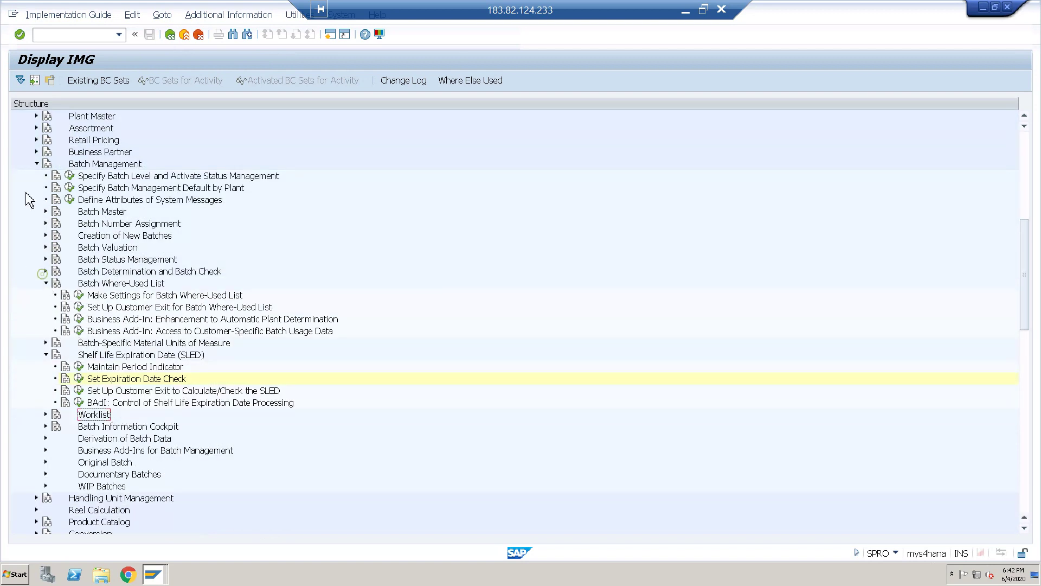
click(37, 164)
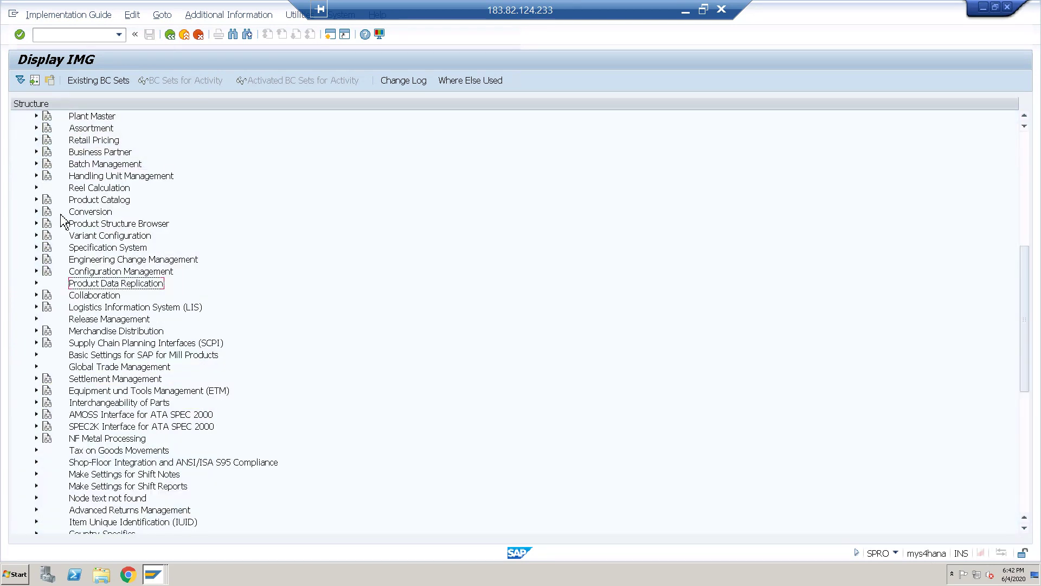
scroll(385, 290, up, 3)
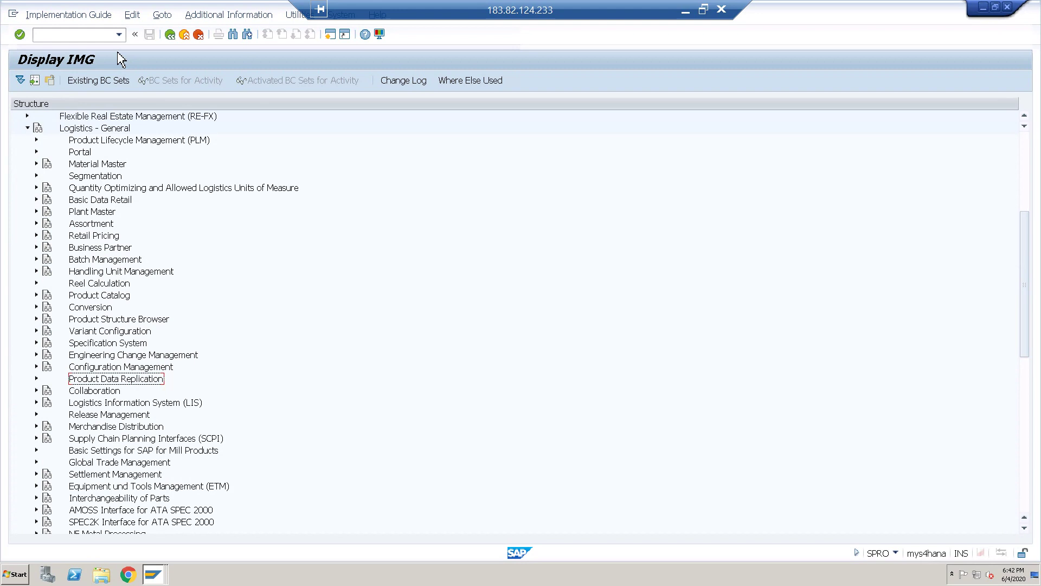
Step: Start creating a material in transaction MM01 with industry sector Pharmaceuticals and material type FERT Finished Product, continuing to the view selection
click(68, 39)
text(/NMM01)
key(Return)
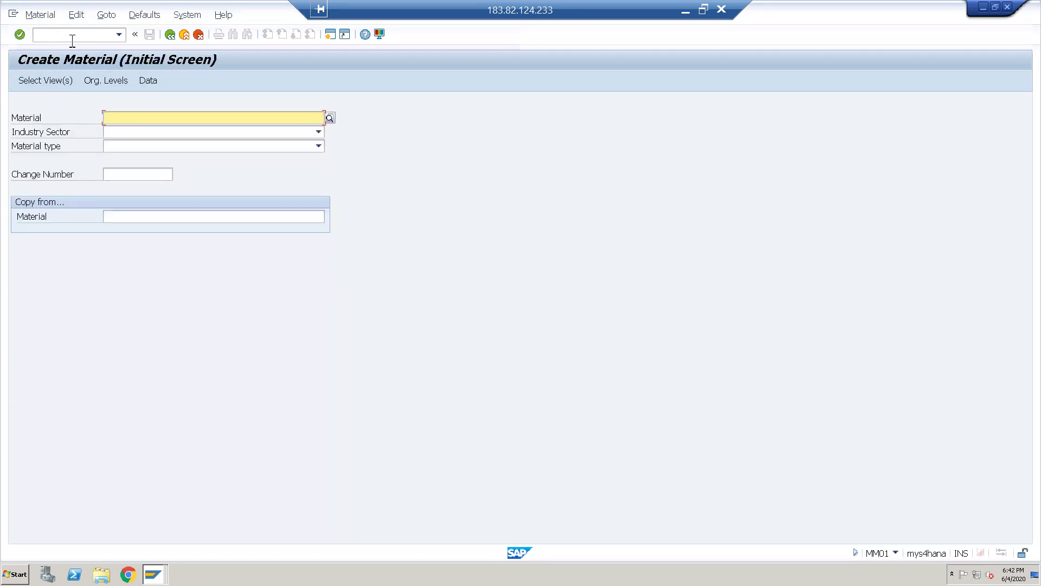
click(308, 136)
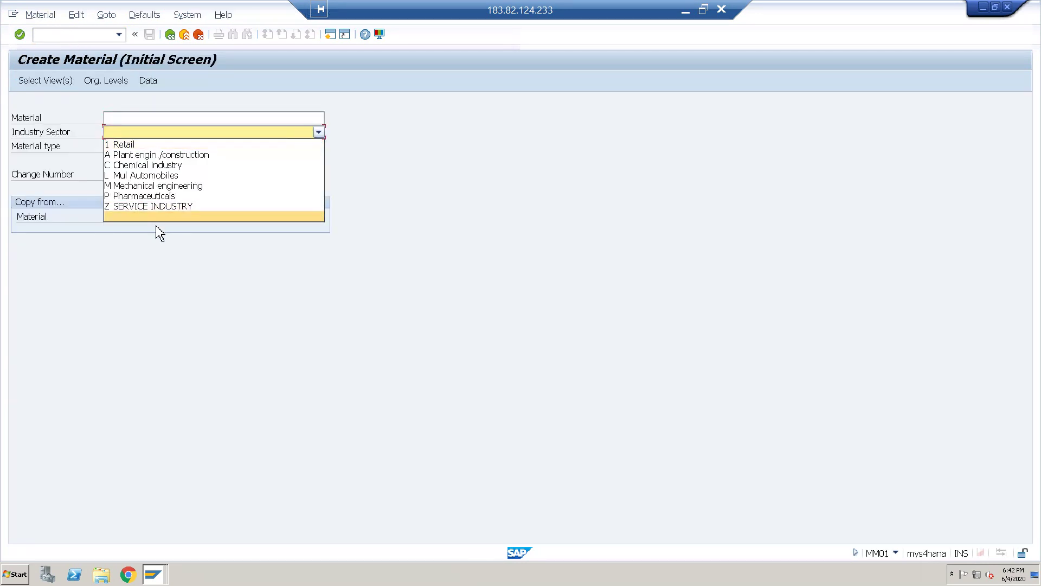
click(149, 198)
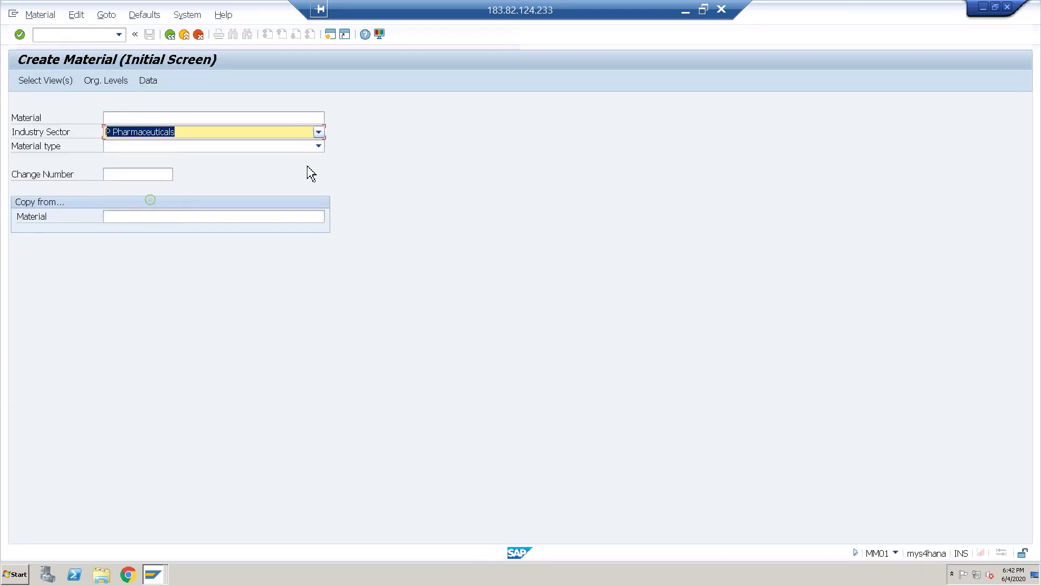
click(308, 151)
click(319, 146)
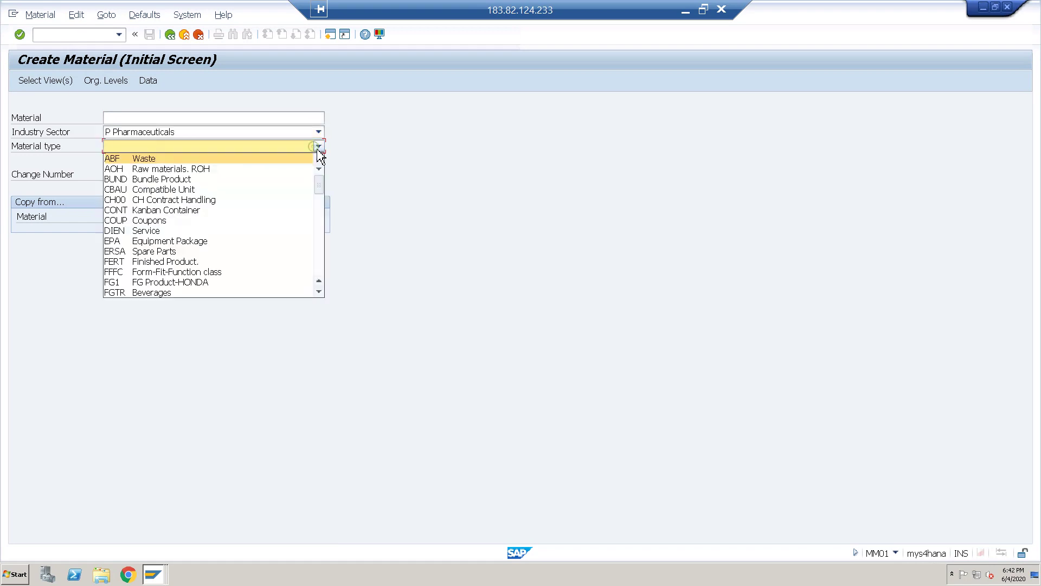
key(f)
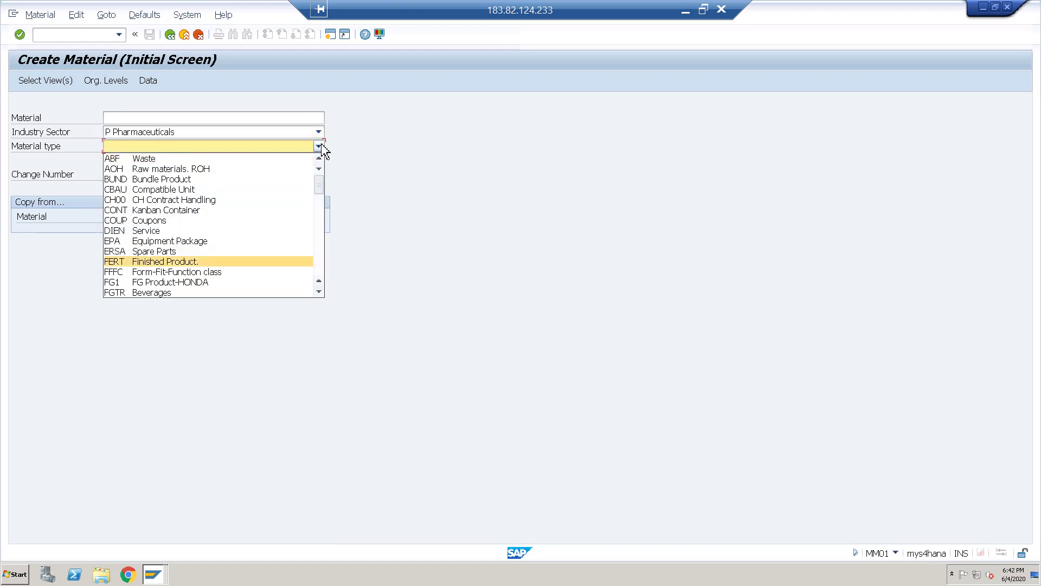
key(Return)
key(Return)
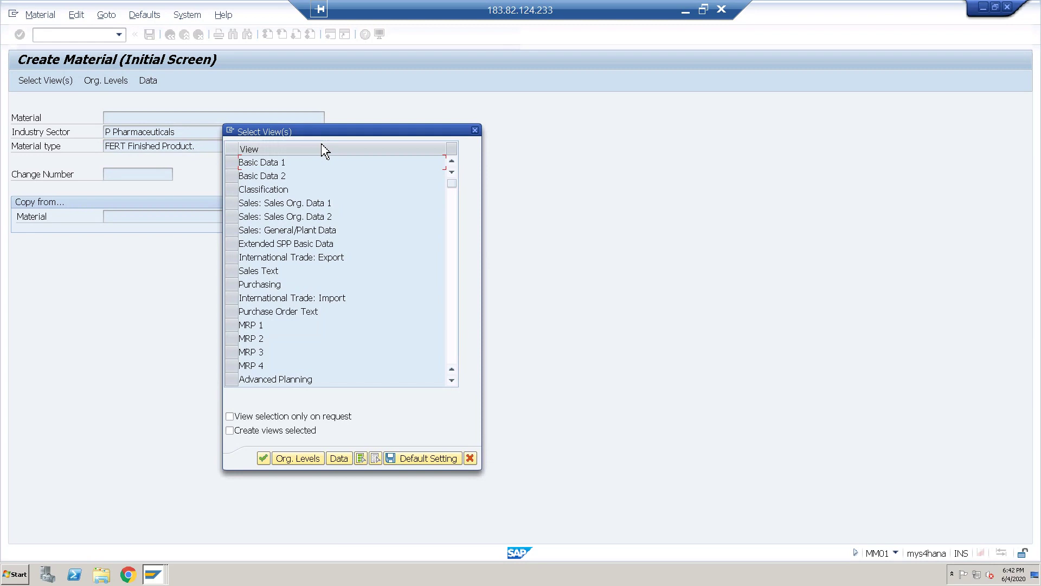
Step: Select the views Basic Data 1, Classification, Sales Org. Data 1 and 2, Sales: General/Plant Data and International Trade: Export
click(235, 165)
ctrl+click(232, 190)
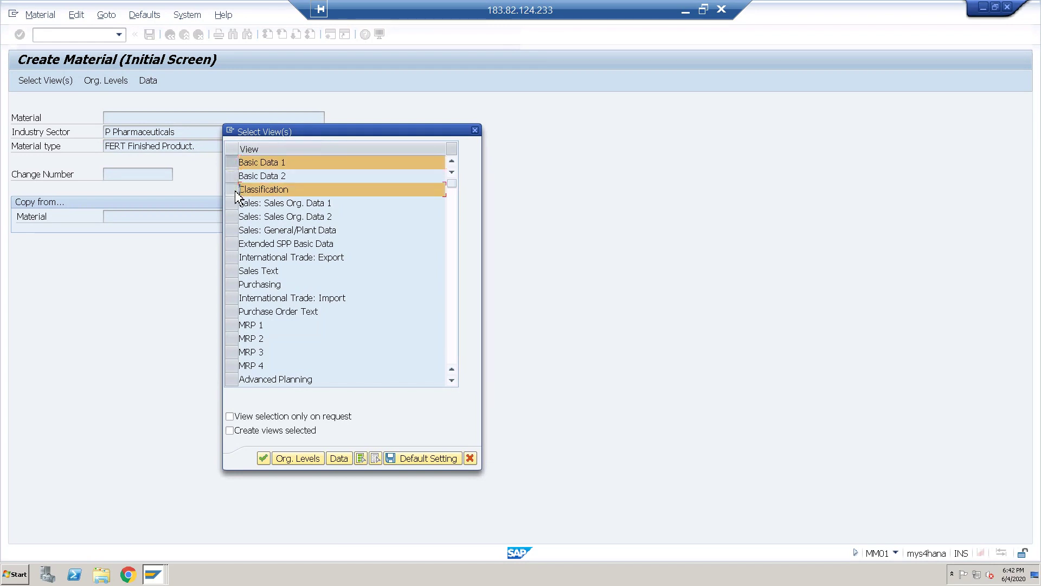
ctrl+click(232, 203)
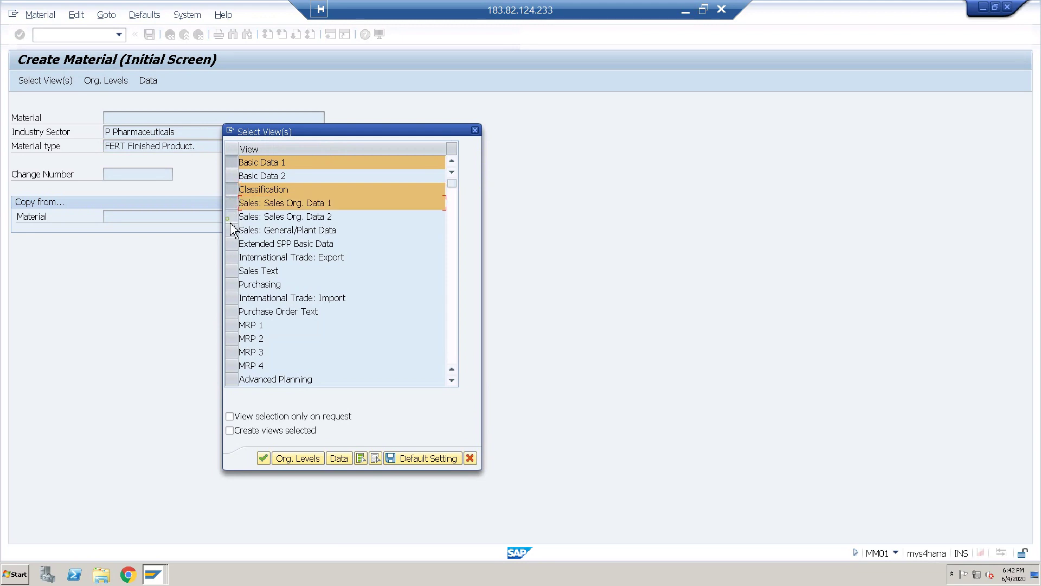
ctrl+click(232, 216)
ctrl+click(232, 230)
ctrl+click(232, 243)
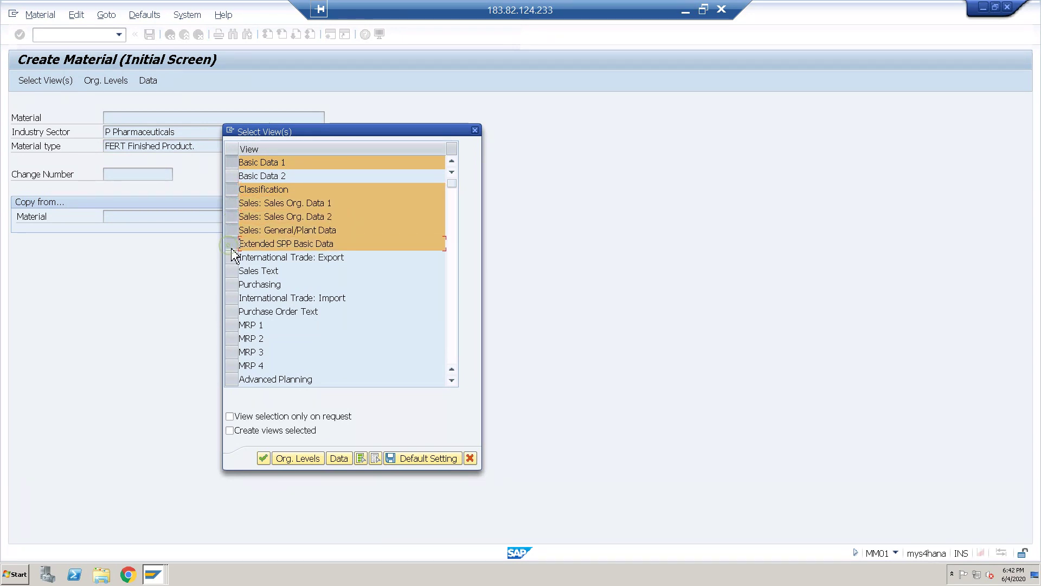
ctrl+click(232, 247)
ctrl+click(232, 257)
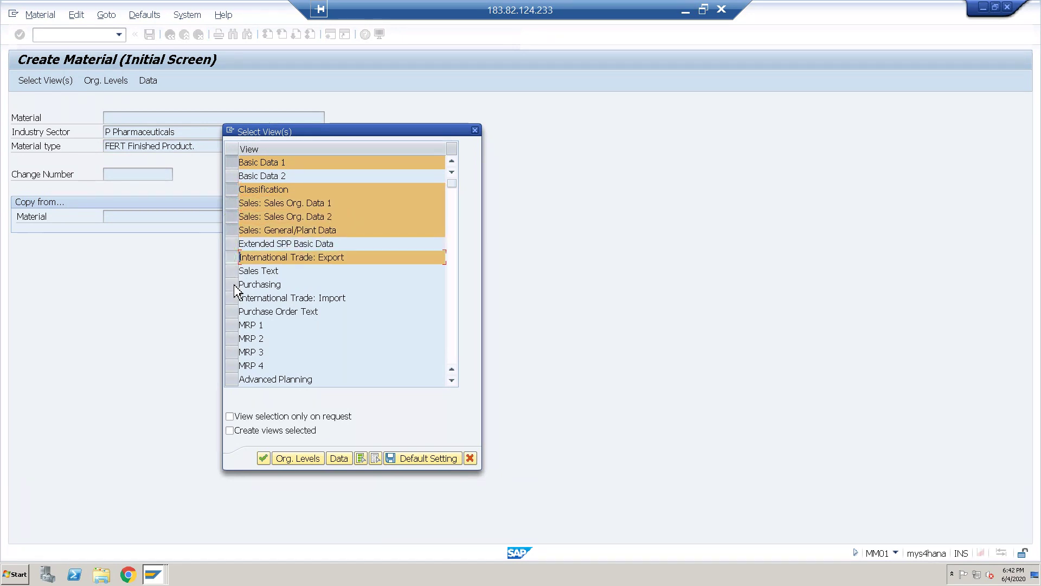
Step: Add the Purchasing, International Trade: Import and MRP 1 to MRP 4 views to the selection
ctrl+click(232, 284)
ctrl+click(232, 298)
ctrl+click(232, 325)
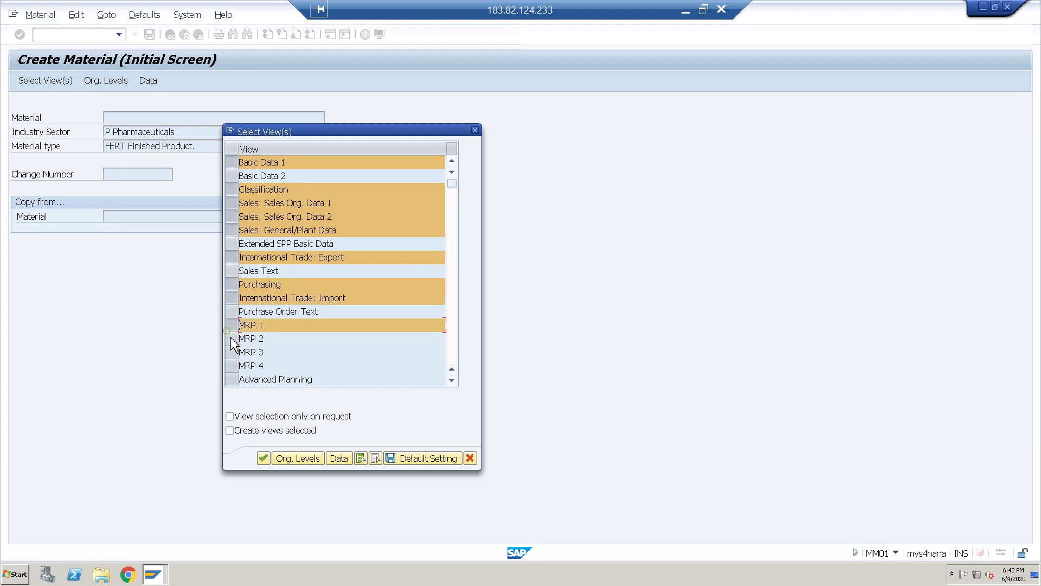
ctrl+click(232, 339)
ctrl+click(232, 351)
ctrl+click(232, 366)
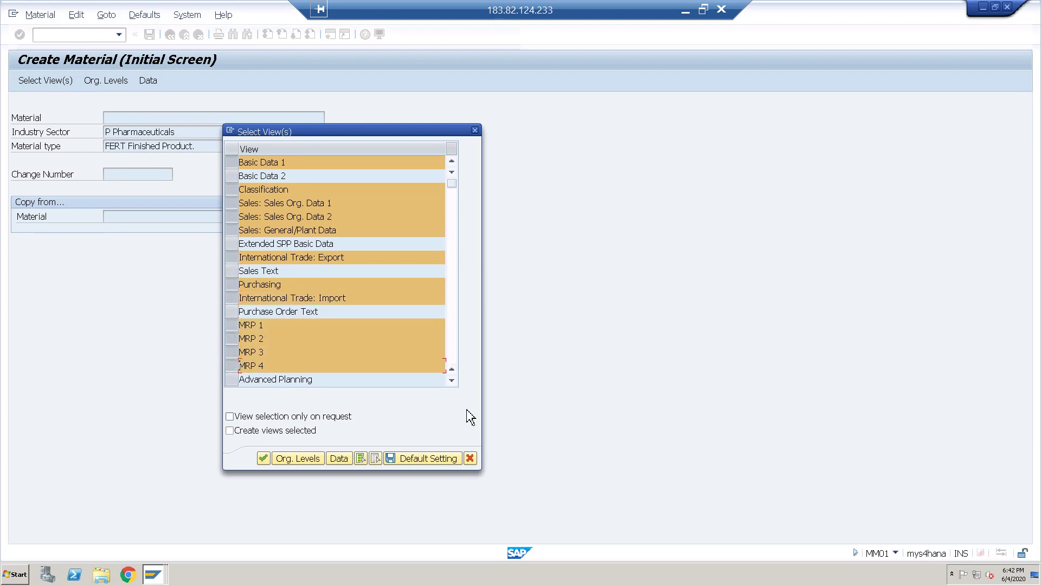
Step: Add the General Plant Data / Storage 1, Storage 2 and Accounting 1 views, and accept the proposed organizational levels for plant SF01
scroll(457, 389, down, 6)
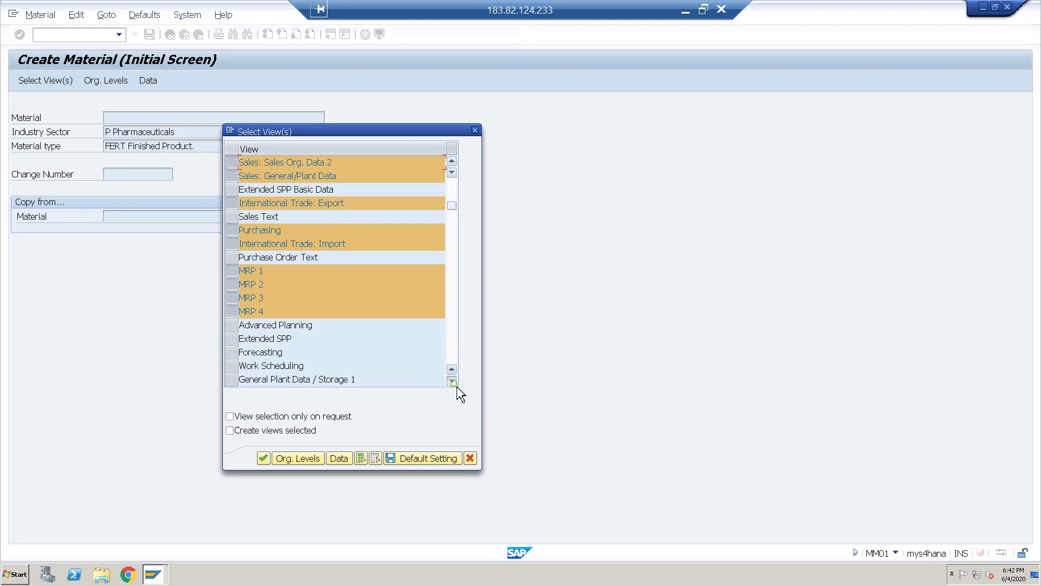
scroll(457, 388, down, 4)
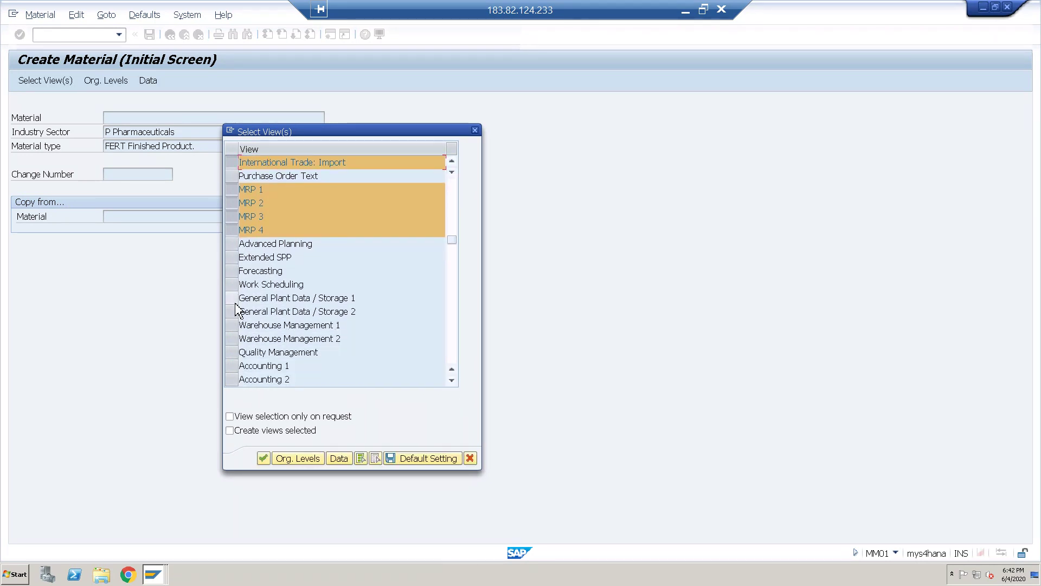
ctrl+click(232, 298)
ctrl+click(233, 312)
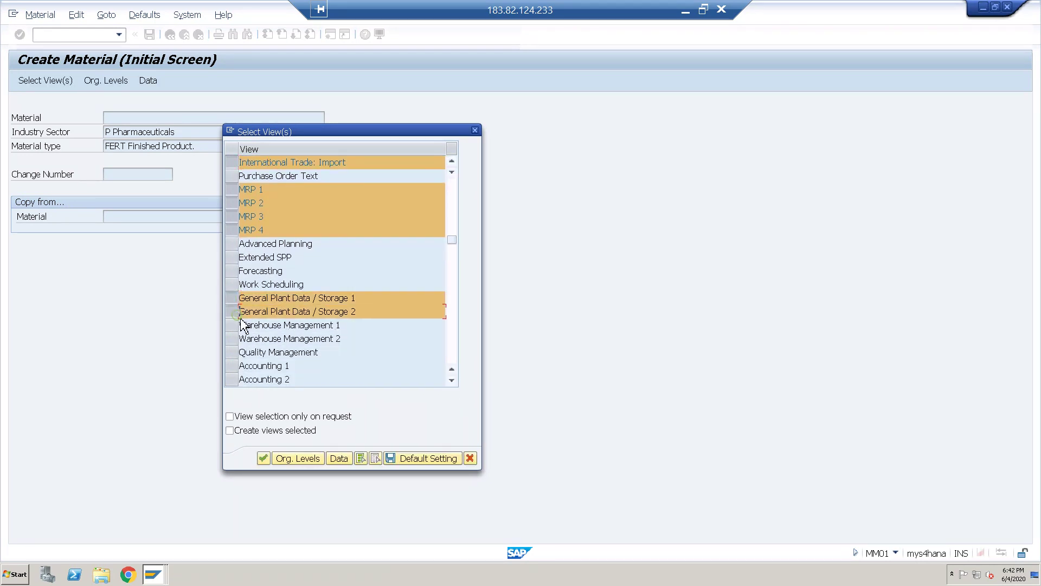
click(232, 365)
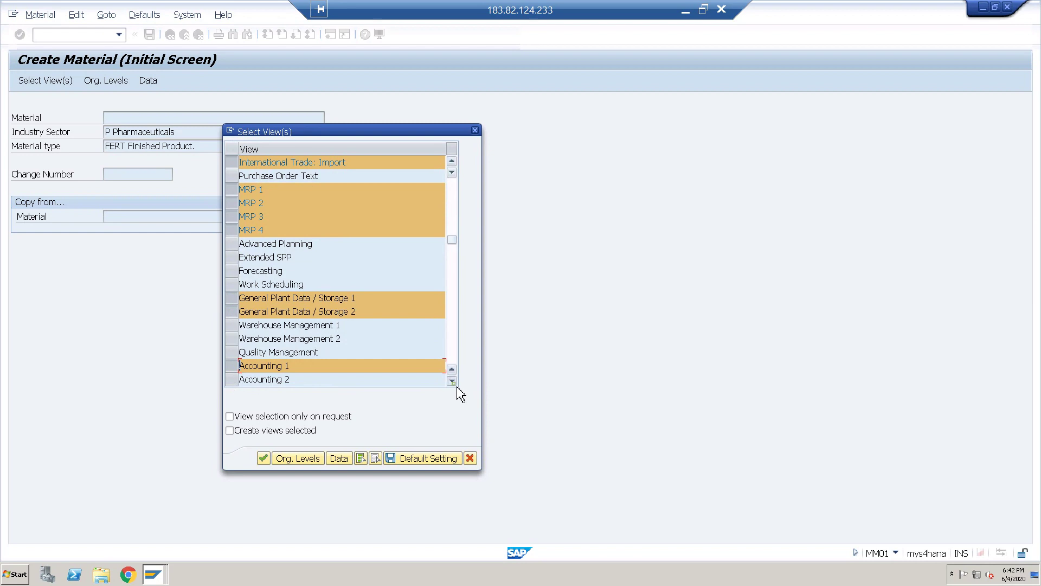
scroll(458, 393, down, 3)
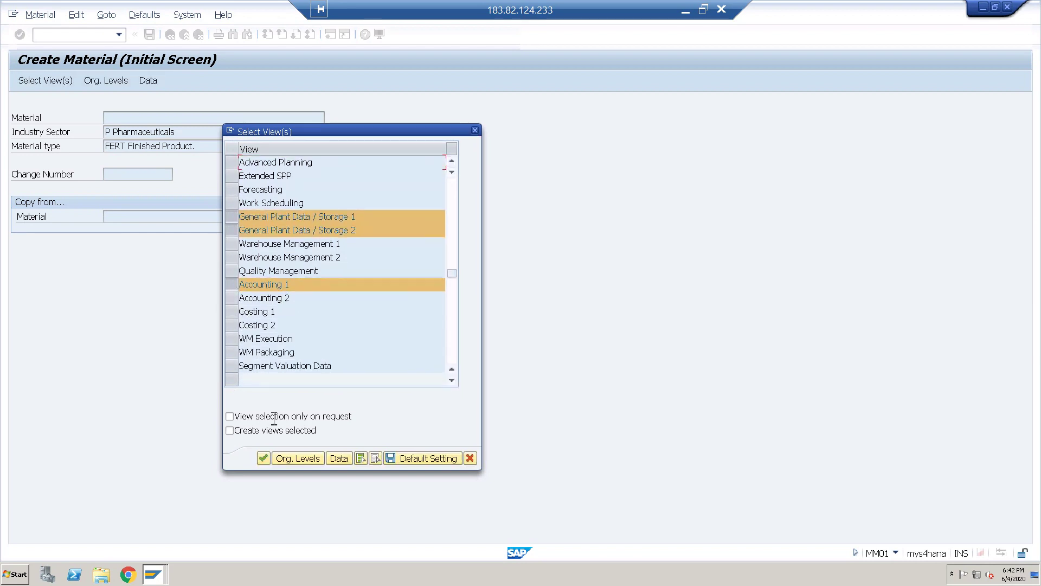
click(272, 462)
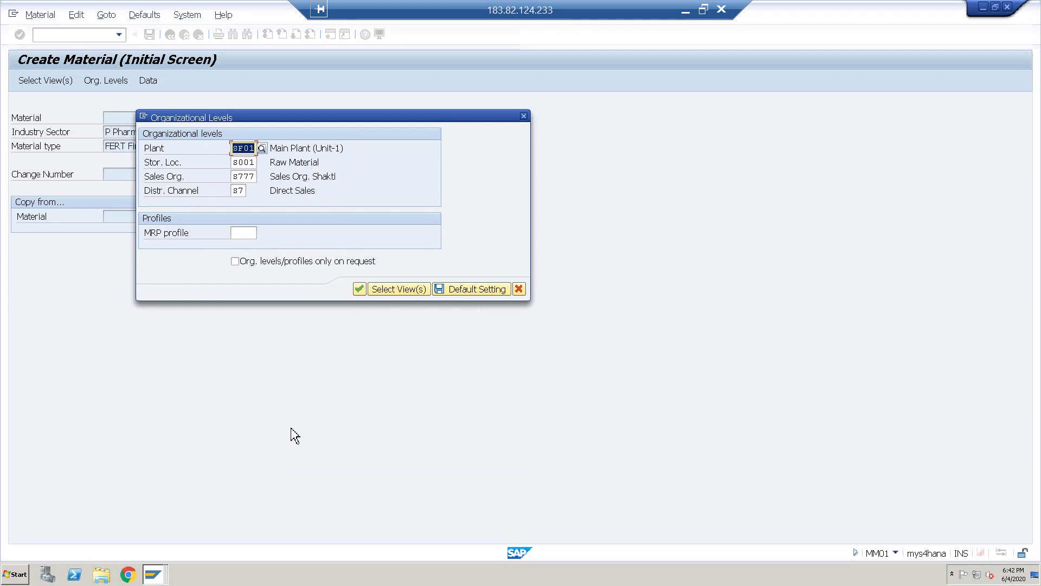
key(Return)
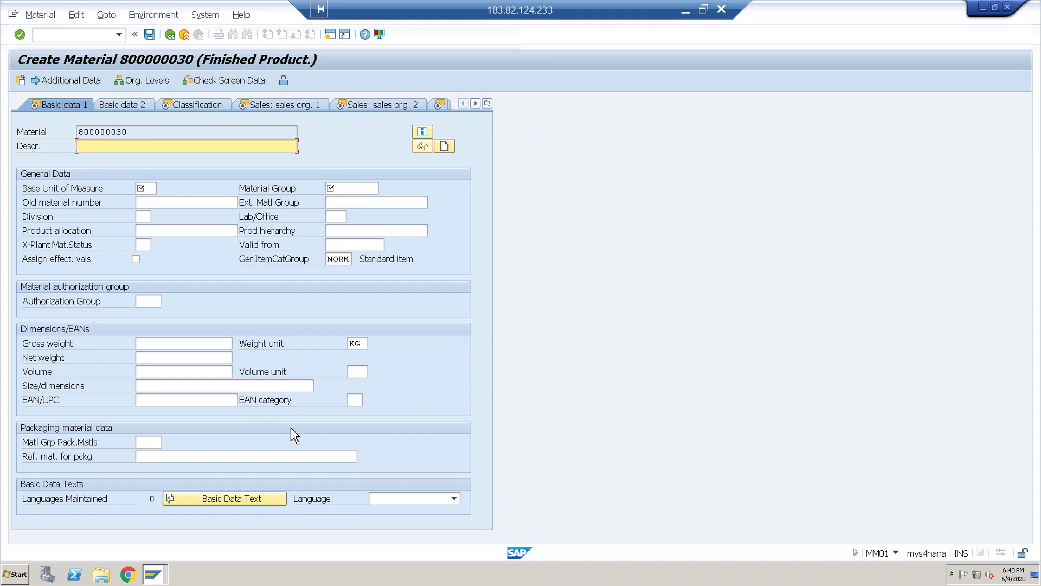
Step: Enter Vitamin A as the description of the new material
text(Vitamin C)
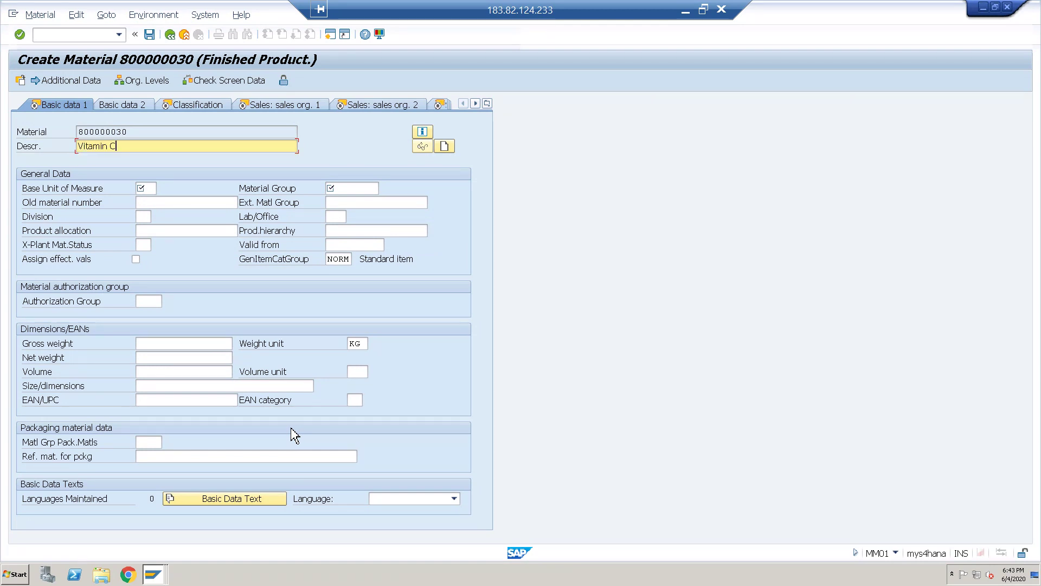
key(BackSpace)
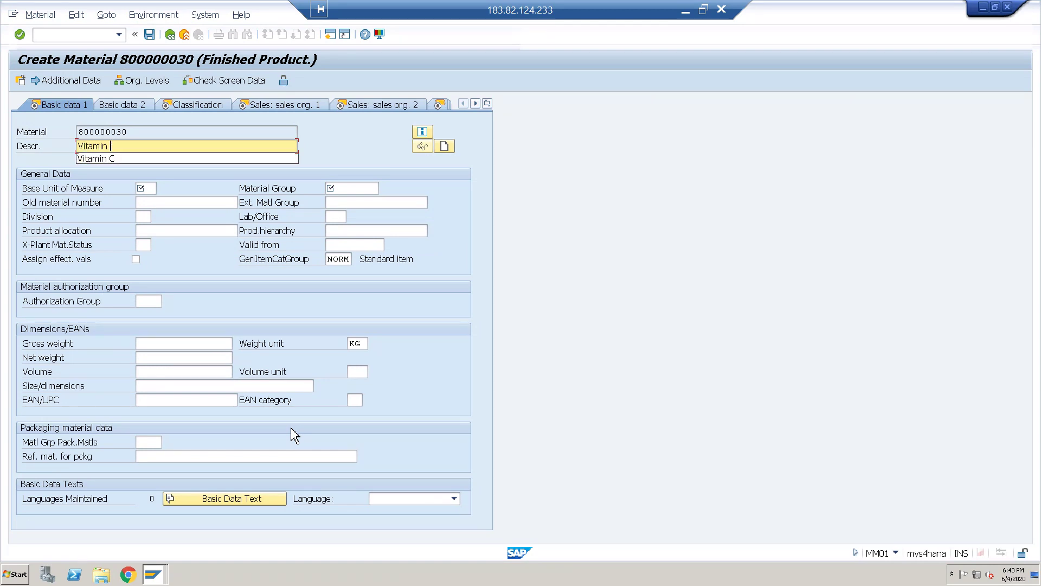
text(a)
key(BackSpace)
text(amin a)
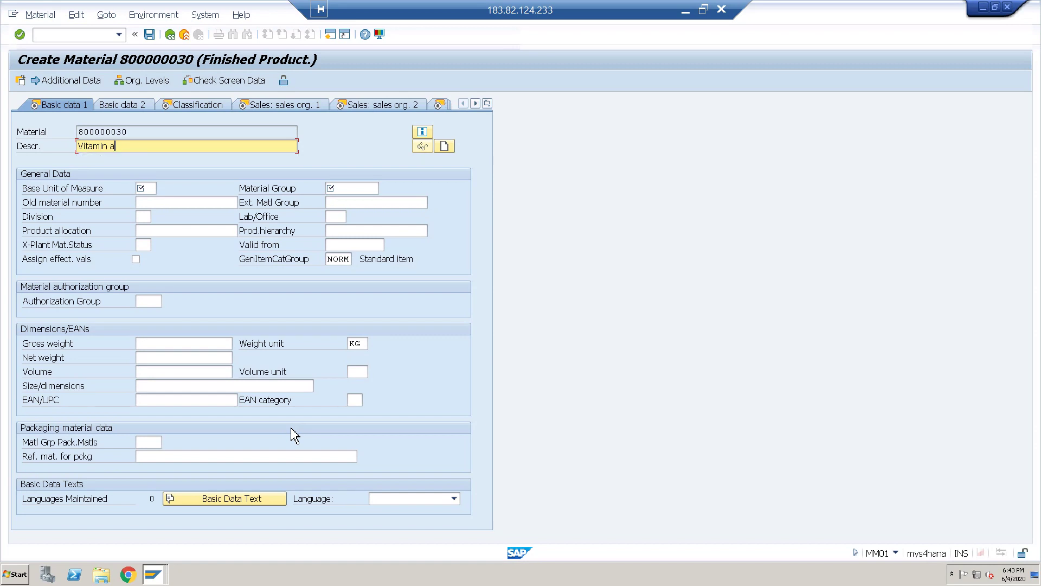
key(BackSpace)
text(A)
Step: Set the base unit of measure to PAC and the material group to S004, and continue to the classification
click(151, 188)
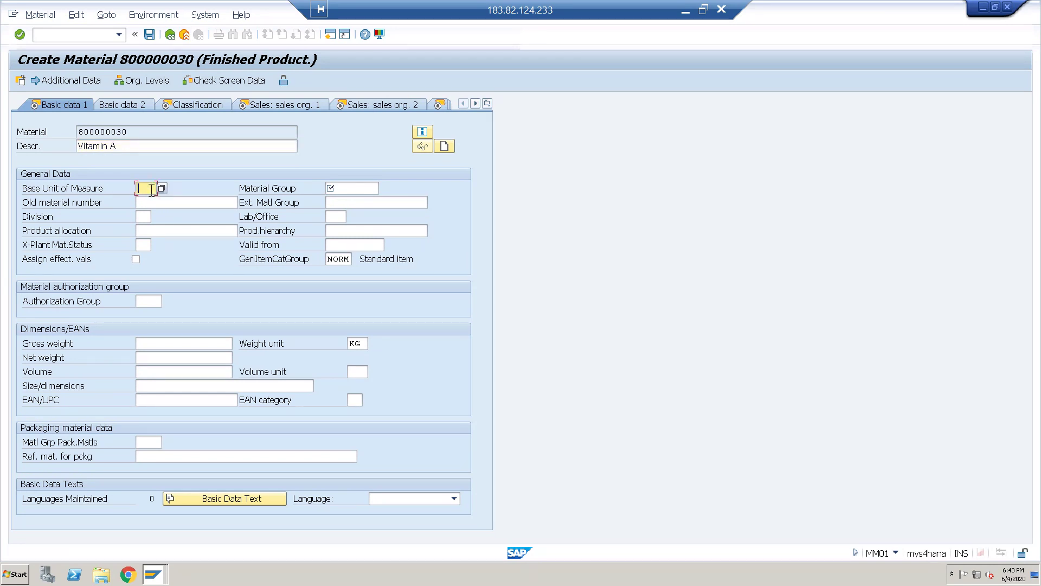
text(PAC)
key(Tab)
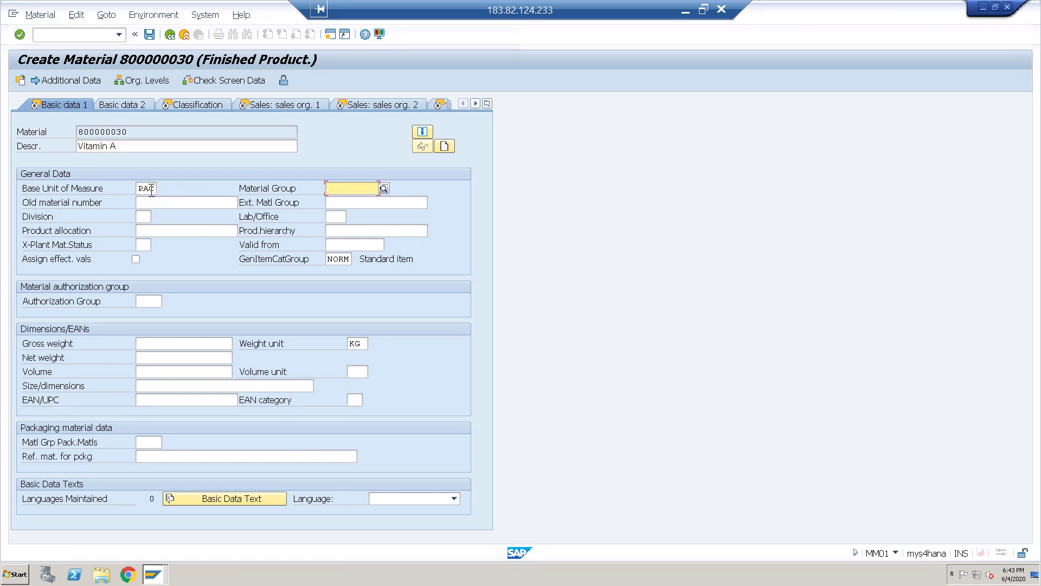
key(BackSpace)
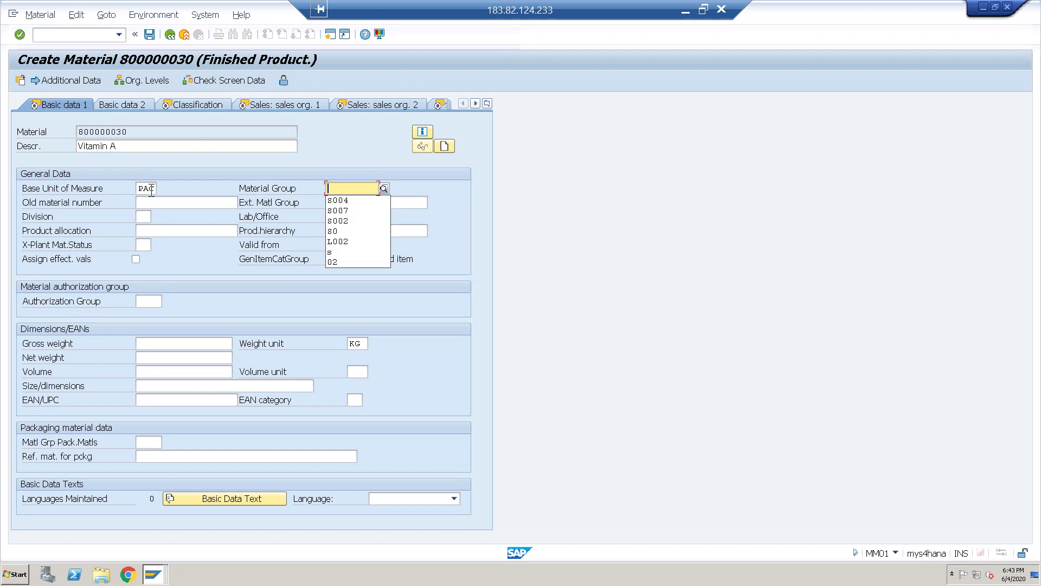
key(Down)
key(Return)
key(Return)
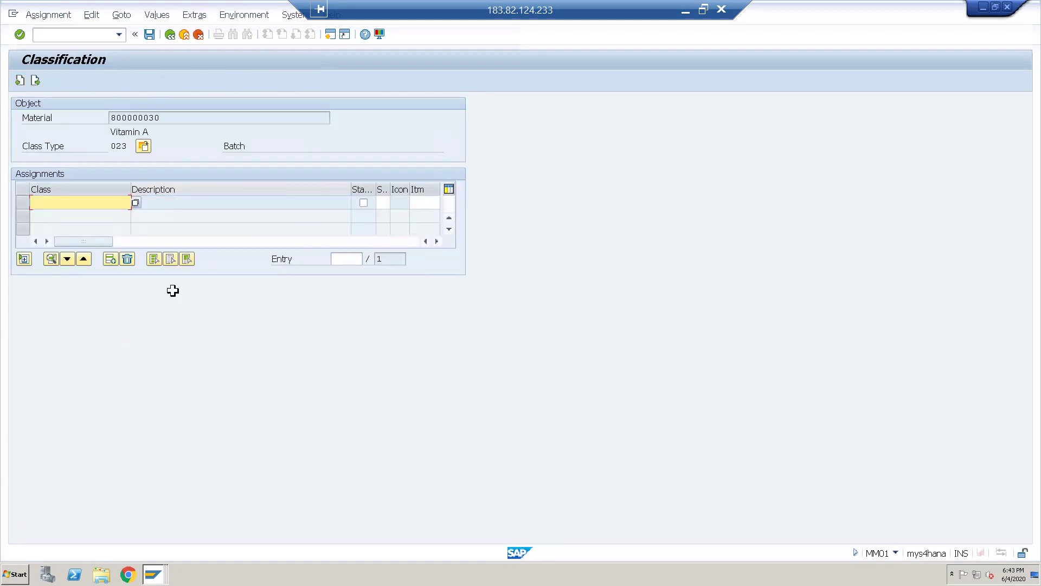
Step: Assign the class CLASS_SHAKTI_BATCH of class type 023 to the material and continue to the Sales Org. 1 data
click(136, 203)
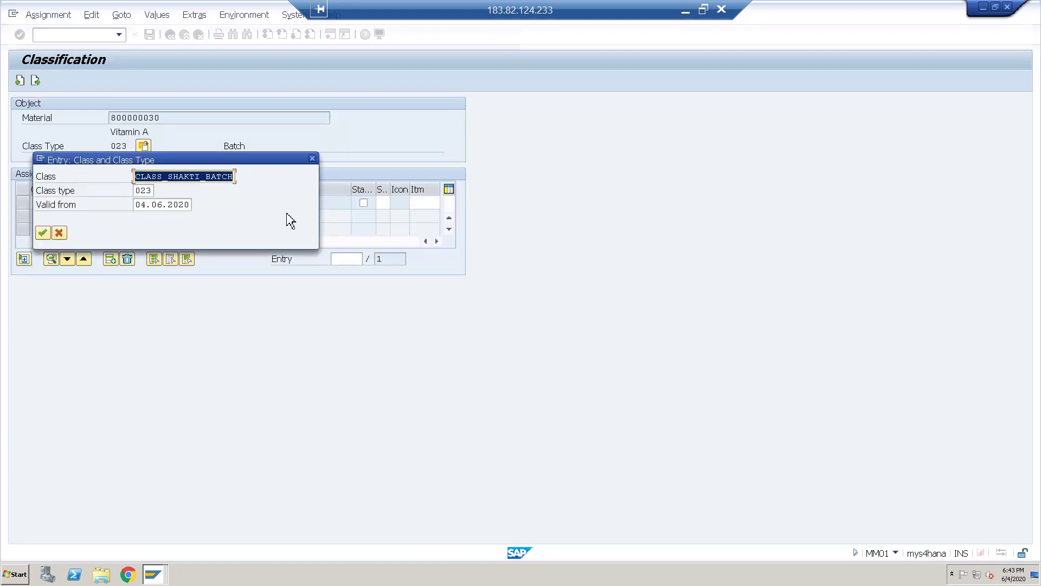
click(44, 233)
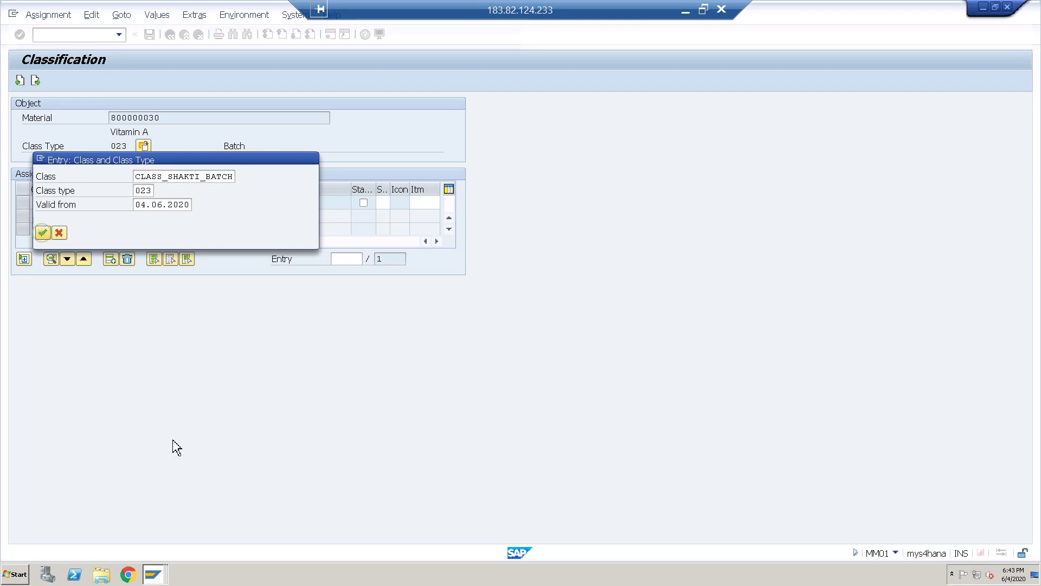
double_click(59, 99)
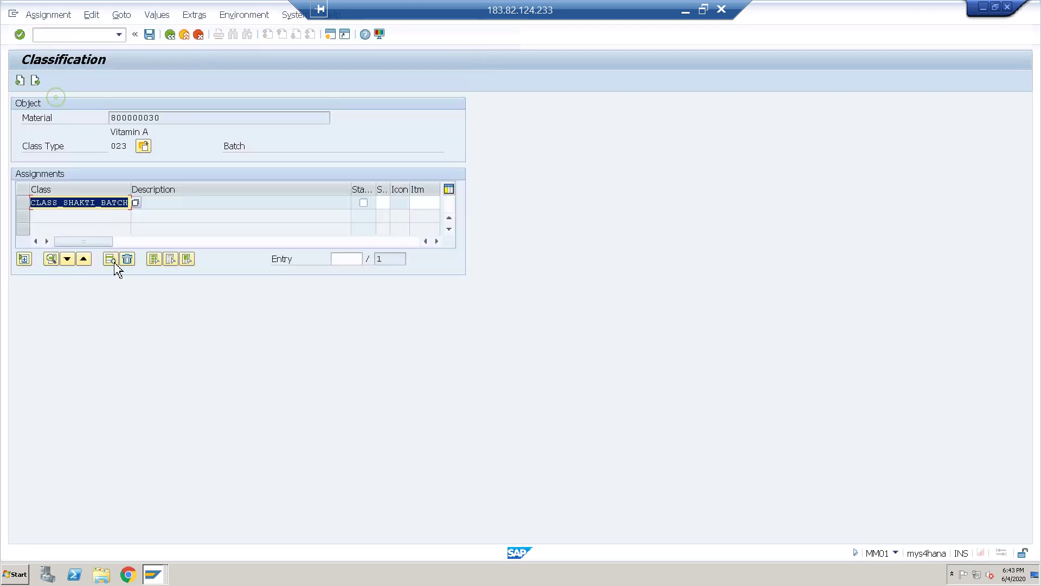
click(36, 80)
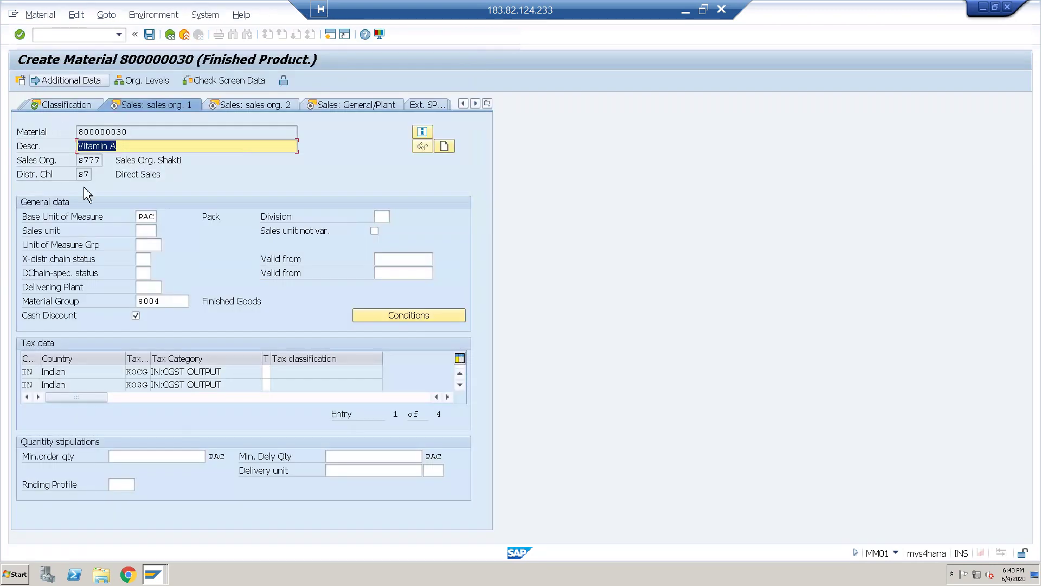
Step: Set the tax classification to 1 for the Indian GST output tax categories and return to the Sales Org. 1 data
click(69, 106)
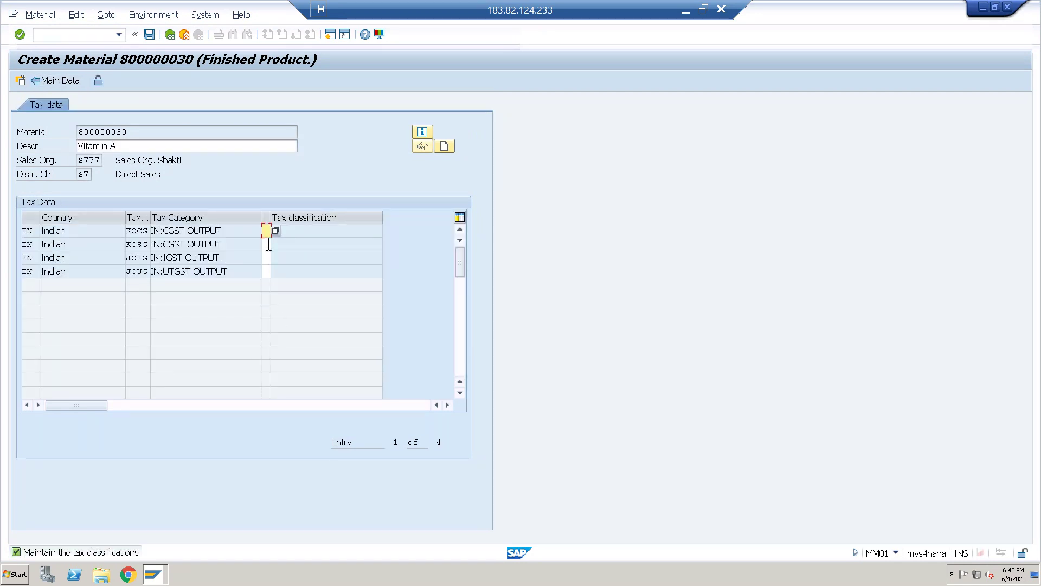
text(1)
key(Return)
text(1)
key(Return)
text(1)
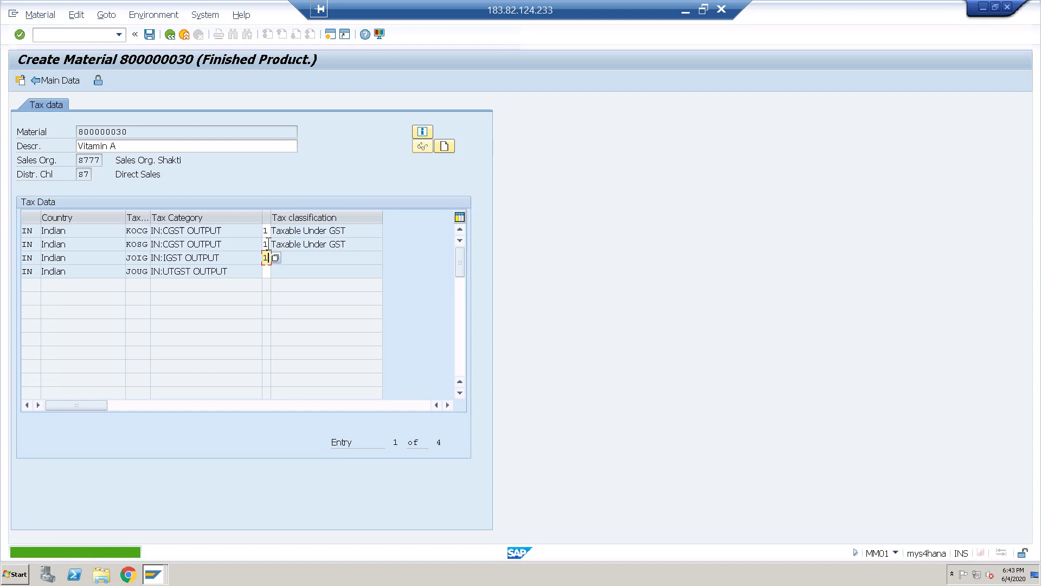
key(Return)
key(Return)
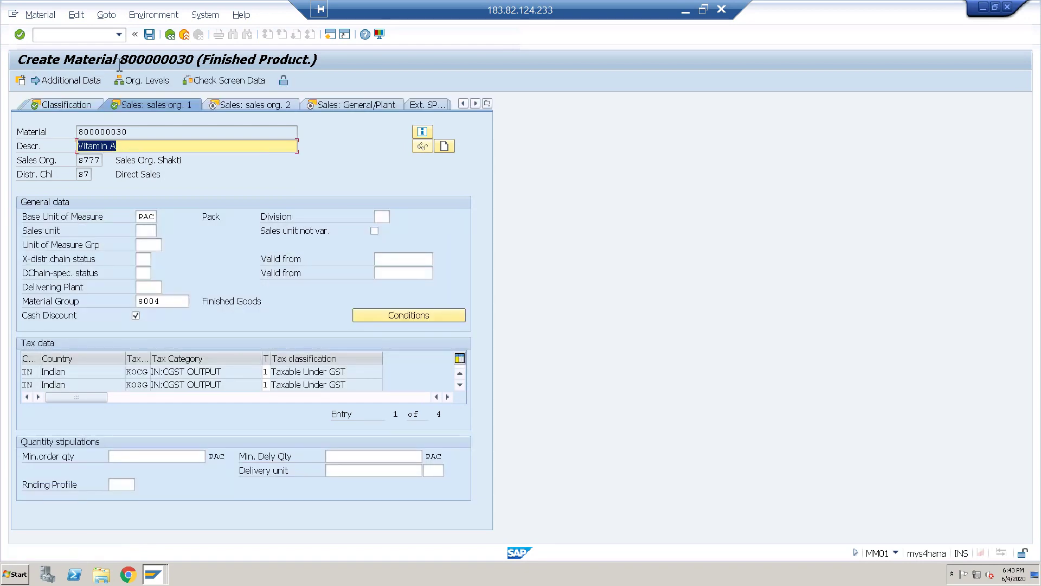
Step: Check the material's batch class assignment and its characteristics in the classification, and return to the Sales Org. 1 data
click(81, 105)
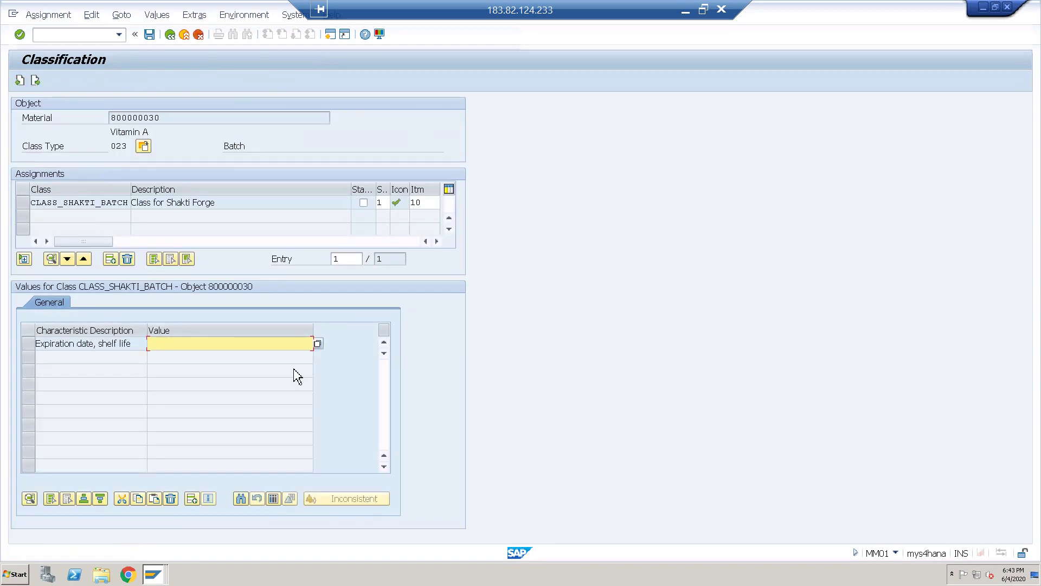
click(36, 81)
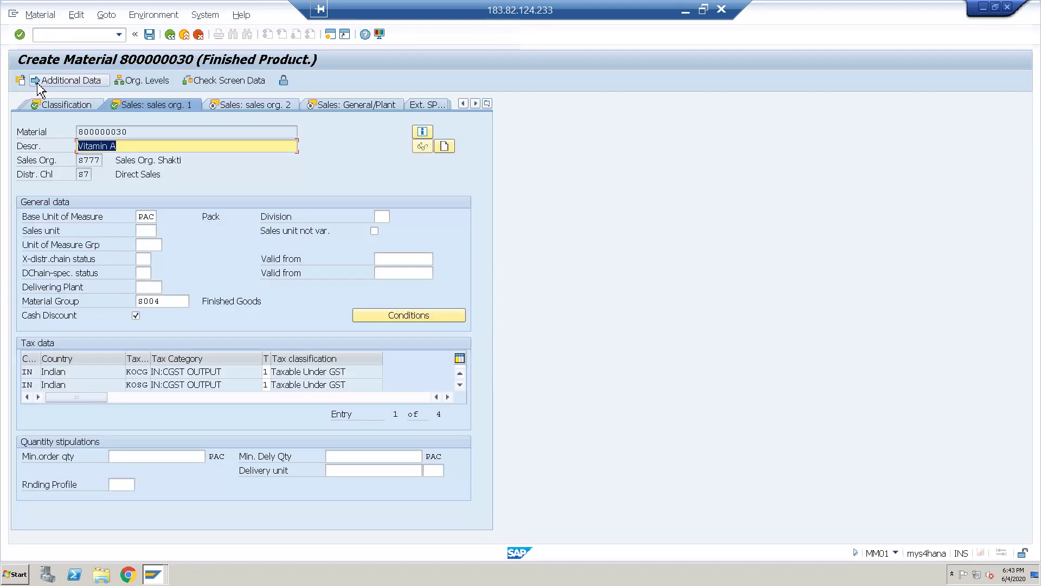
Step: In the Sales: General/Plant data, set availability check SR, transportation group 0001 and loading group 0001, and continue to the following view
click(275, 109)
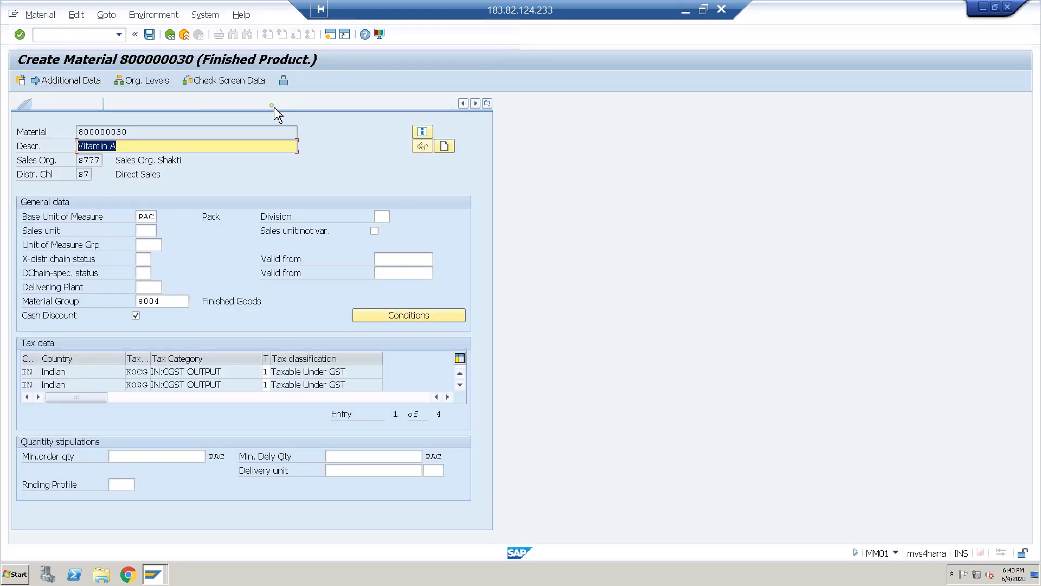
click(242, 109)
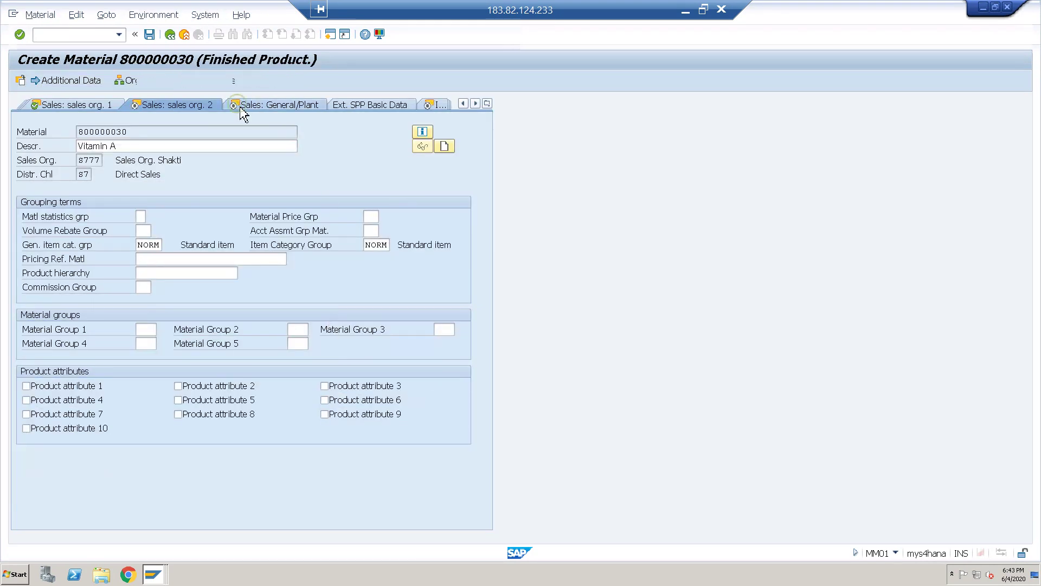
click(144, 245)
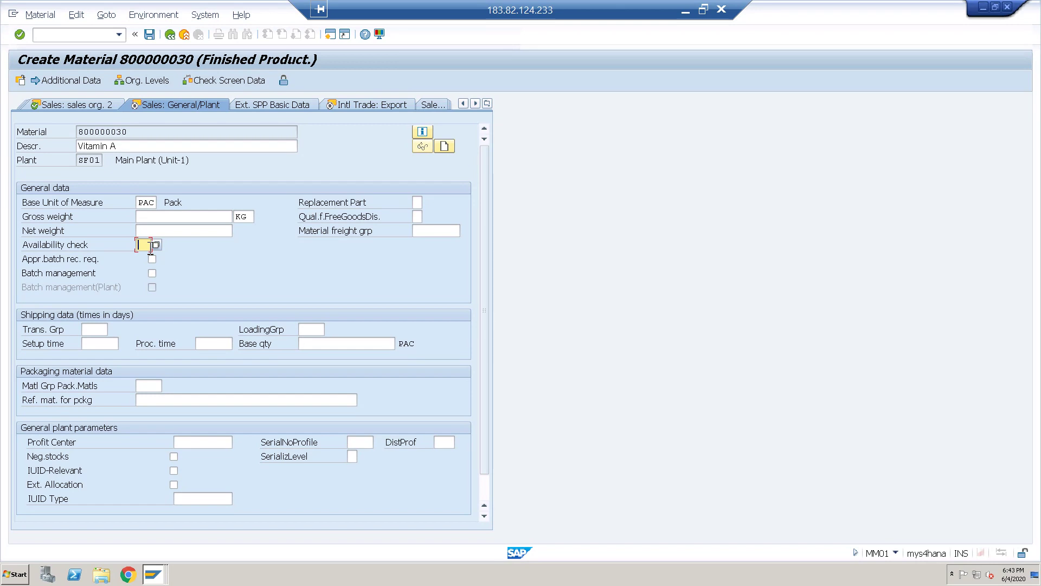
text(SR)
click(104, 329)
text(0001)
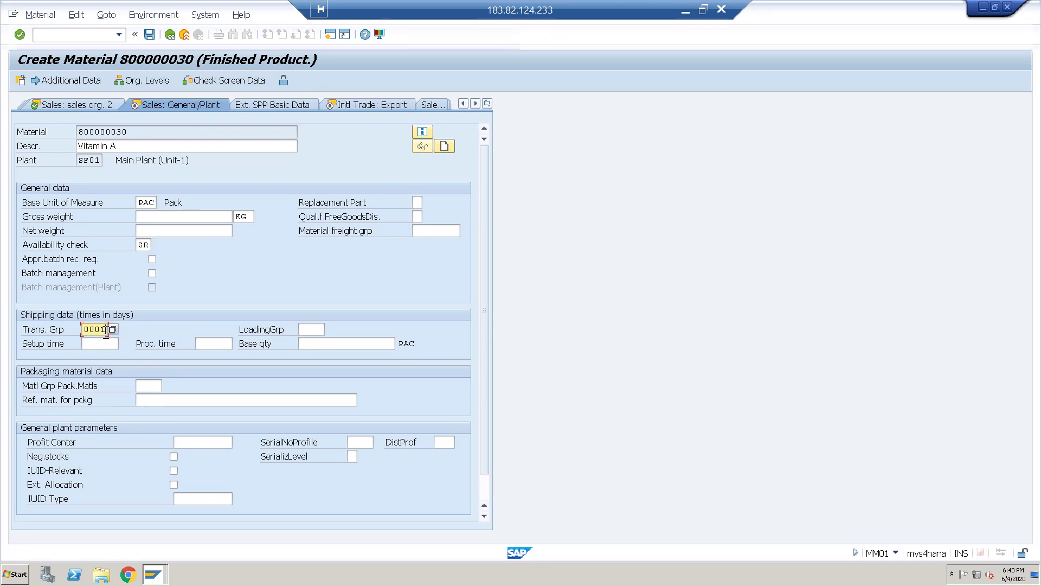
key(Tab)
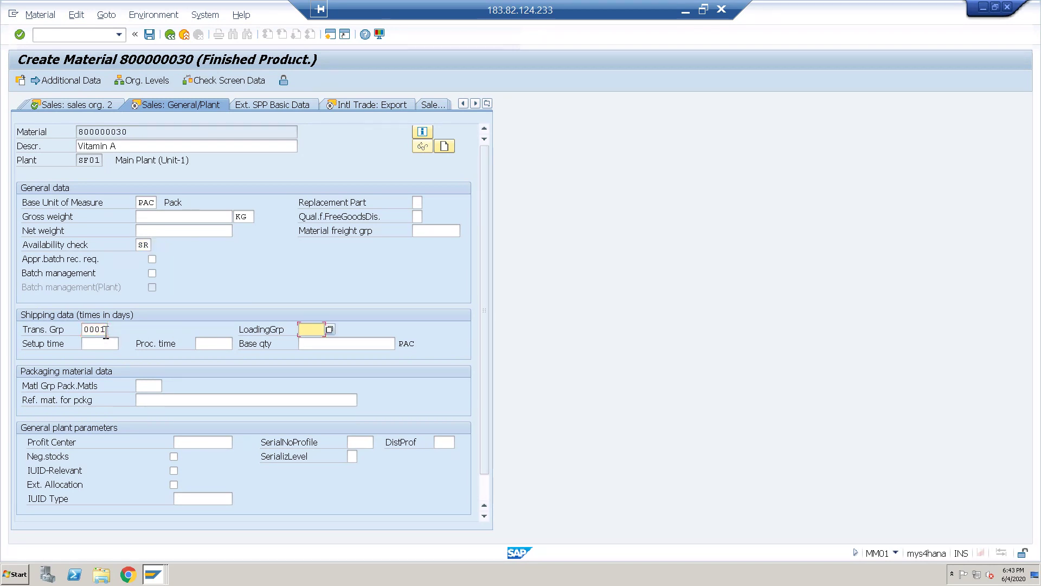
text(0001)
key(Return)
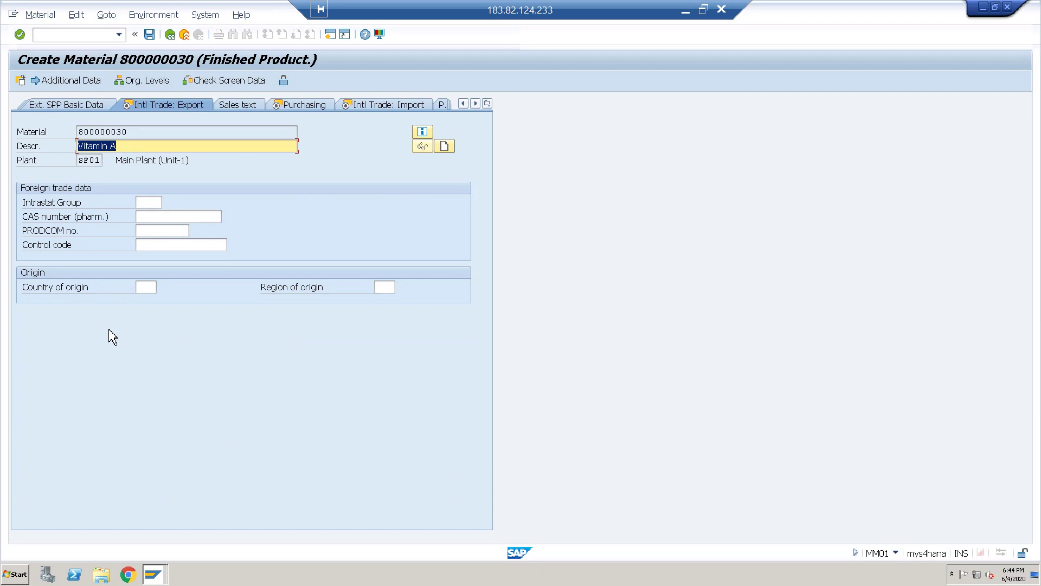
Step: Continue to the Purchasing data of the material and set the purchasing group to S77
key(Return)
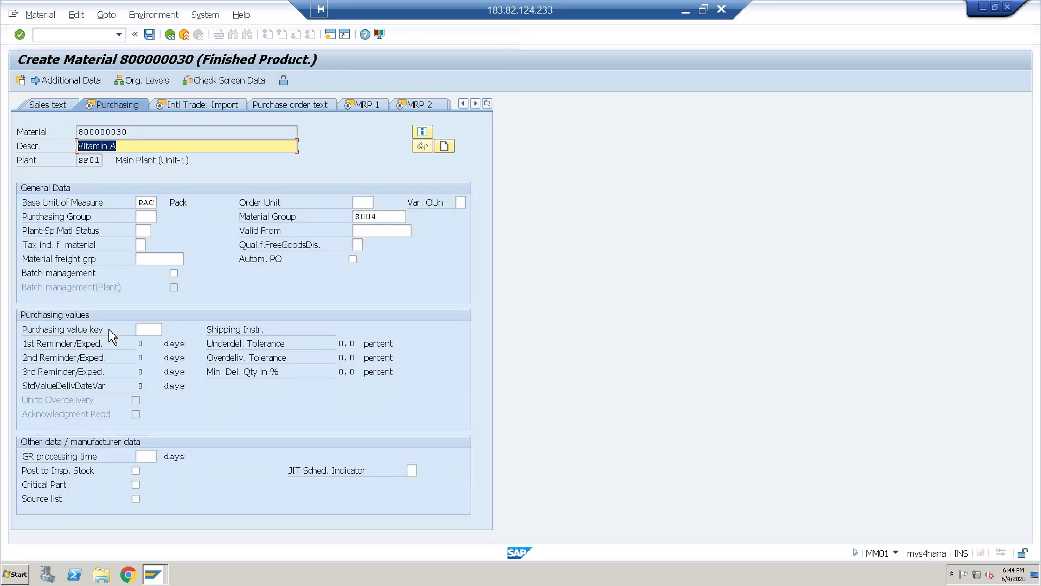
click(147, 217)
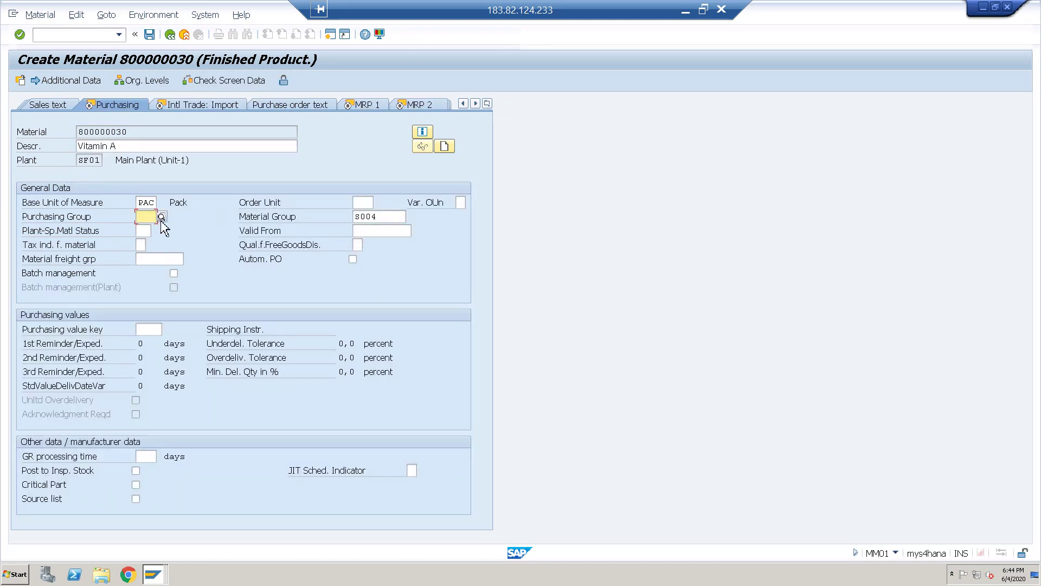
click(162, 216)
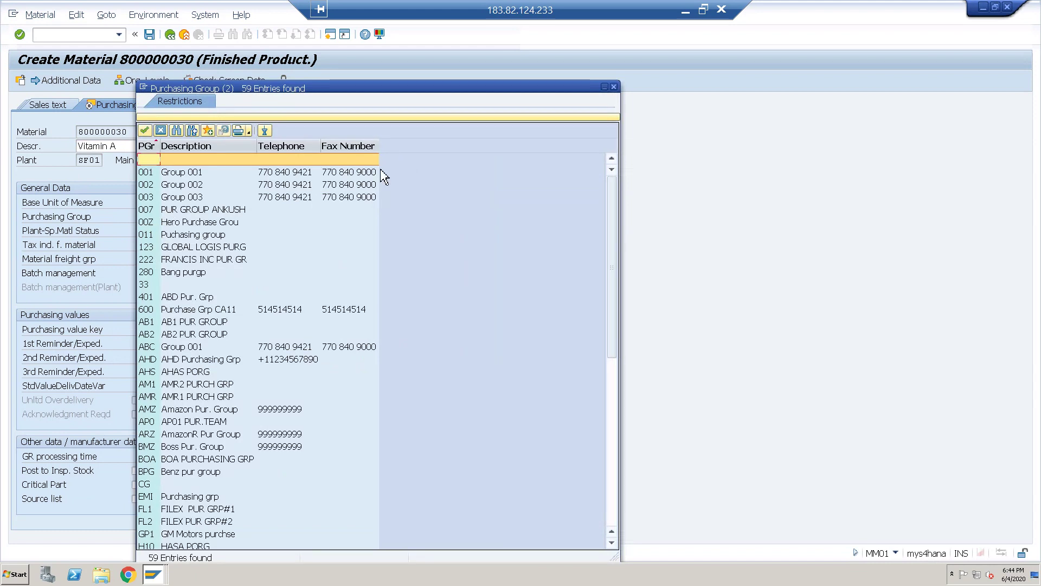
click(613, 87)
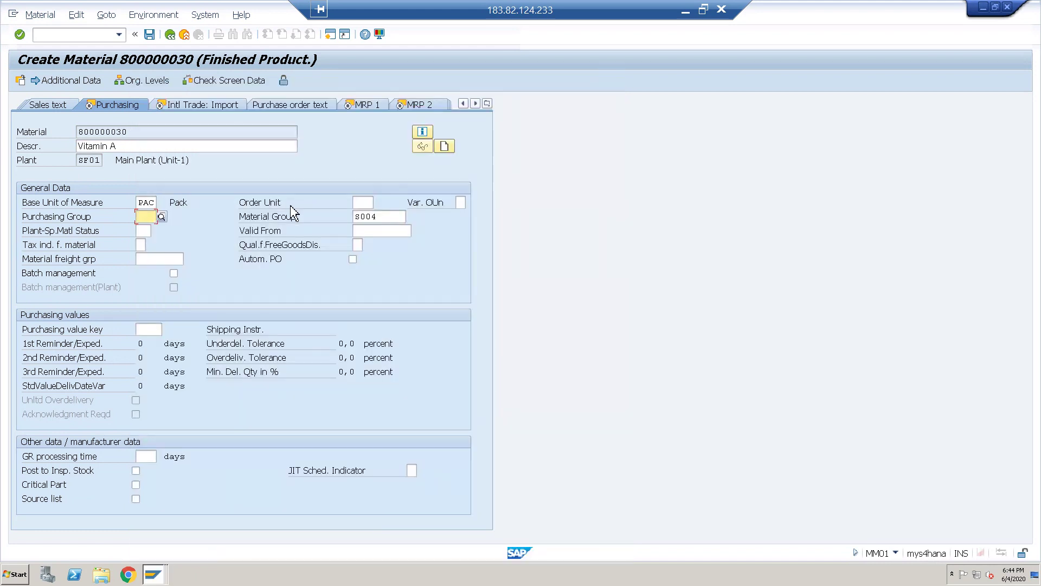
text(S77)
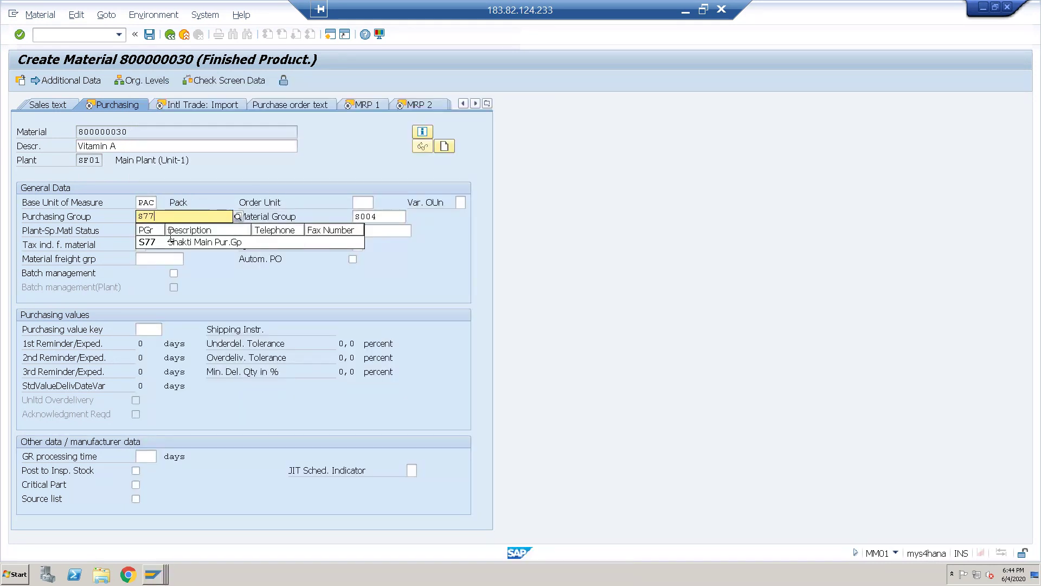
click(163, 242)
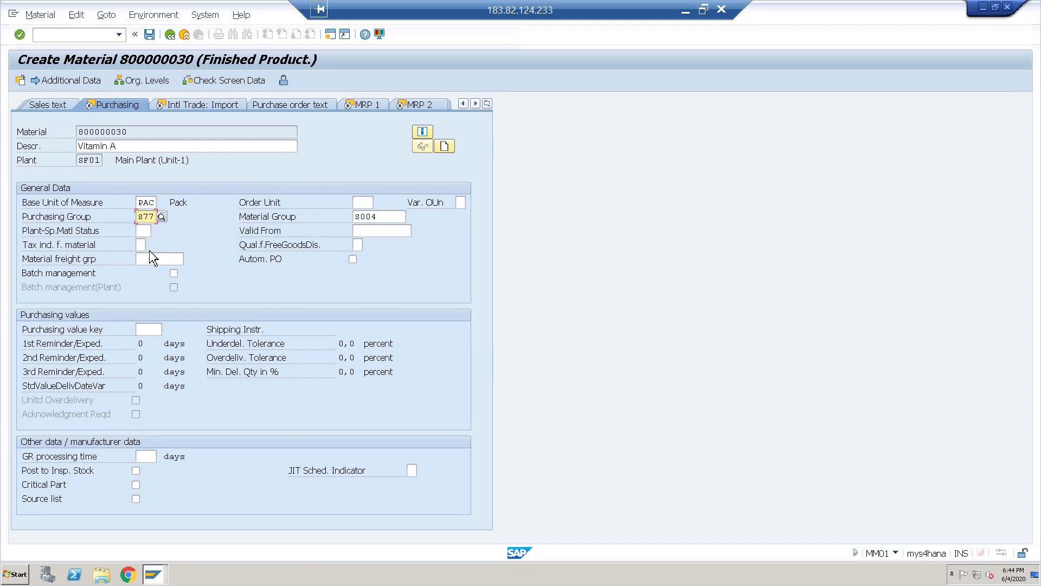
Step: Set the material's tax indicator to 0 (Taxable Under GST), enable automatic PO, and continue to the MRP 1 data
click(155, 255)
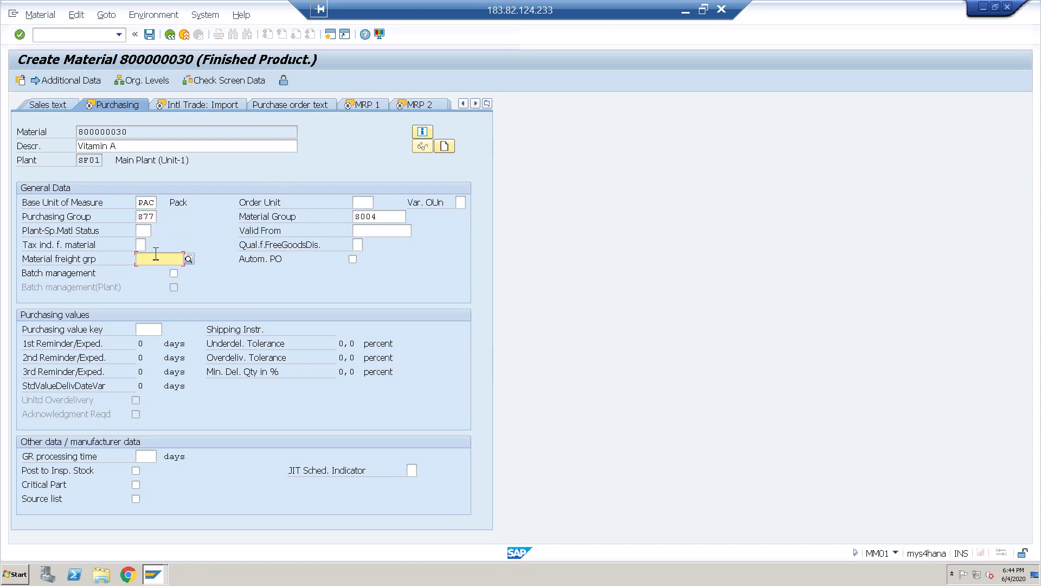
click(141, 247)
click(150, 246)
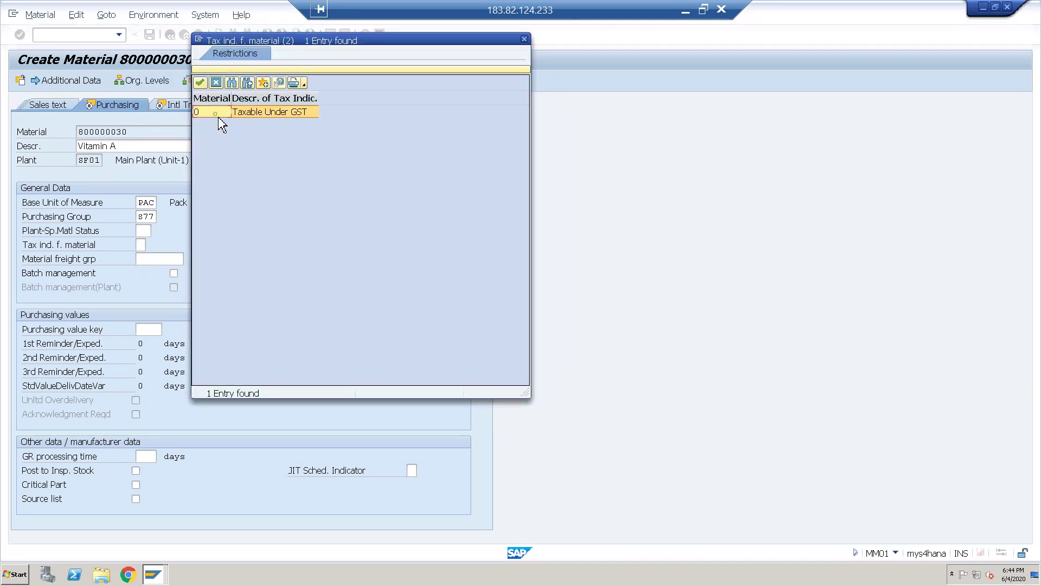
double_click(218, 114)
click(356, 262)
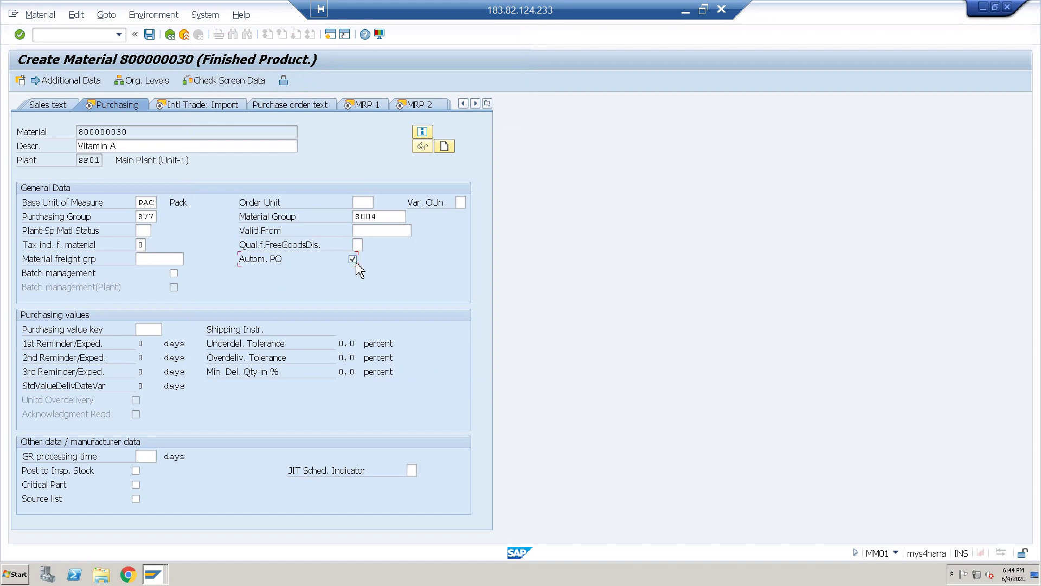
key(Return)
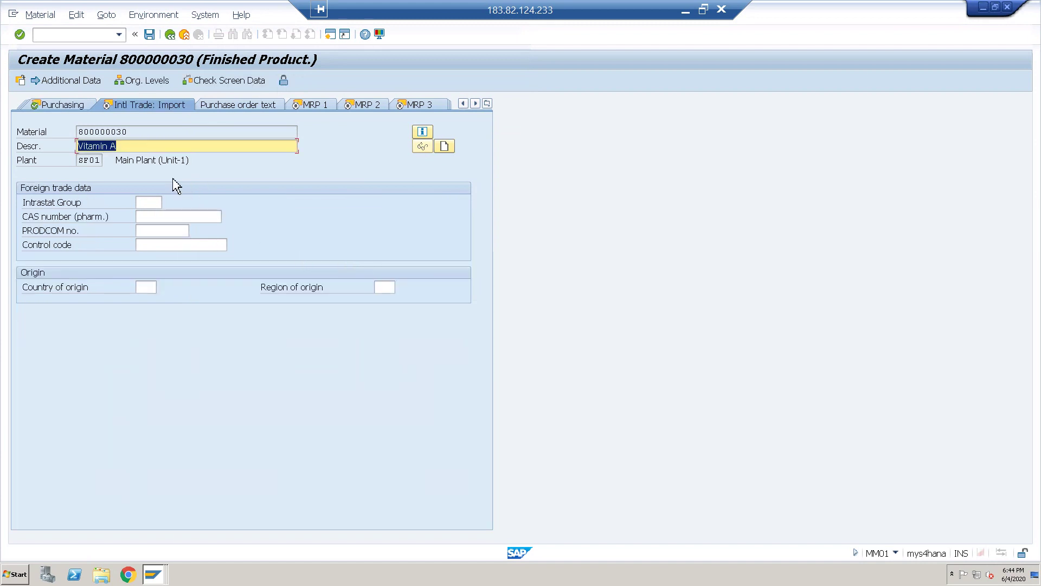
key(Return)
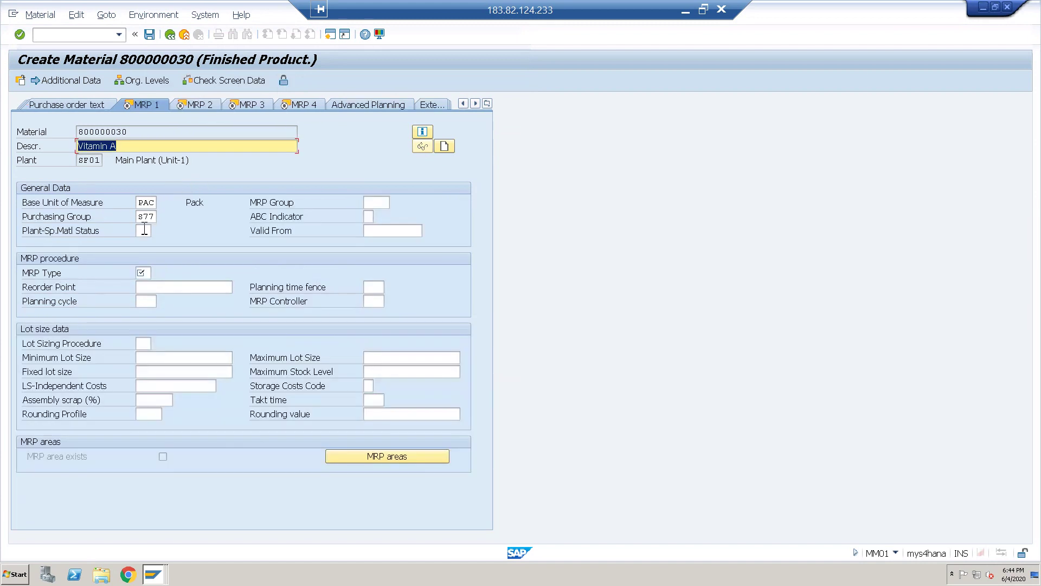
Step: In the MRP procedure, set MRP type VB, reorder point 100 and MRP controller SF1
click(153, 276)
text(vb)
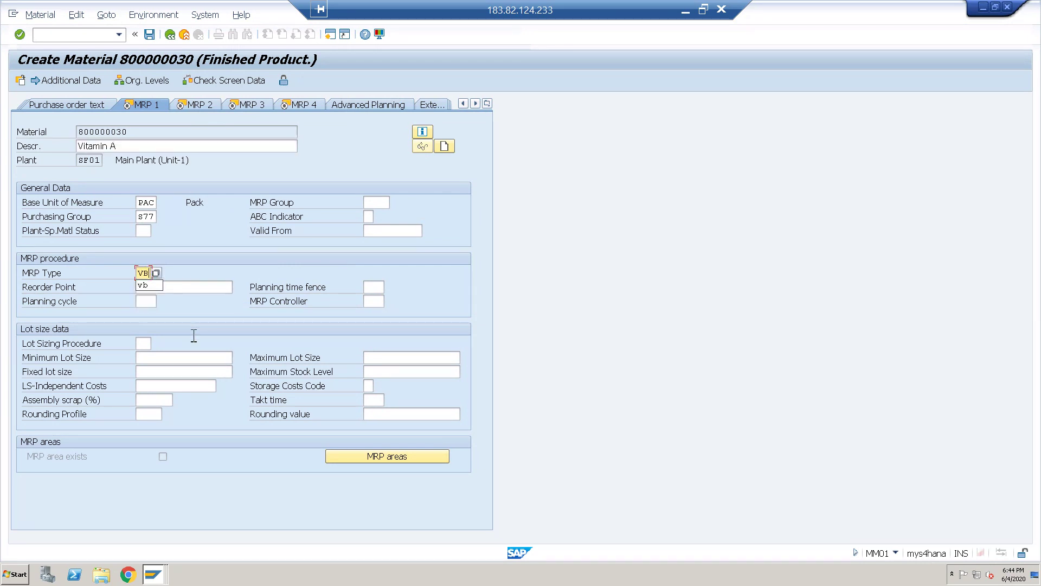
click(201, 287)
text(100)
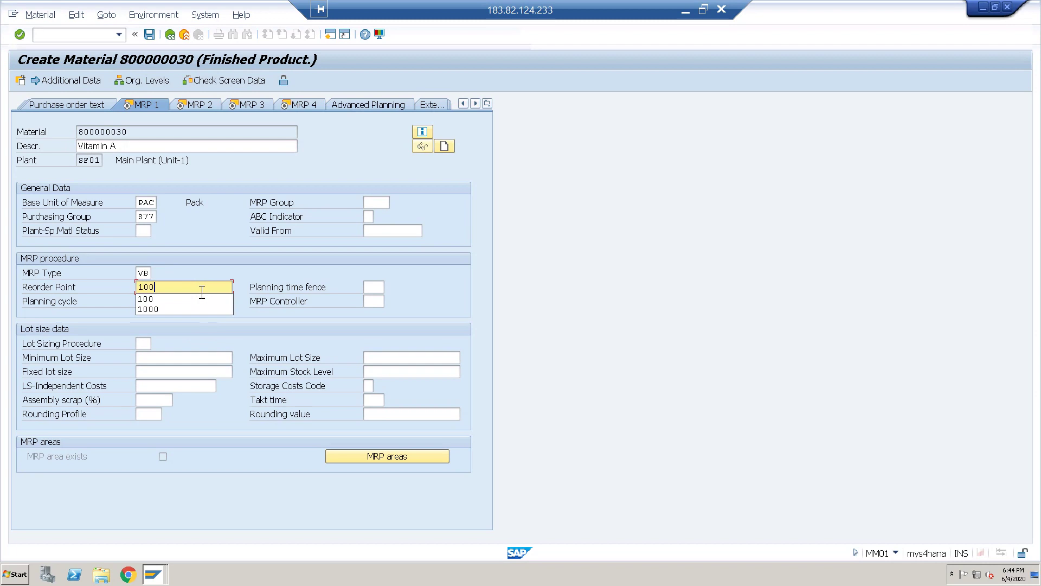
click(383, 301)
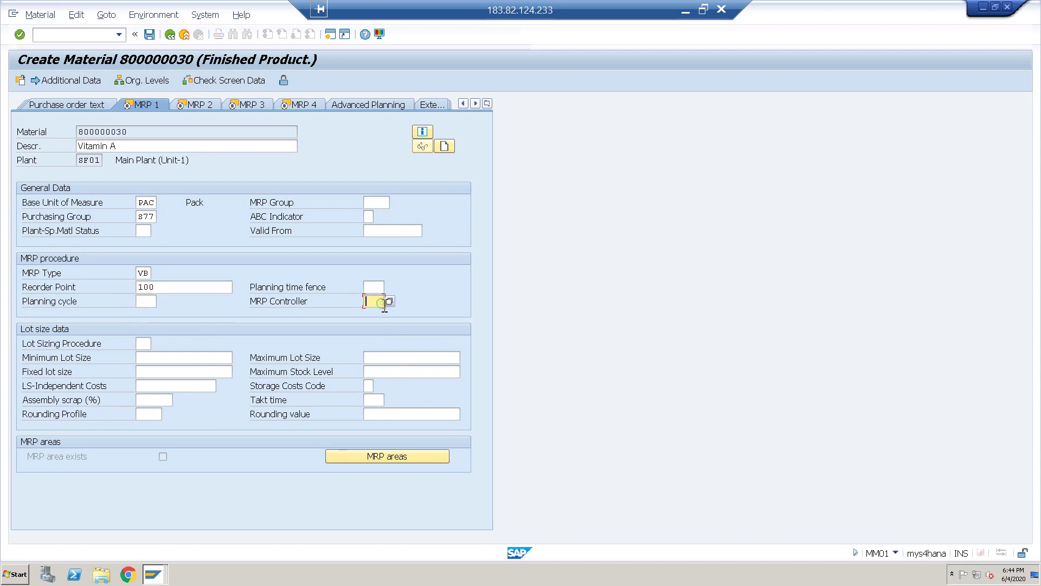
click(389, 300)
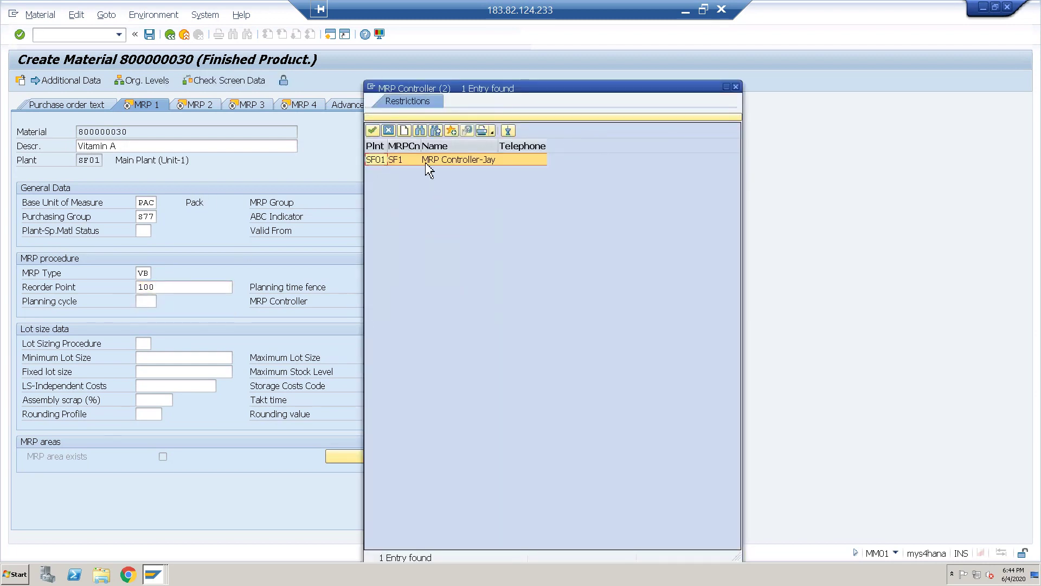
double_click(424, 160)
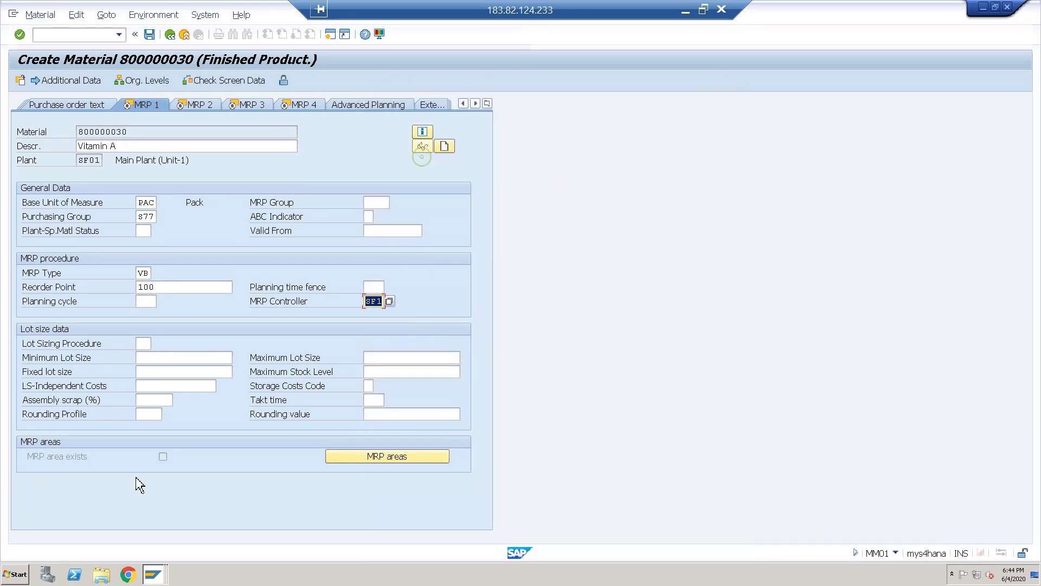
Step: Set lot sizing procedure HB with a maximum stock level of 1000, and continue to the MRP 2 data
click(144, 343)
text(HB)
key(Tab)
key(Tab)
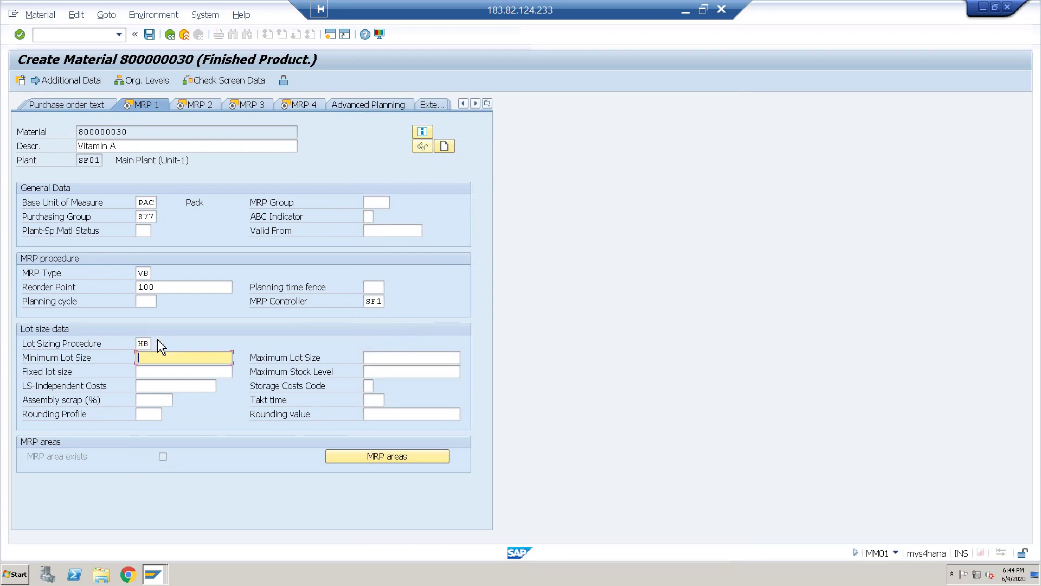
click(394, 372)
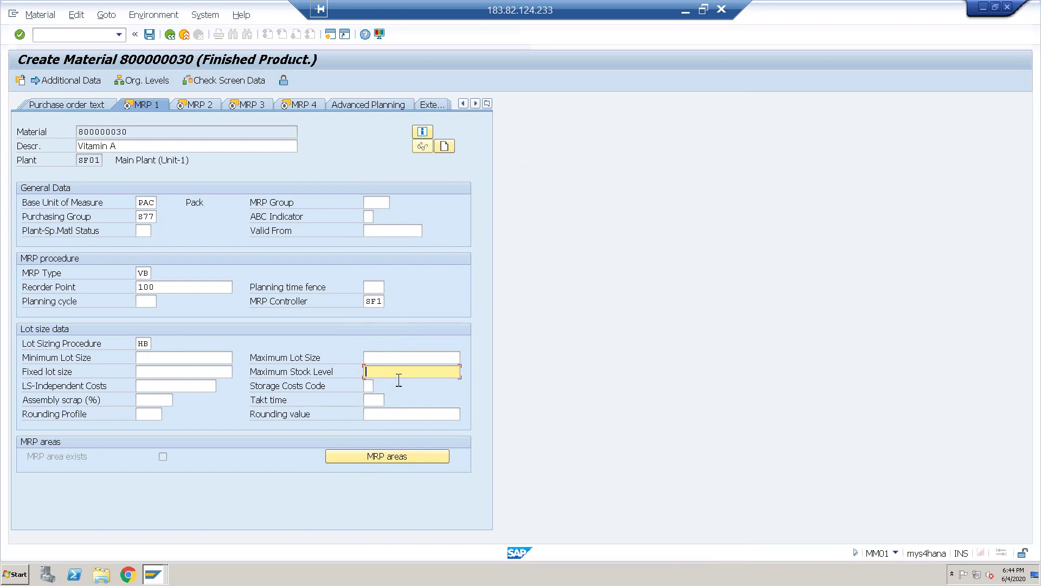
text(500)
key(BackSpace)
key(BackSpace)
key(BackSpace)
text(100)
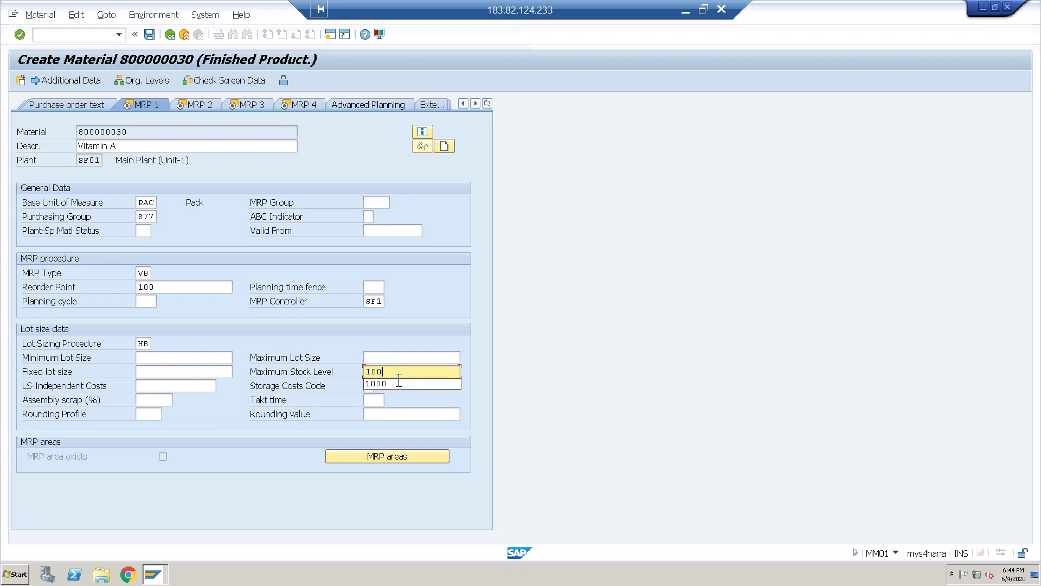
click(399, 384)
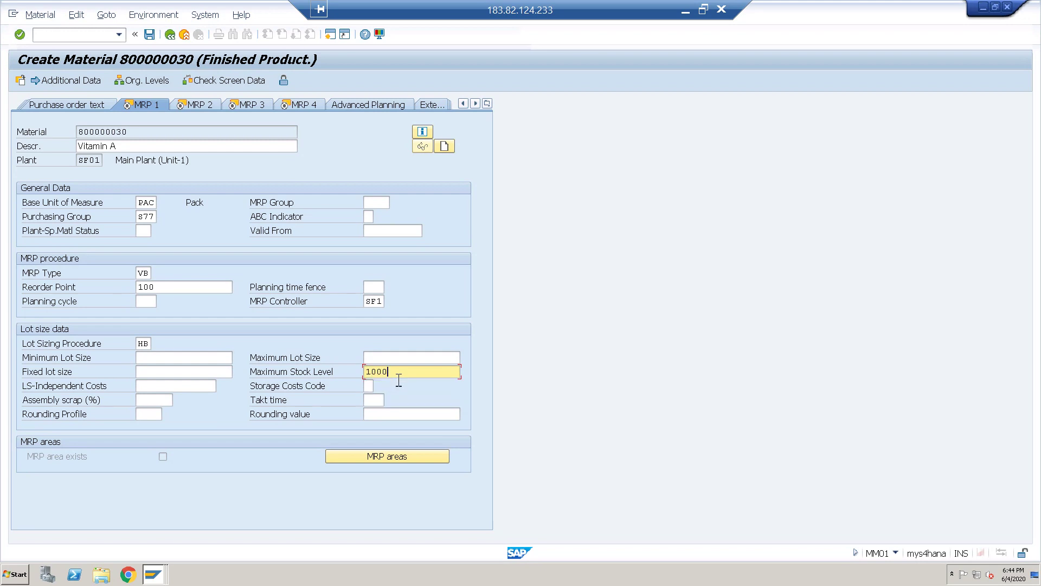
key(Return)
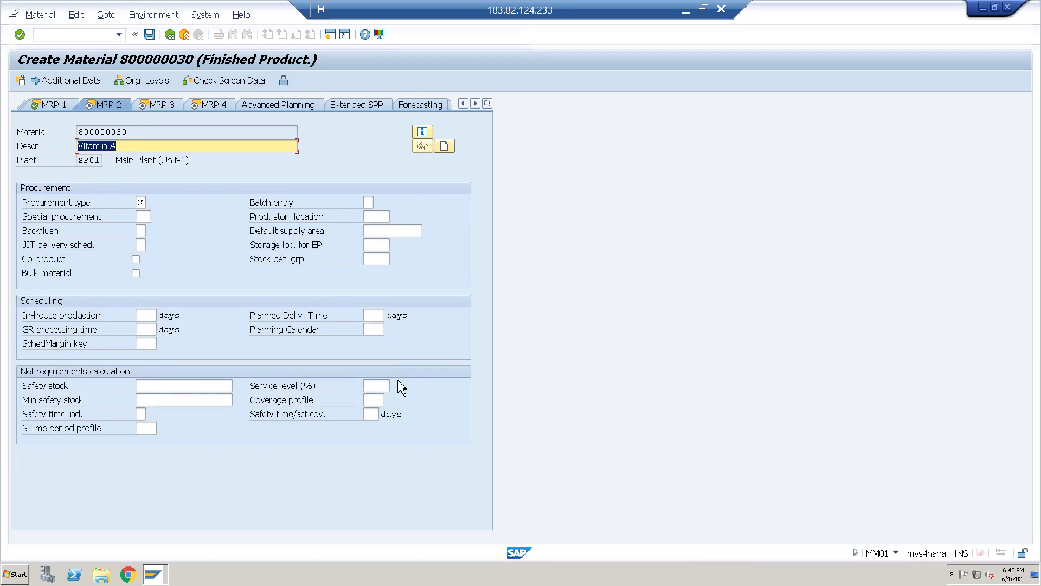
Step: Set the in-house production time to 1 day and continue past MRP 3 and MRP 4 to Plant data / stor. 1
key(Return)
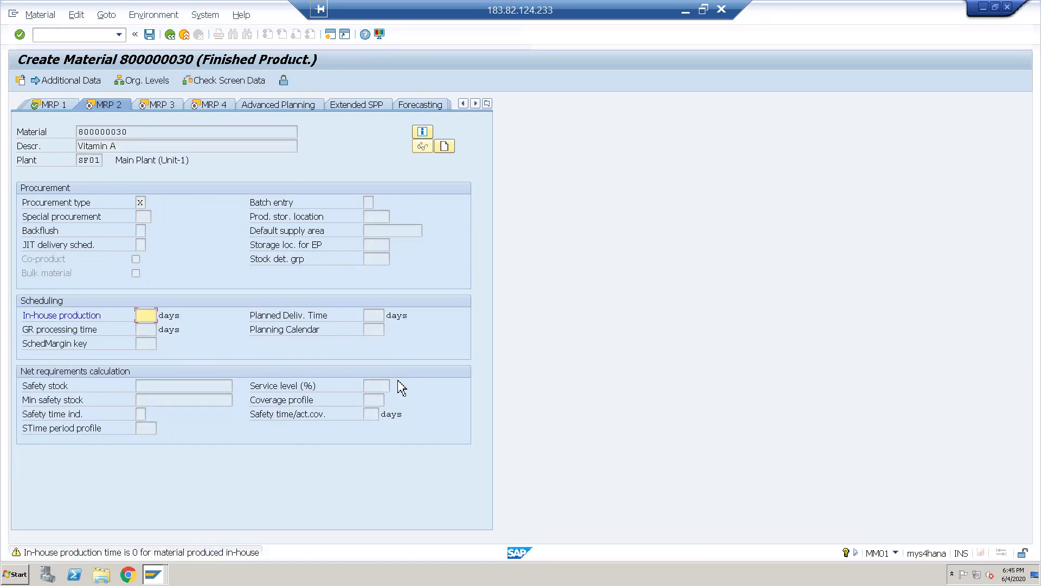
text(1)
key(Return)
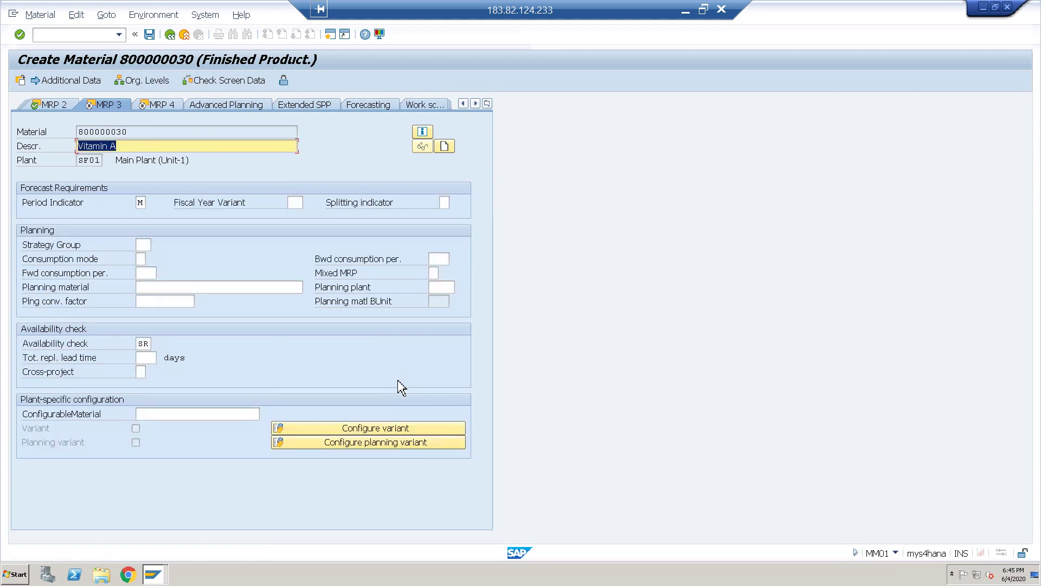
key(Return)
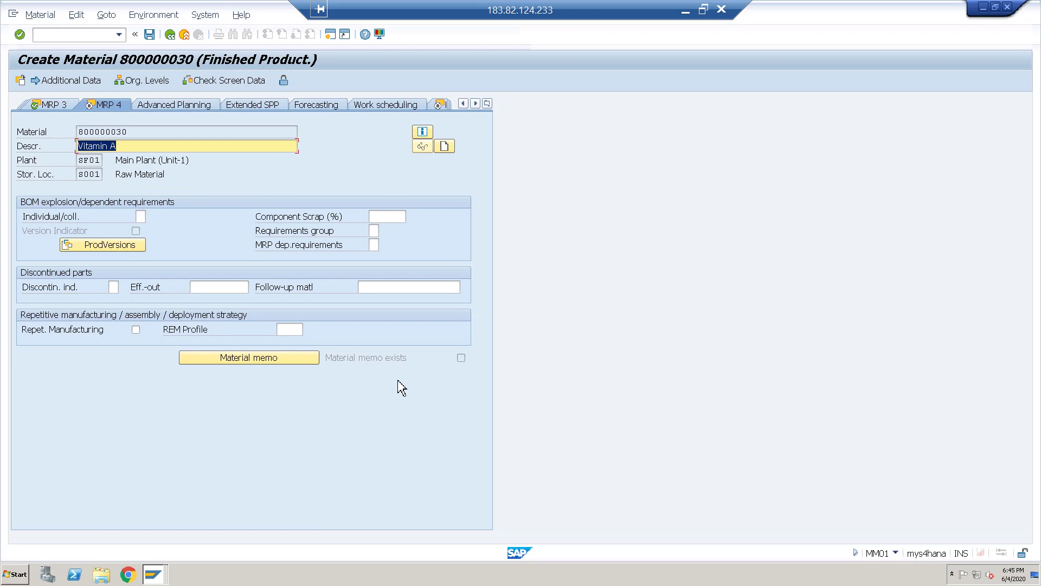
key(Return)
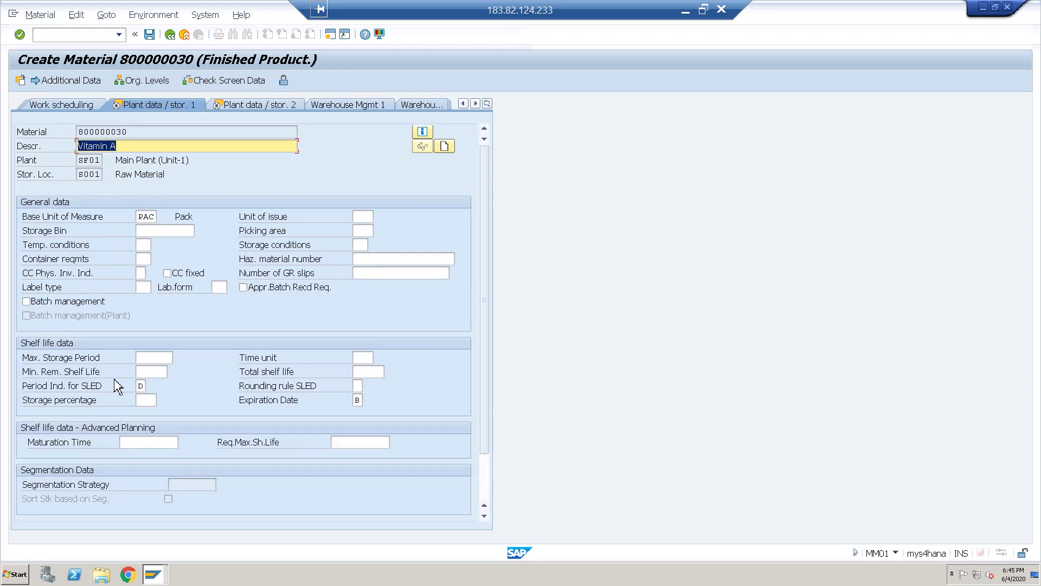
Step: Set the minimum remaining shelf life to 10 and total shelf life to 100 days, and continue to the Accounting 1 data
click(157, 372)
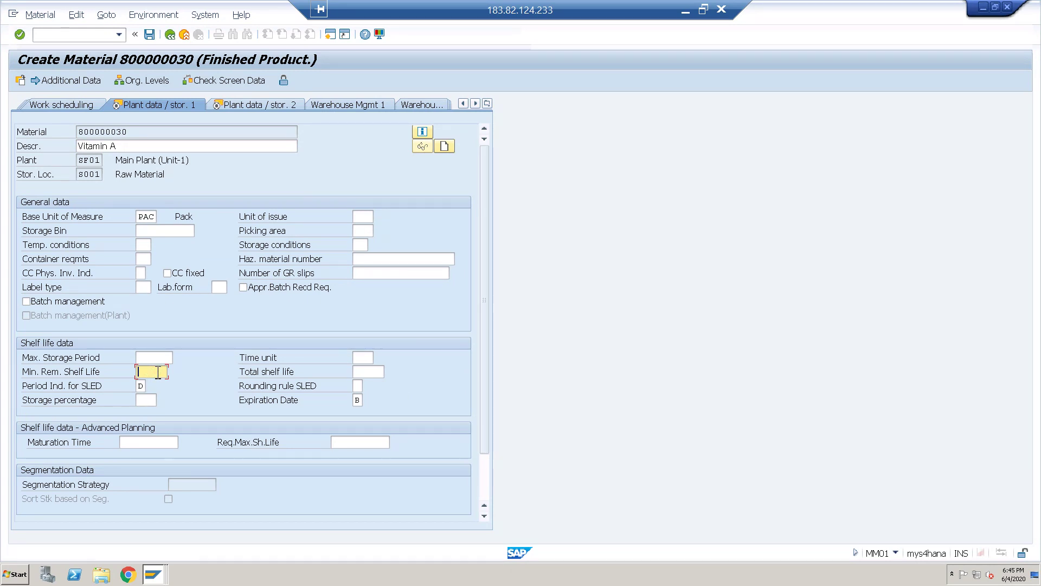
text(10)
key(Tab)
text(100)
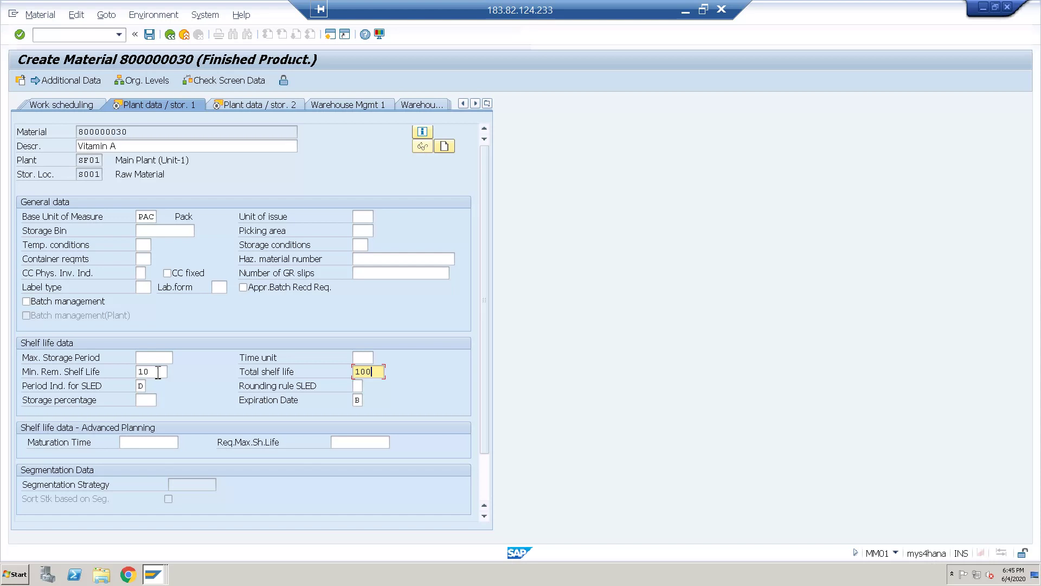
key(Return)
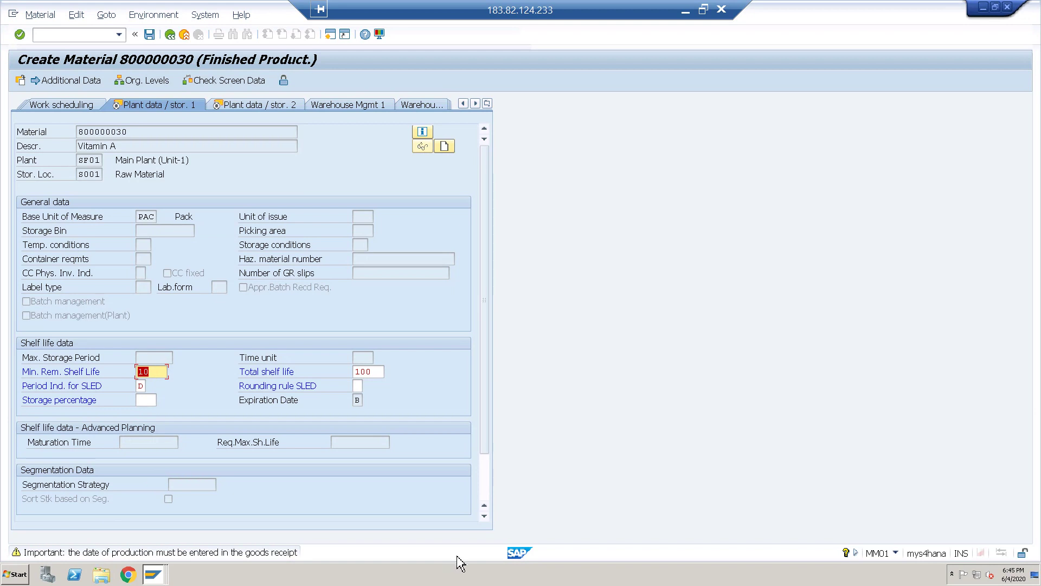
key(Return)
key(Return)
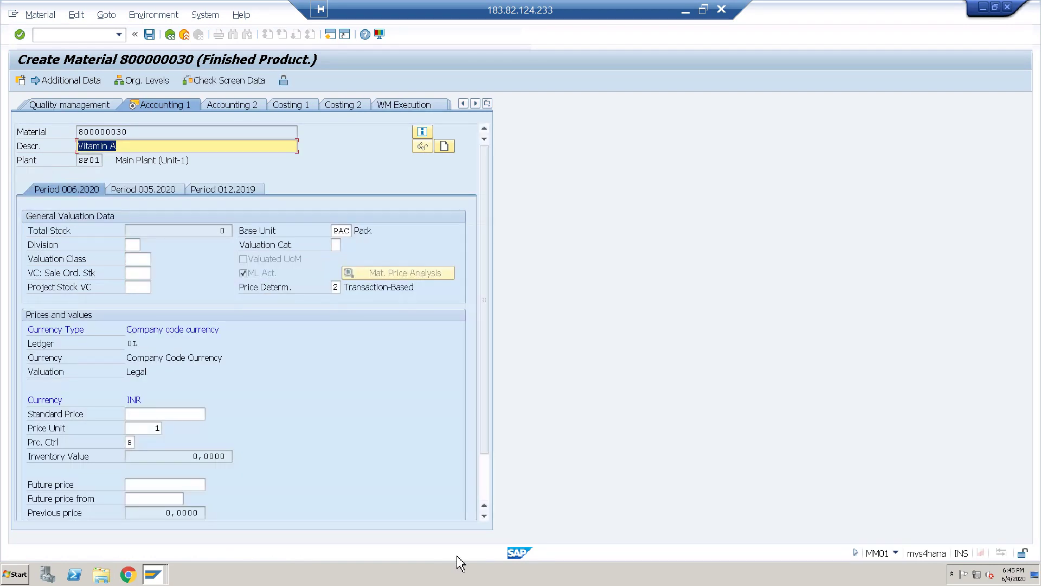
Step: Enter valuation class 7920 and a standard price of 90 INR, and save the new material
click(142, 259)
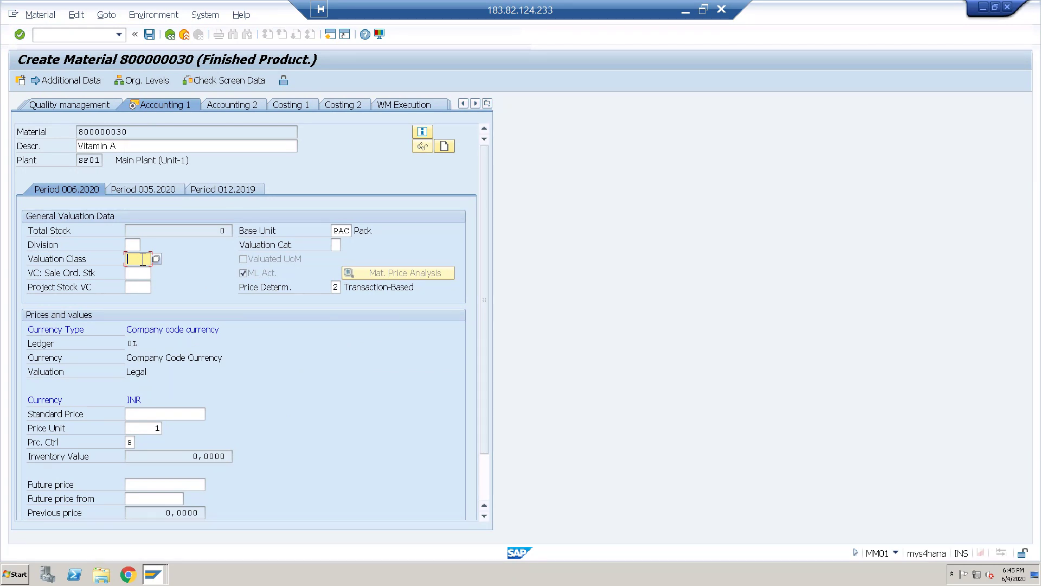
text(7920)
click(174, 415)
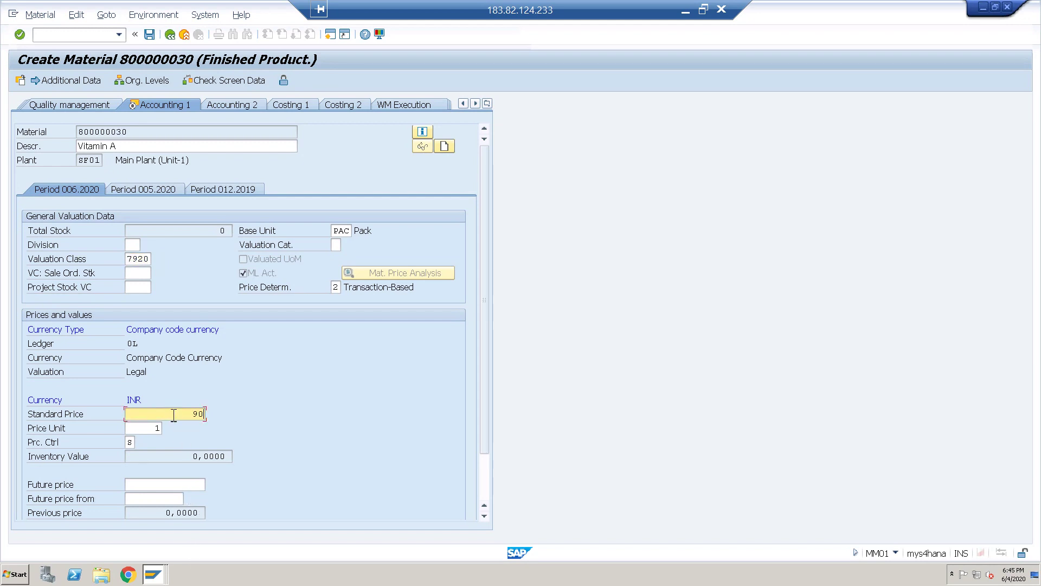
key(Return)
key(Return)
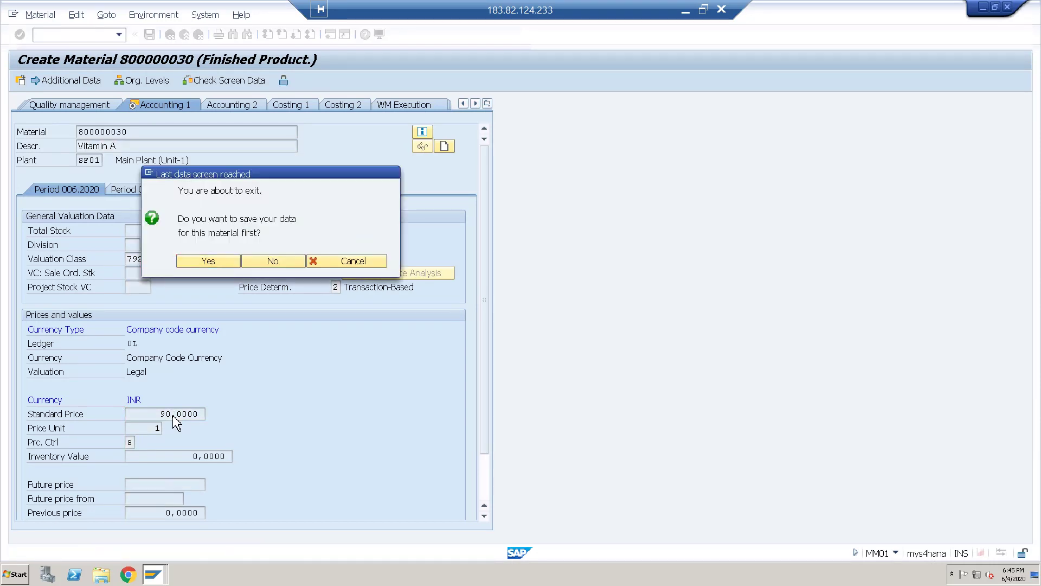
key(Return)
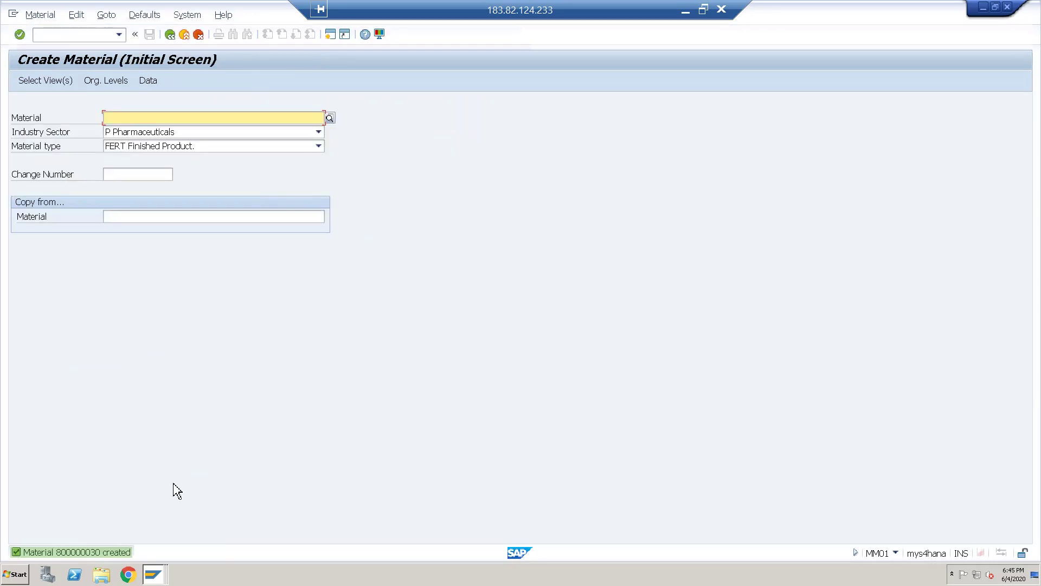
Step: Copy the new material's number 800000030 from the details of the creation message, and close the details
double_click(91, 557)
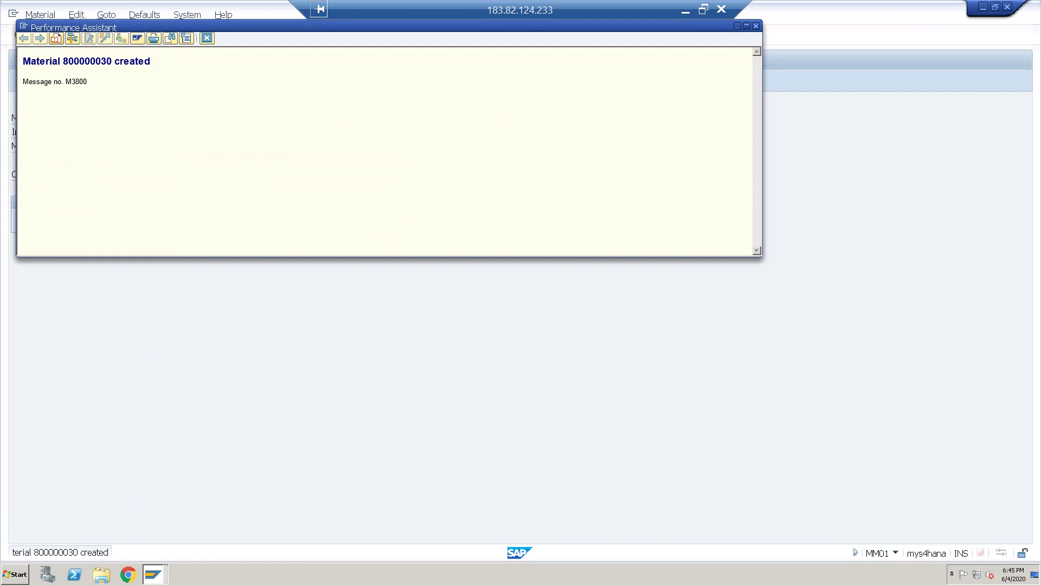
drag(112, 62, 63, 66)
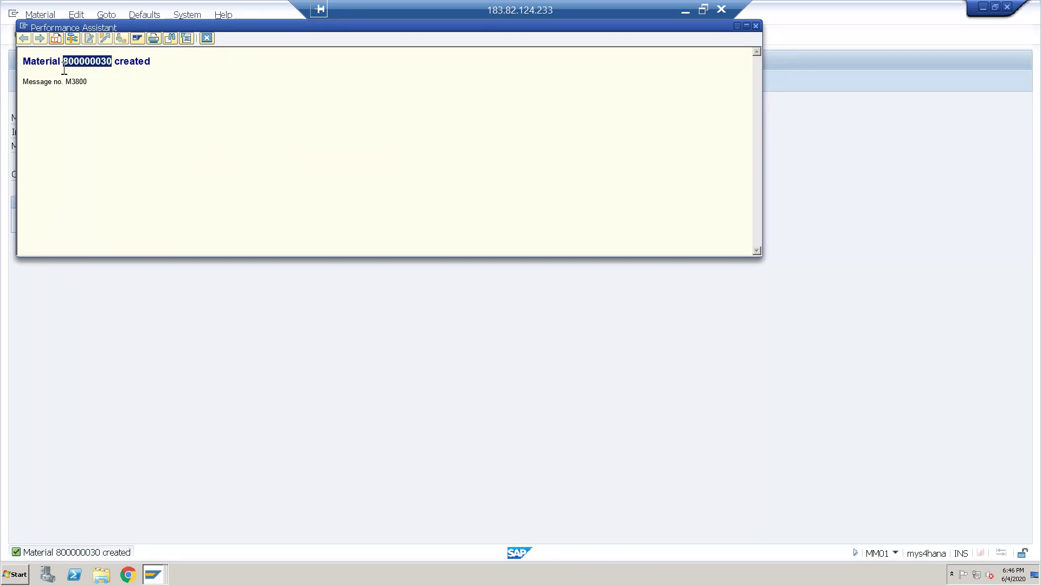
click(207, 38)
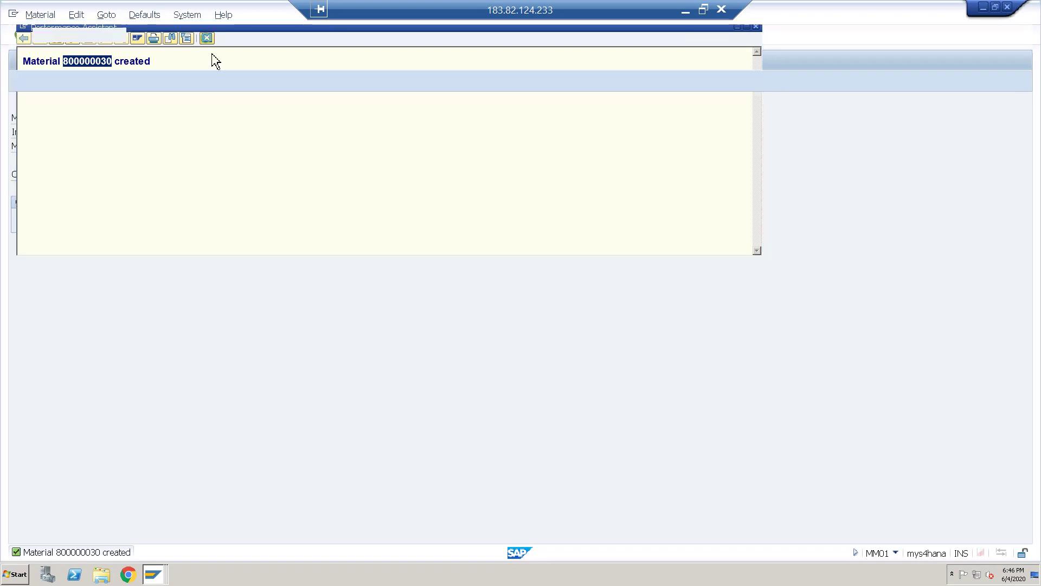
Step: Go to MRP Live with transaction MD01N and enter plant SF01 for material 800000030
click(76, 36)
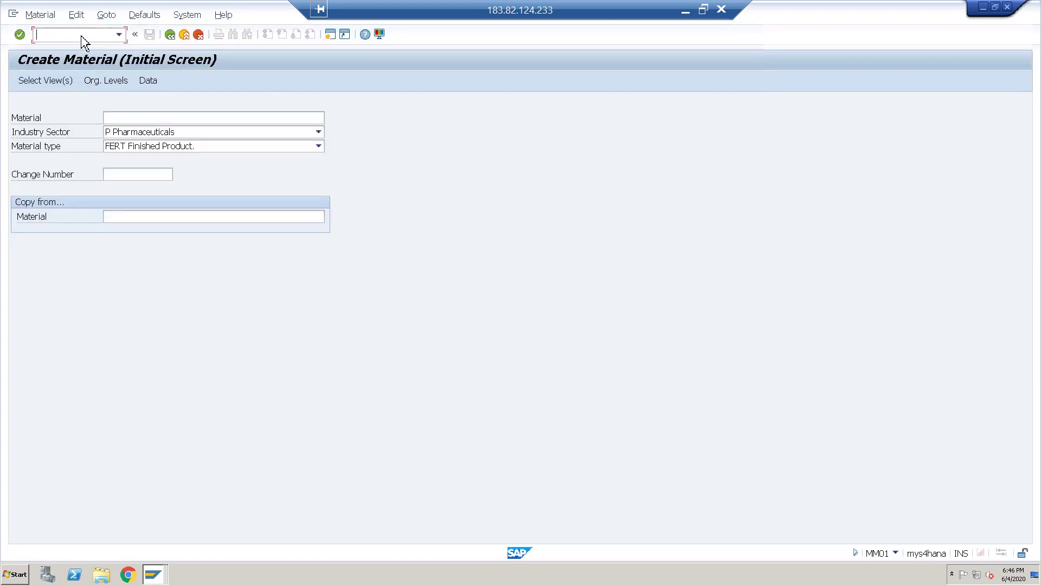
text(/NM)
text(D01N)
key(Return)
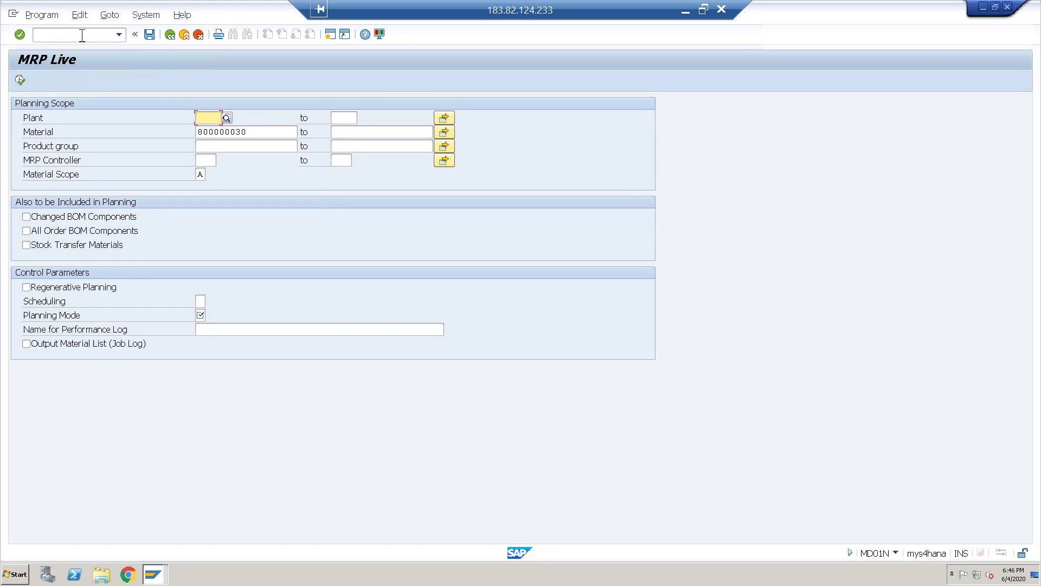
text(SF01)
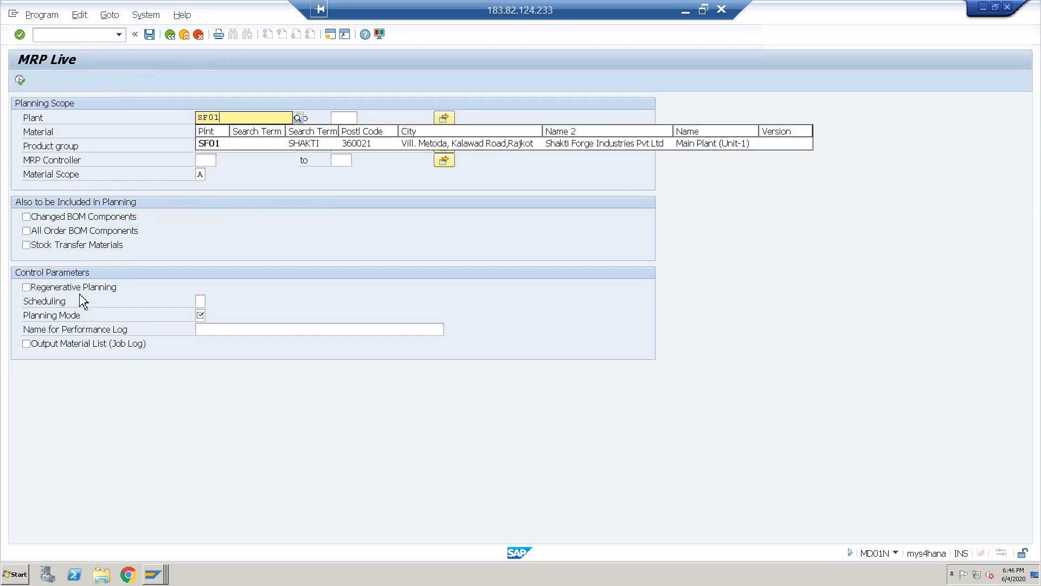
click(288, 144)
Step: Try to run MRP Live with planning mode 3 (delete and recreate planning data) and regenerative planning
click(207, 318)
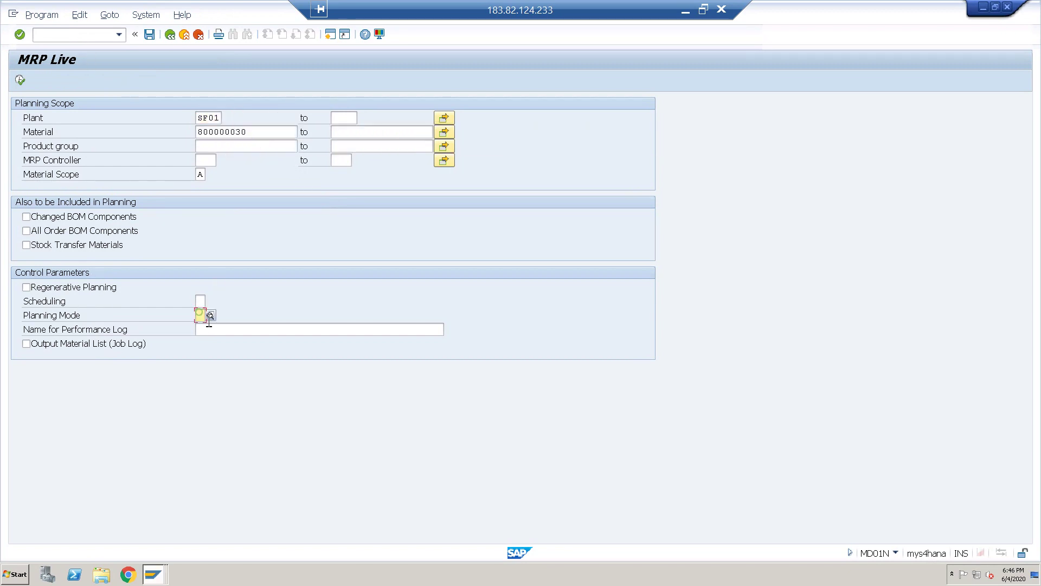
click(210, 316)
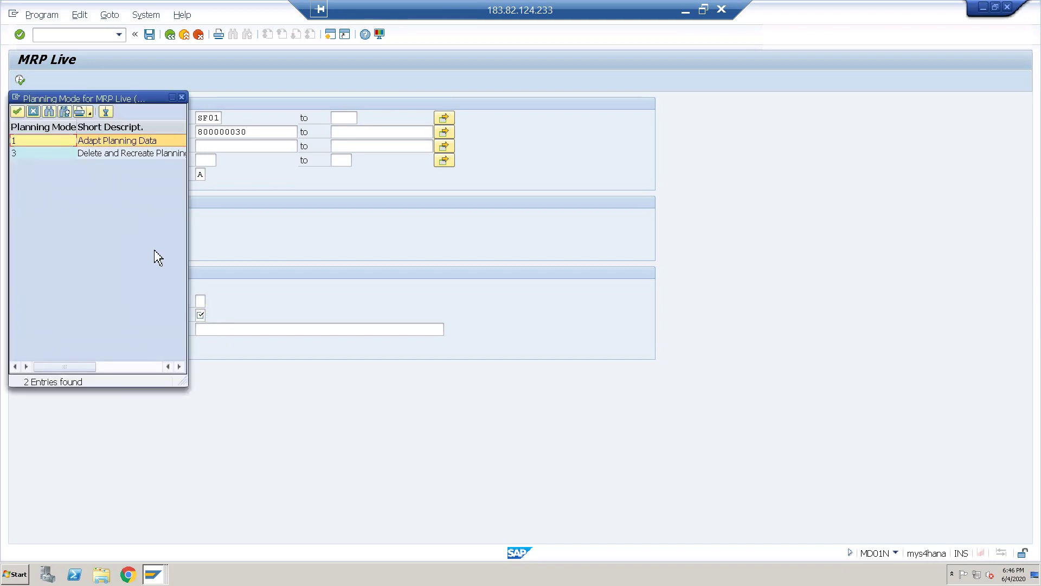
click(84, 156)
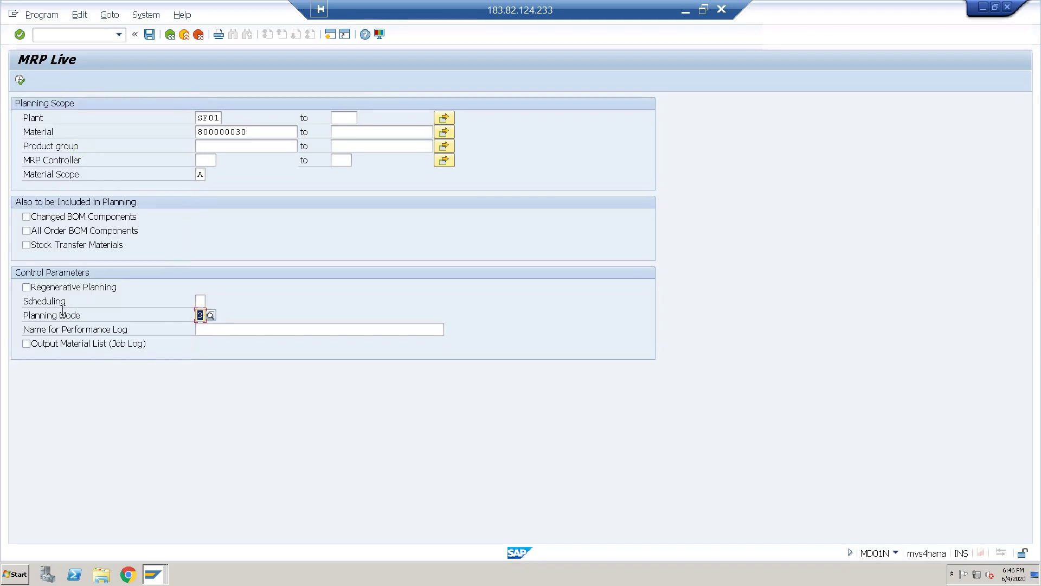
click(50, 292)
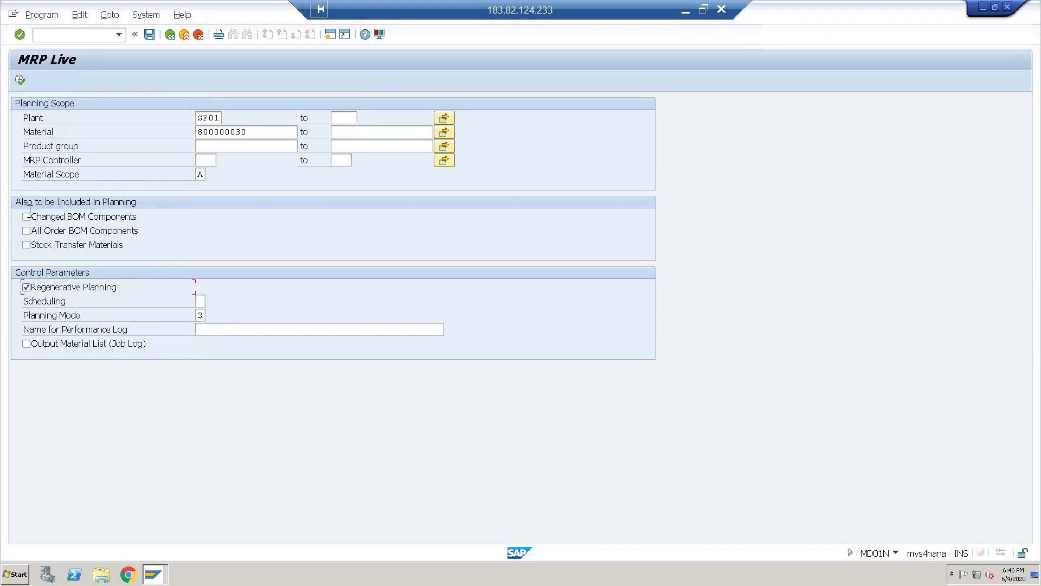
click(20, 81)
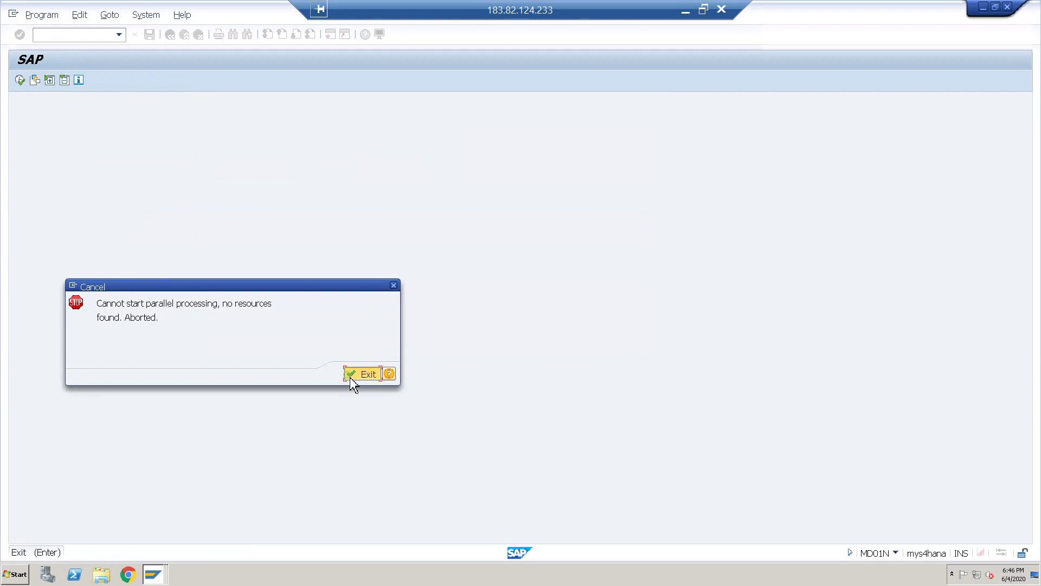
click(350, 376)
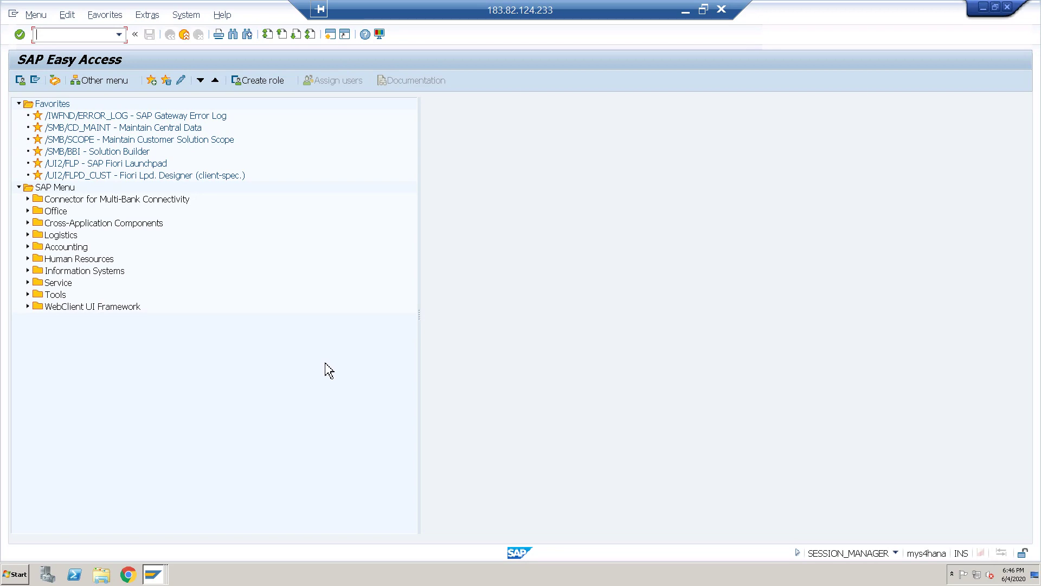
Step: Open the ABAP Editor with transaction SE38
text(SE38)
key(Return)
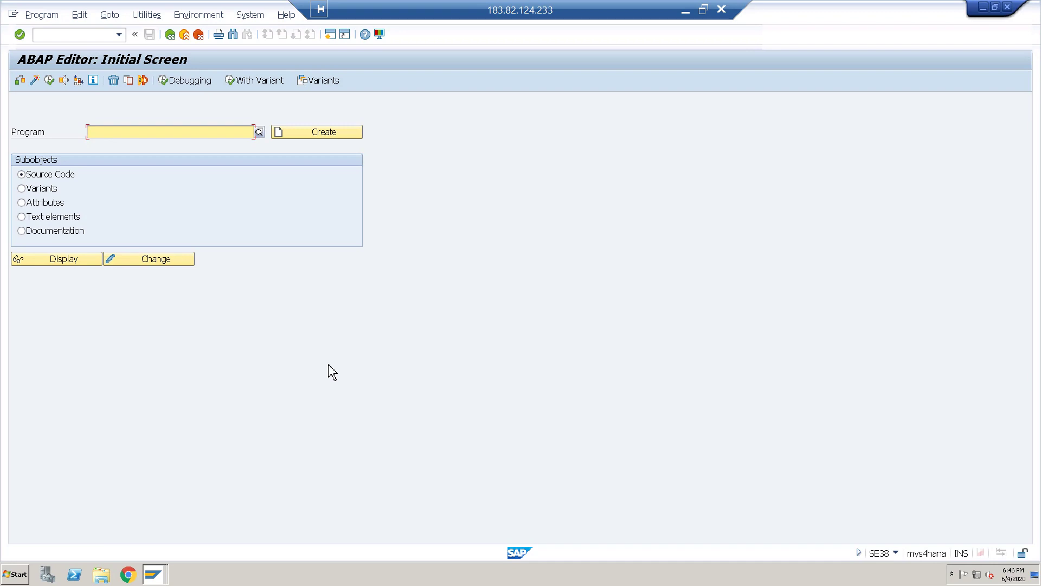
text(MD)
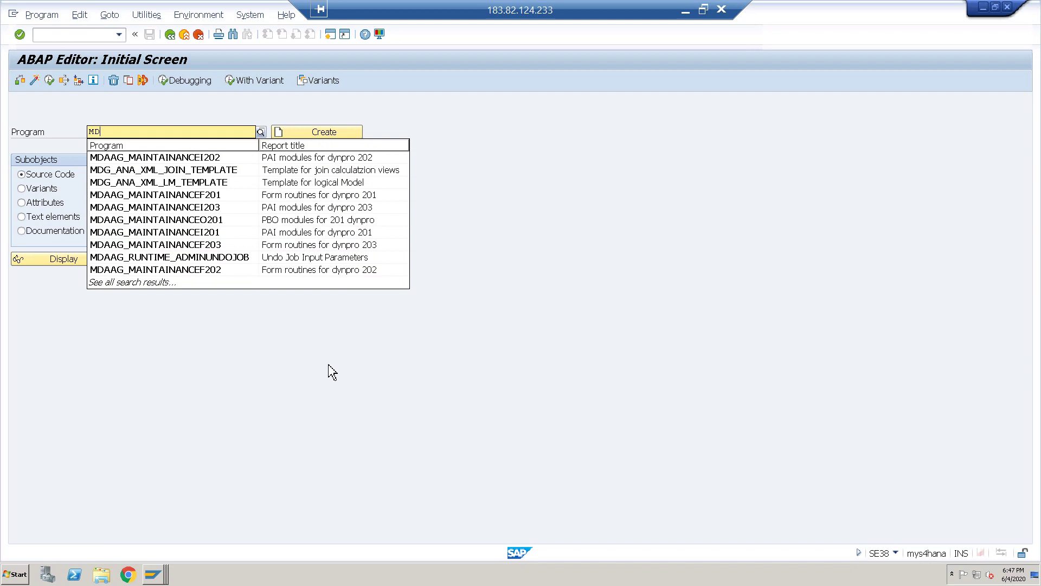
text(_)
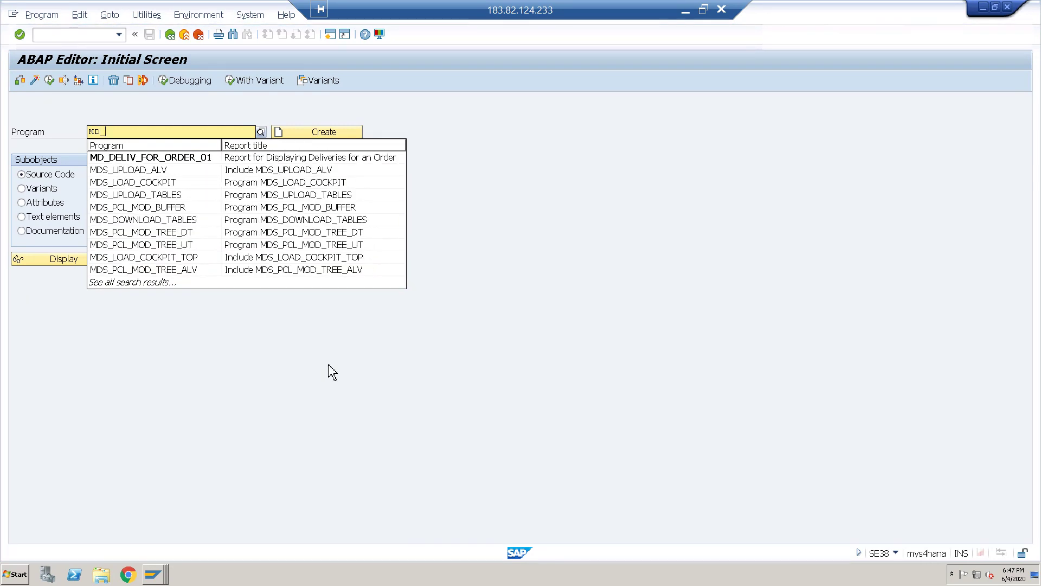
text(MRP)
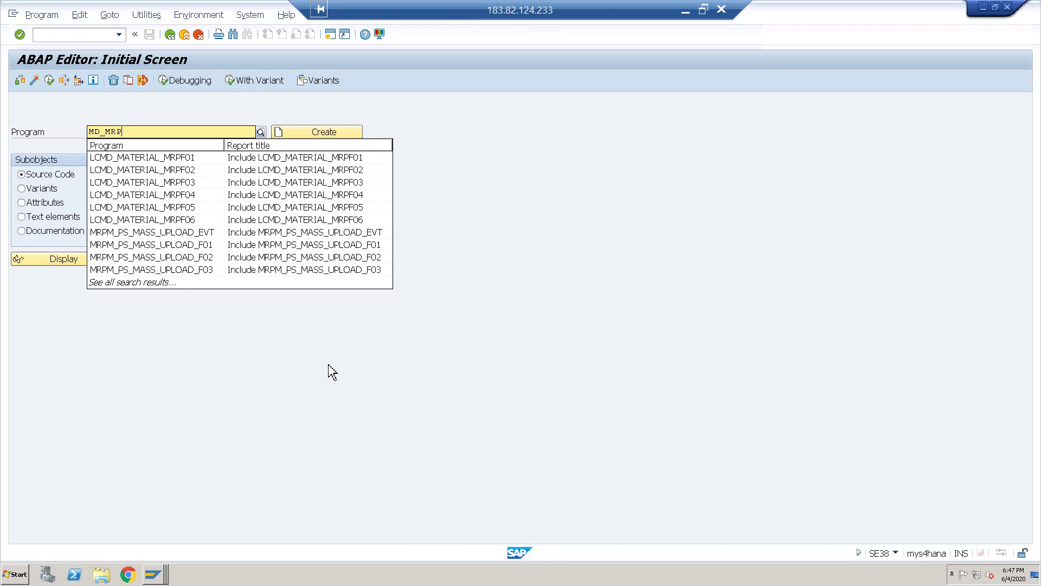
text(_)
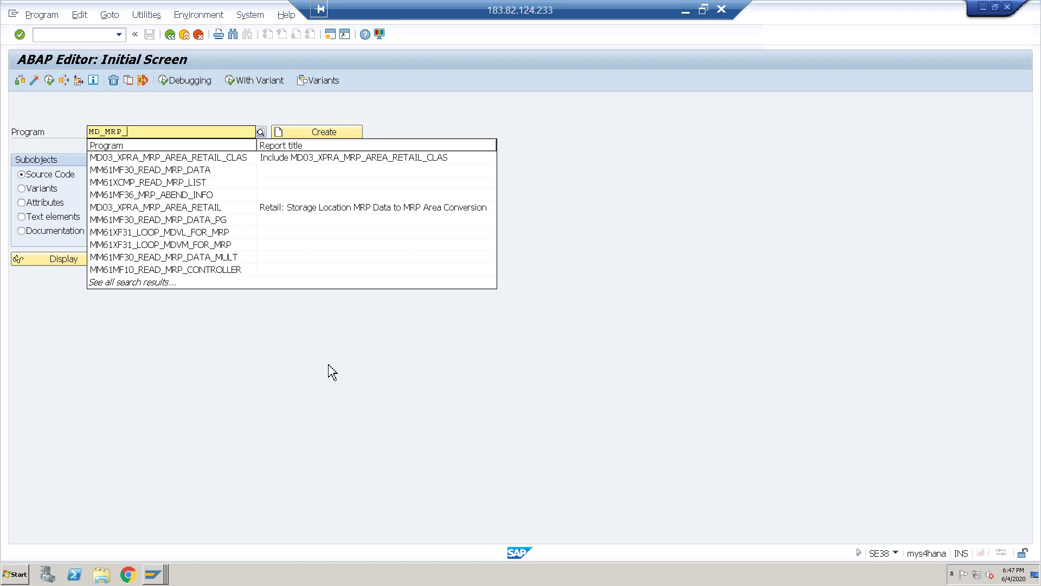
key(BackSpace)
key(BackSpace)
key(BackSpace)
key(BackSpace)
key(BackSpace)
key(BackSpace)
key(BackSpace)
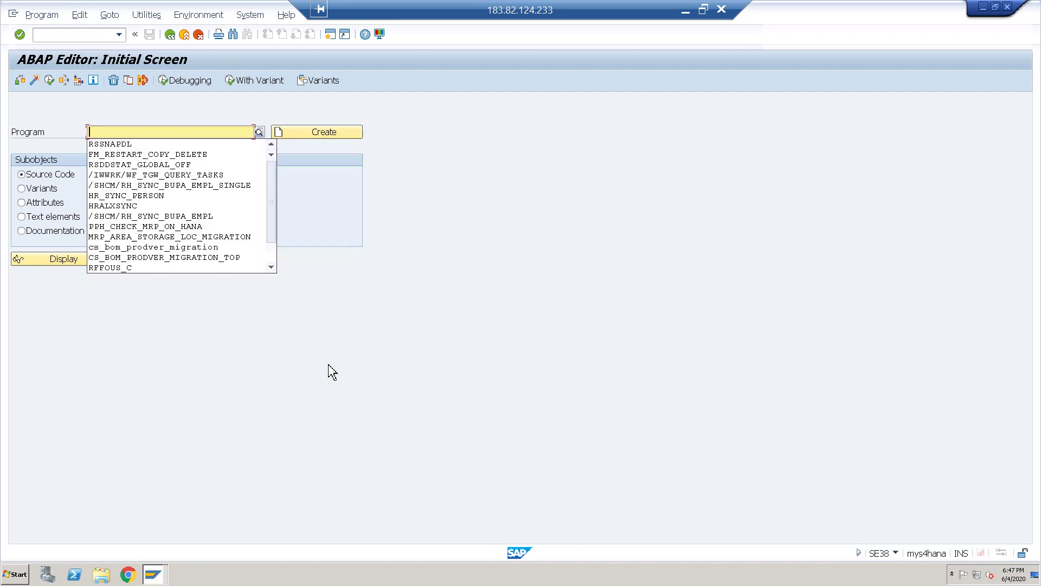
Step: Run the program PPH_CHECK_MRP_ON_HANA for material 800000030 in plant SF01 with compact display, and return to the ABAP Editor
text(PPH)
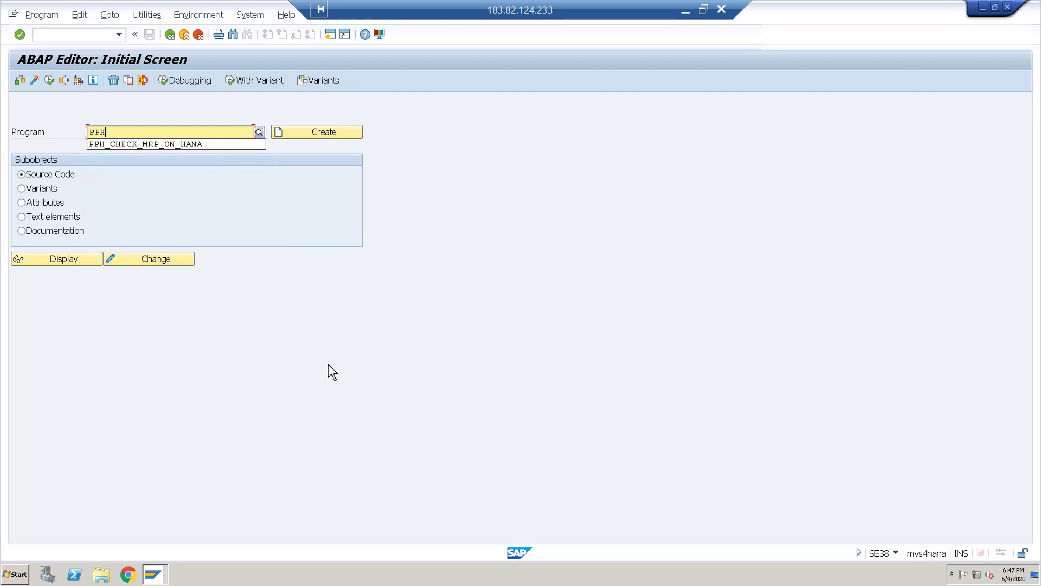
key(Down)
key(Return)
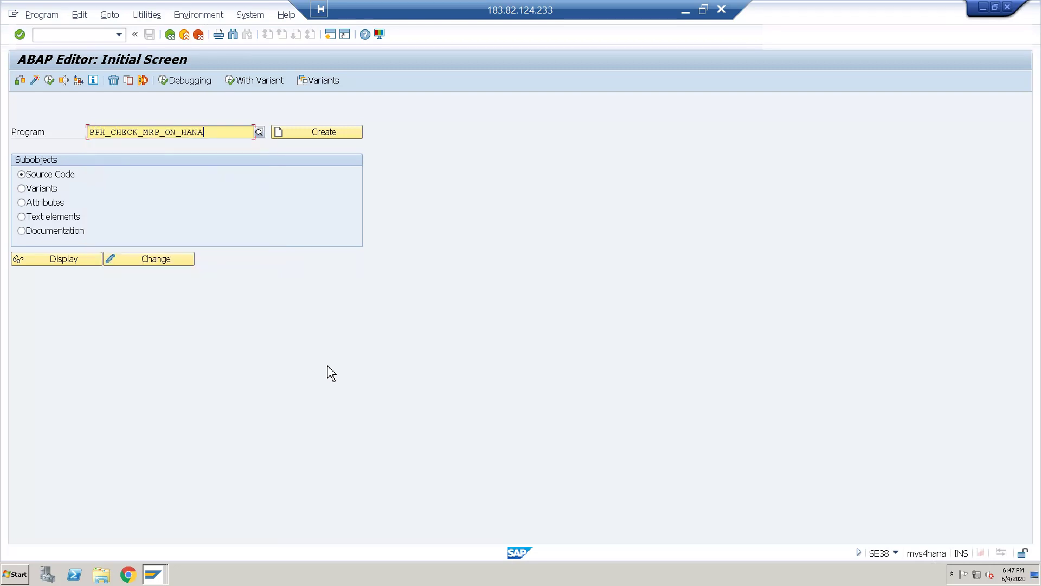
click(49, 80)
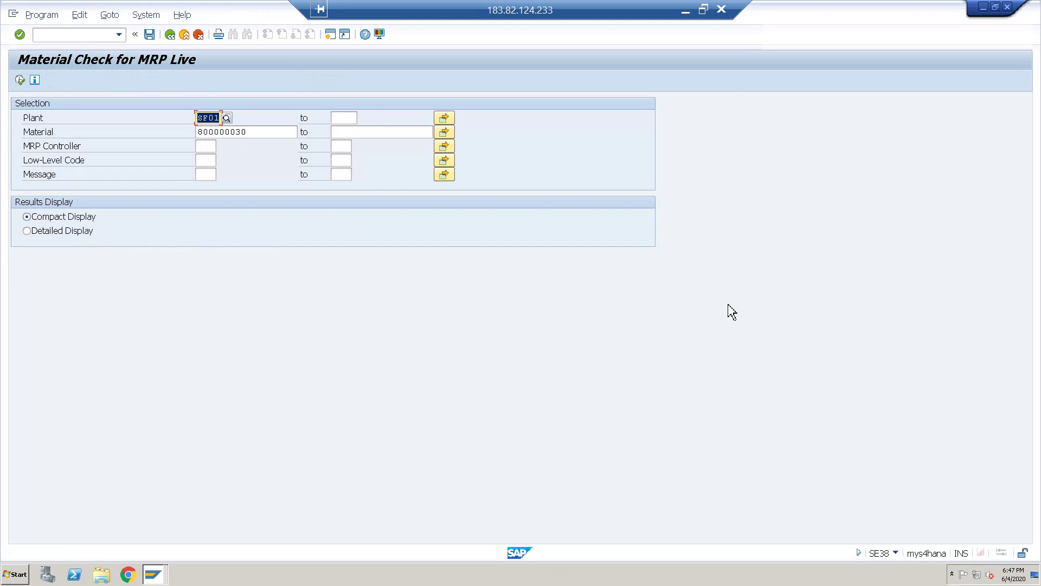
click(20, 81)
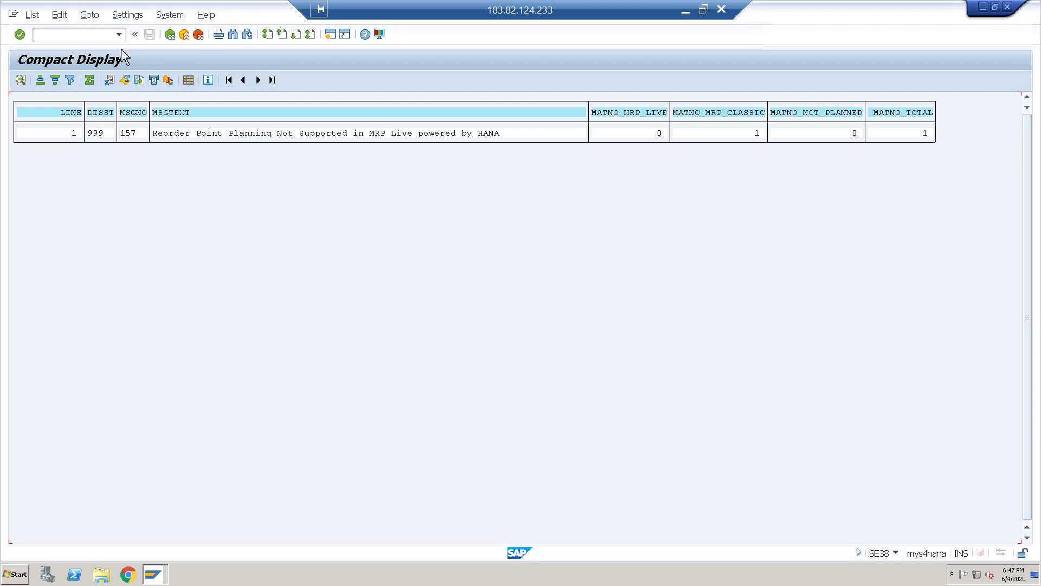
click(169, 35)
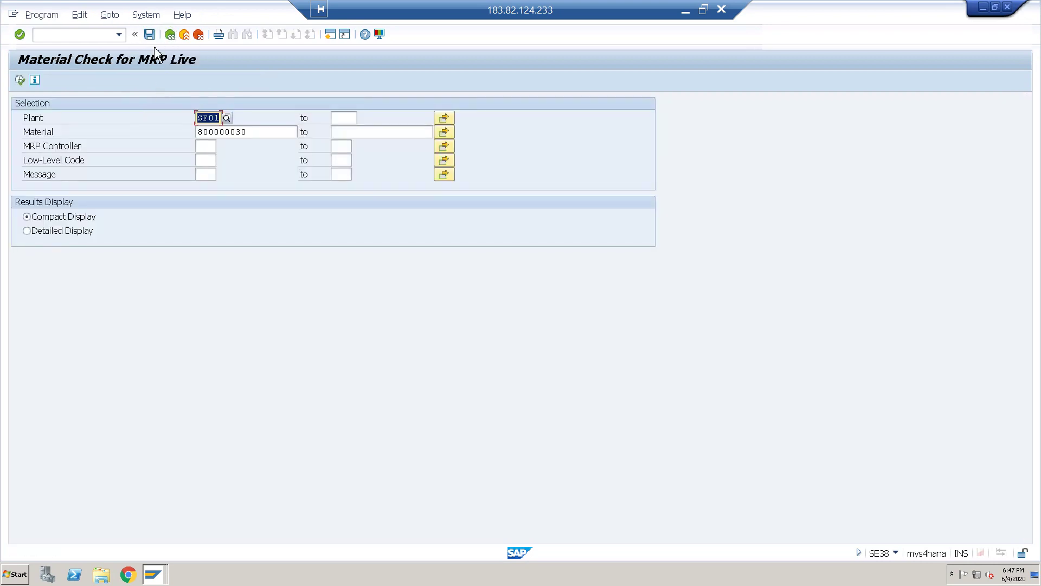
click(169, 35)
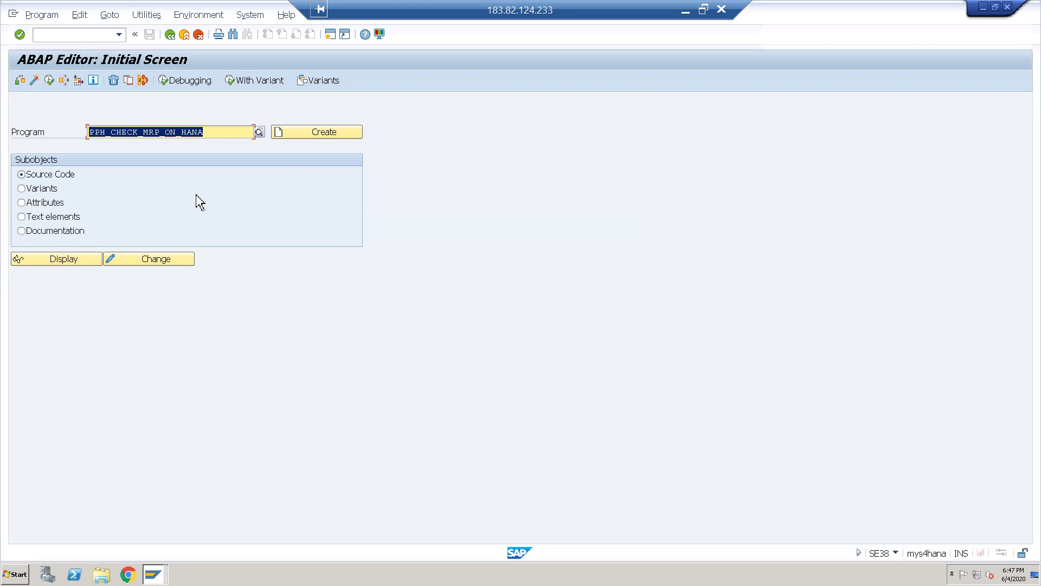
Step: Cut the program name back to PPH_ and search the programs for PPH_MRP_DIS
click(216, 136)
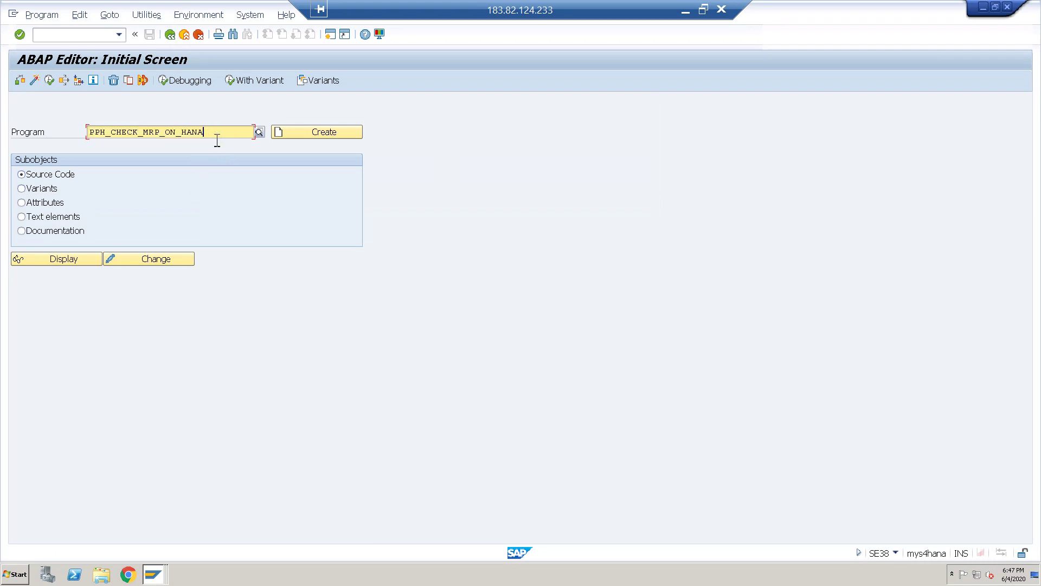
key(BackSpace)
key(BackSpace)
key(BackSpace)
key(BackSpace)
key(BackSpace)
key(BackSpace)
key(BackSpace)
key(BackSpace)
key(BackSpace)
key(BackSpace)
key(BackSpace)
key(BackSpace)
key(BackSpace)
key(BackSpace)
key(BackSpace)
key(BackSpace)
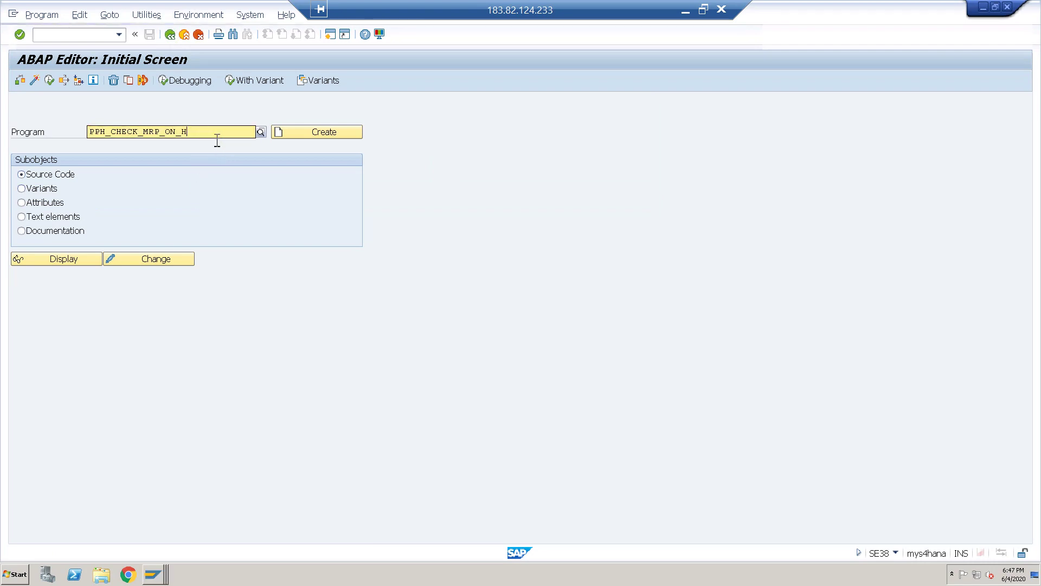
key(BackSpace)
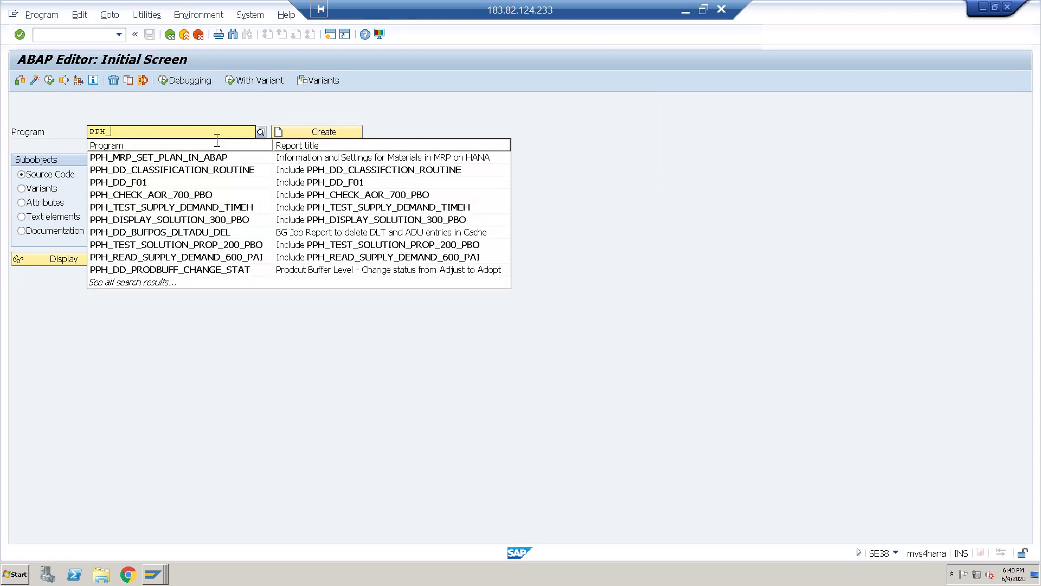
text(MR)
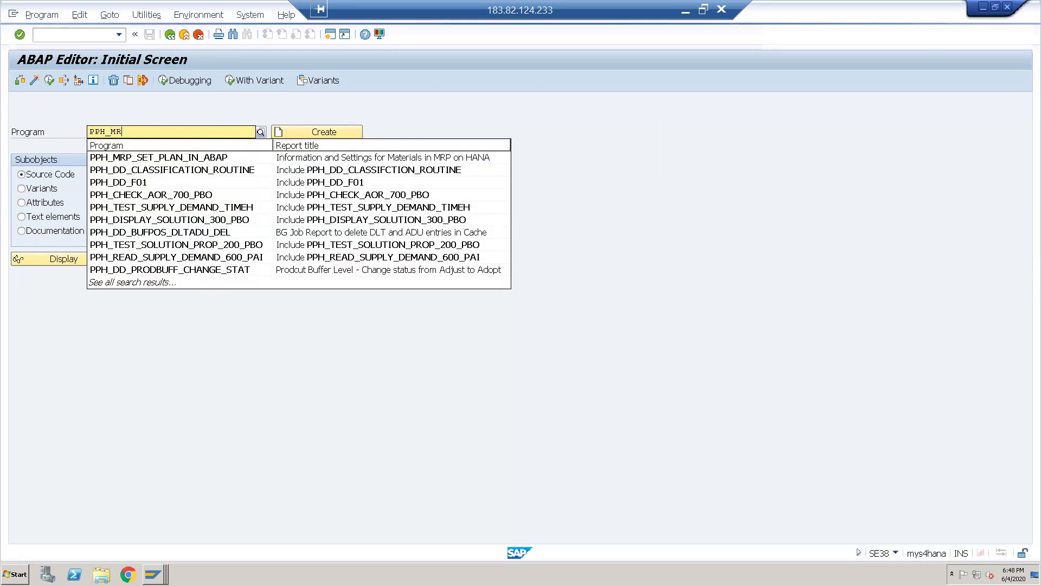
text(P)
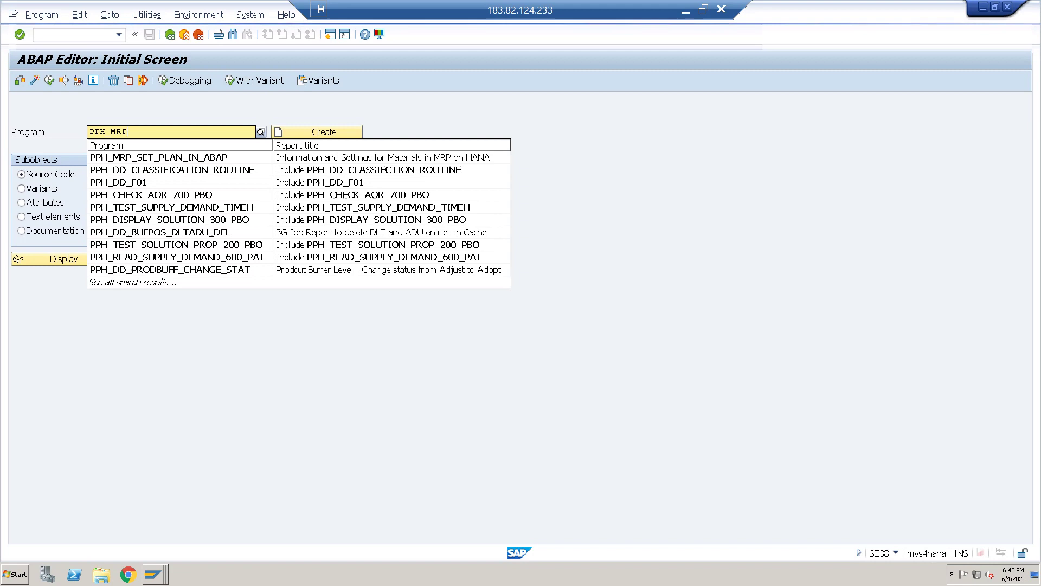
text(_D)
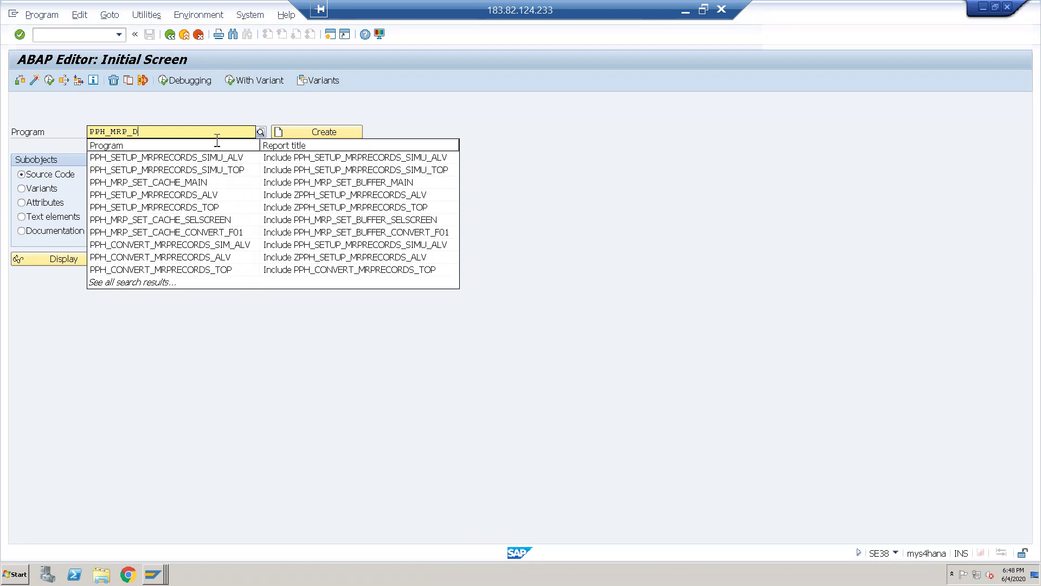
text(IS)
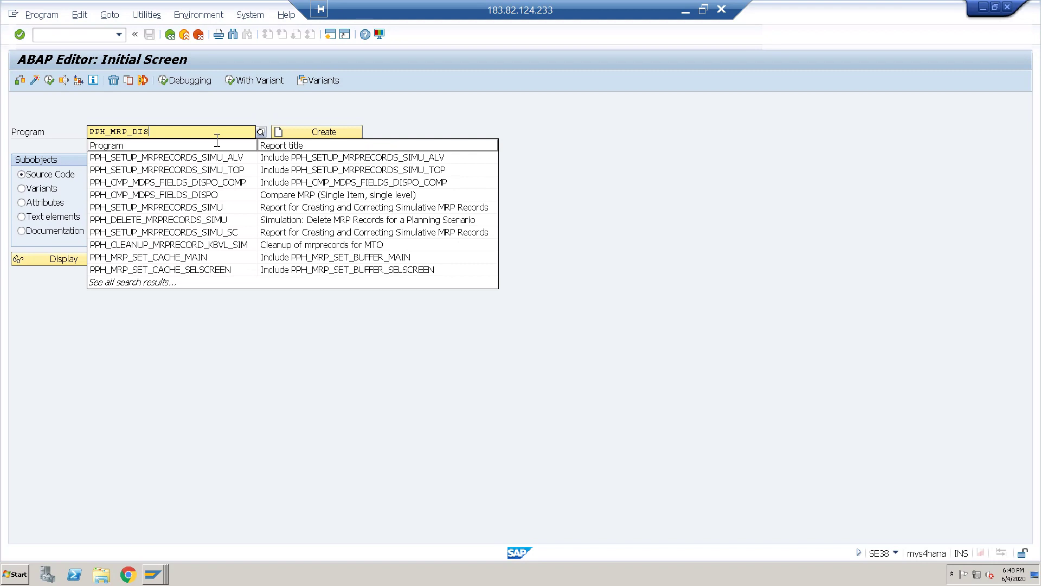
Step: Choose the program PPH_MRP_SET_PLAN_IN_ABAP and run it for material 800000030 in plant SF01
key(BackSpace)
key(BackSpace)
key(BackSpace)
text(SET)
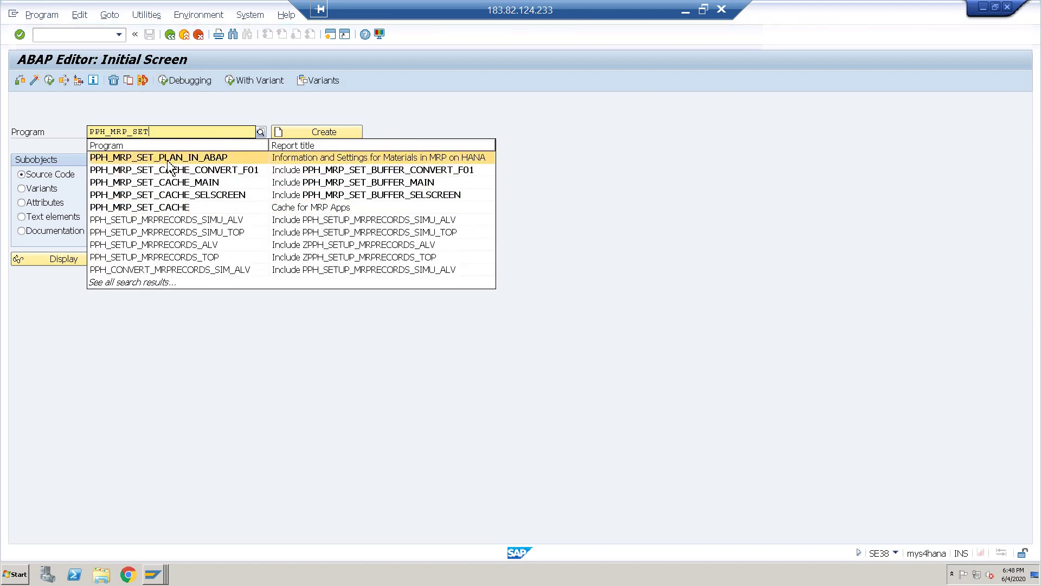
click(168, 158)
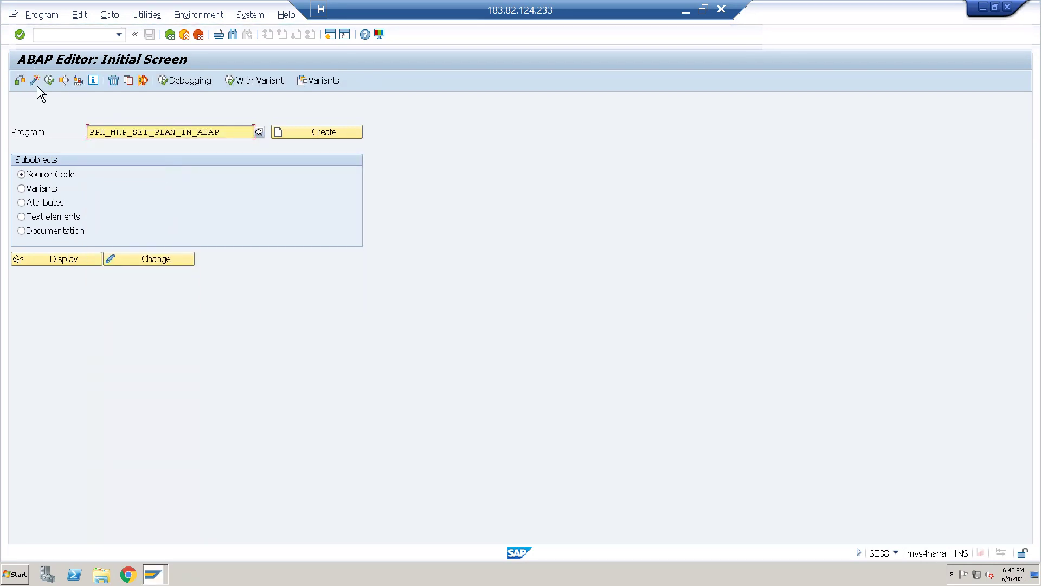
click(50, 81)
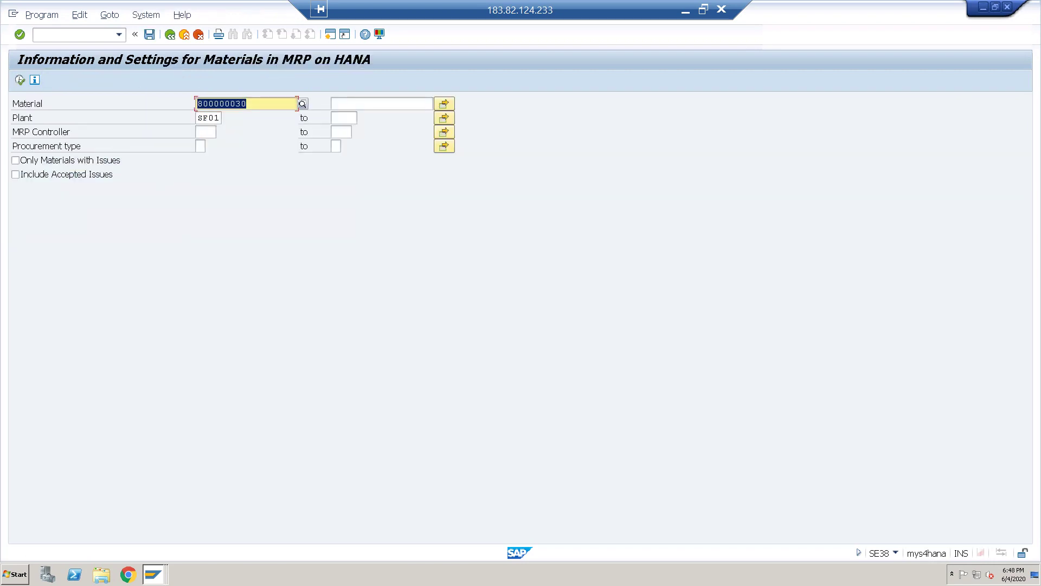
click(20, 81)
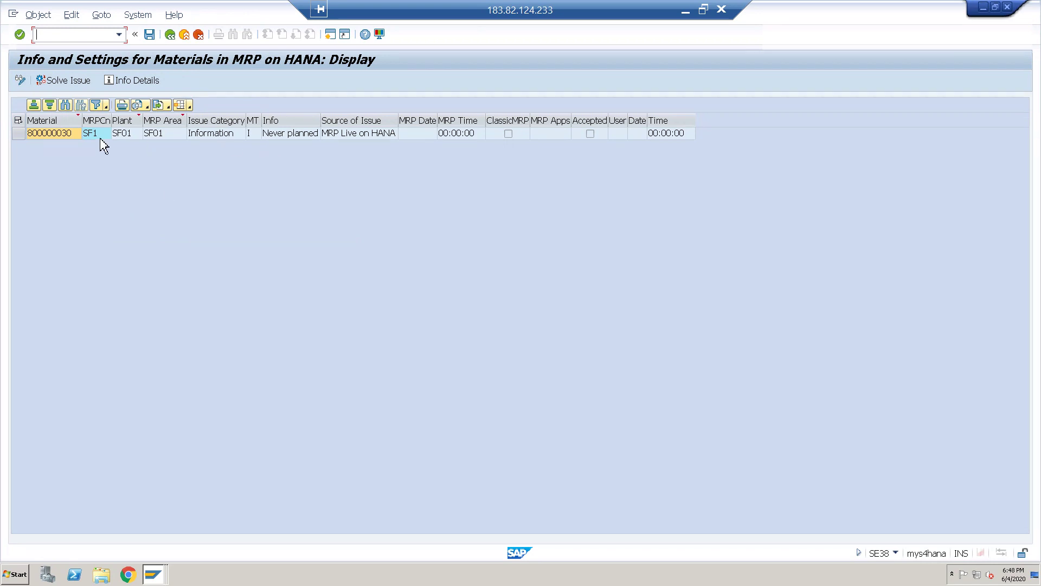
Step: Try to solve the Never planned issue for material 800000030, and return to the ABAP Editor
click(22, 138)
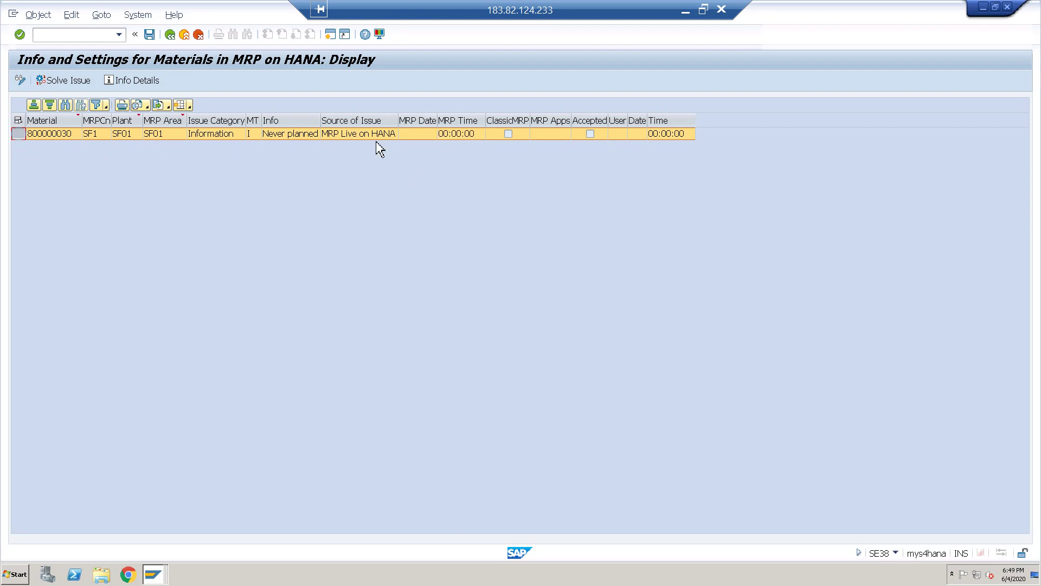
click(283, 136)
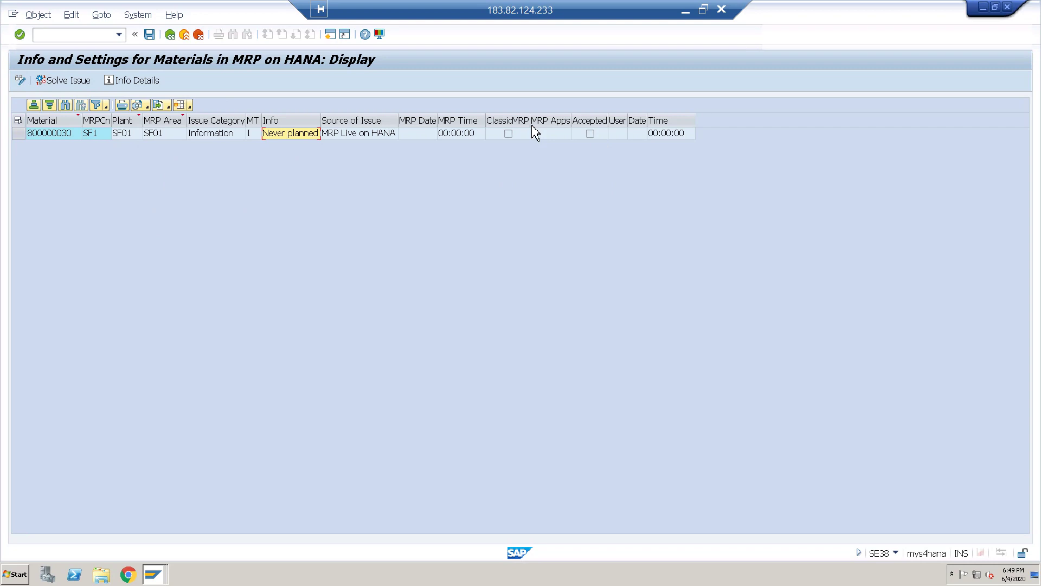
click(76, 83)
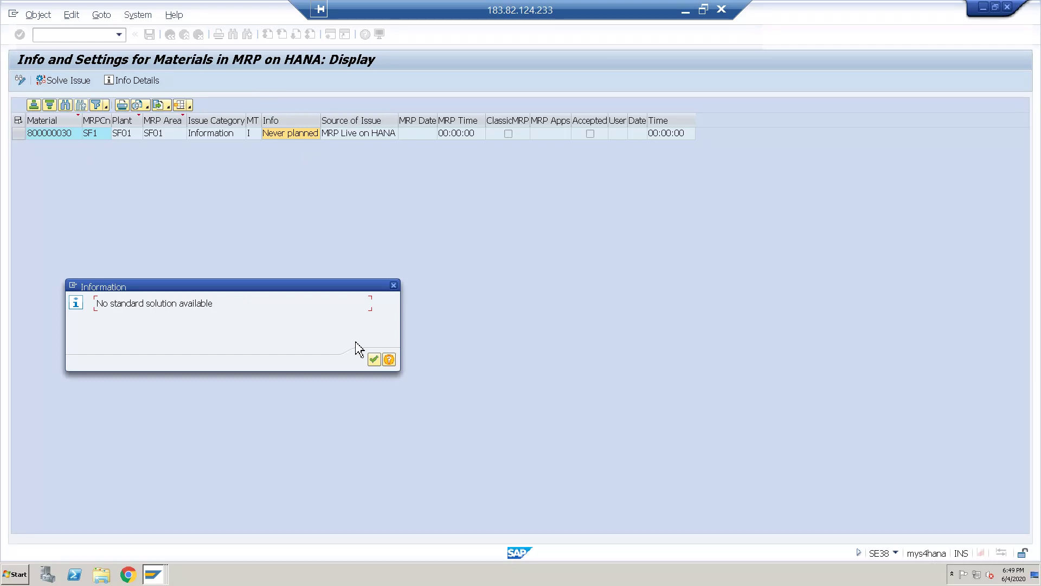
click(373, 359)
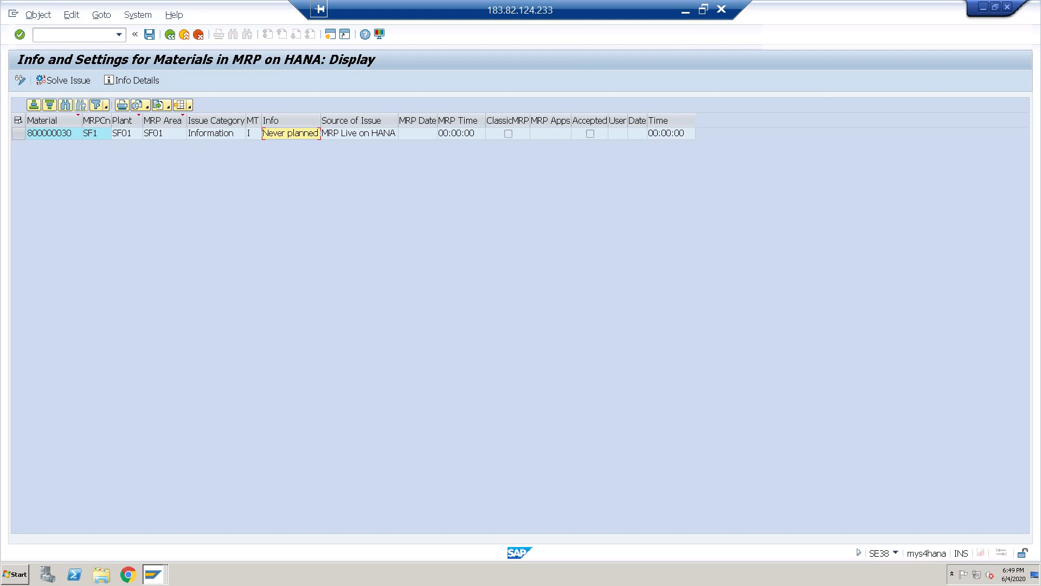
click(170, 35)
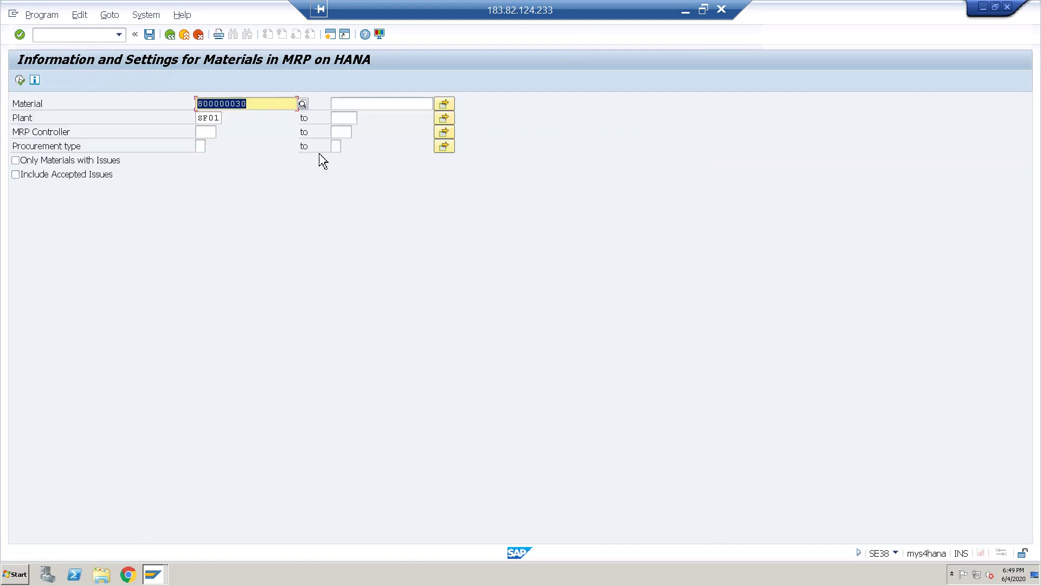
click(170, 35)
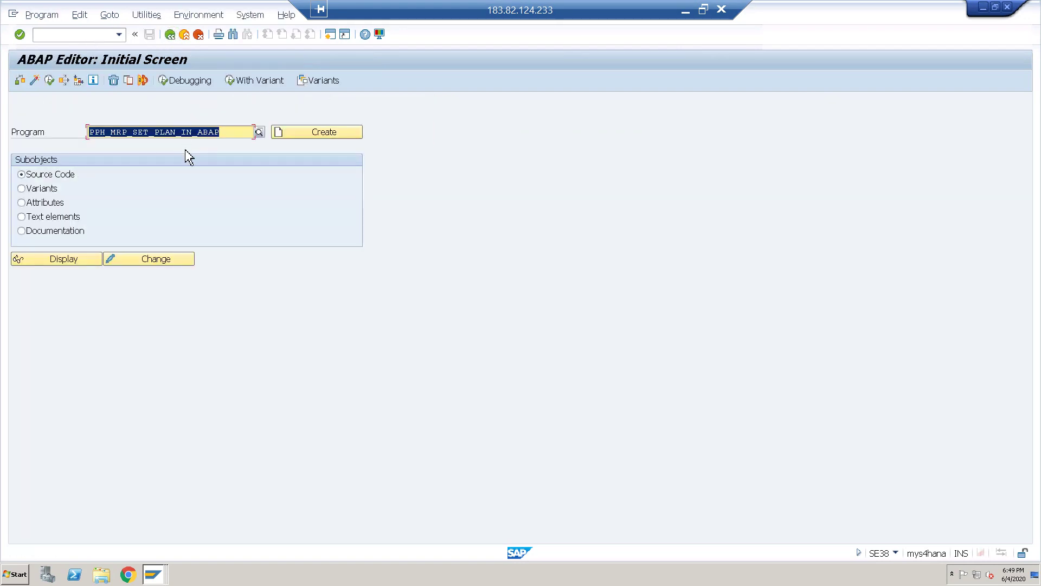
Step: Search the ABAP Editor programs for PPH_MRP_START and choose the MRP Live program
text(P)
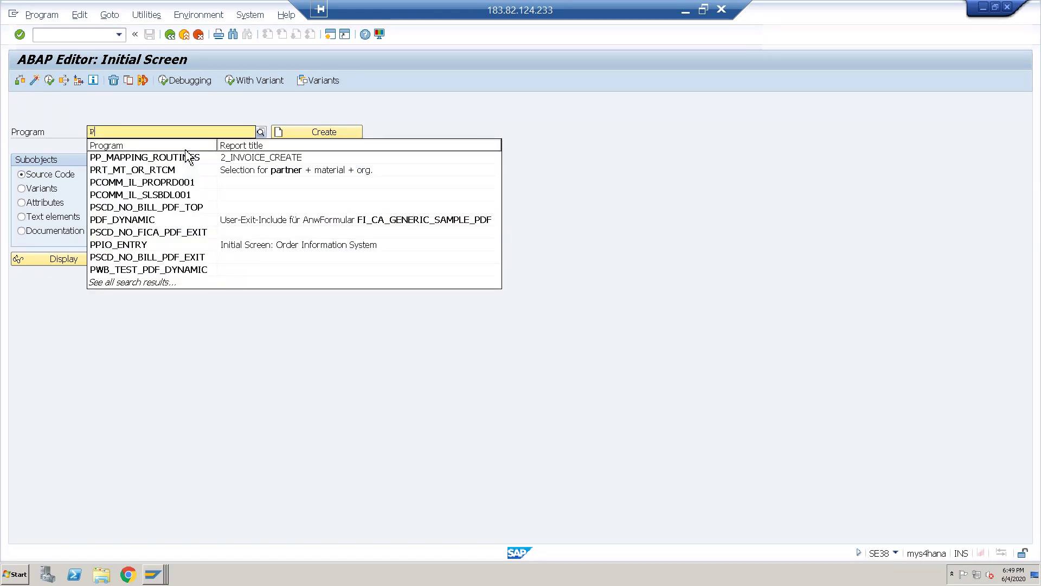
text(PH)
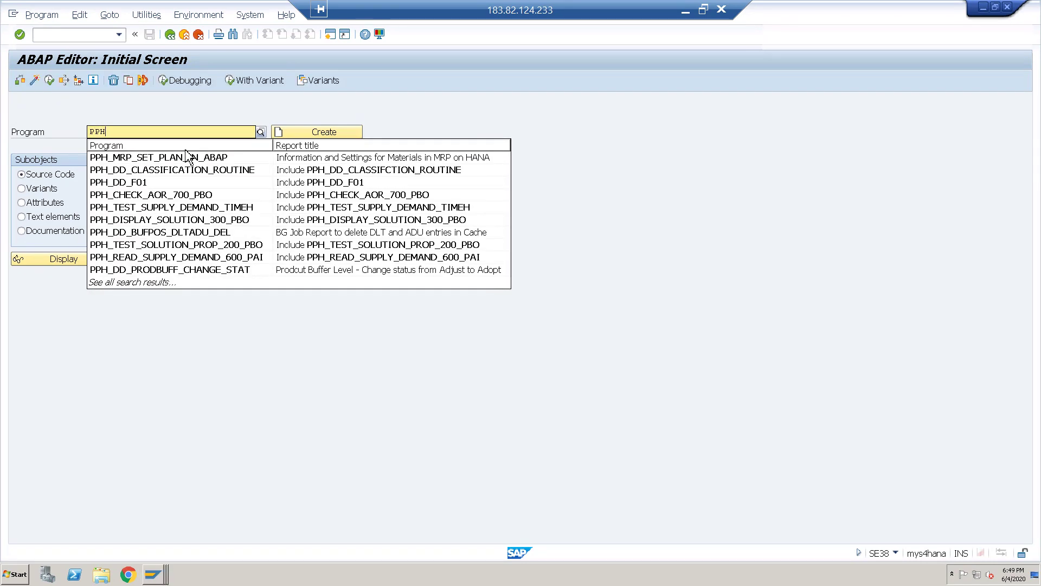
text(_MRP)
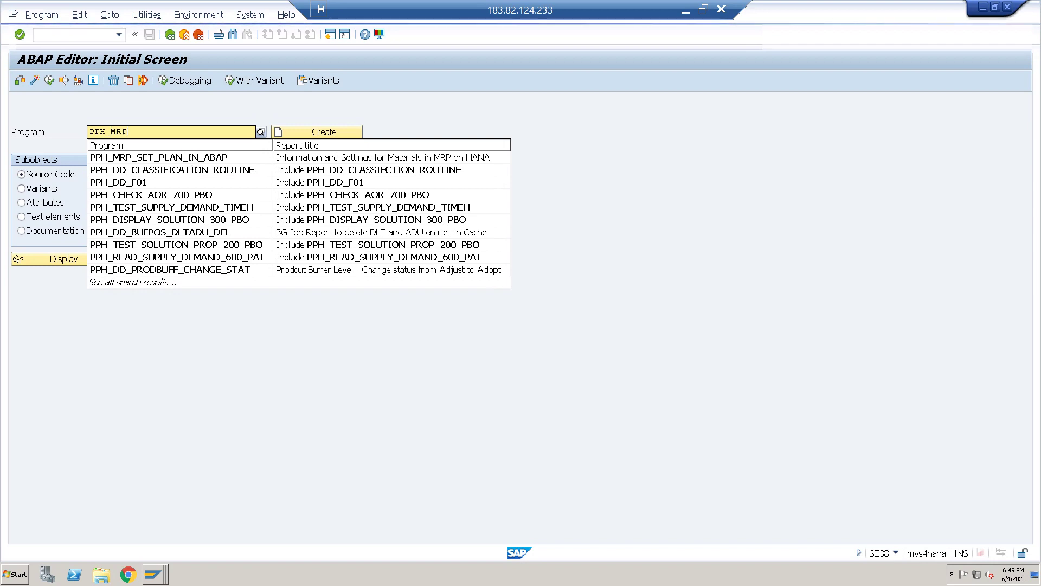
text(_)
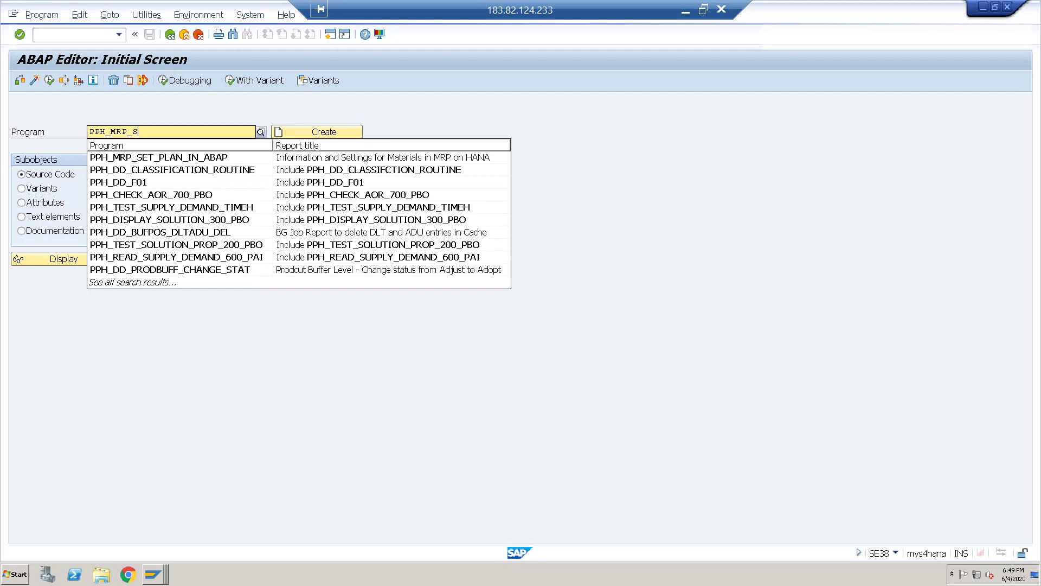
text(SR)
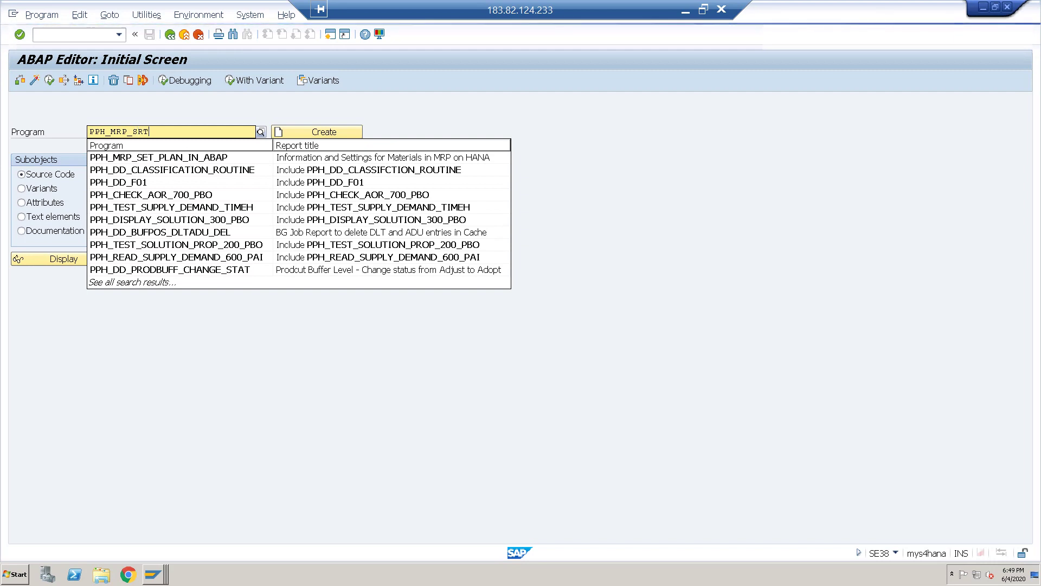
text(T)
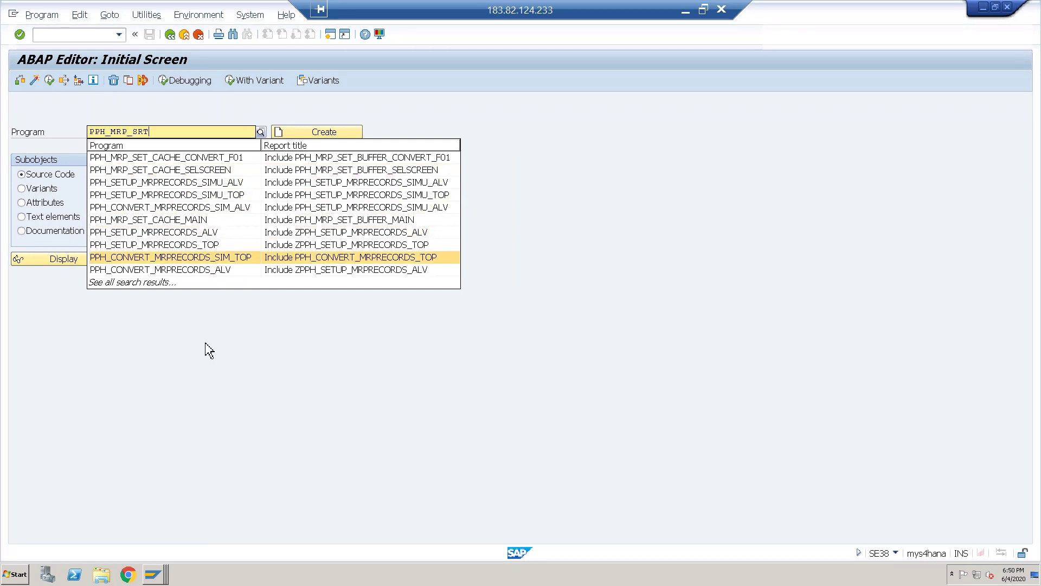
text(TART)
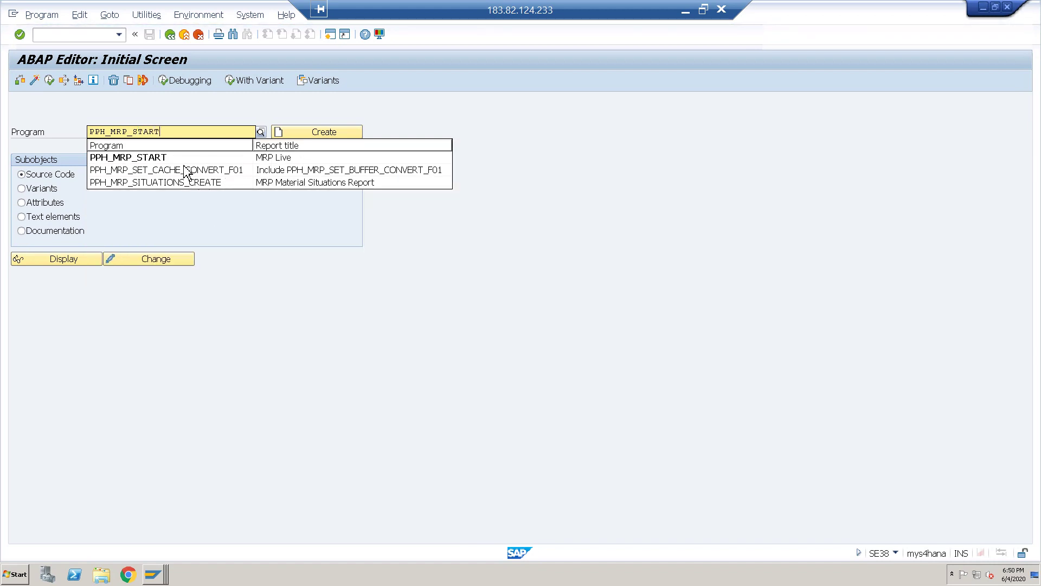
click(181, 157)
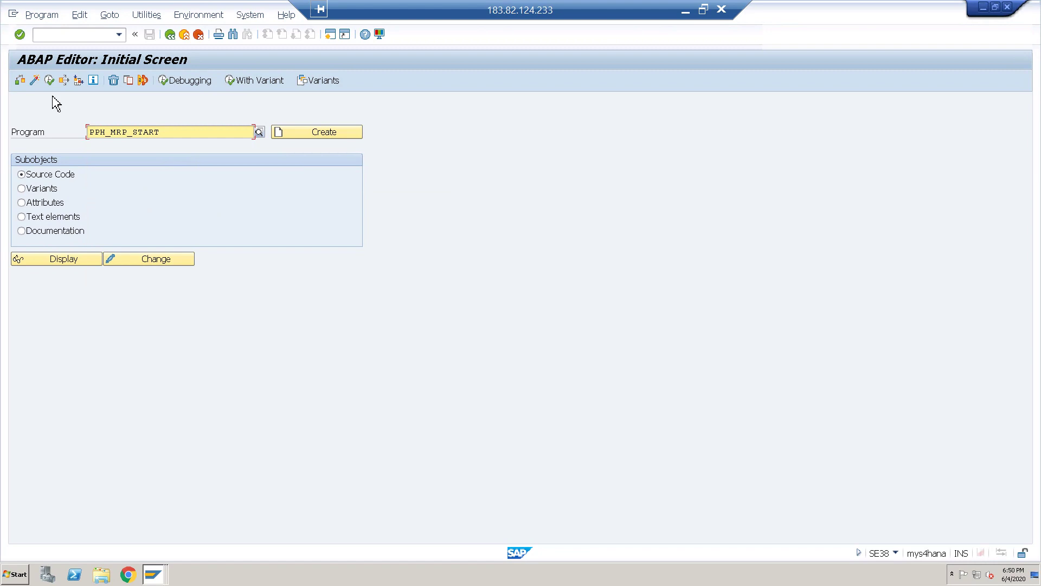
Step: Try to run PPH_MRP_START for material 800000030 in plant SF01 with regenerative planning, and exit to SAP Easy Access
click(49, 80)
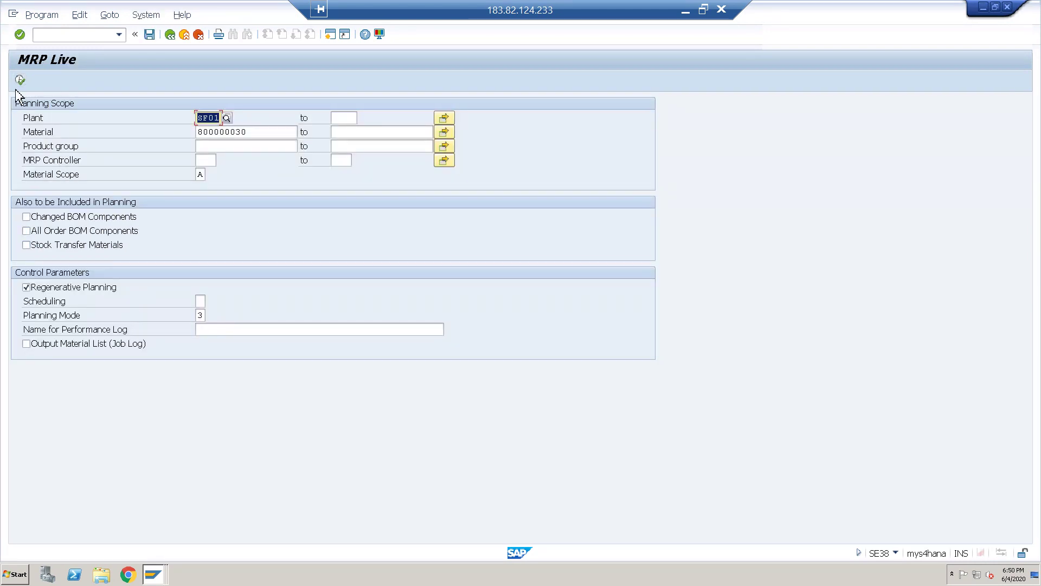
click(20, 80)
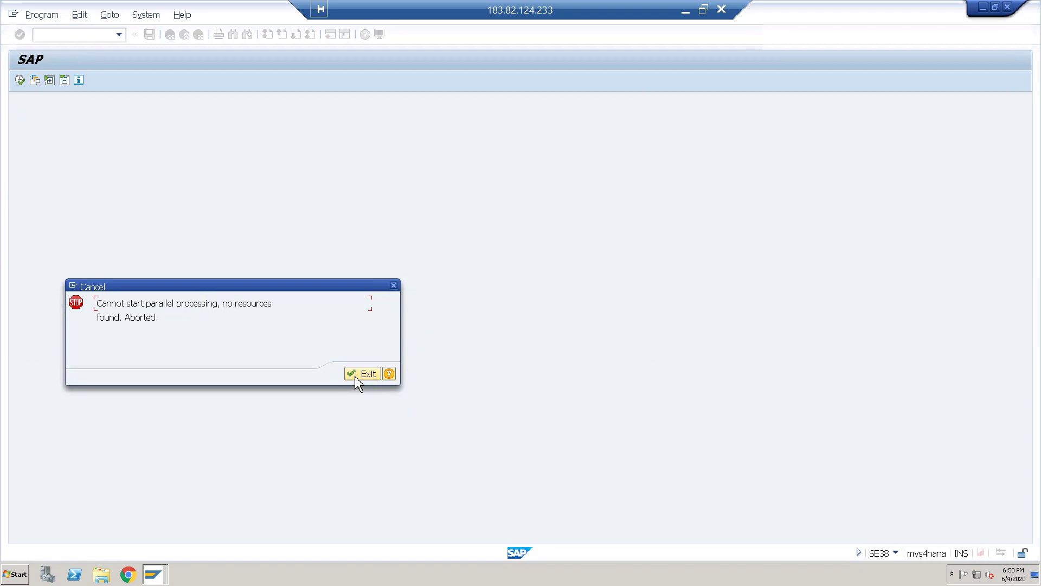
click(357, 375)
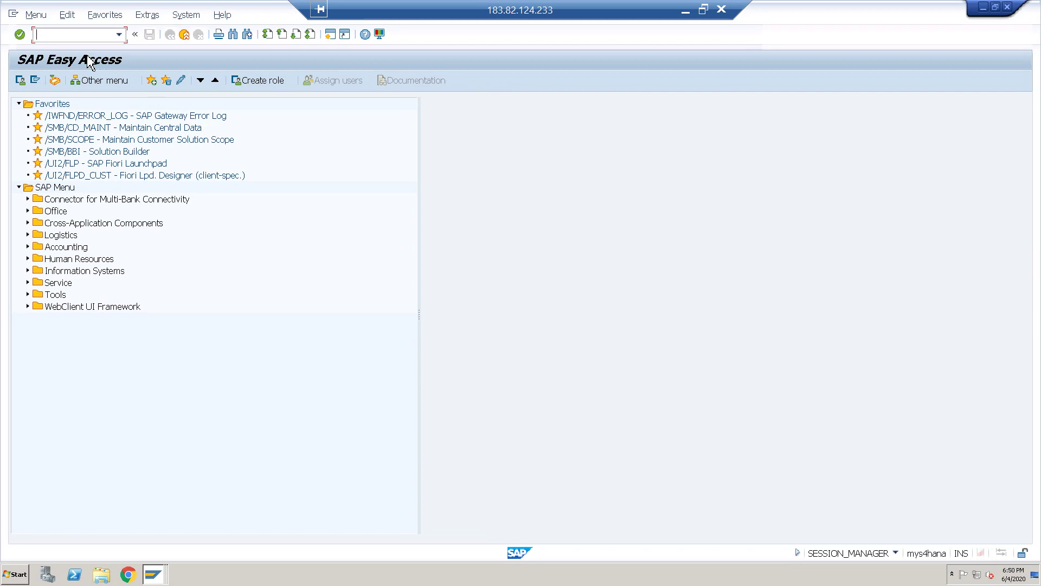
Step: Open the Purchasing view of material 800000030 in plant SF01 for changing with transaction MM02
text(/NMM02)
key(Return)
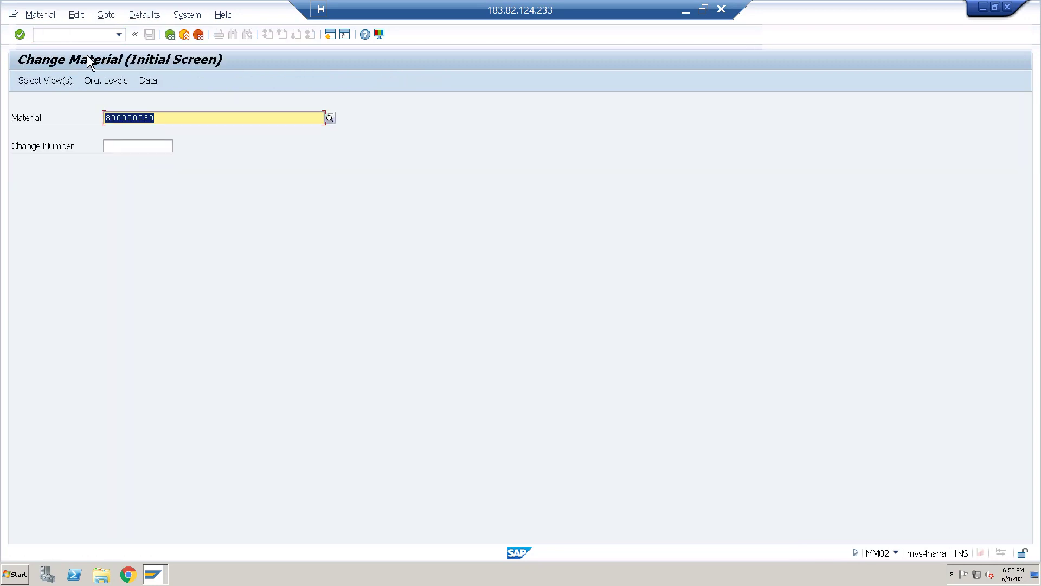
key(Return)
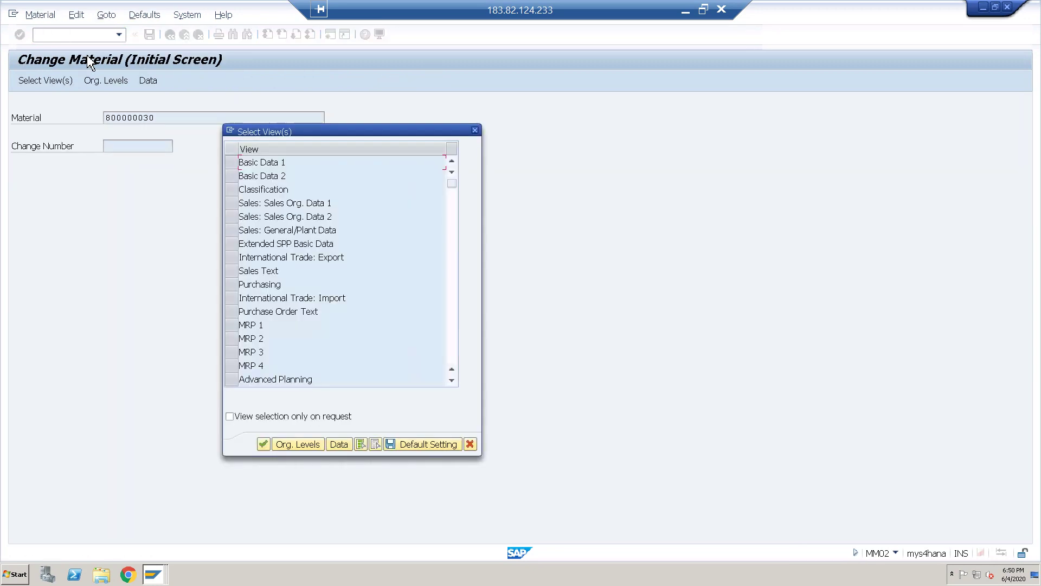
click(236, 286)
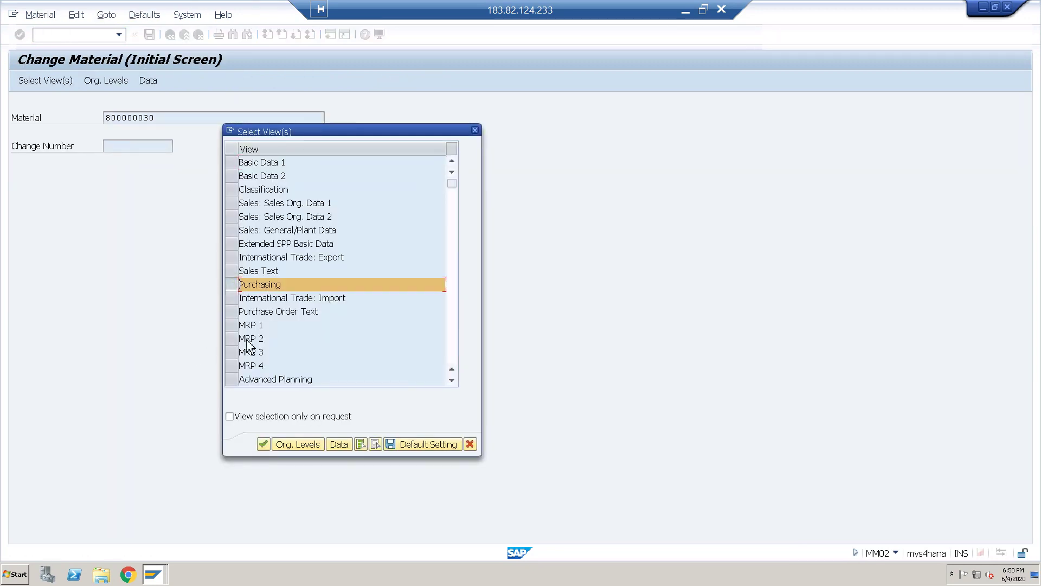
click(263, 444)
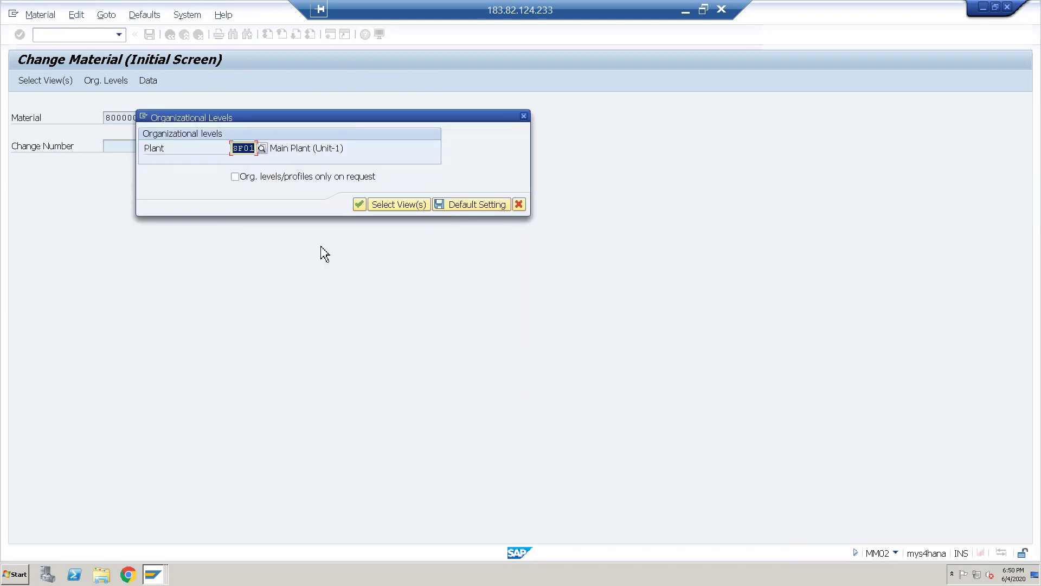
click(359, 206)
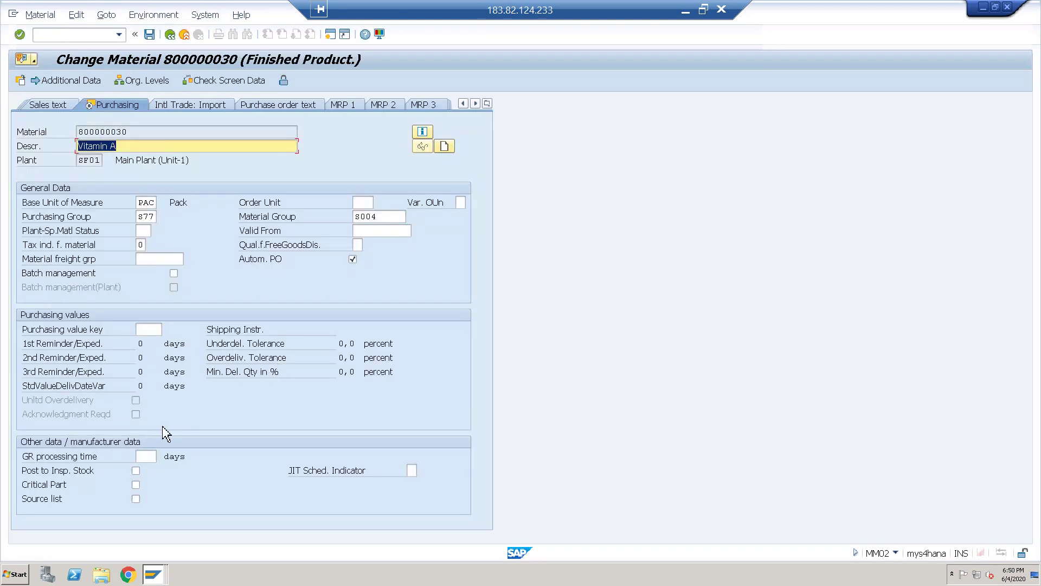
Step: Activate batch management in the Purchasing view of material 800000030 and save the material
click(173, 272)
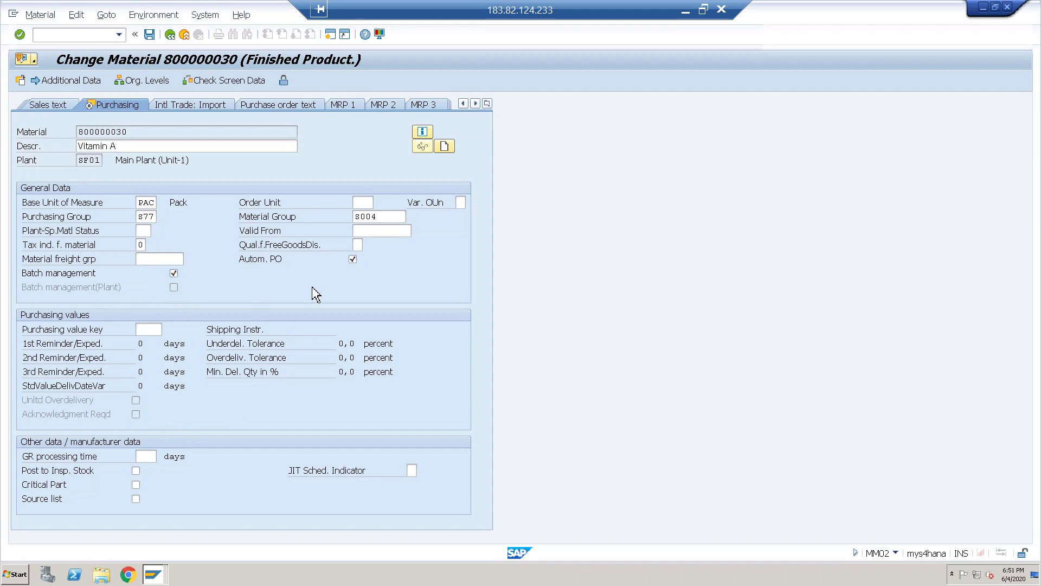
key(Return)
key(Return)
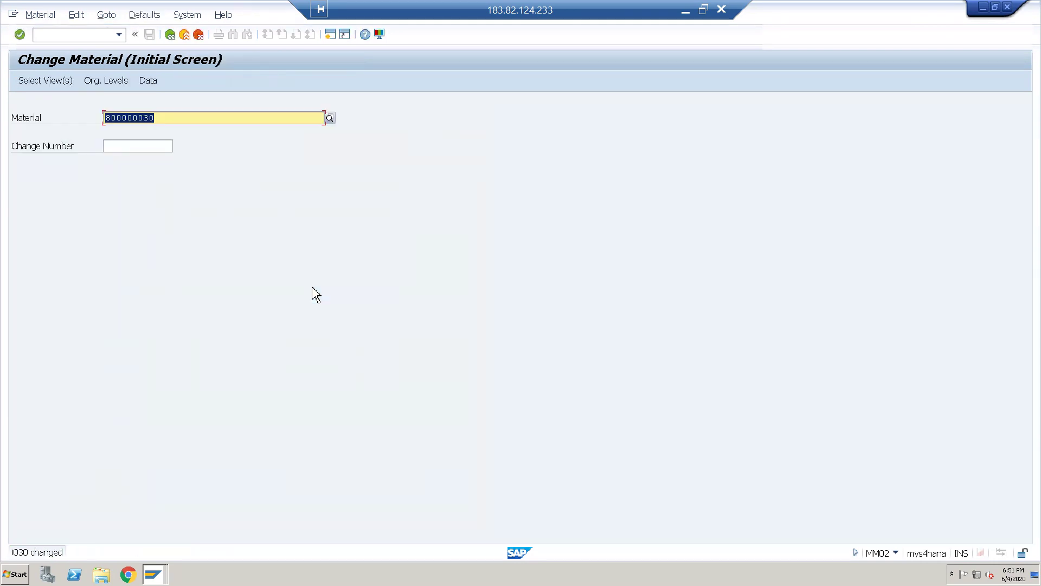
Step: Reopen the Purchasing view of material 800000030 to check its batch management settings, and return to the initial screen
key(Return)
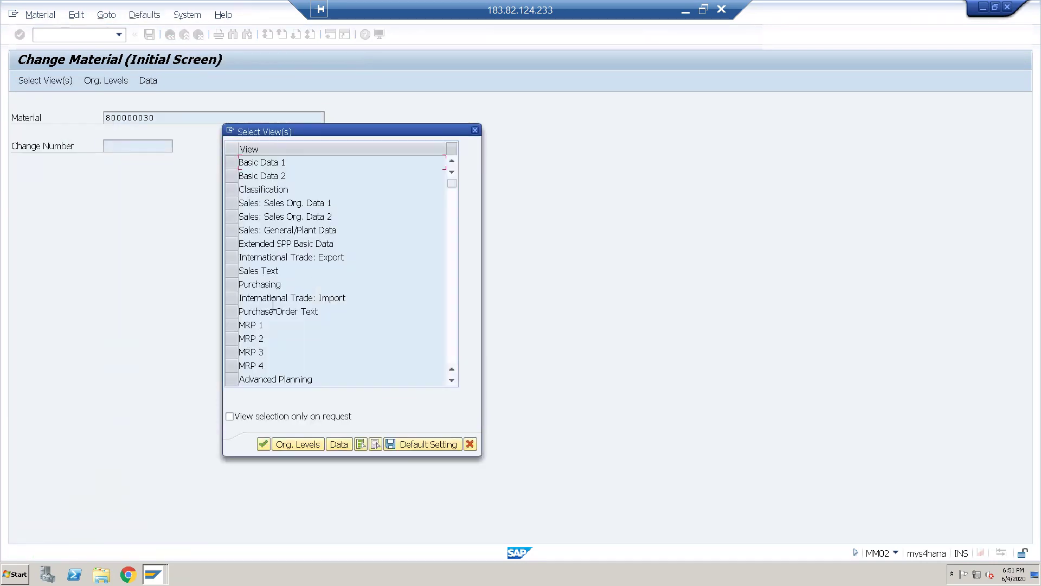
click(232, 284)
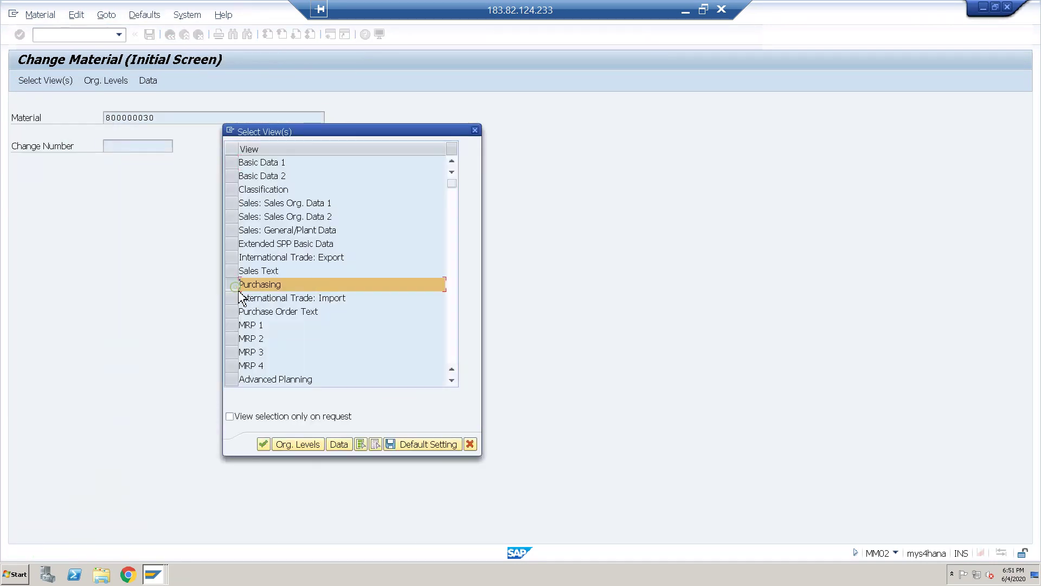
click(263, 444)
key(Return)
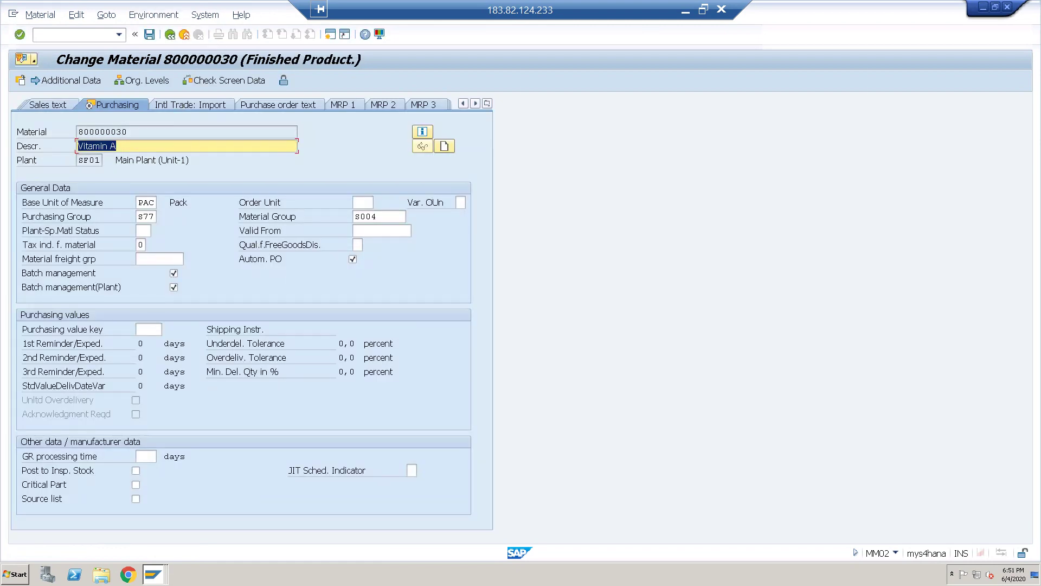
click(149, 34)
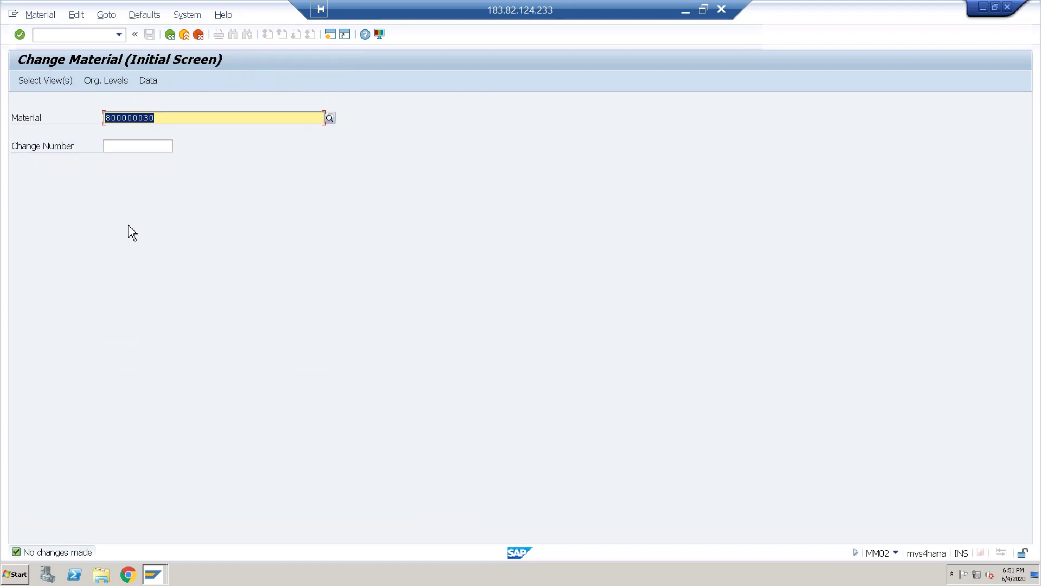
Step: Switch to Chrome, open the bookmarked SAP Fiori launchpad, and log on with the user name and password
click(128, 574)
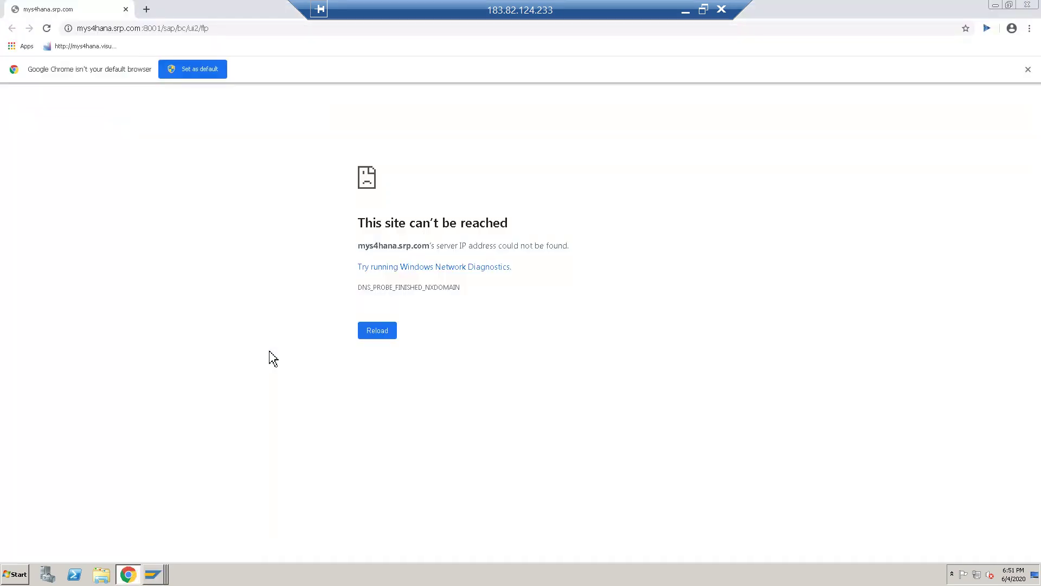
click(86, 47)
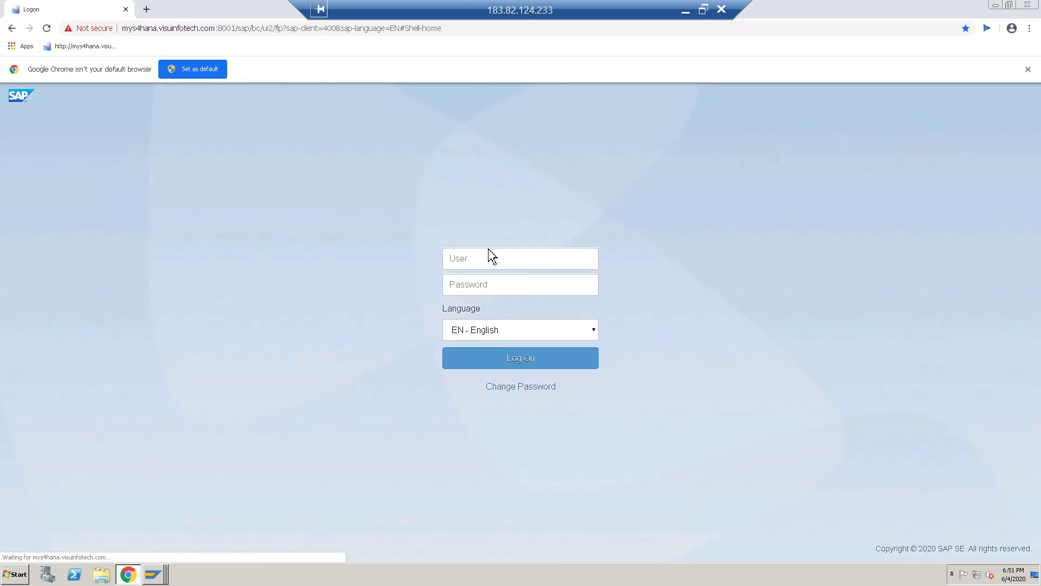
click(486, 259)
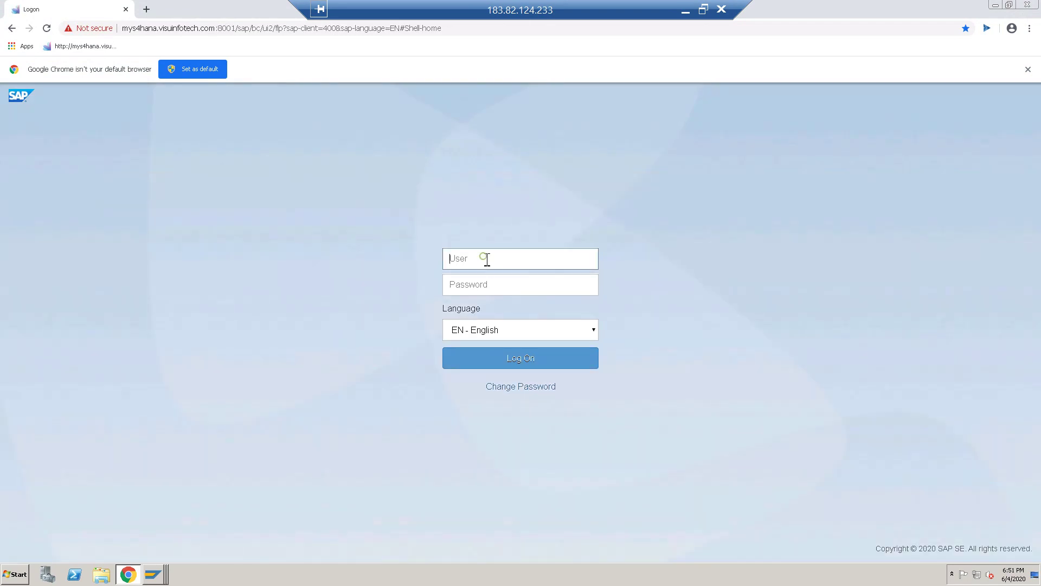
text(S)
key(BackSpace)
key(BackSpace)
text(s)
key(Tab)
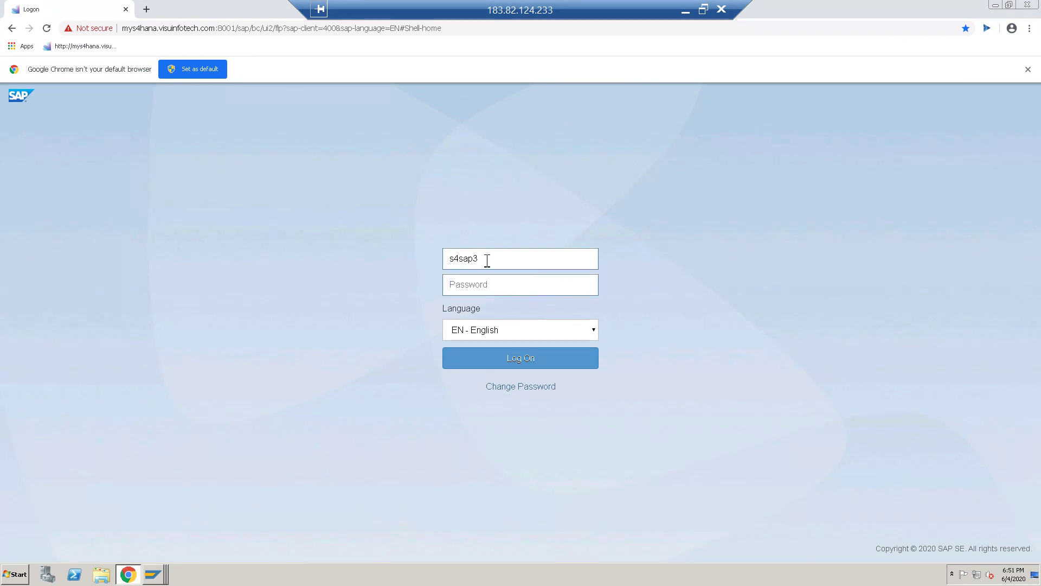
text(•)
key(Return)
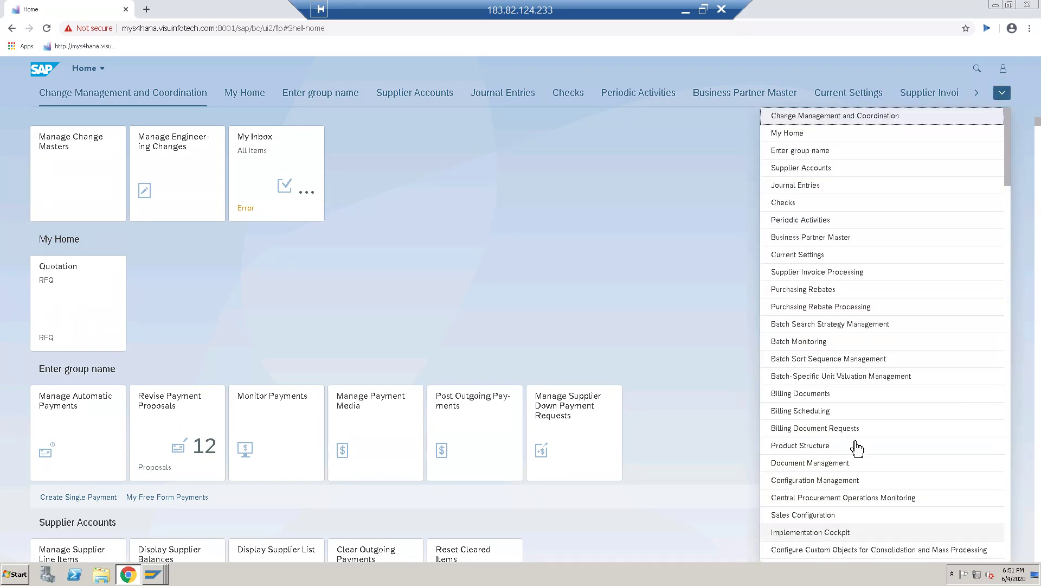
Step: Look through the full list of launchpad groups for the batch-related ones
scroll(867, 452, down, 5)
scroll(890, 477, down, 5)
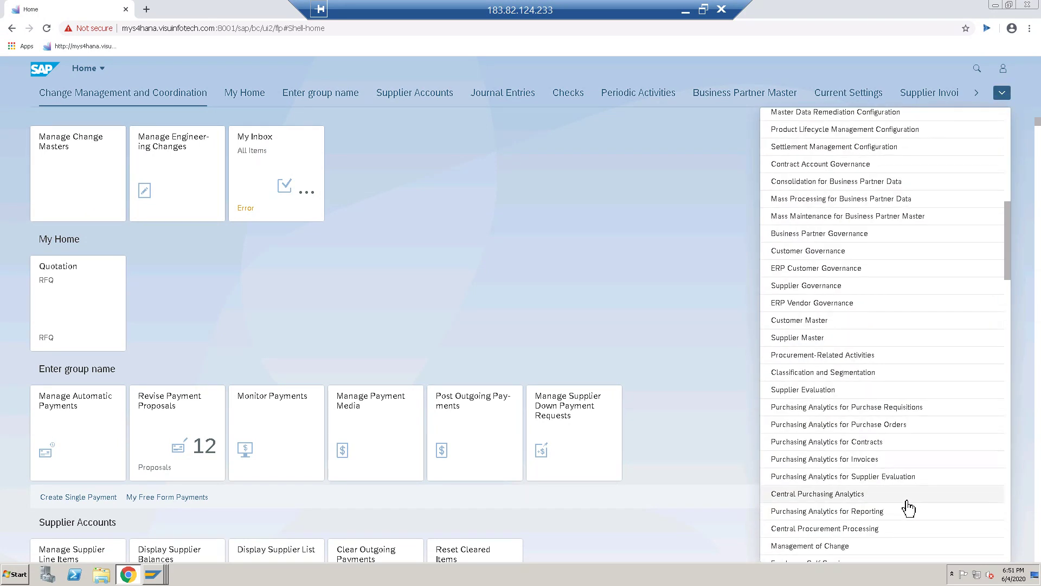
scroll(906, 506, down, 6)
scroll(876, 428, up, 5)
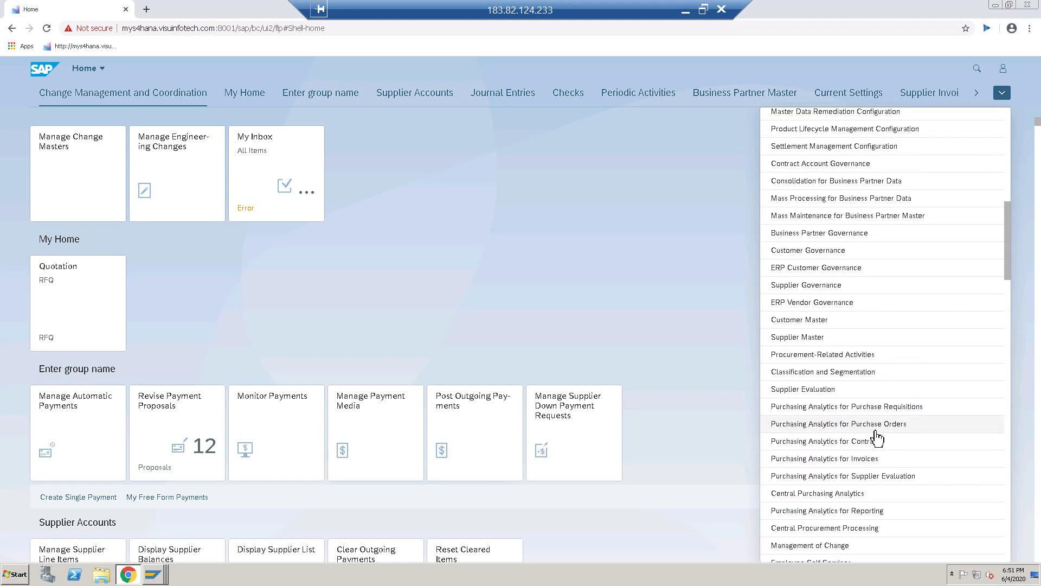
scroll(849, 352, up, 6)
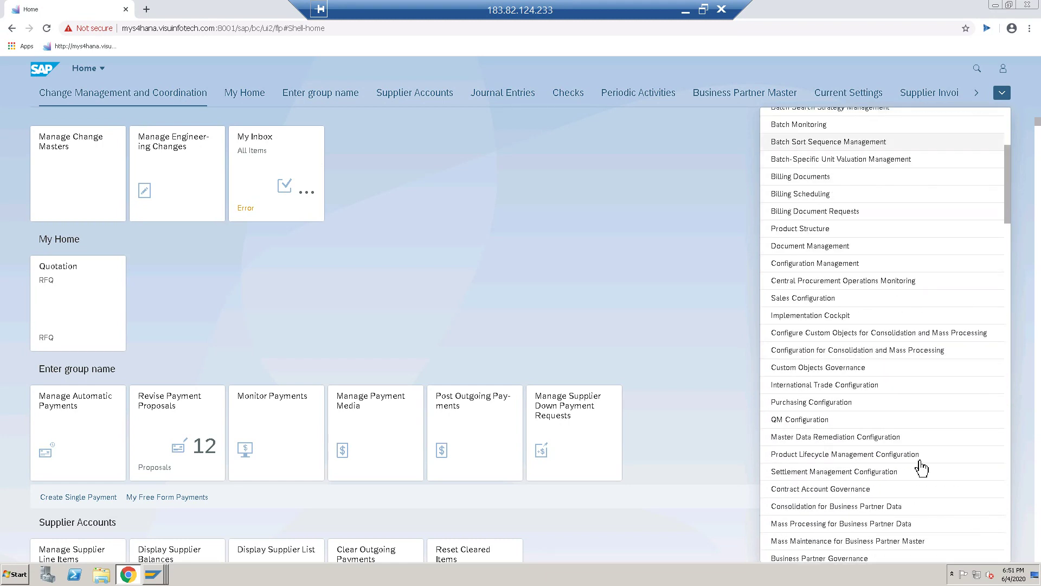
scroll(922, 465, up, 2)
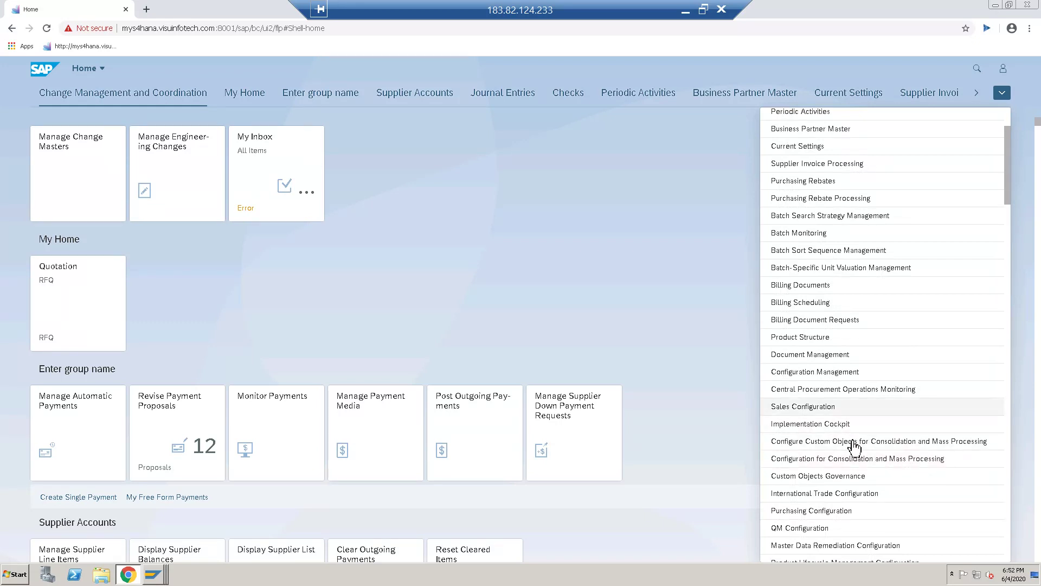
scroll(854, 472, down, 13)
scroll(846, 488, down, 4)
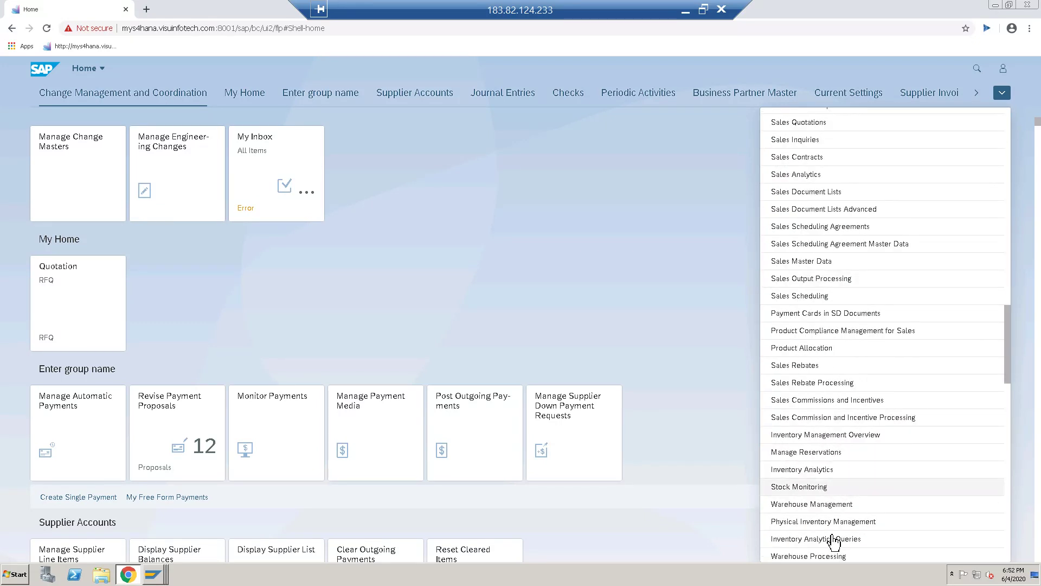
scroll(834, 541, down, 4)
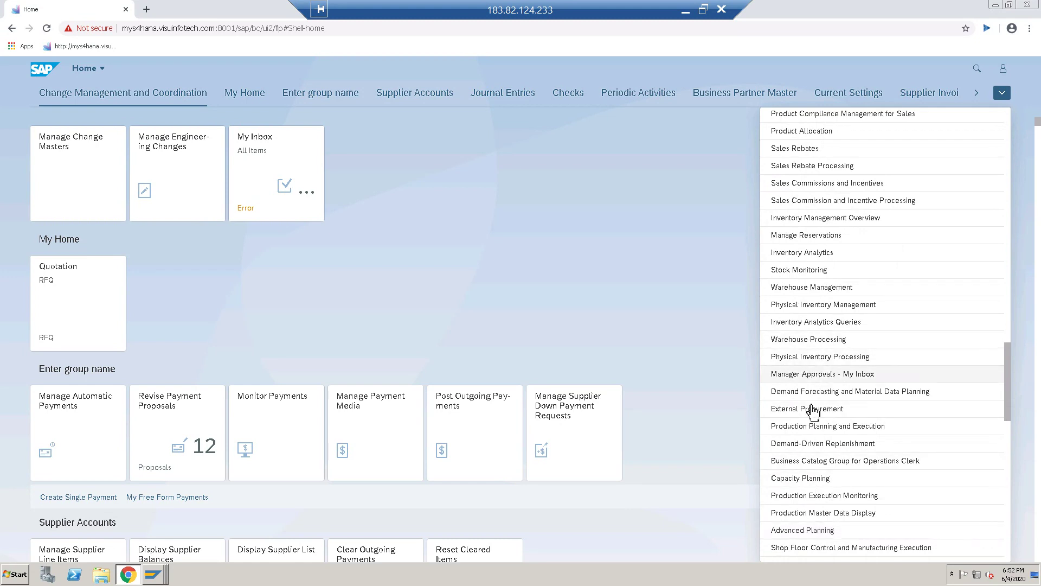
scroll(849, 494, down, 15)
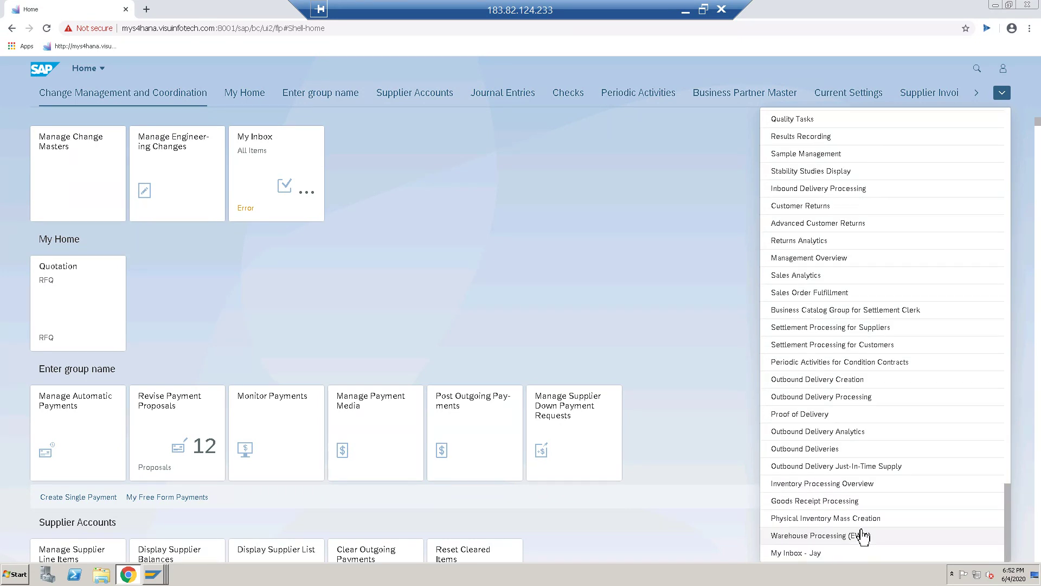
scroll(837, 448, up, 9)
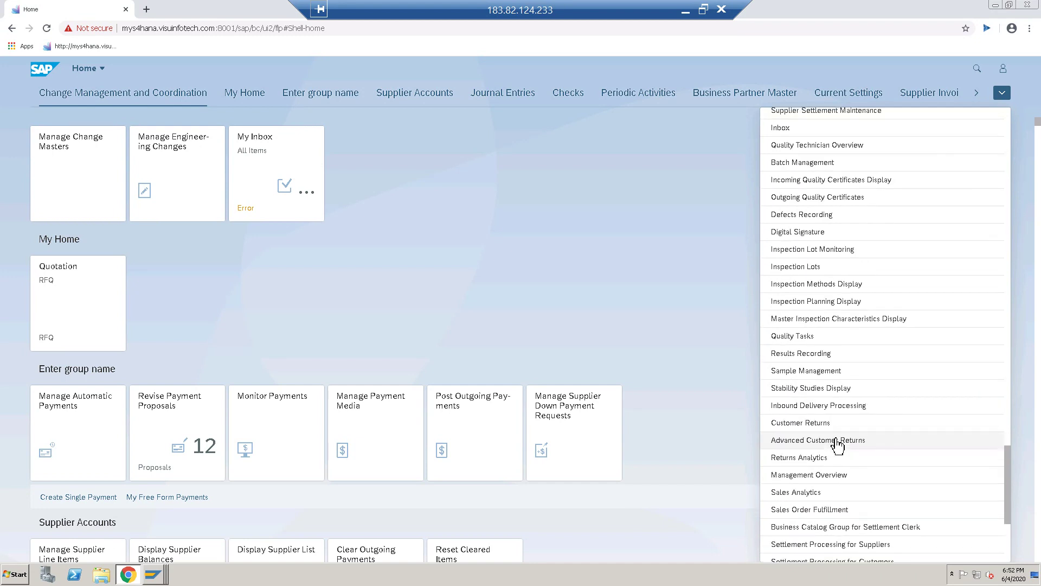
scroll(837, 433, up, 5)
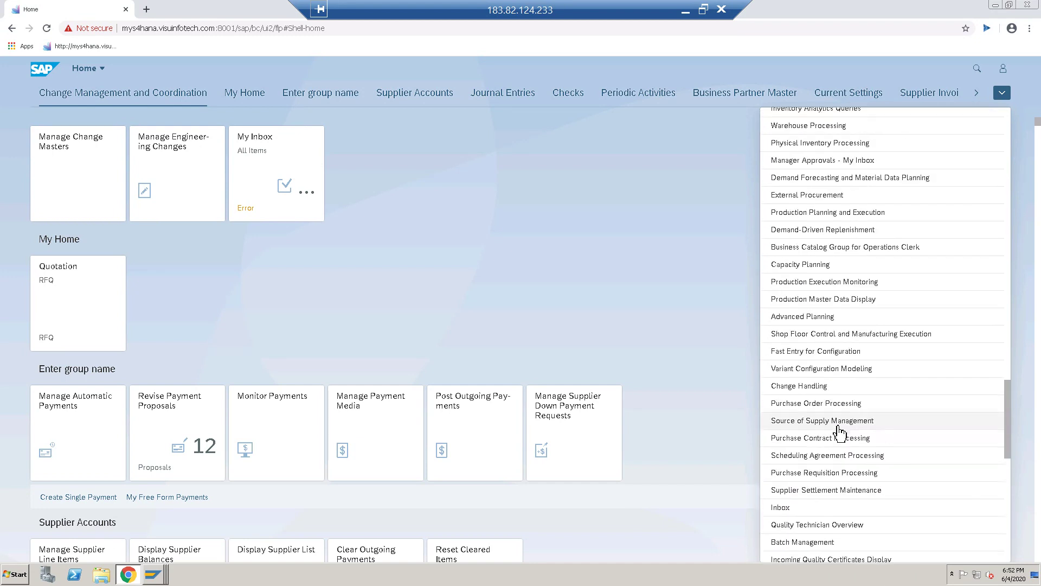
scroll(837, 412, up, 6)
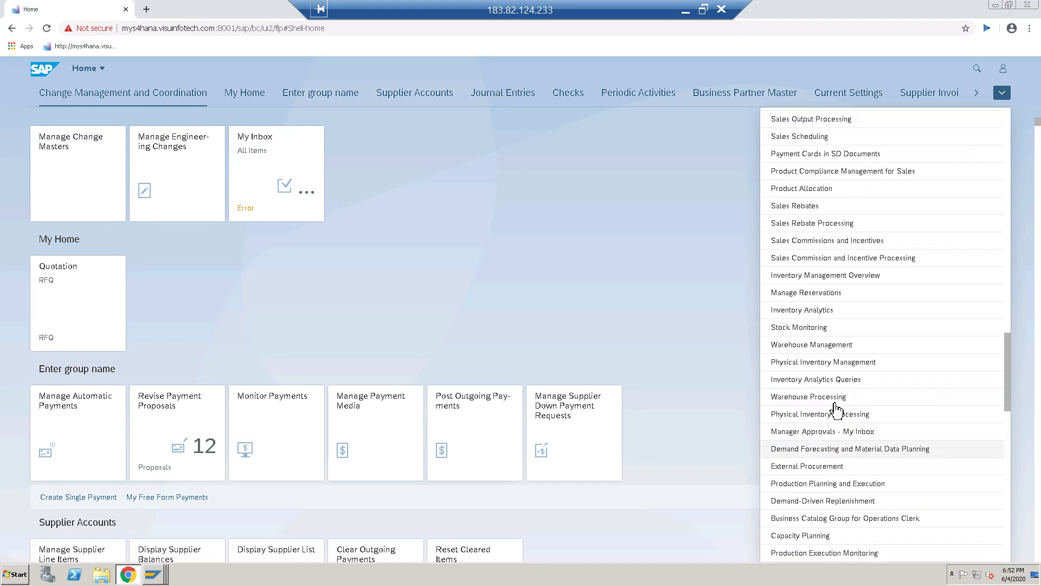
scroll(849, 347, up, 9)
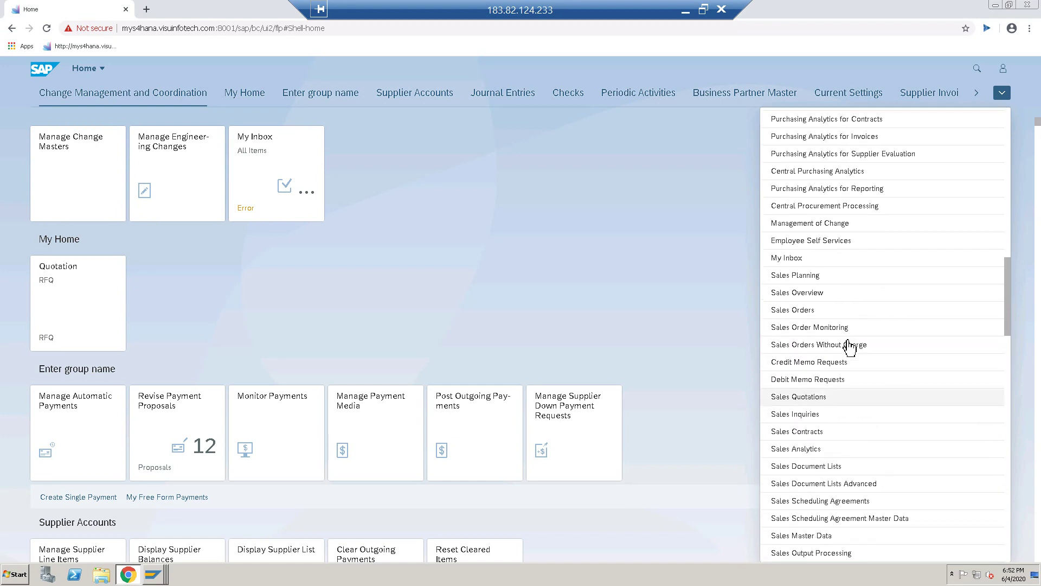
scroll(849, 347, up, 4)
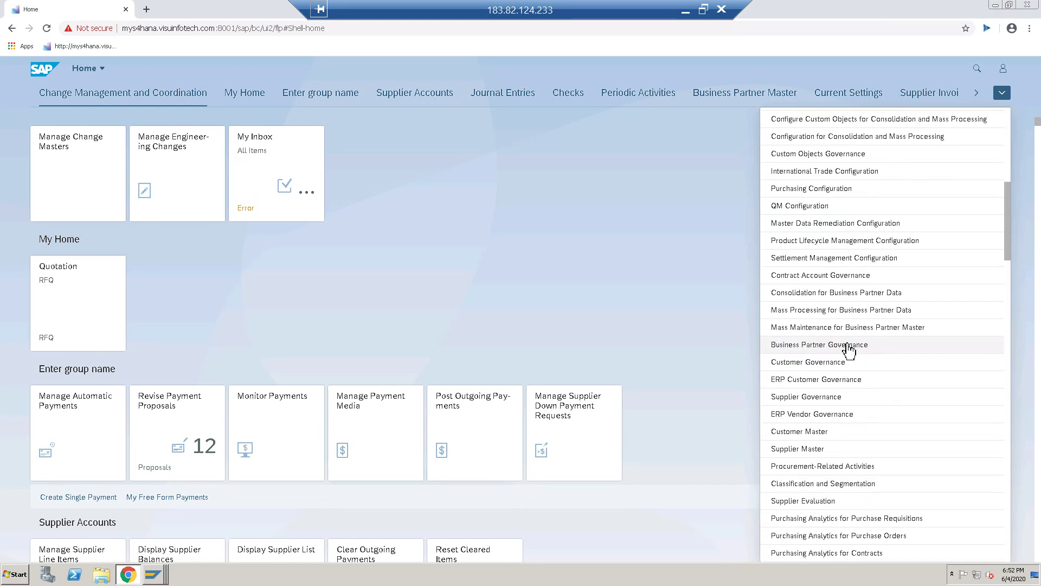
scroll(849, 347, up, 4)
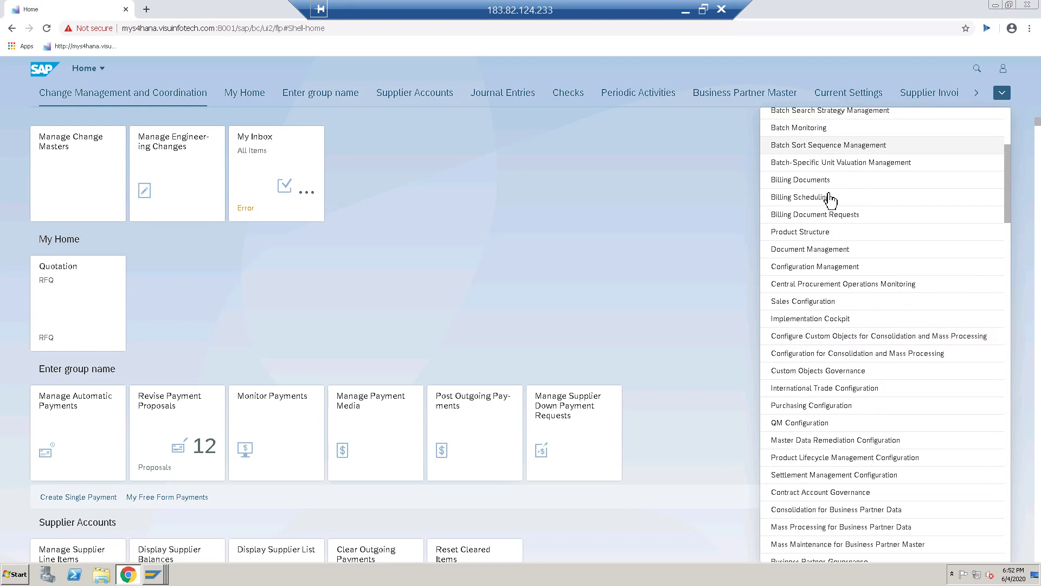
scroll(841, 215, up, 4)
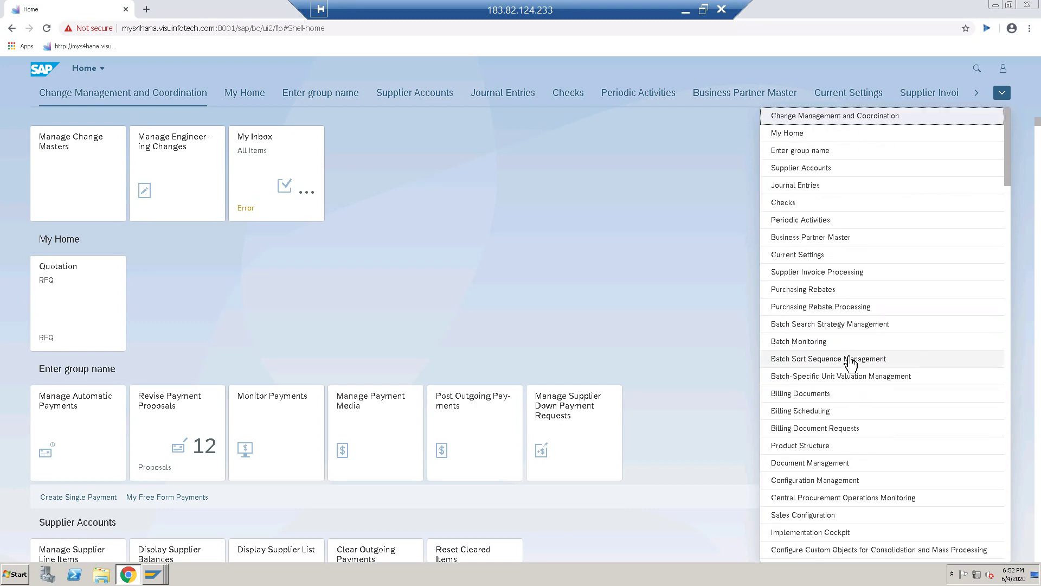
Step: Go to the Batch Management group of the launchpad and open the Manage Batches app
scroll(841, 402, down, 5)
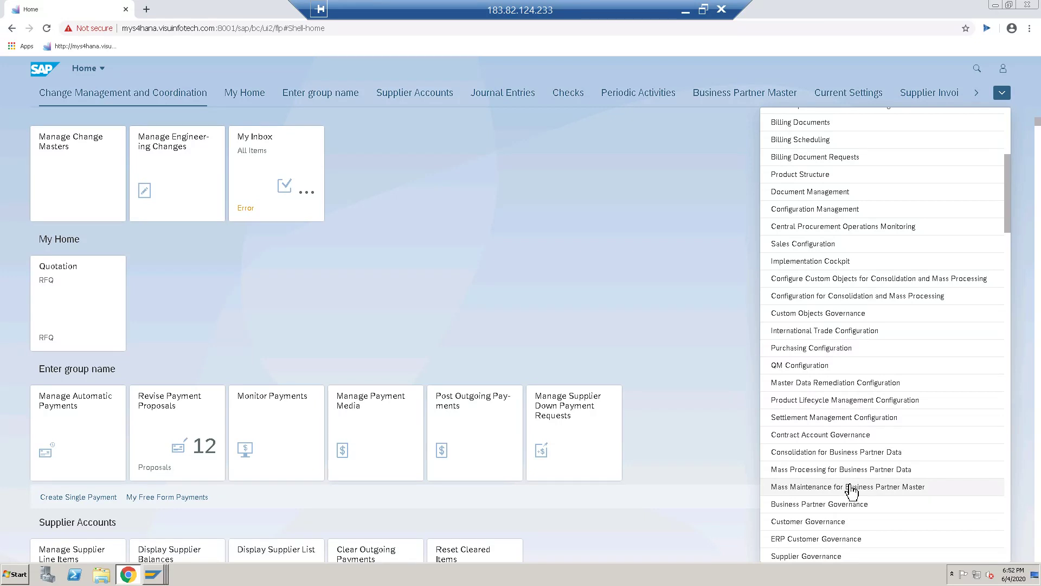
scroll(851, 490, down, 10)
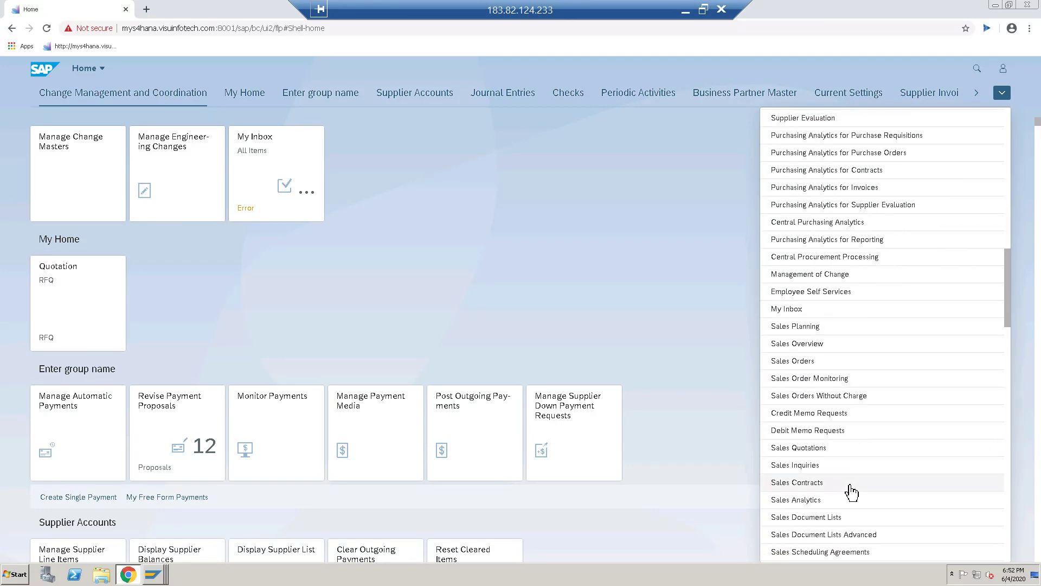
scroll(852, 491, down, 6)
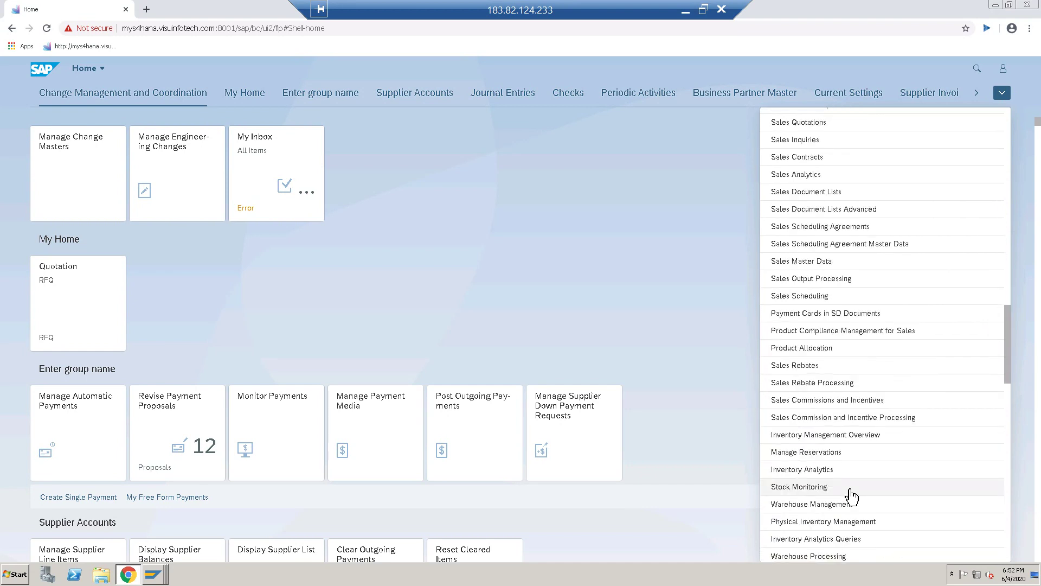
scroll(850, 491, down, 8)
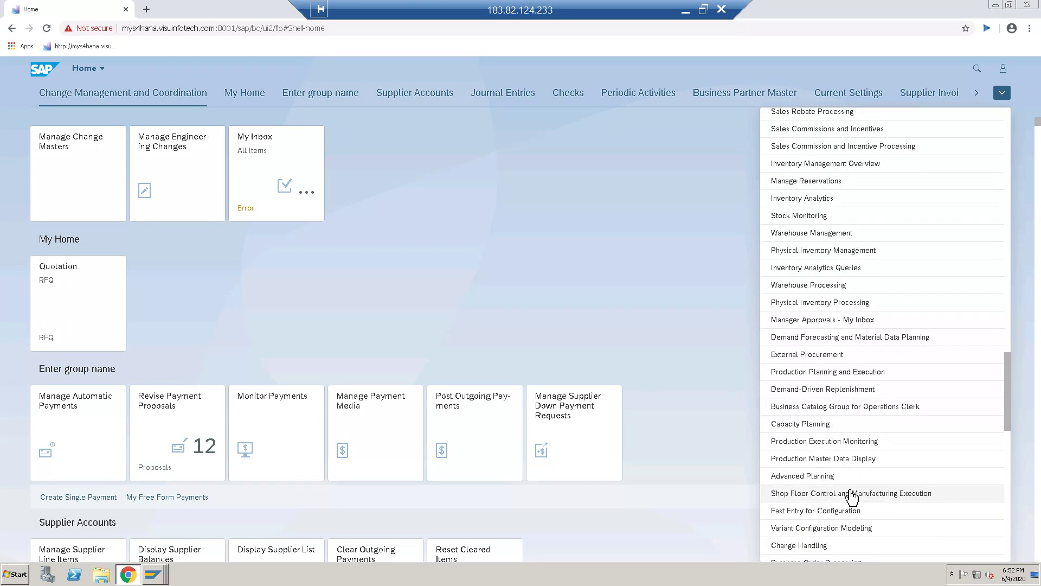
scroll(850, 494, down, 3)
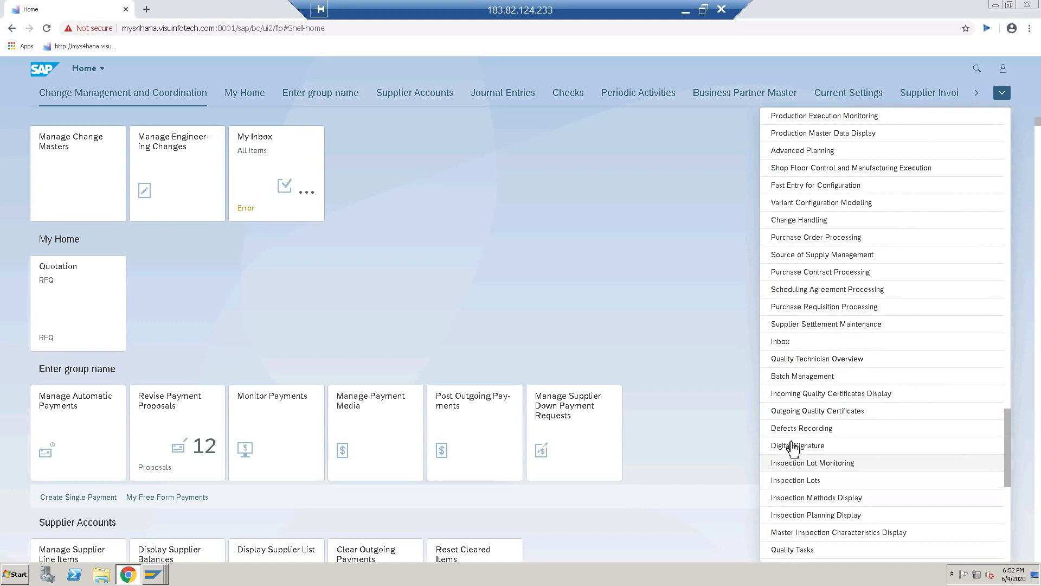
click(801, 393)
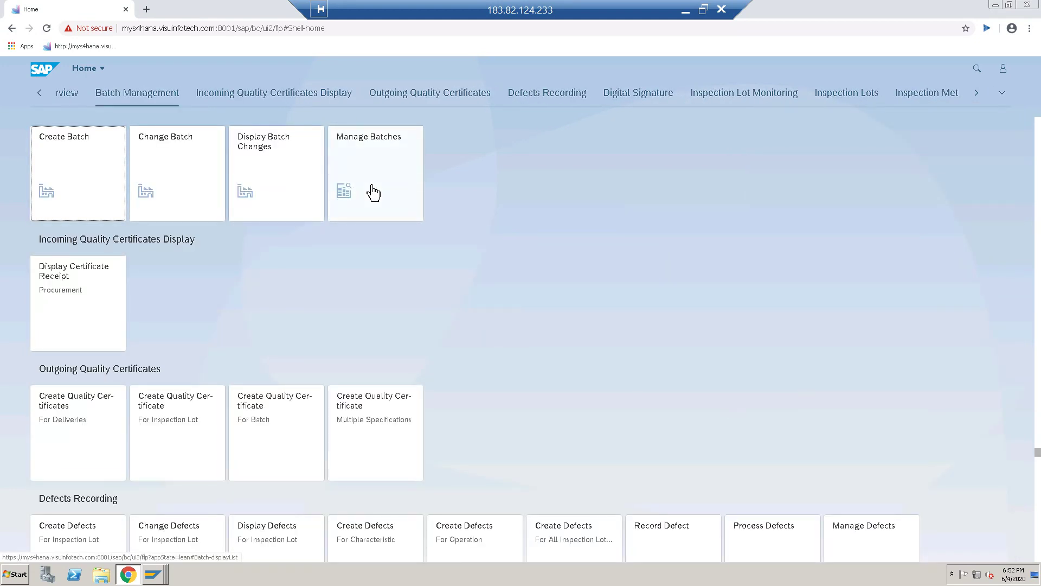
click(368, 181)
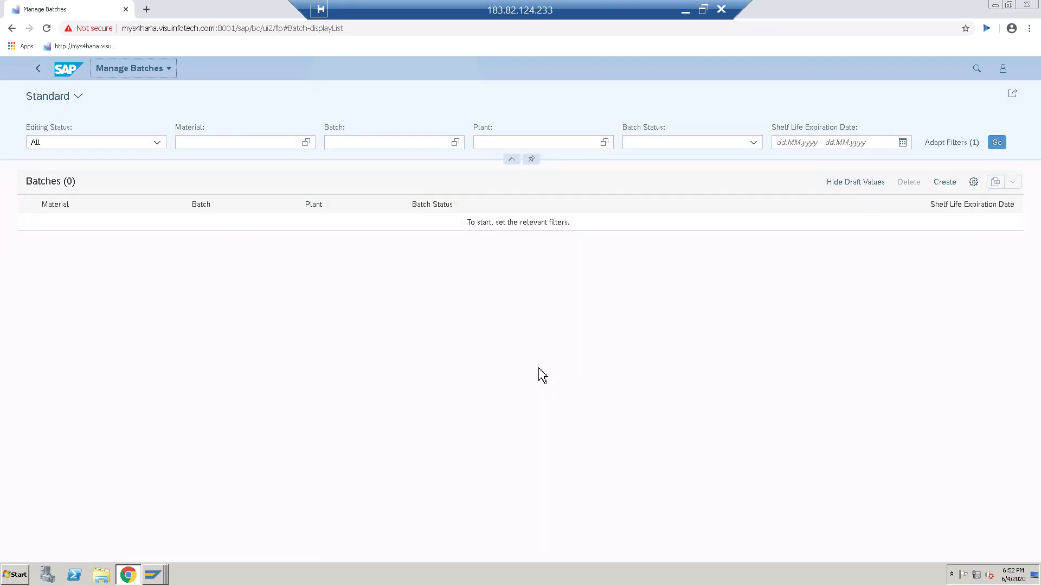
Step: Switch to SAP GUI and open the MRP 1 to MRP 4 views of material 800000030 in plant SF01 for changing
click(166, 570)
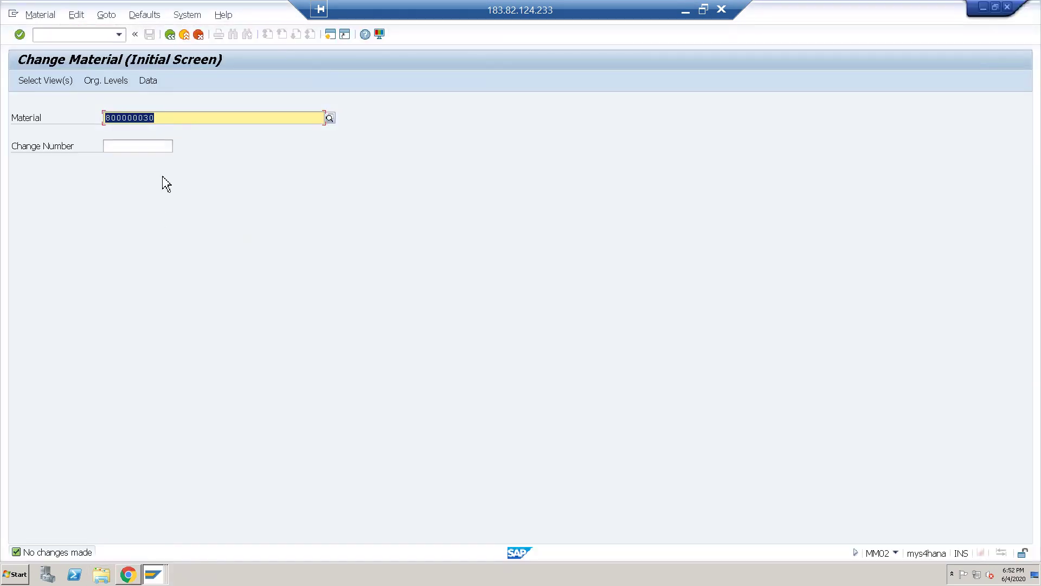
key(Return)
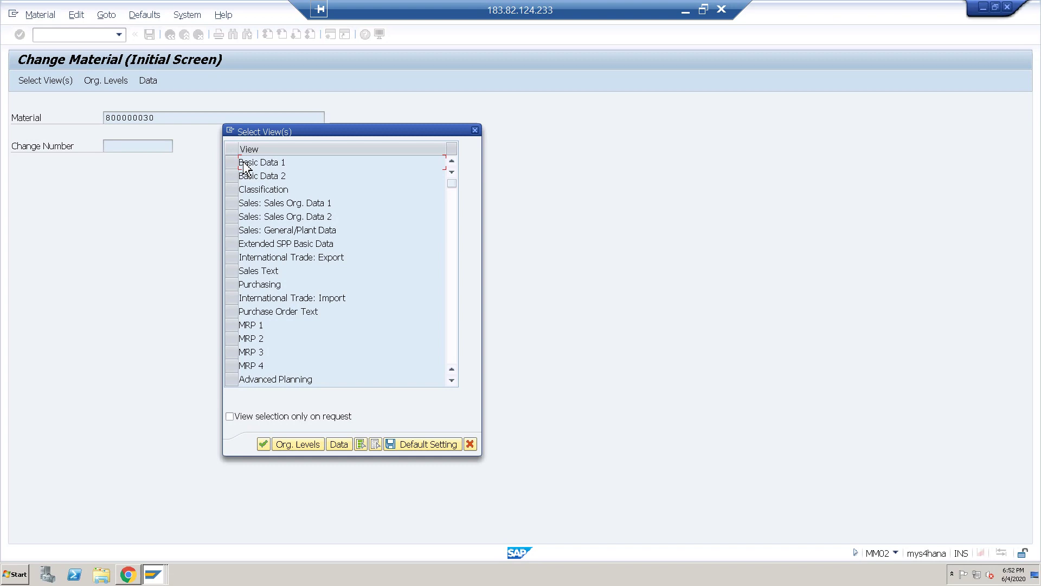
drag(231, 325, 234, 338)
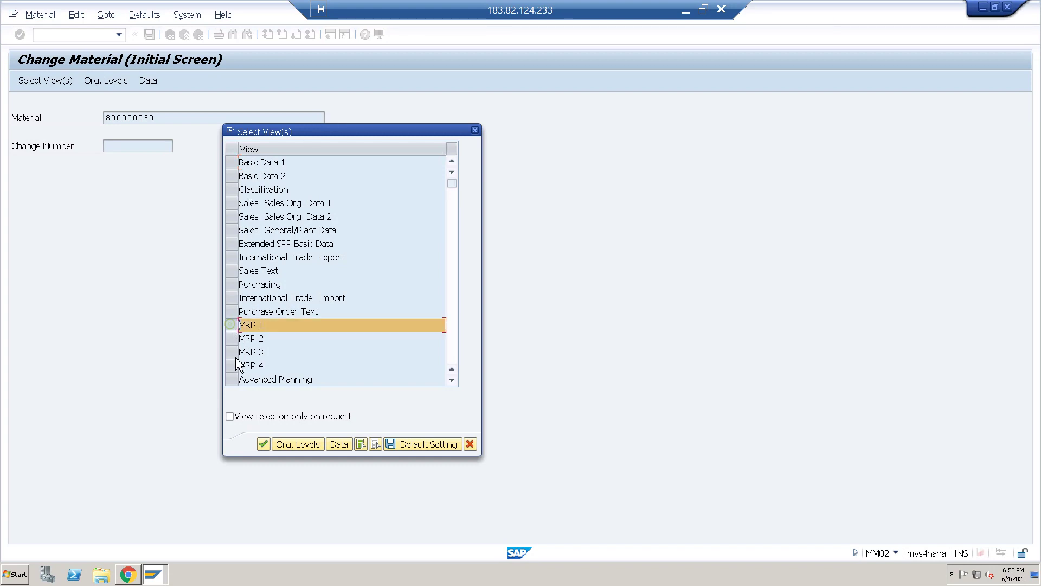
click(237, 353)
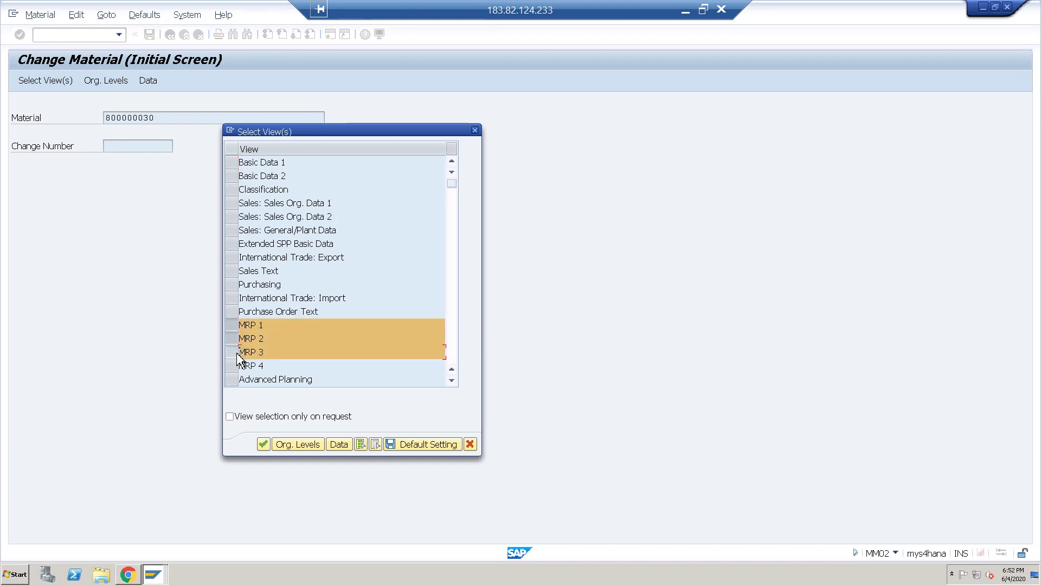
click(240, 365)
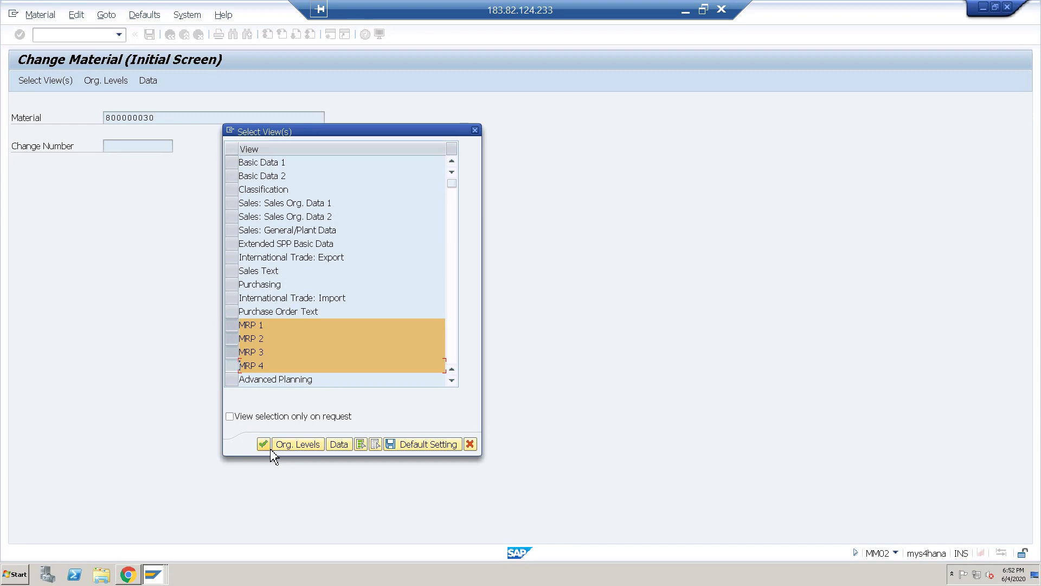
scroll(453, 395, down, 3)
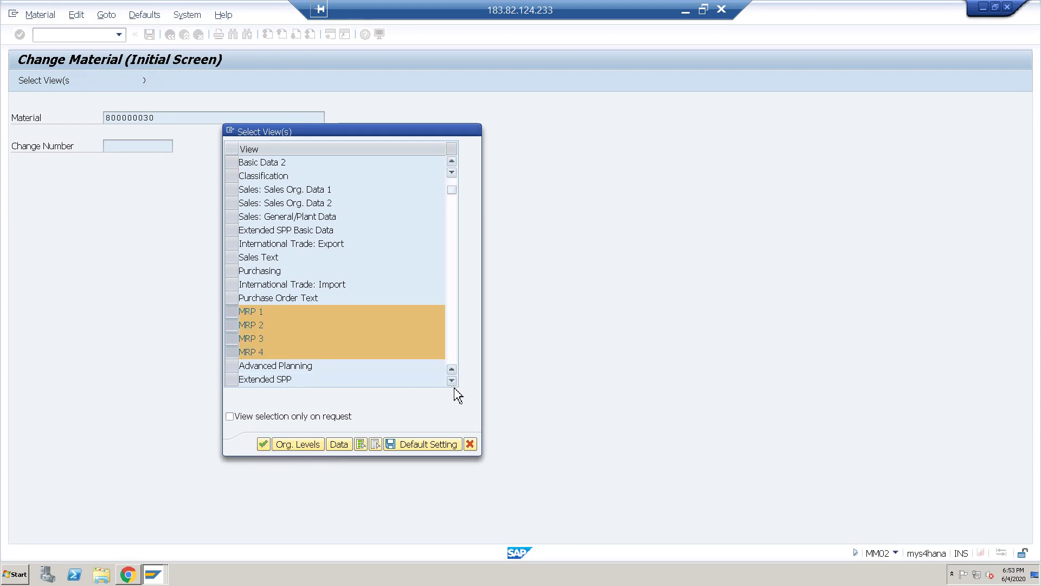
click(263, 445)
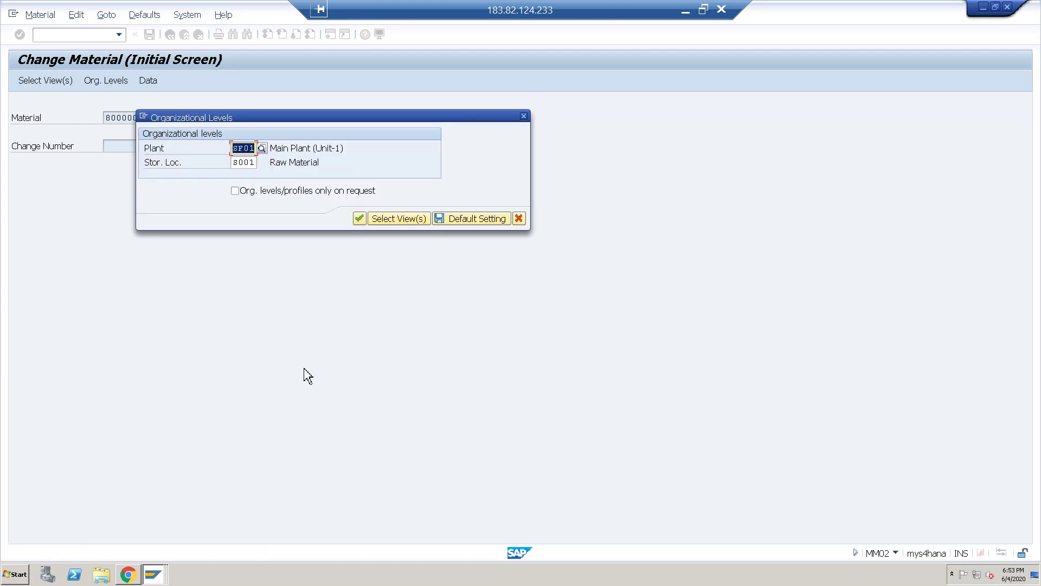
click(360, 223)
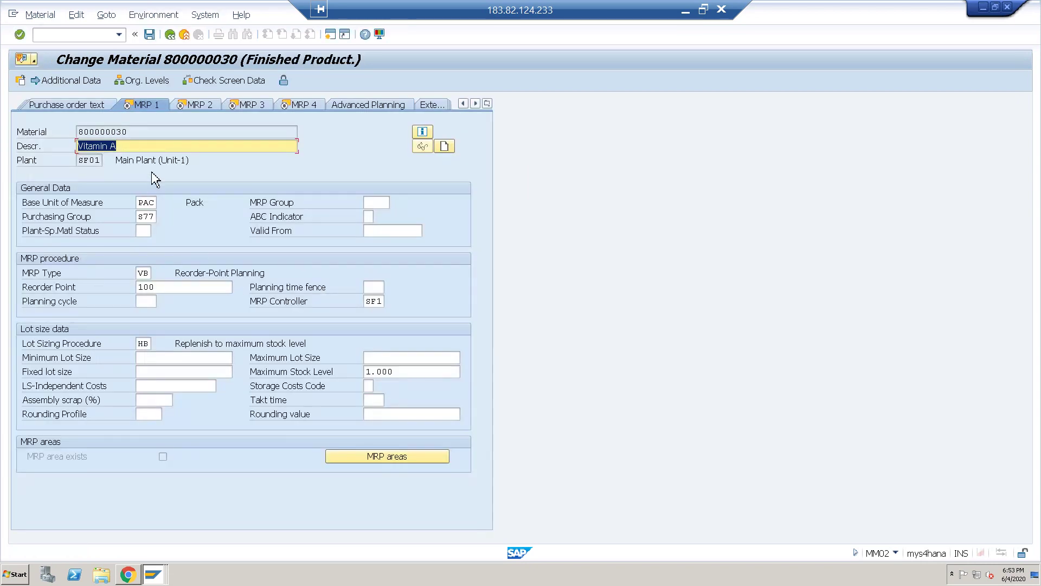
Step: Set the MRP type to D1 and change the lot sizing procedure in the MRP 1 view of material 800000030
click(149, 272)
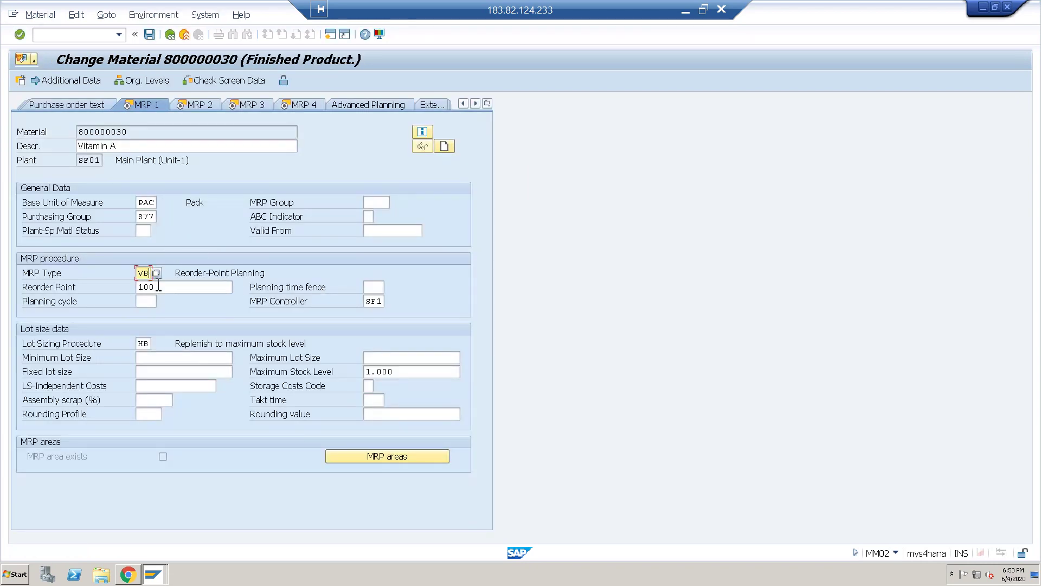
key(BackSpace)
key(BackSpace)
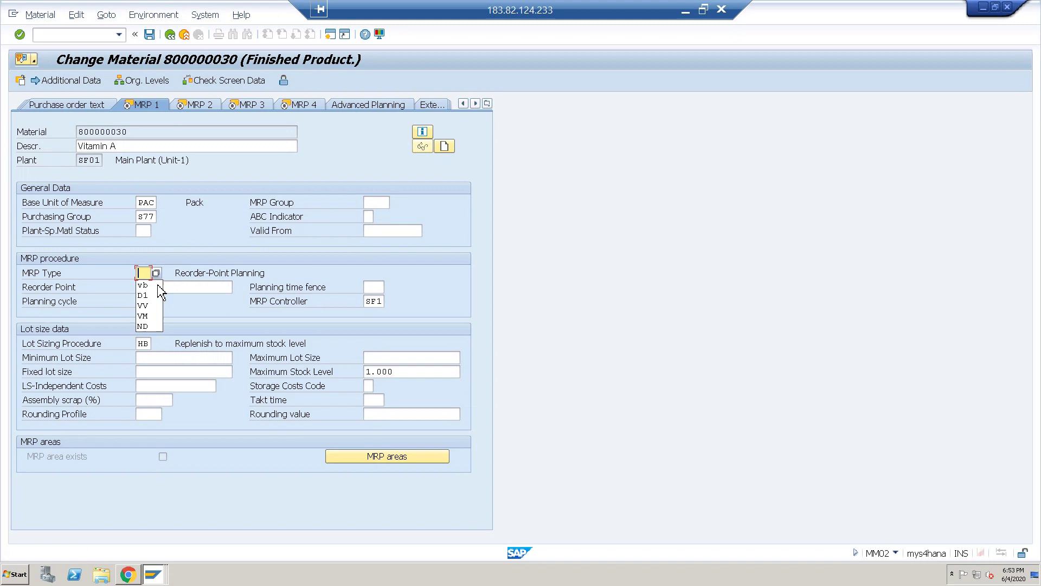
text(d1)
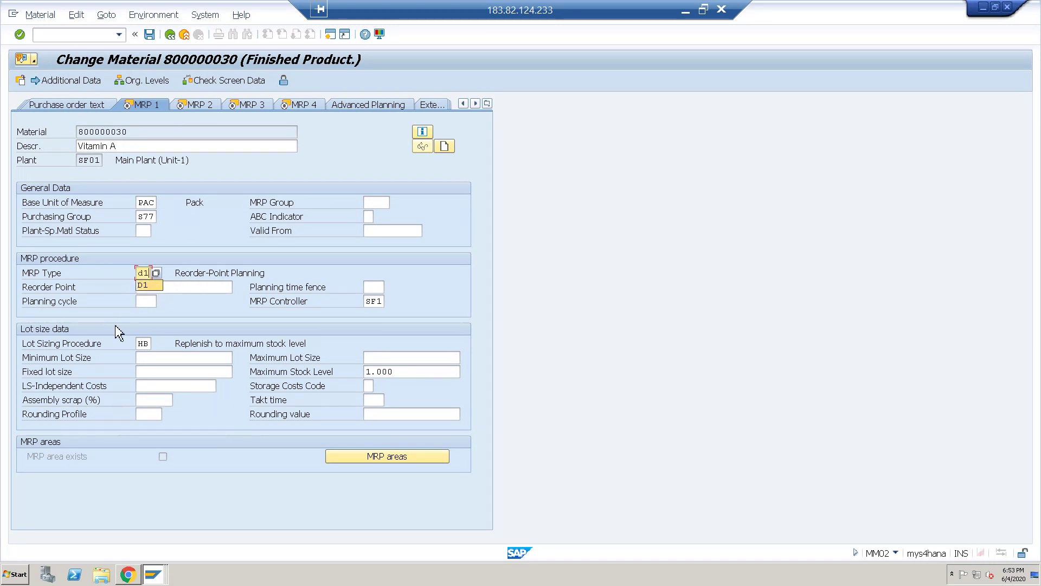
click(151, 345)
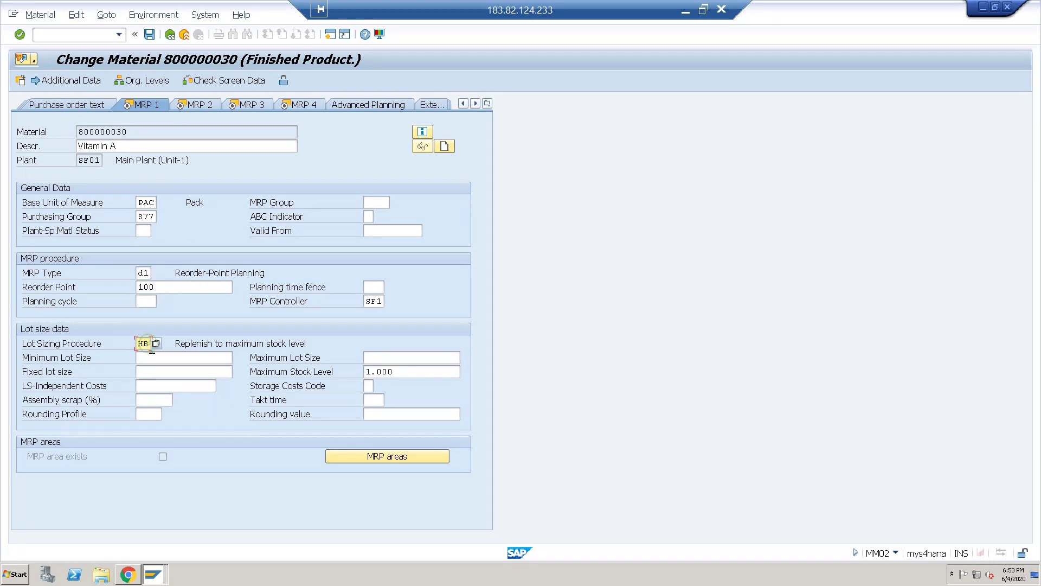
key(BackSpace)
text(1)
key(Return)
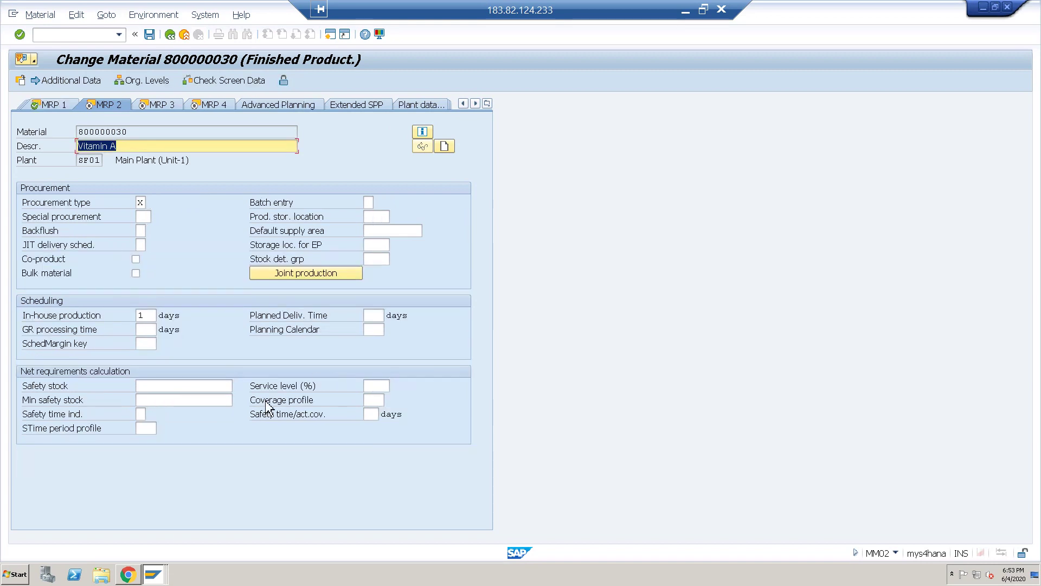
Step: Go through the MRP 2, MRP 3 and MRP 4 views of the material and exit the last data screen
key(Return)
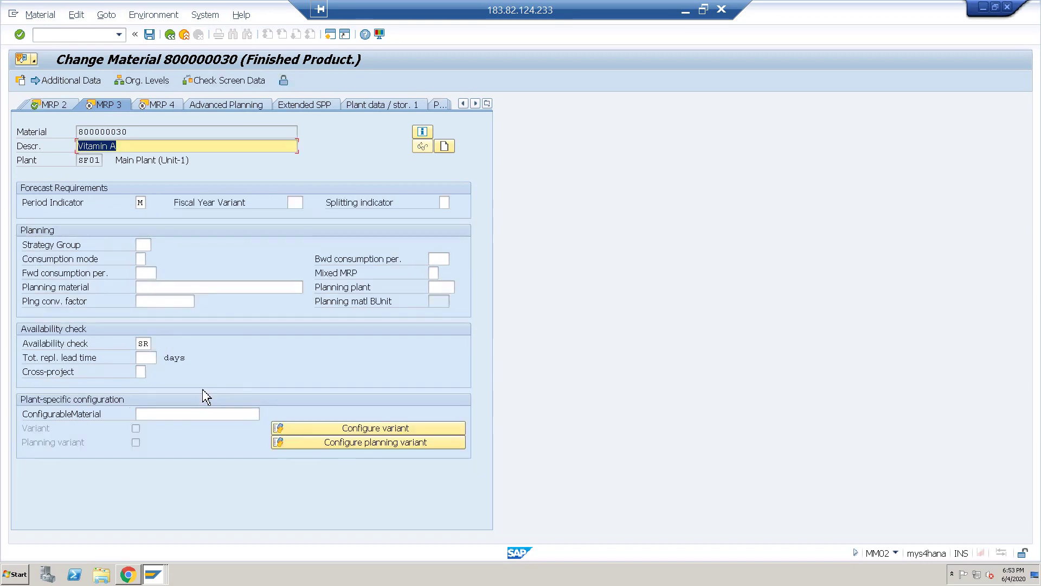
key(Return)
key(Return)
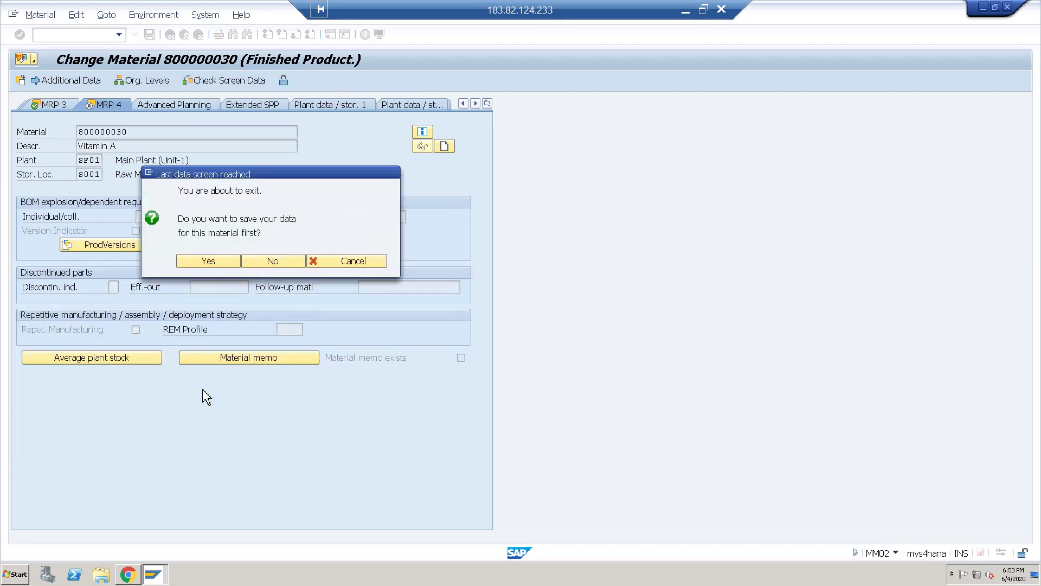
Step: Set the safety stock of material 800000030 to 97 and save the material master
key(Return)
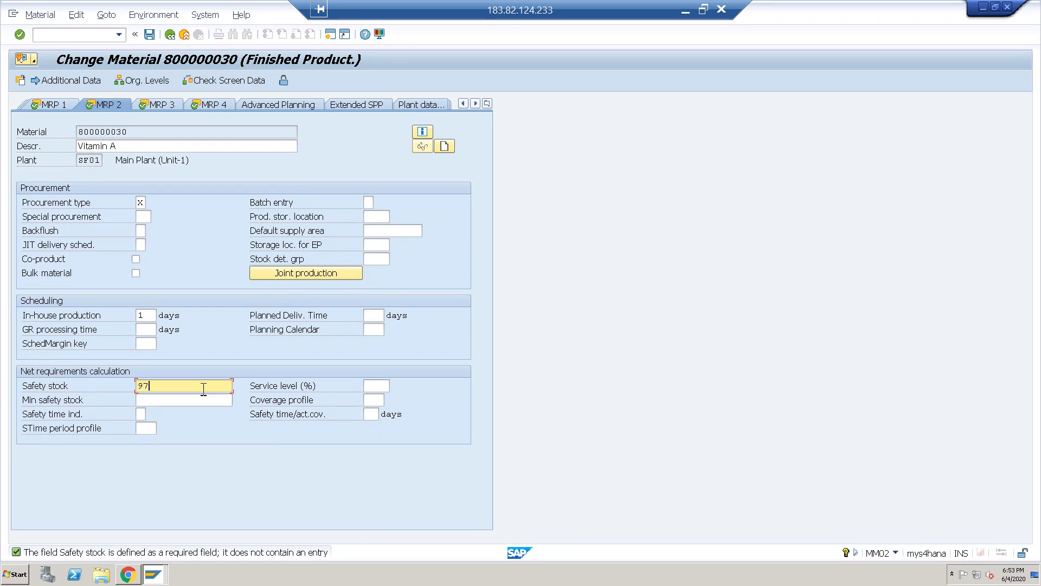
text(97)
key(Return)
key(Return)
key(Return)
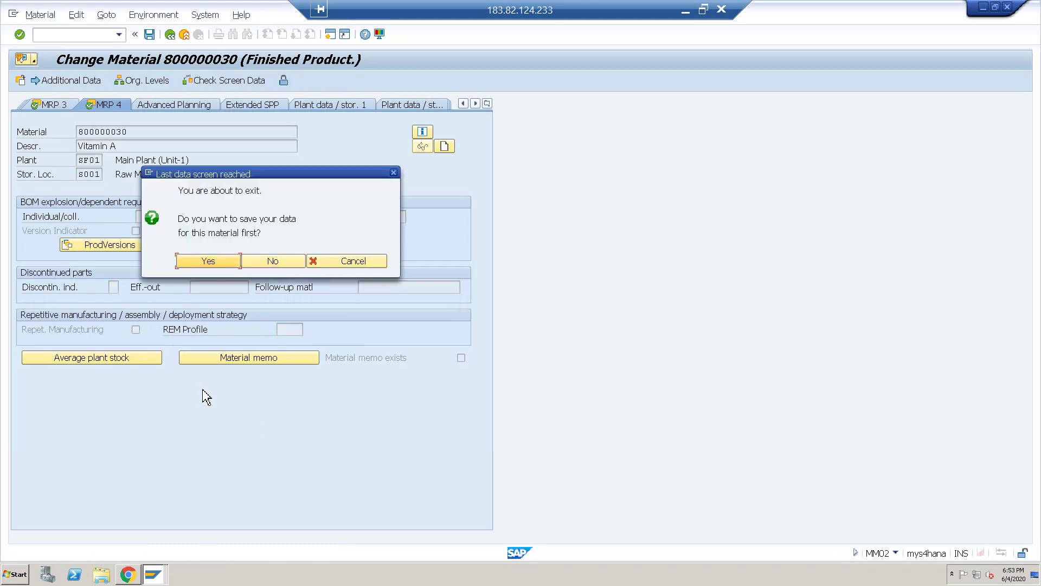
key(Return)
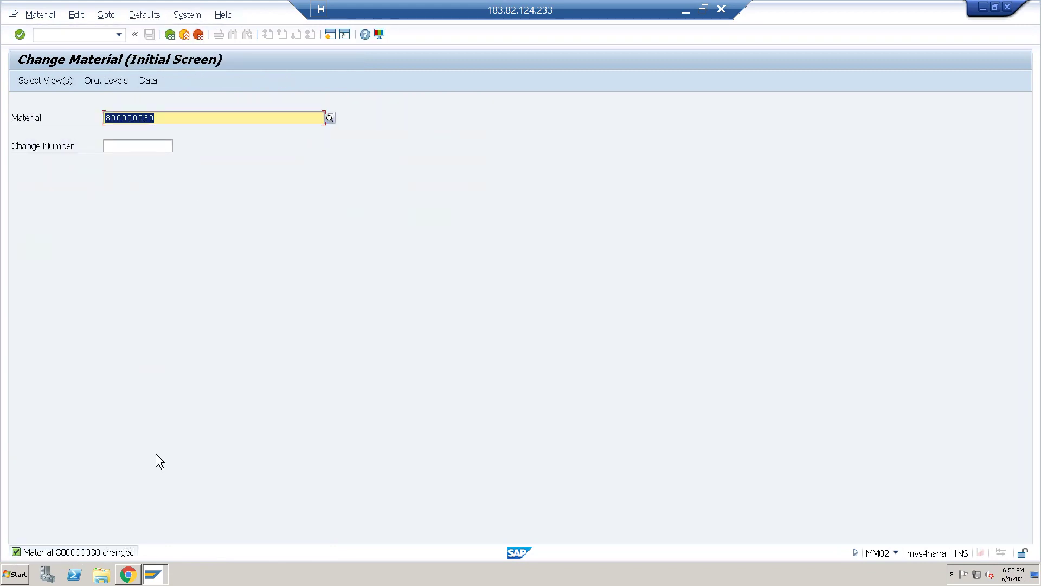
Step: Try to run MRP Live through program PPH_MRP_START in transaction SE38 for material 800000030 in plant SF01
click(109, 36)
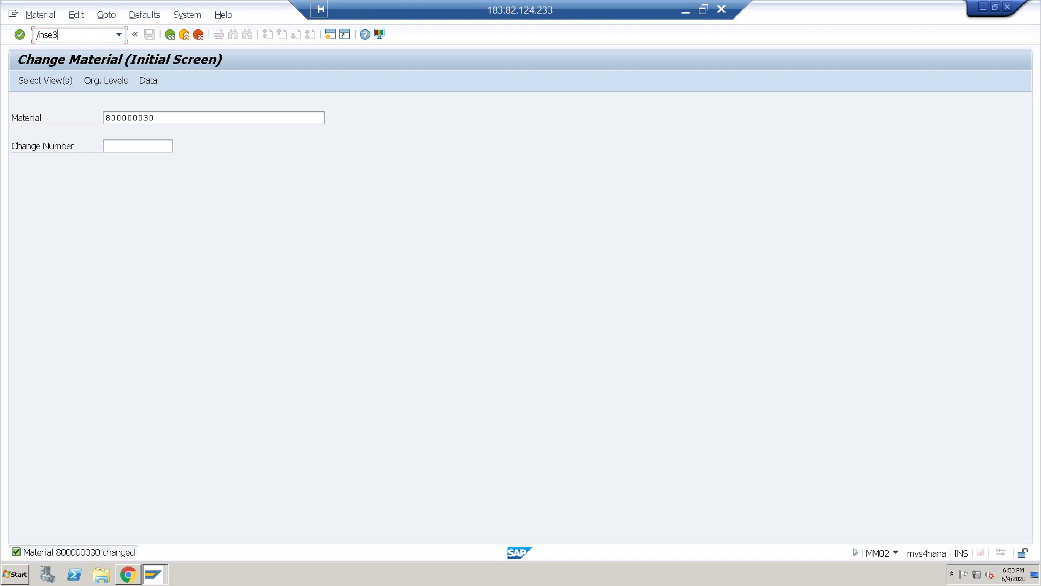
key(Return)
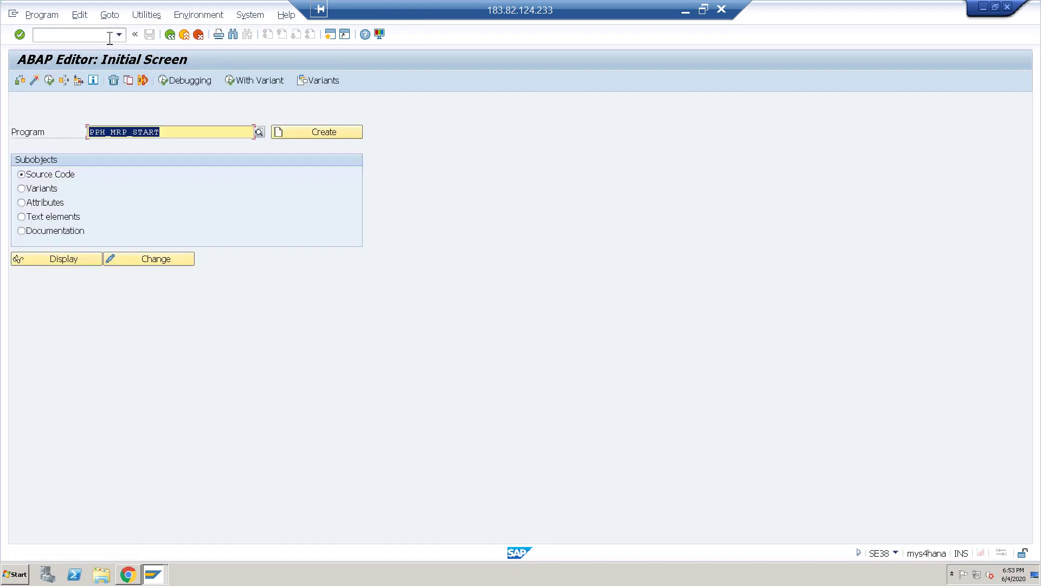
click(50, 82)
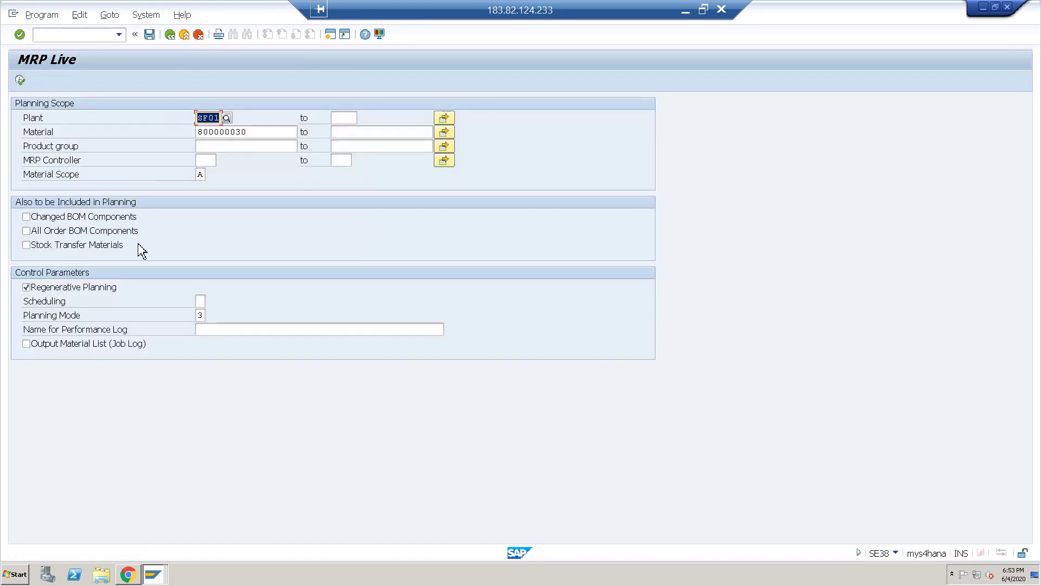
click(20, 80)
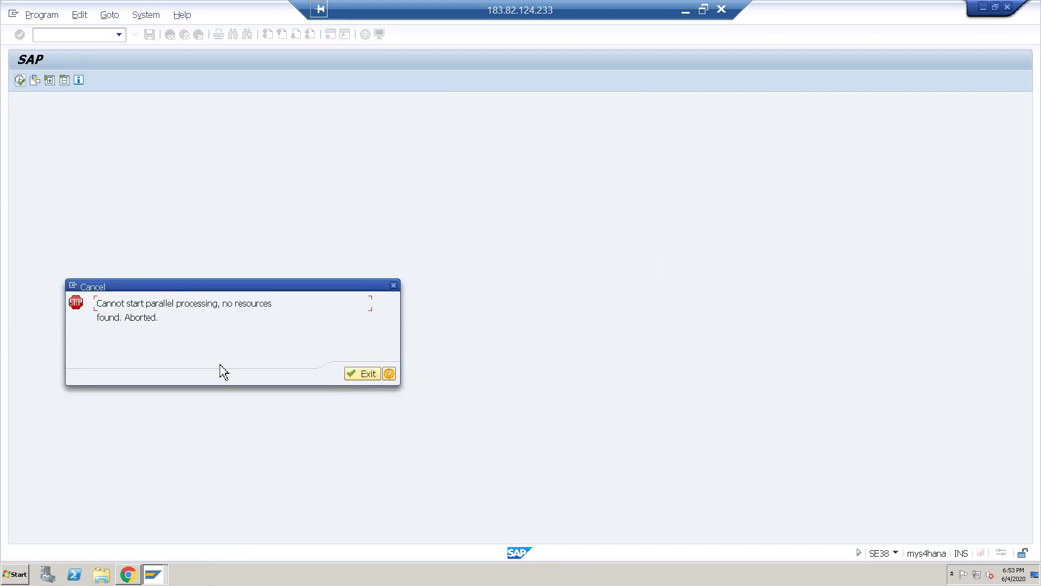
key(Return)
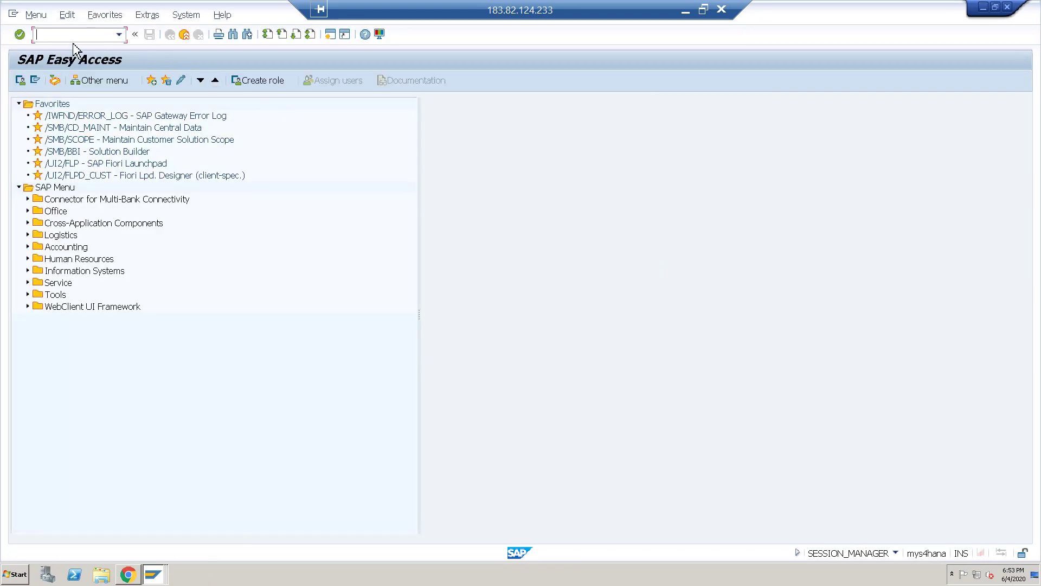
Step: Run program PPH_MRP_SET_PLAN_IN_ABAP from SE38 to review MRP on HANA issues and settings for material 800000030 in plant SF01
text(se38)
key(Return)
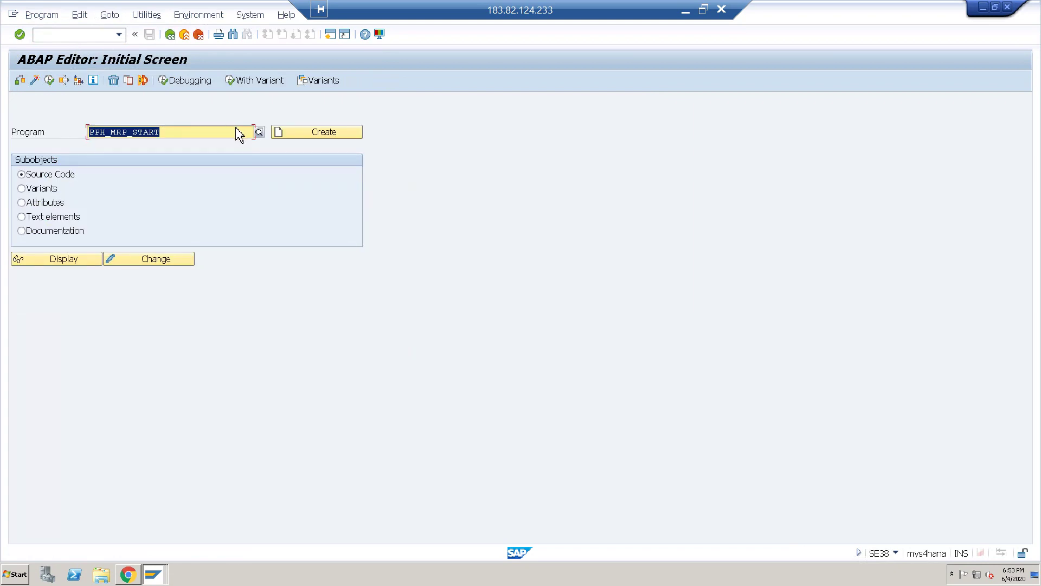
key(BackSpace)
key(Down)
key(Down)
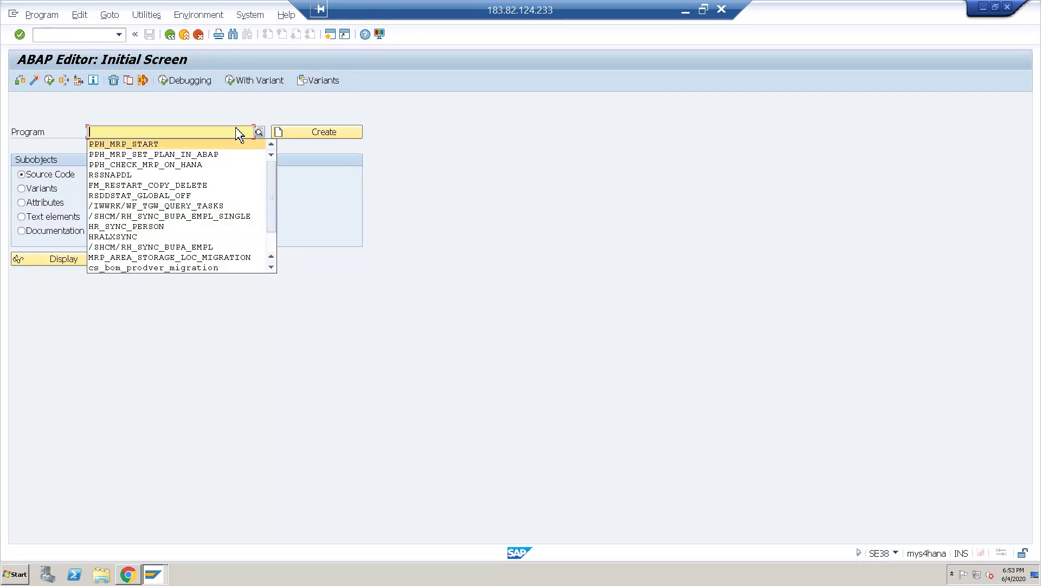
key(Return)
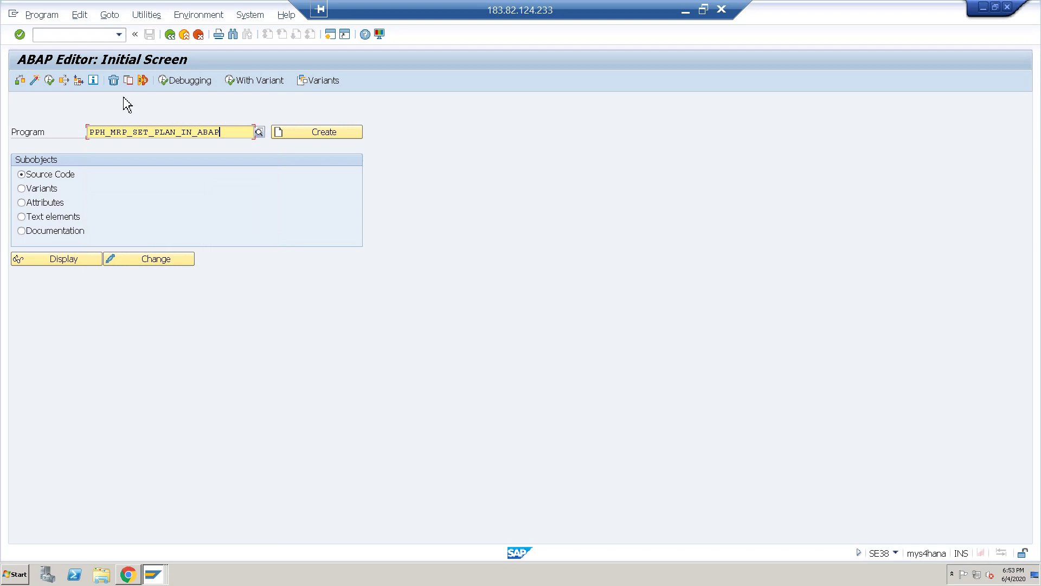
click(51, 81)
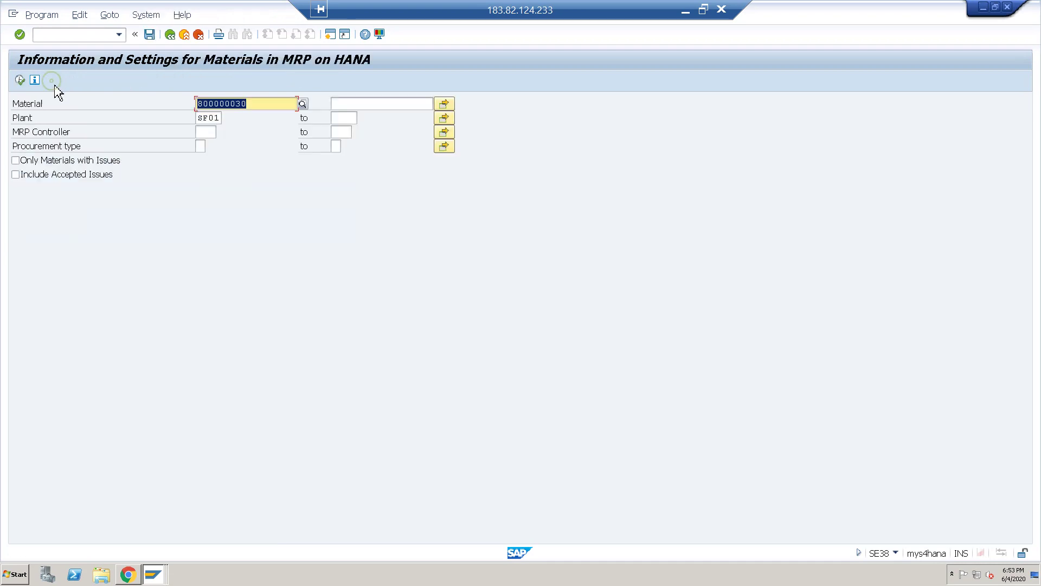
click(20, 80)
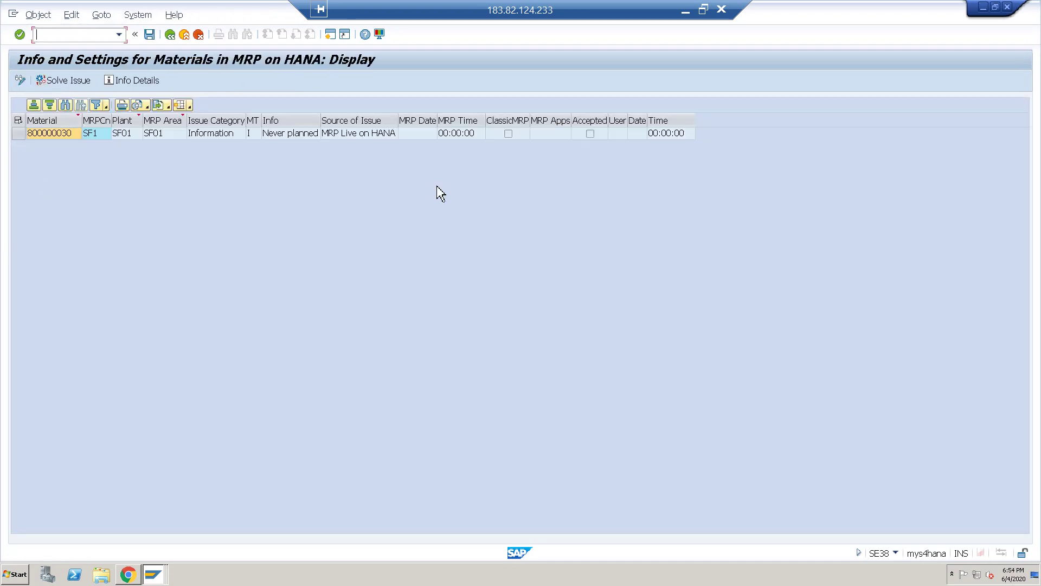
click(170, 35)
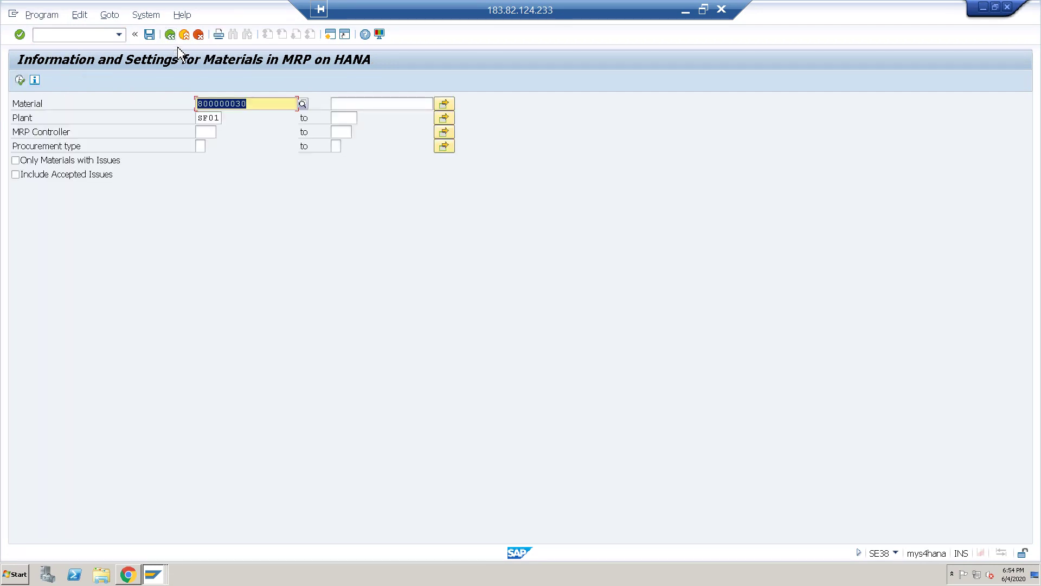
click(171, 34)
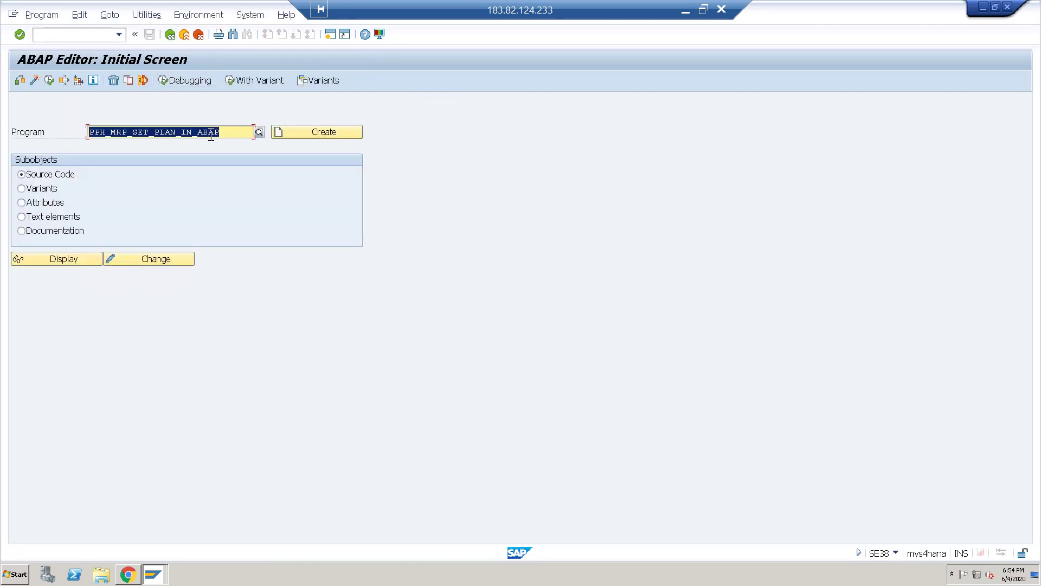
Step: Run program PPH_CHECK_MRP_ON_HANA for material 800000030 in plant SF01 and review the MRP Live check in compact display
key(BackSpace)
key(Down)
key(Down)
key(Down)
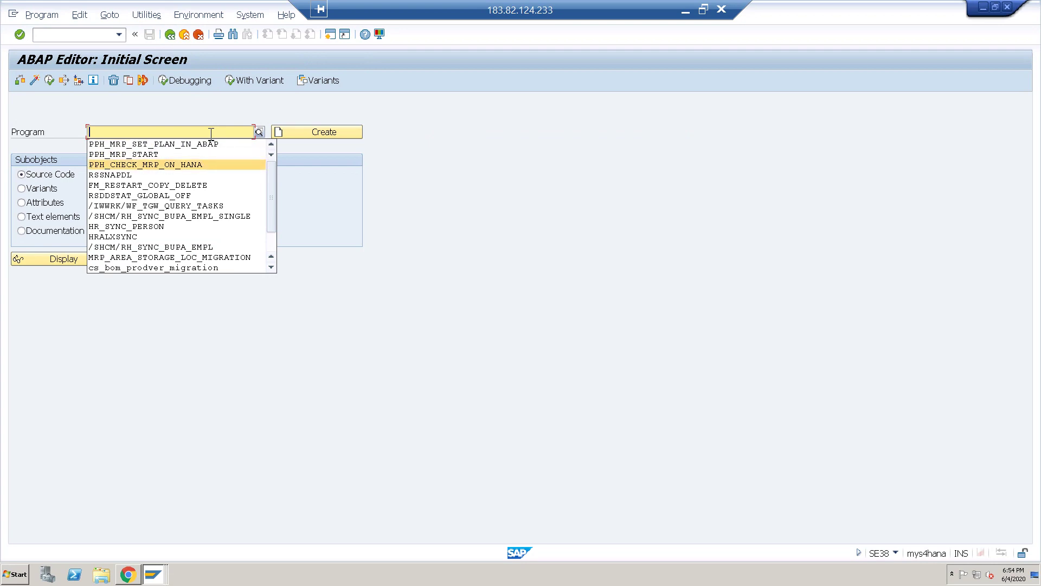
key(Return)
click(48, 81)
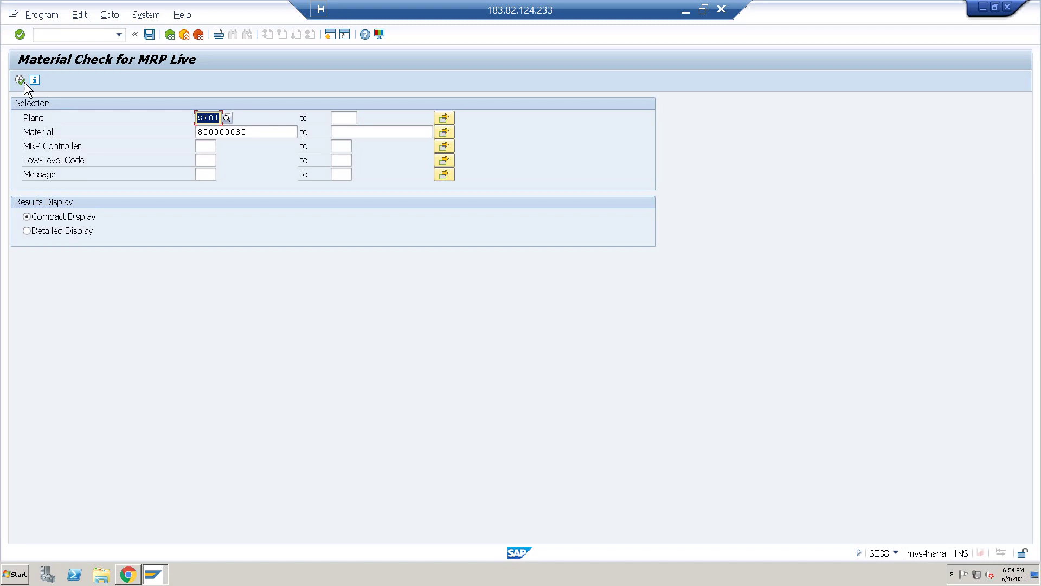
click(20, 80)
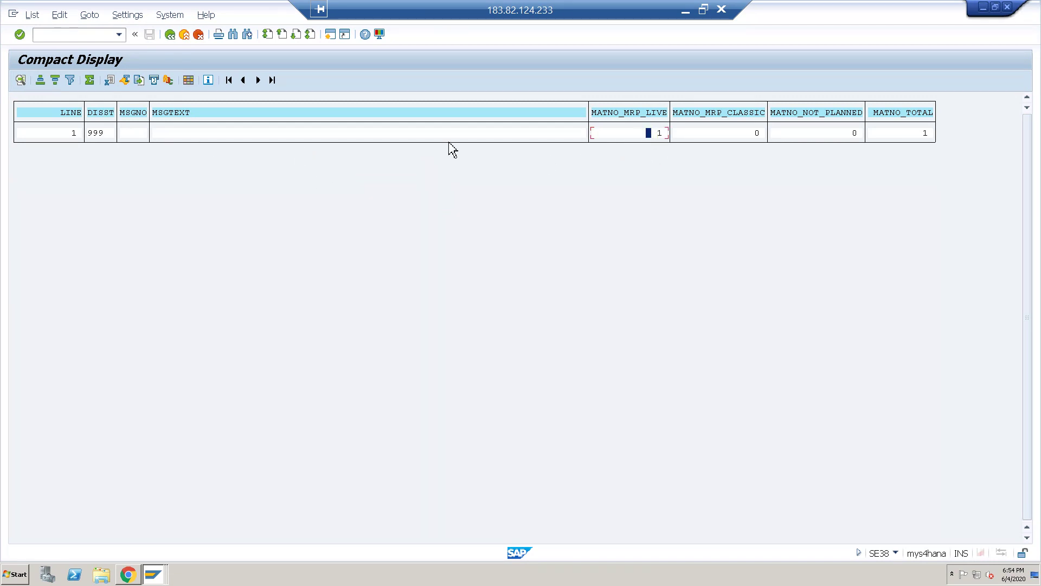
click(54, 136)
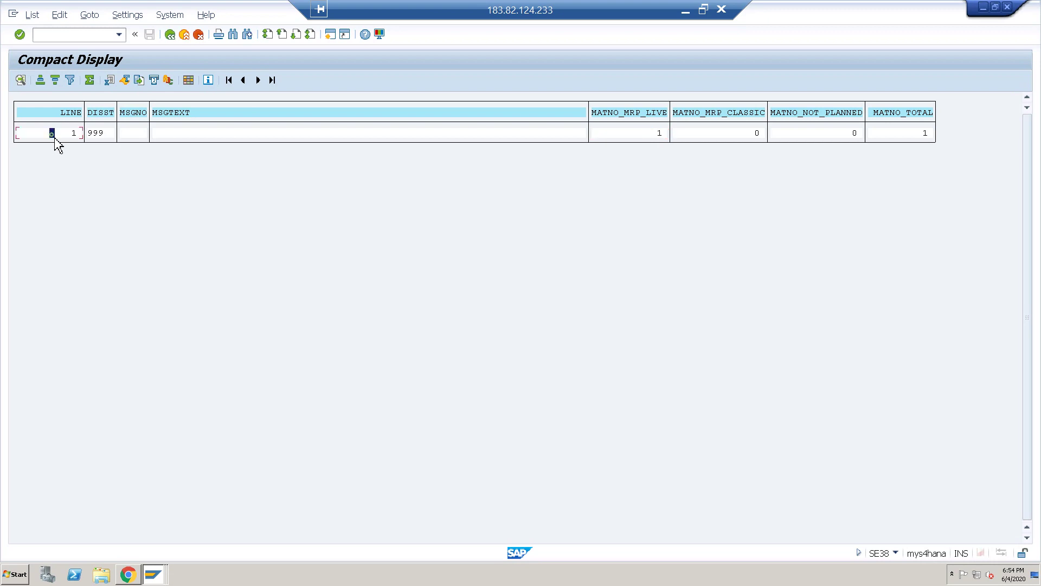
click(170, 35)
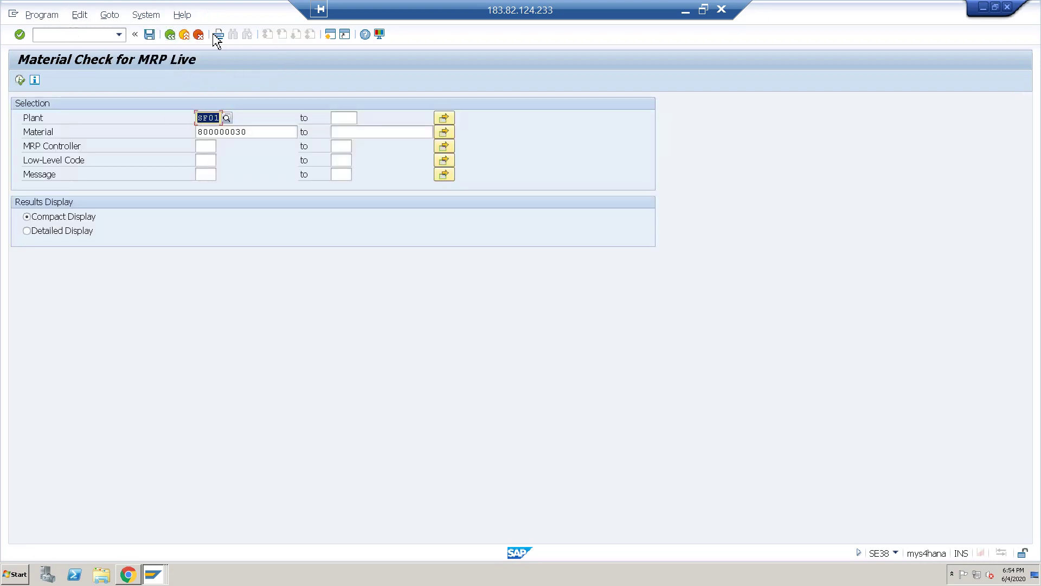
click(169, 35)
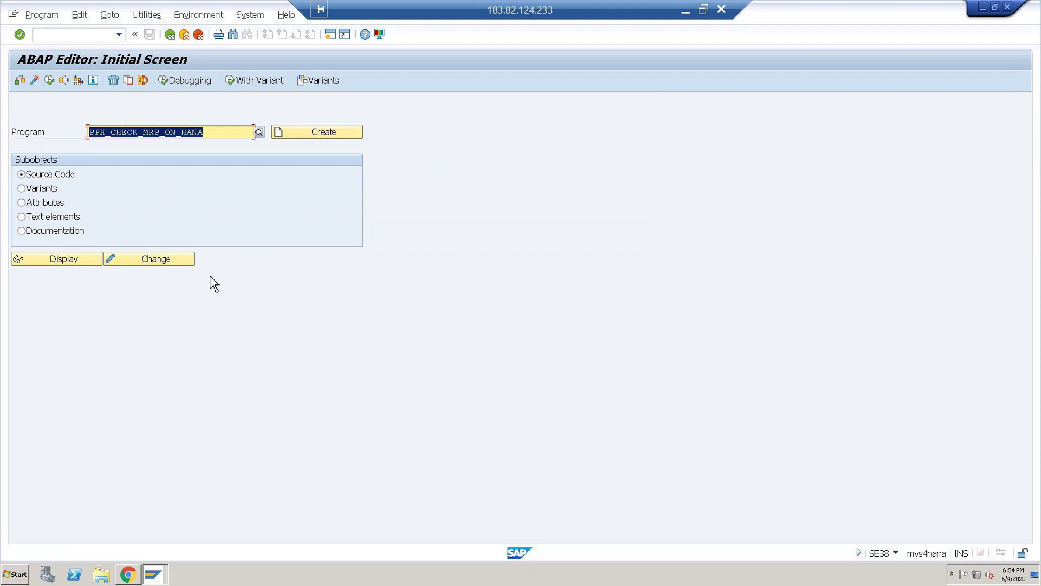
Step: Switch to the Manage Batches app in Chrome, create a new batch and open the material selection
click(126, 580)
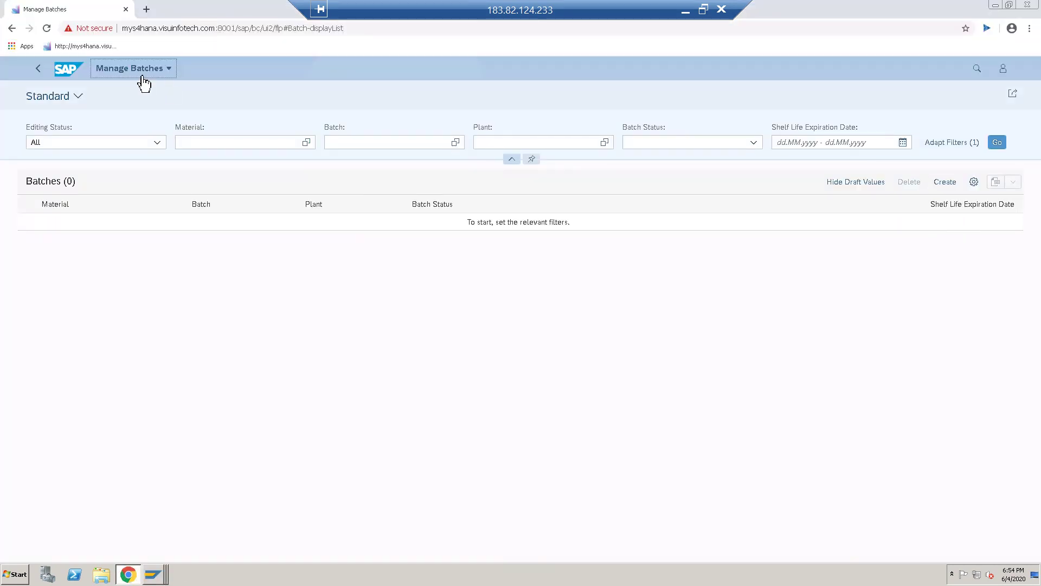
click(947, 183)
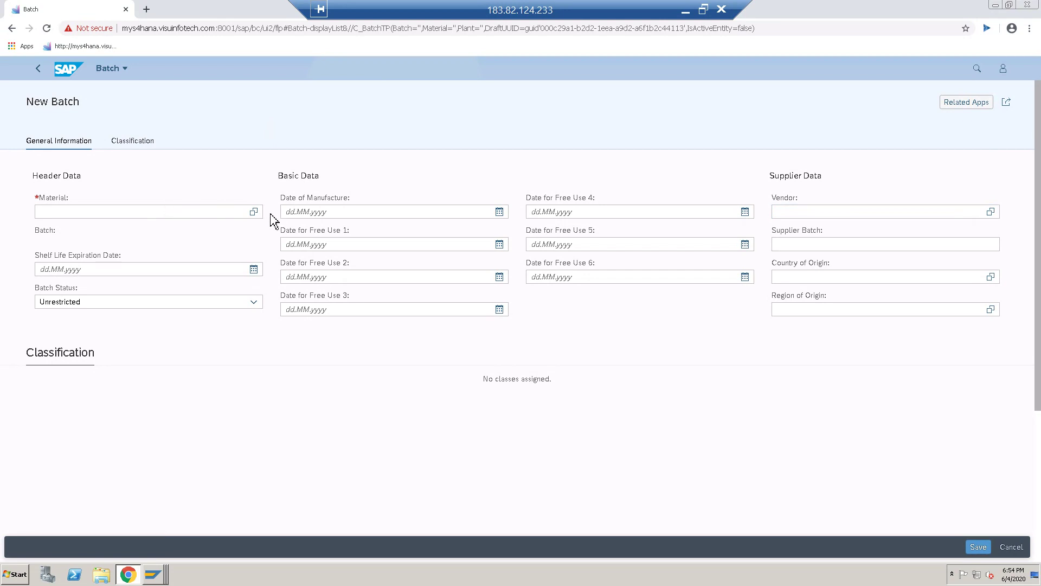
click(254, 212)
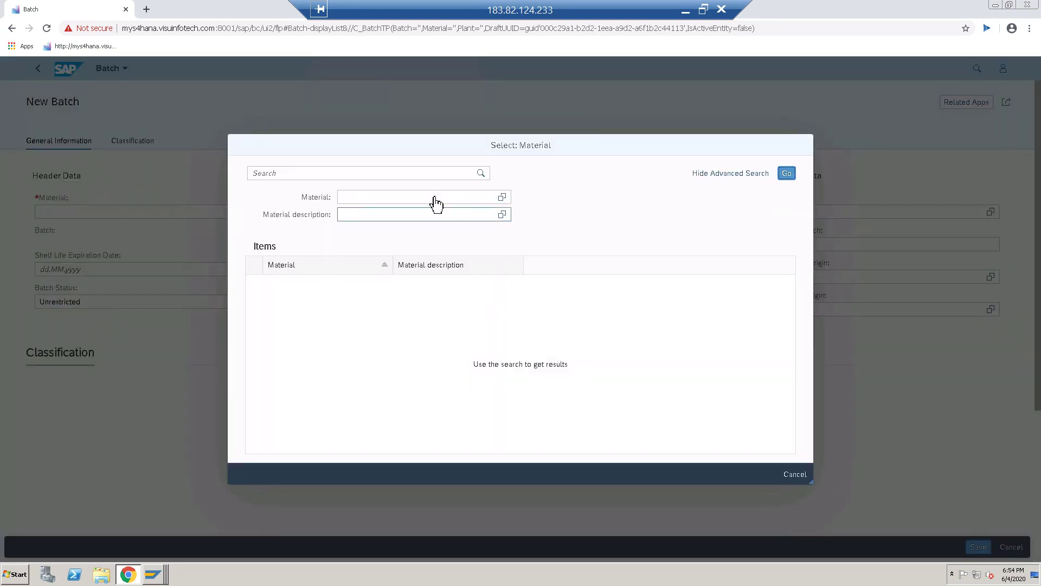
Step: Search the materials for "vitamin c"
click(332, 175)
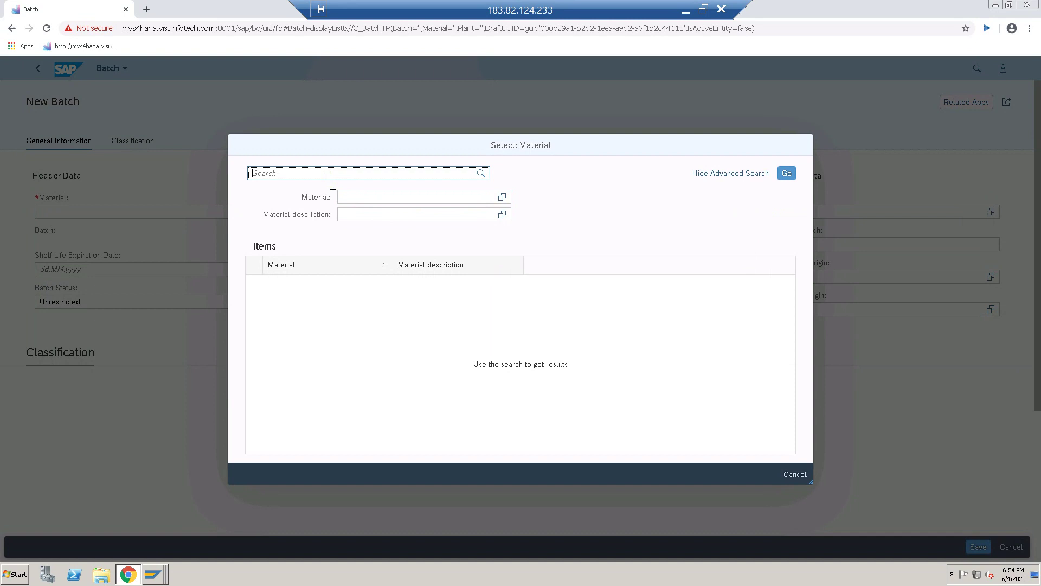
text(v)
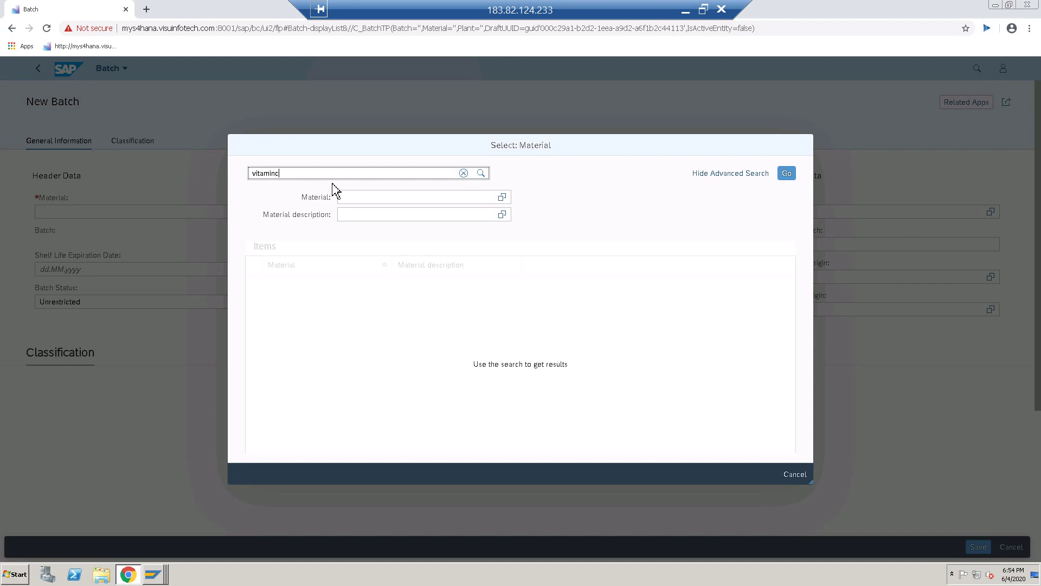
text(itamin c)
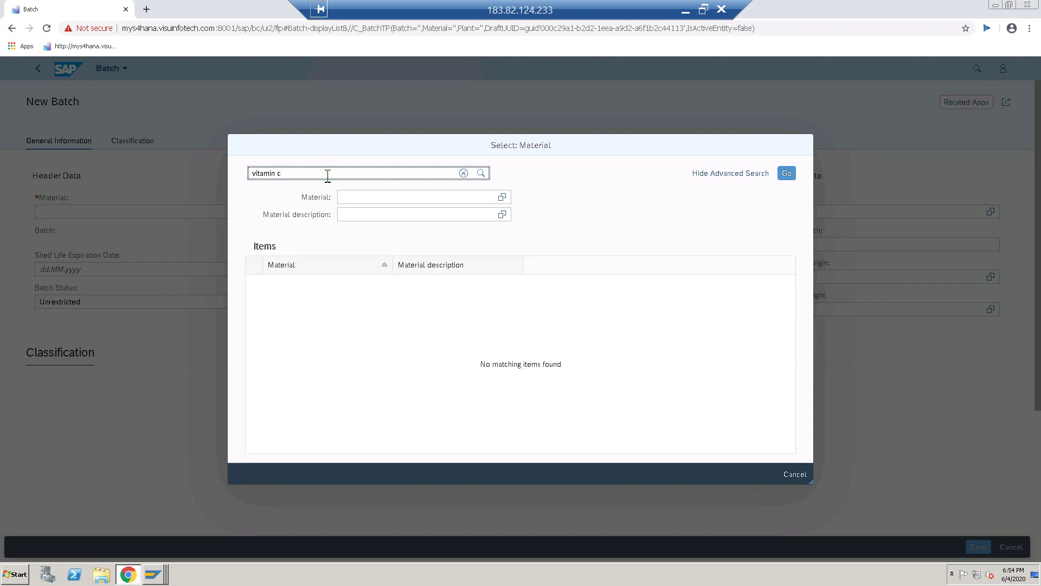
Step: Clear the search term and list all available materials
key(BackSpace)
key(BackSpace)
click(328, 174)
key(BackSpace)
key(BackSpace)
key(BackSpace)
key(BackSpace)
key(BackSpace)
key(BackSpace)
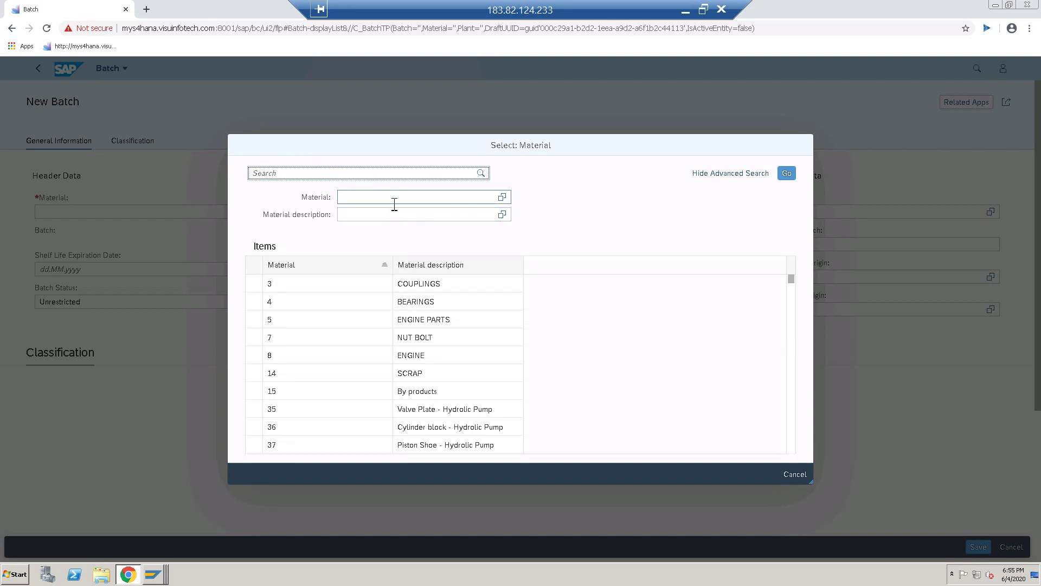
Step: Search the materials by the description "vita" and remove that filter
click(371, 215)
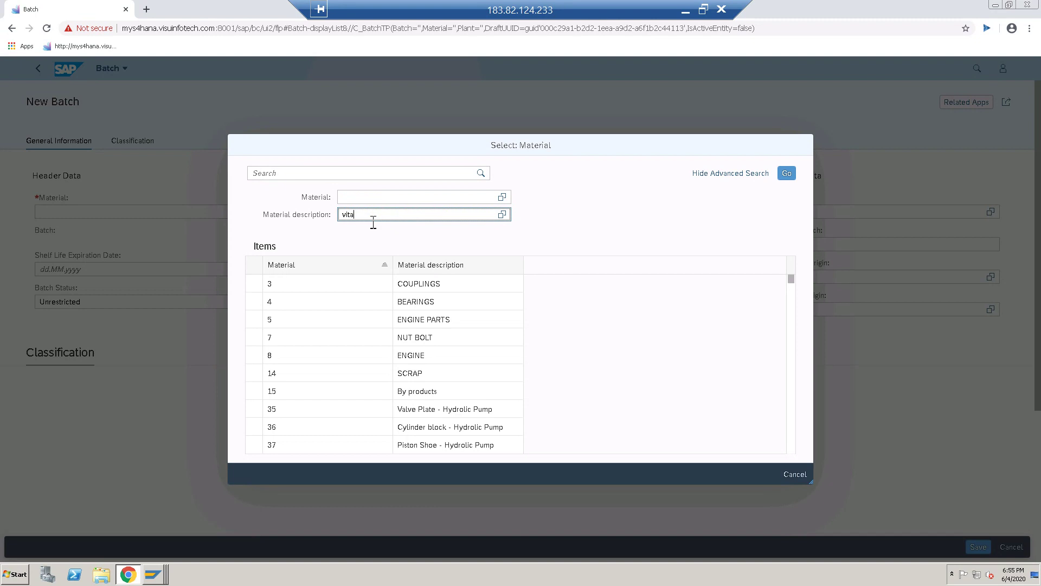
key(Return)
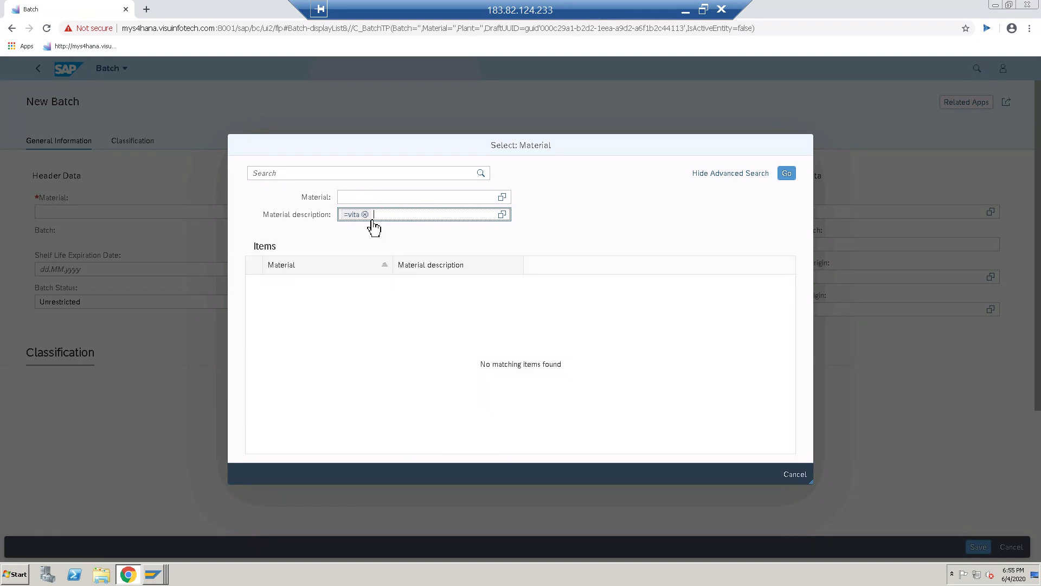
click(364, 214)
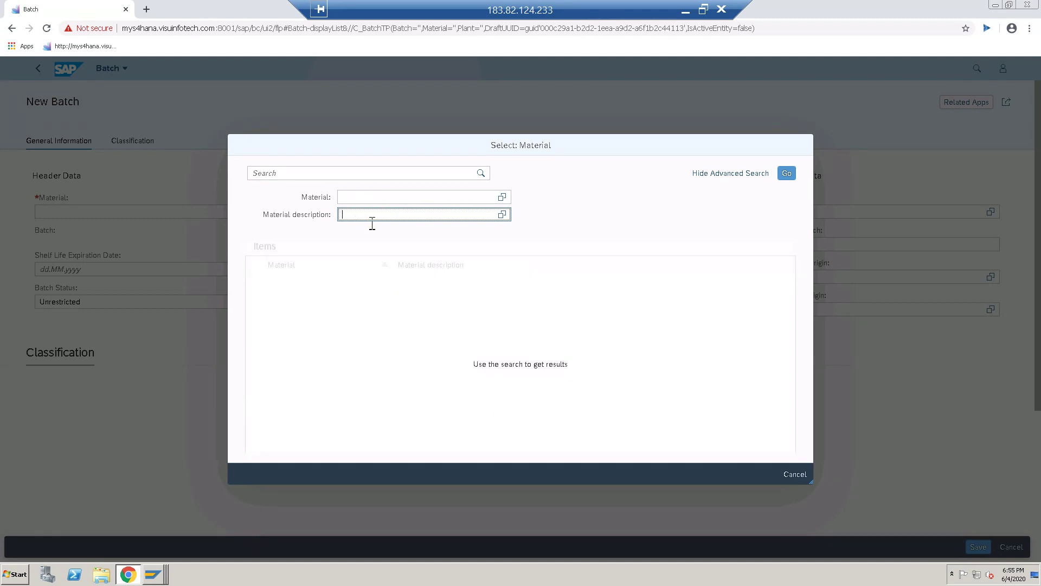
click(501, 215)
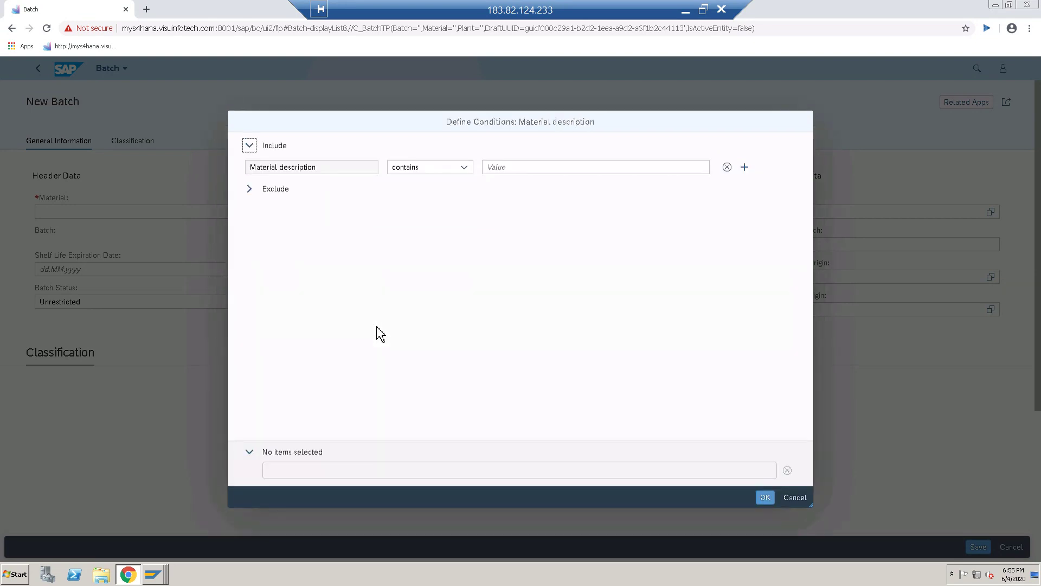
click(795, 498)
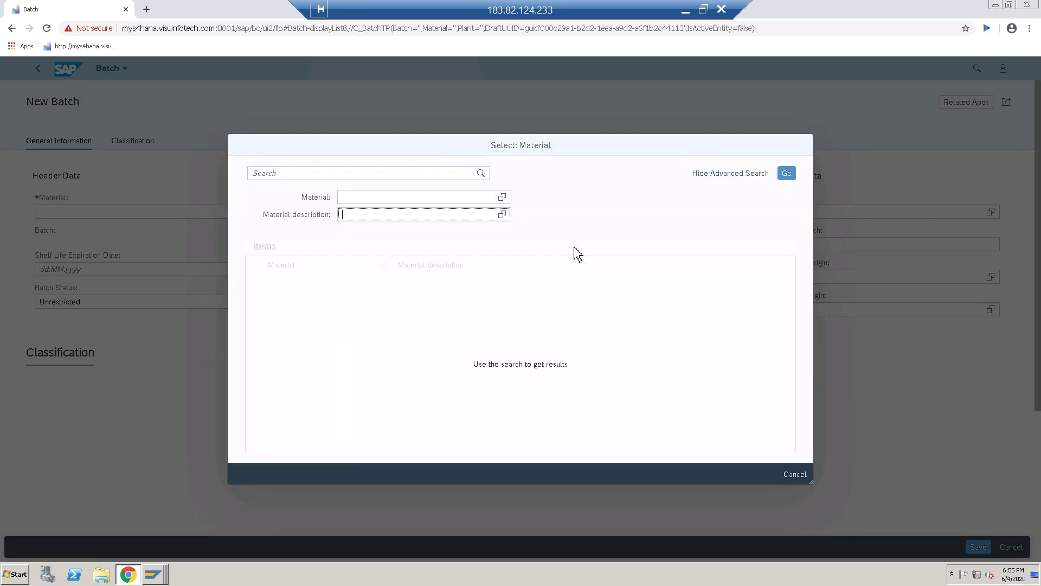
click(503, 197)
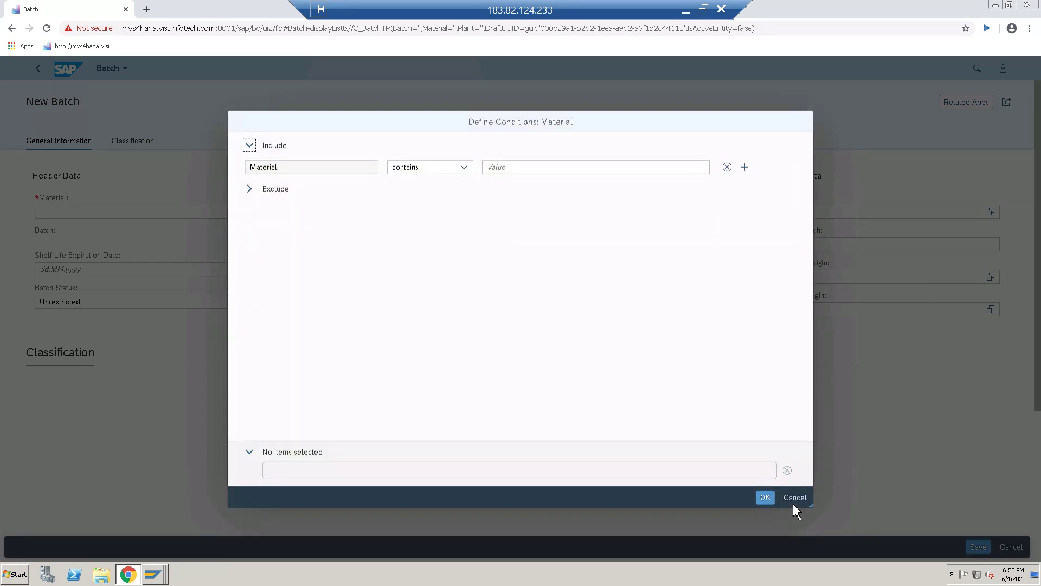
click(795, 497)
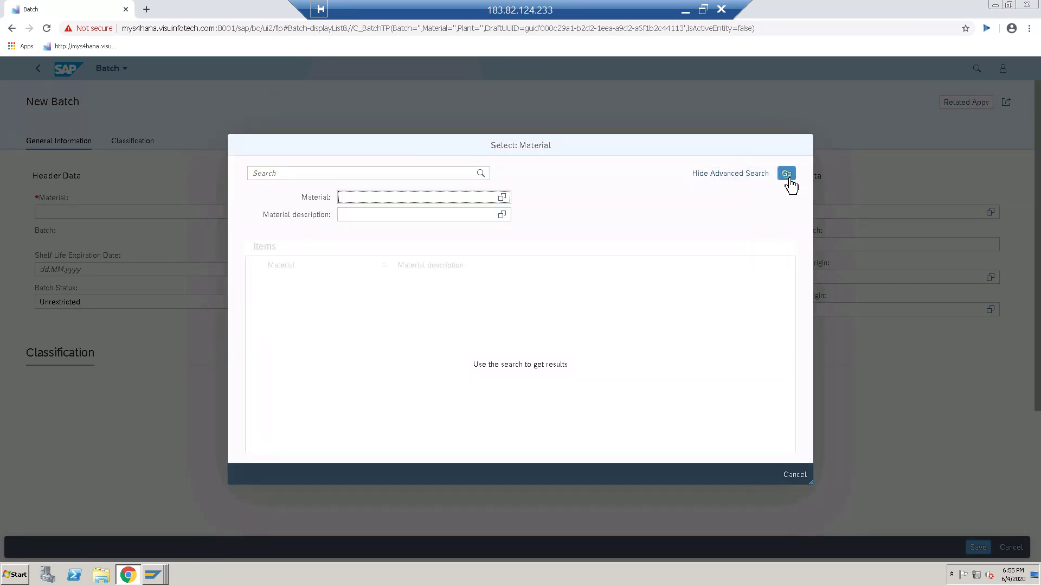
Step: List all materials in the material selection without filters and browse through the entries
click(787, 177)
scroll(450, 412, down, 15)
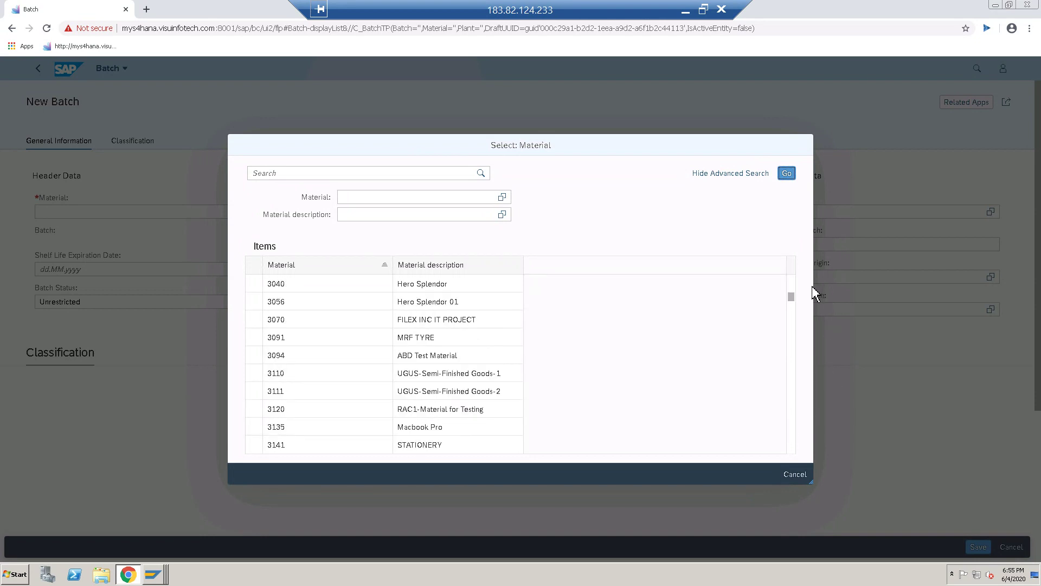
scroll(797, 312, down, 3)
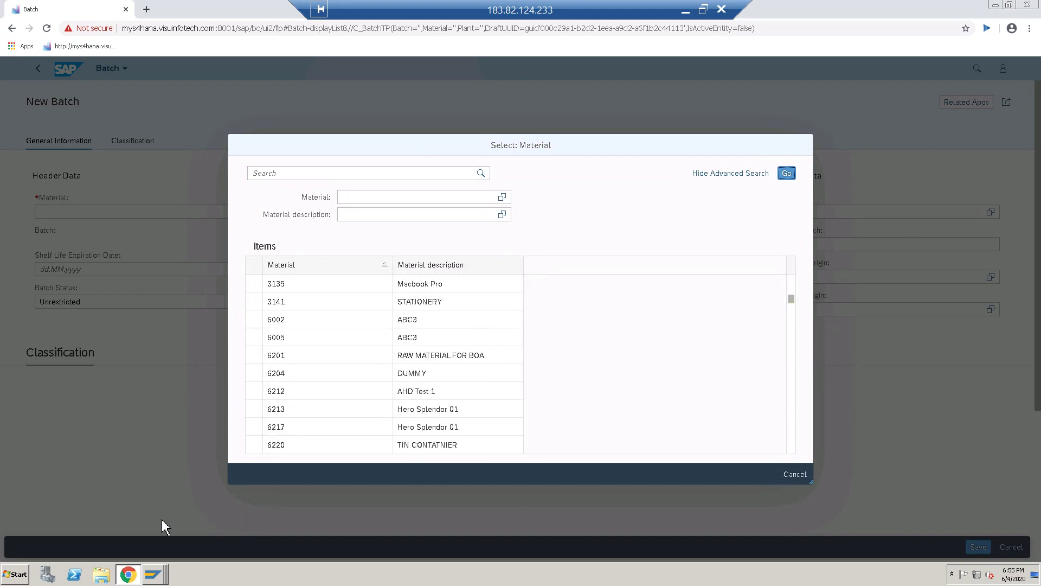
Step: Switch to SAP GUI, run PPH_CHECK_MRP_ON_HANA and copy the material number 800000030 from its selection screen
mouse_move(153, 575)
click(163, 550)
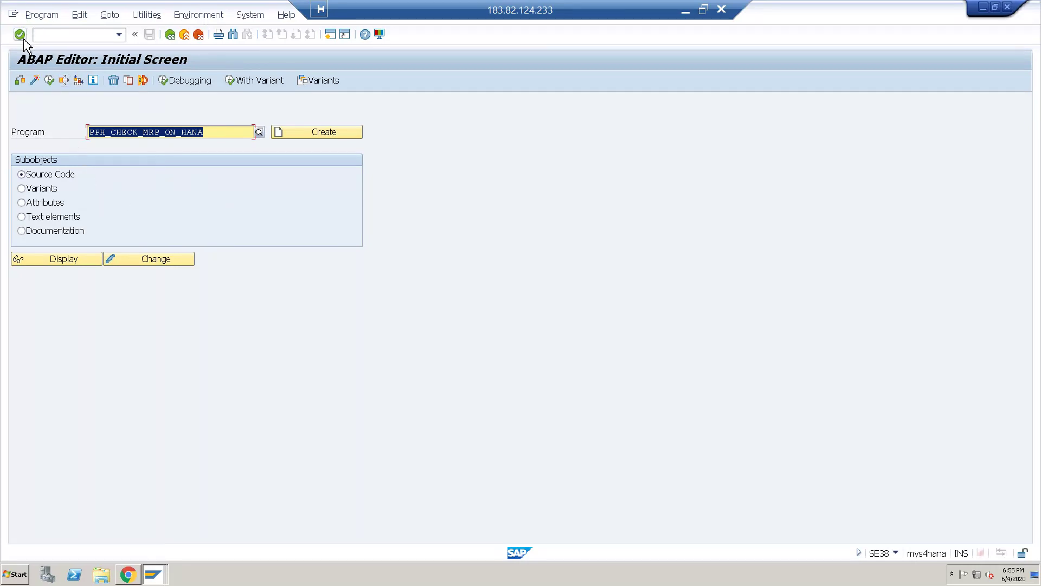
click(49, 81)
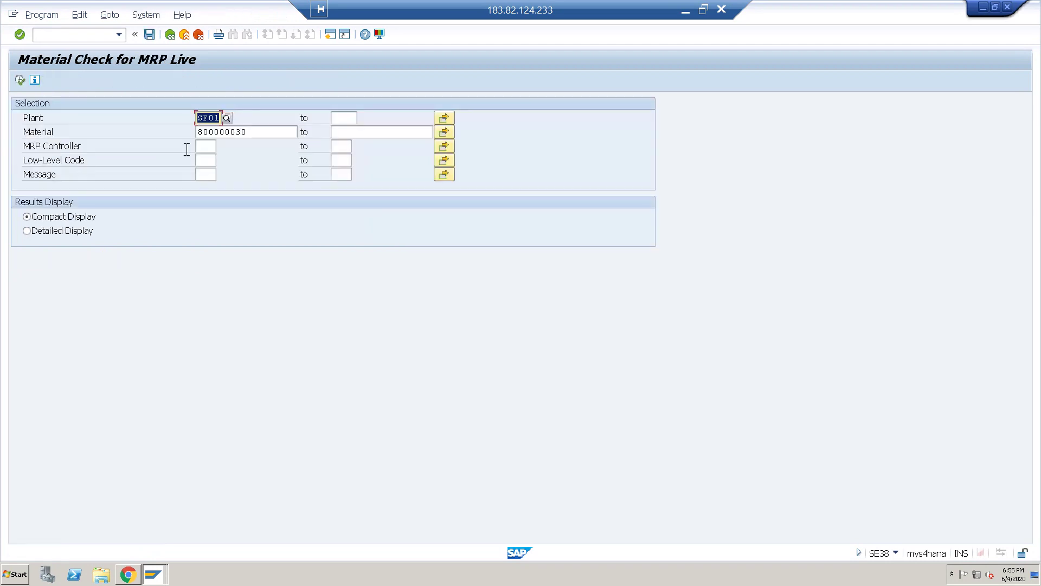
key(Tab)
key(ctrl+c)
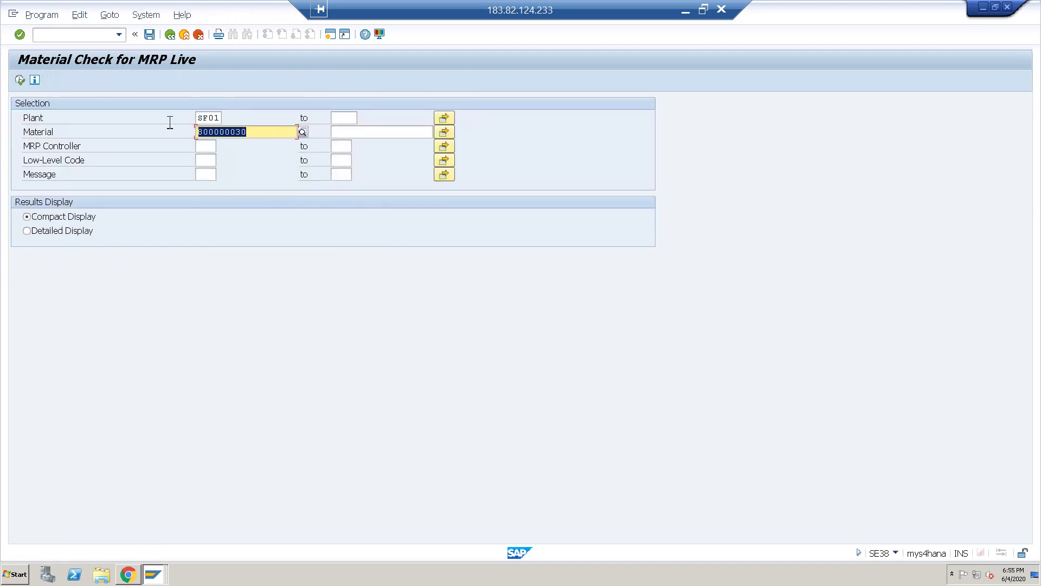
key(Return)
Step: Switch back to Chrome, filter the material selection by 800000030 and choose that material for the new batch
click(133, 573)
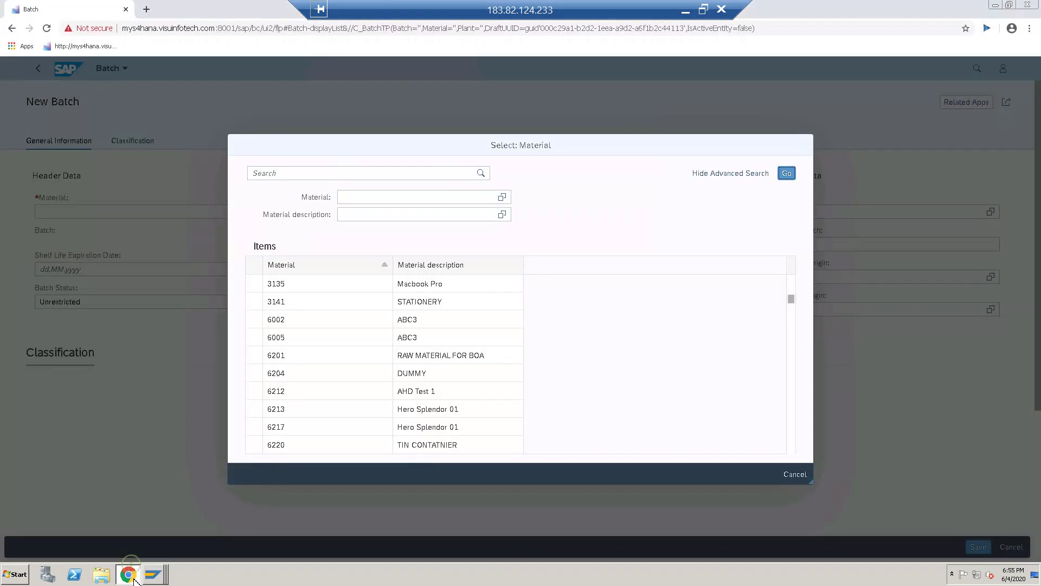
click(344, 199)
key(ctrl+v)
key(Return)
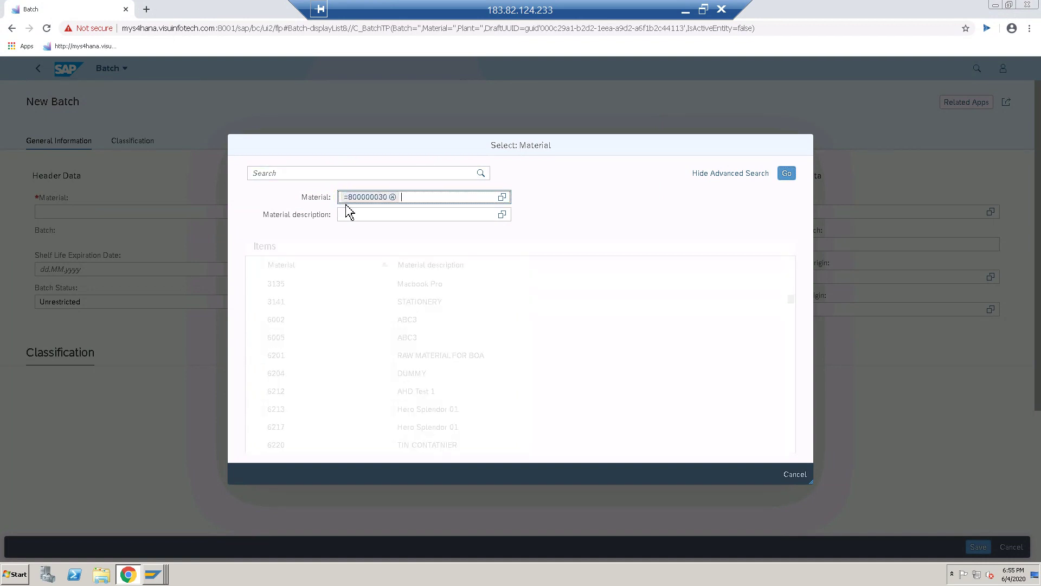
click(285, 284)
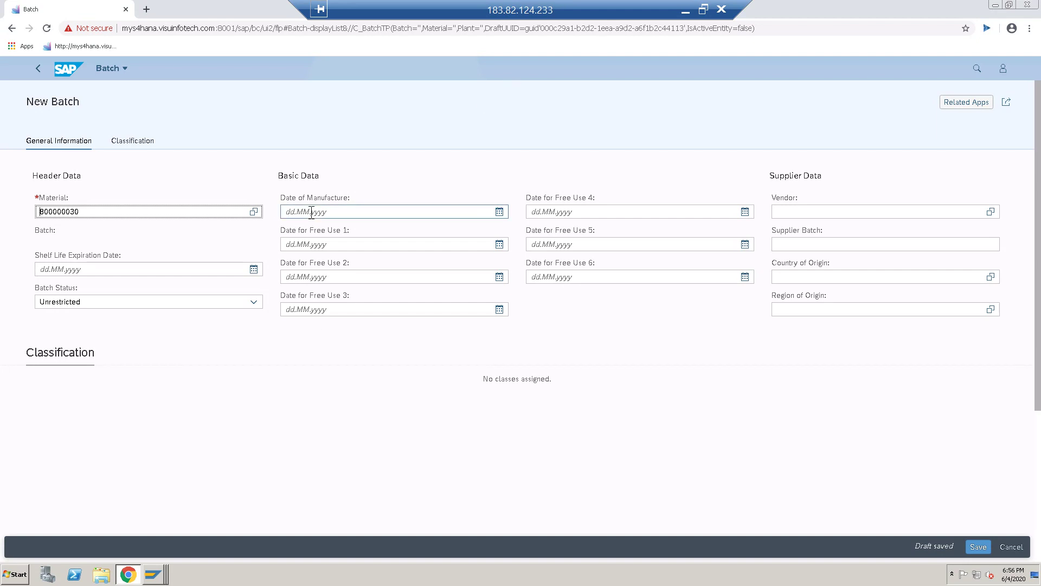
Step: Fill in the new batch with manufacture date 04.06.2020, supplier batch 000045678 and country of origin IN
click(499, 212)
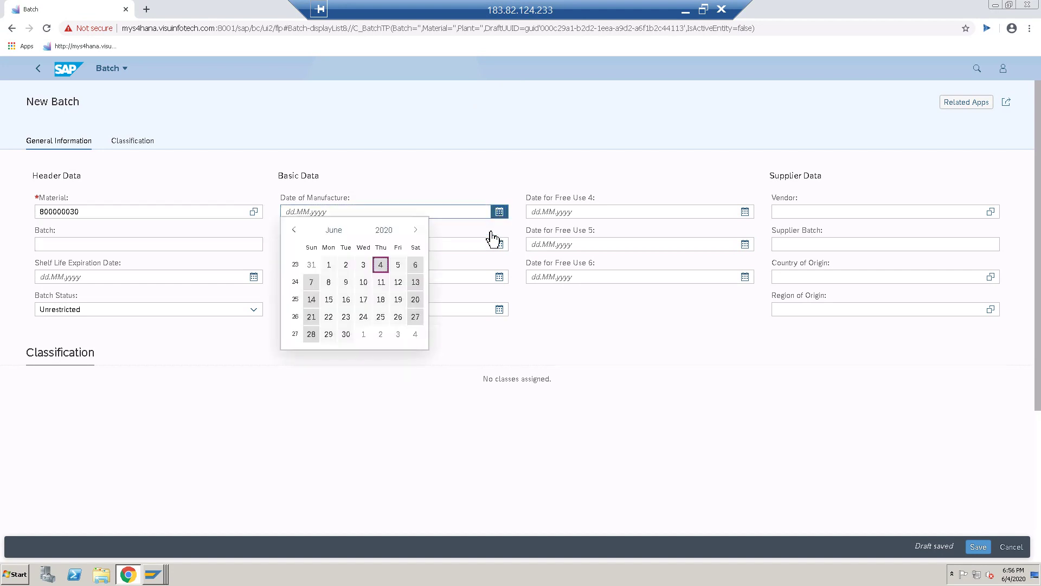
click(381, 265)
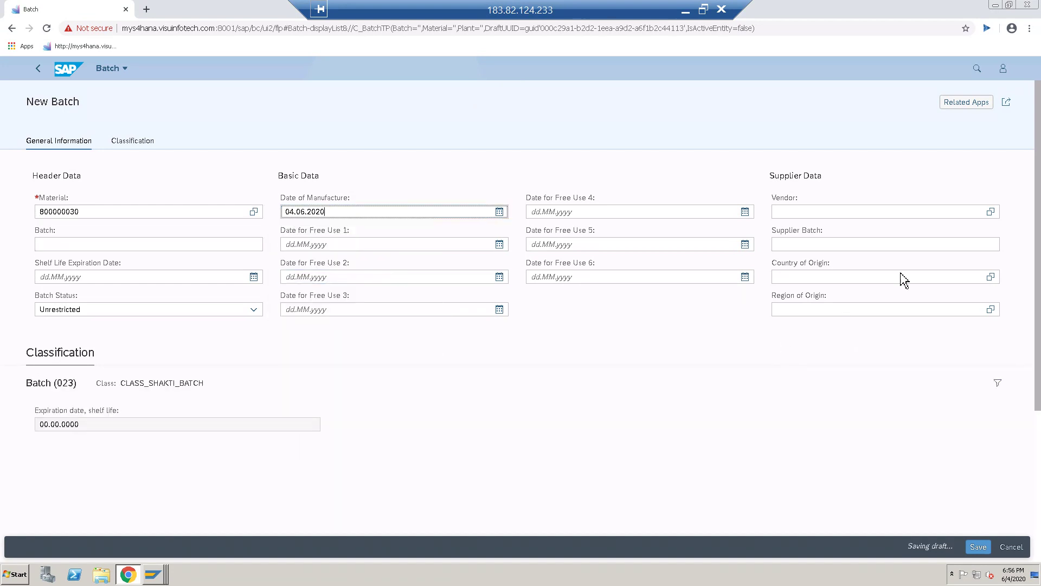
click(897, 245)
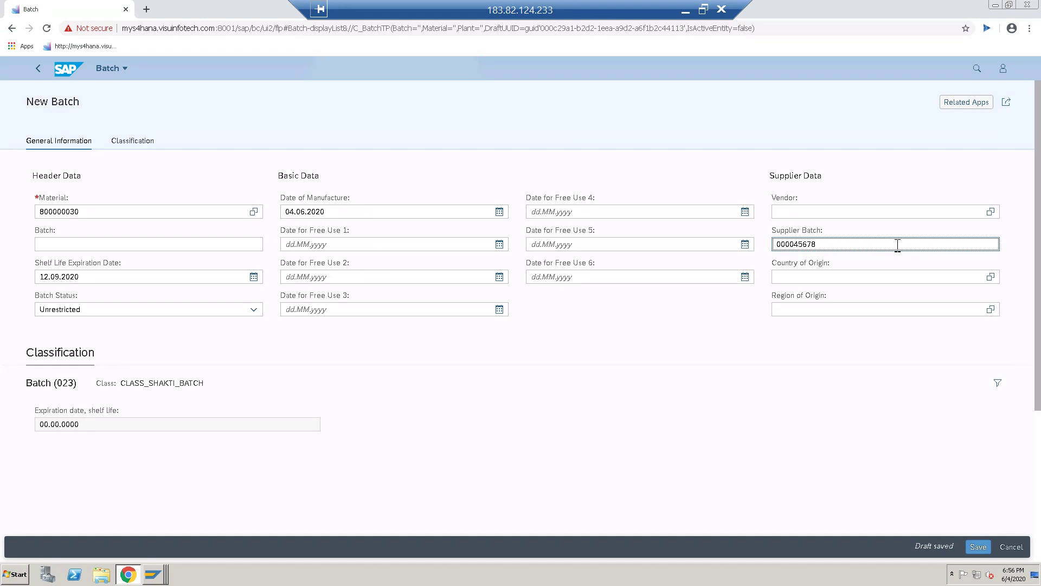
click(803, 280)
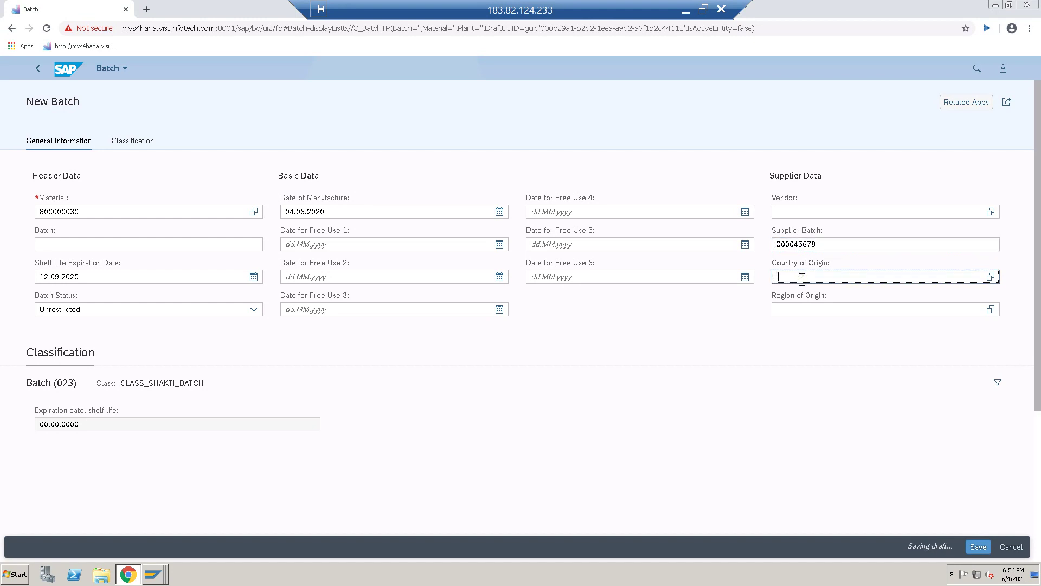
text(in)
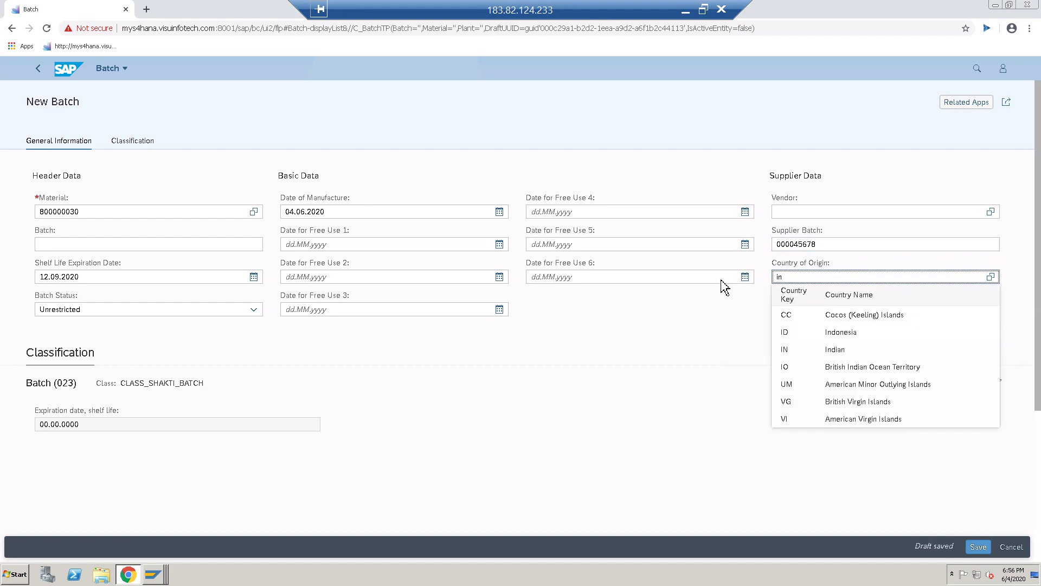
click(795, 354)
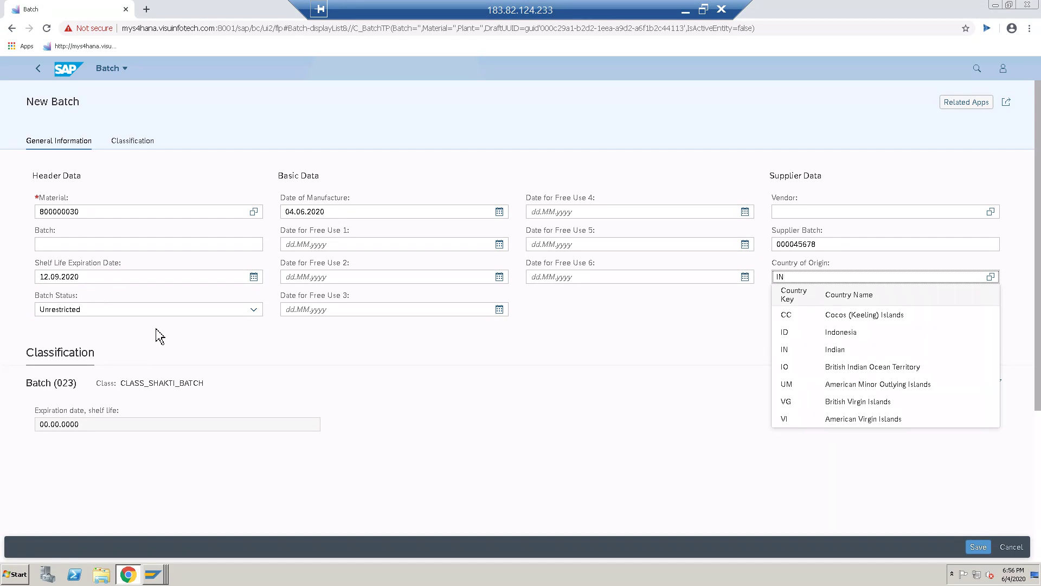
Step: Clear the new batch's date of manufacture and enter 04.06.2020 again
click(353, 215)
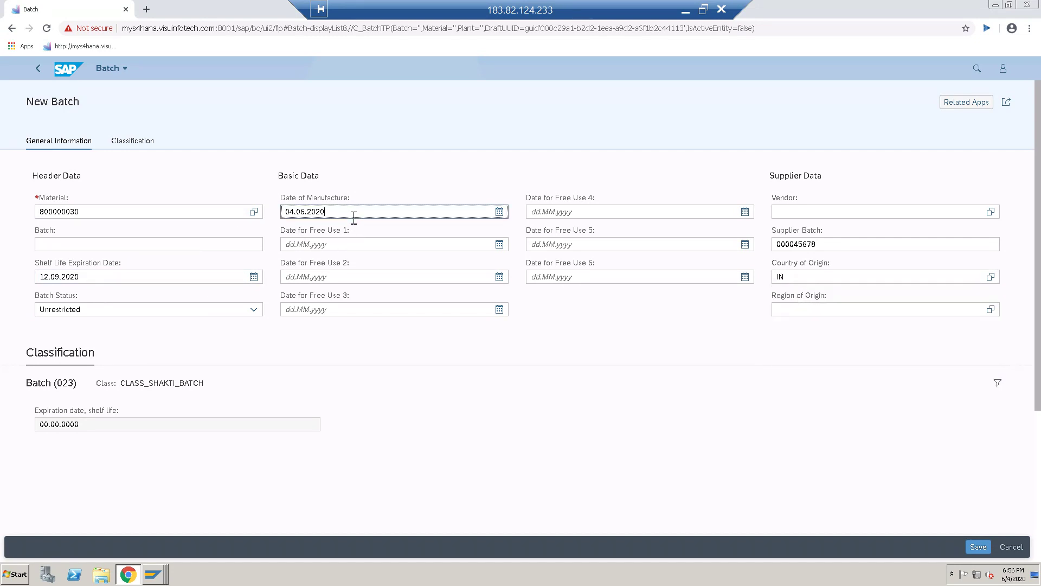
key(BackSpace)
key(BackSpace)
key(BackSpace)
key(BackSpace)
key(BackSpace)
key(BackSpace)
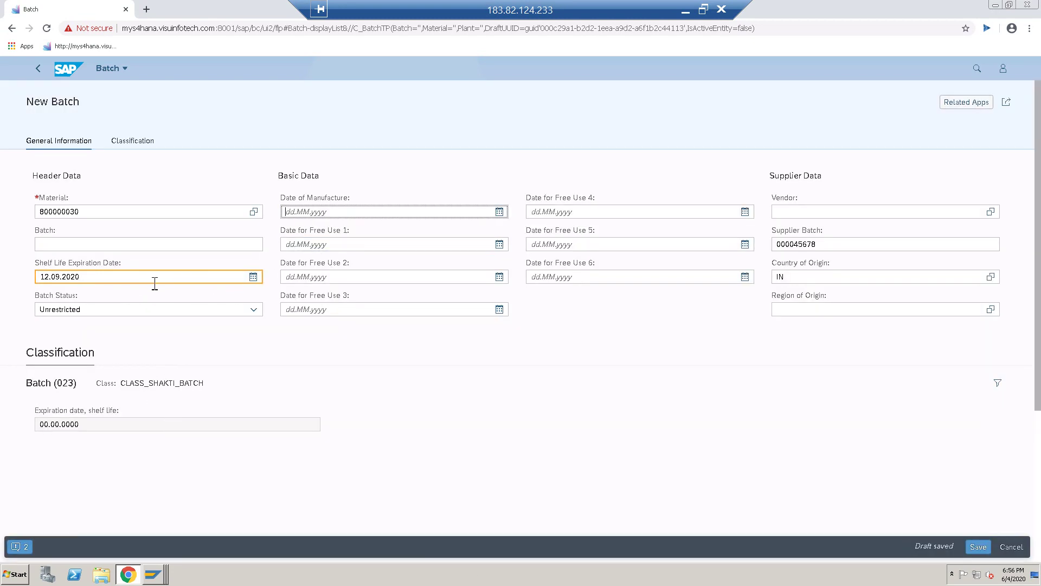
click(499, 211)
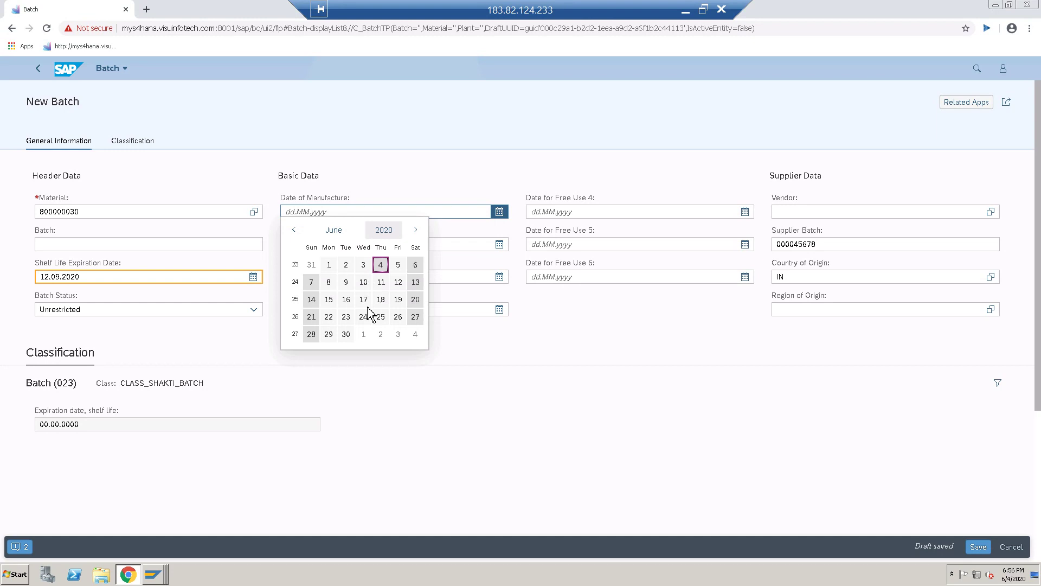
click(380, 265)
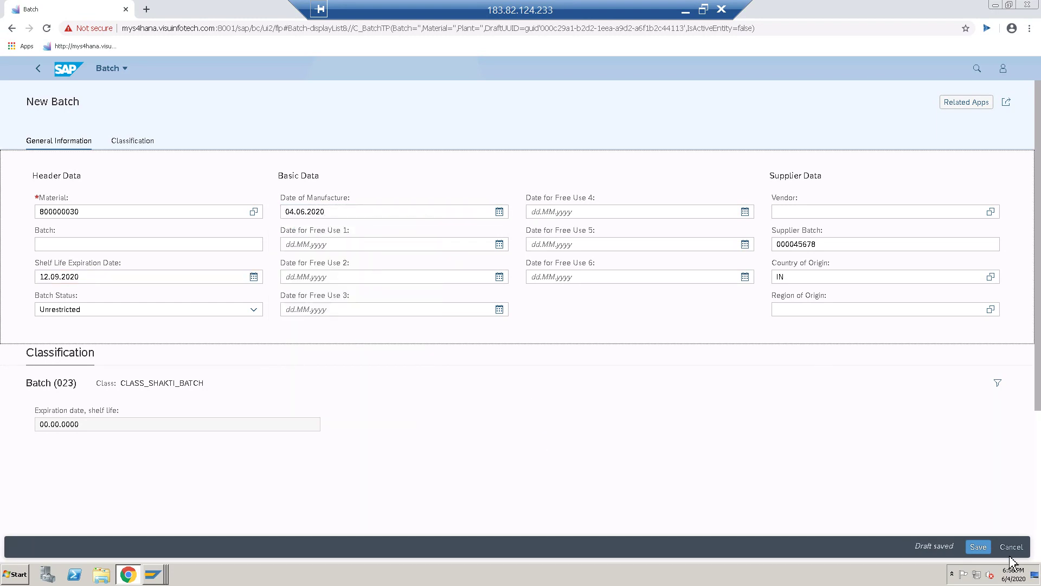
Step: Save the new batch and view its classification and history
click(980, 548)
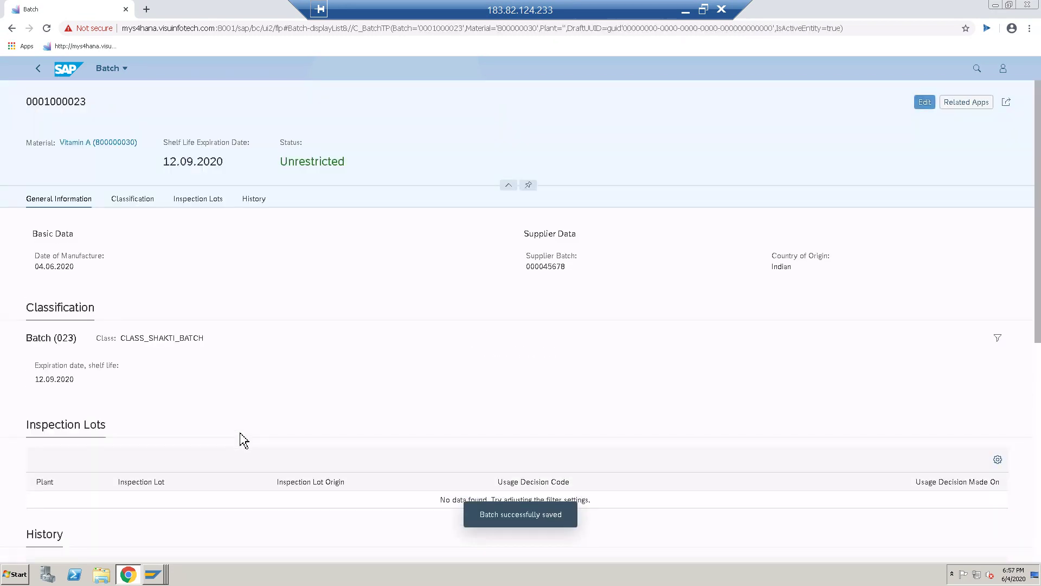
click(132, 201)
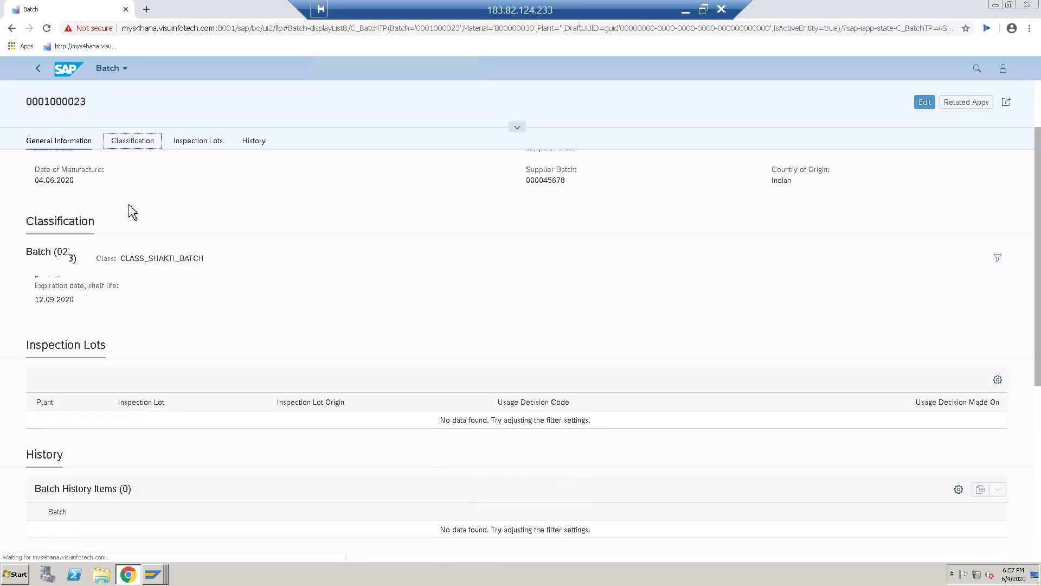
click(252, 142)
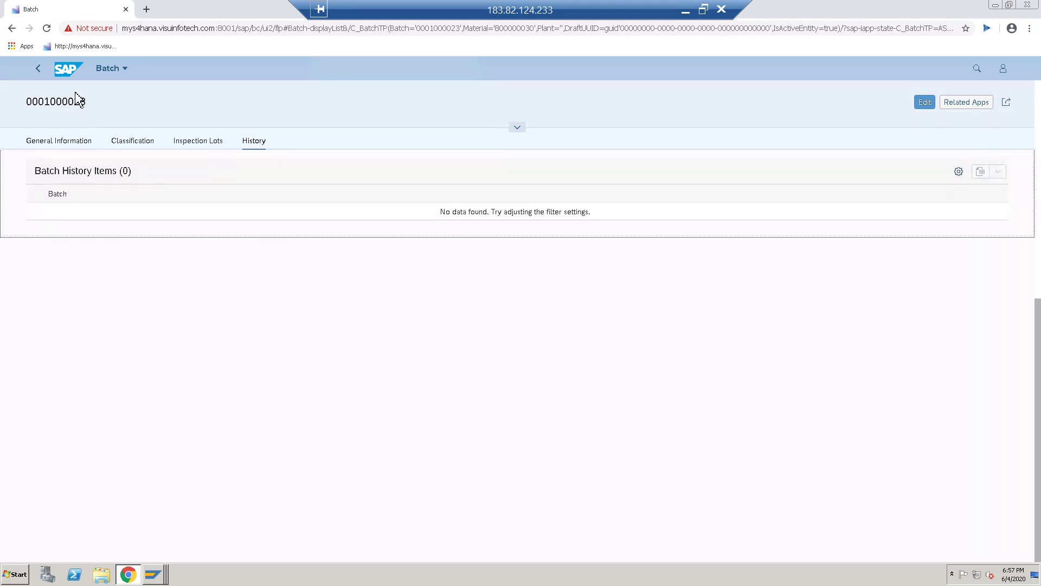
Step: Return to the Manage Batches list and filter the batches by material 800000030
click(38, 68)
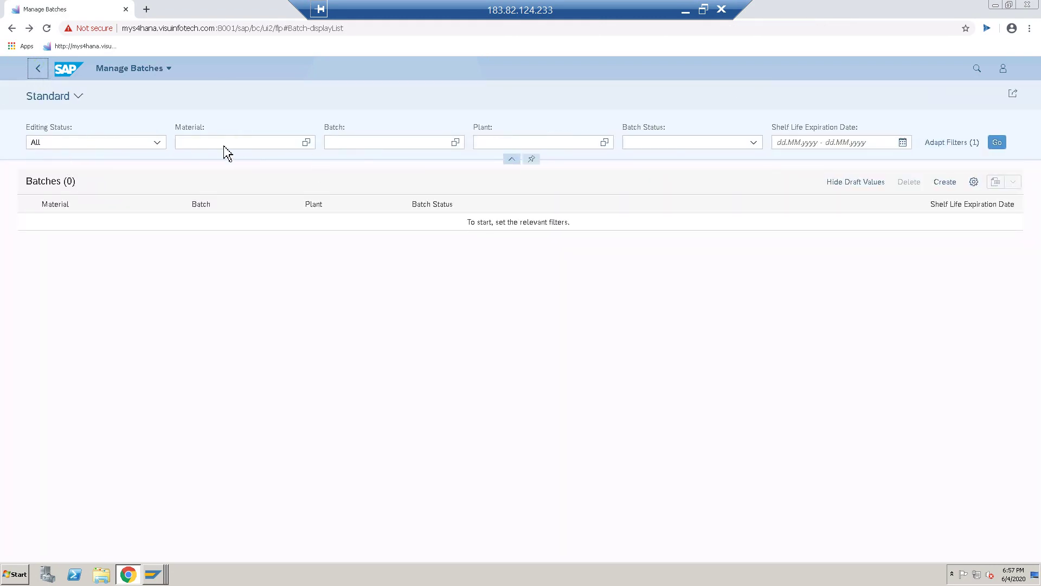
click(244, 147)
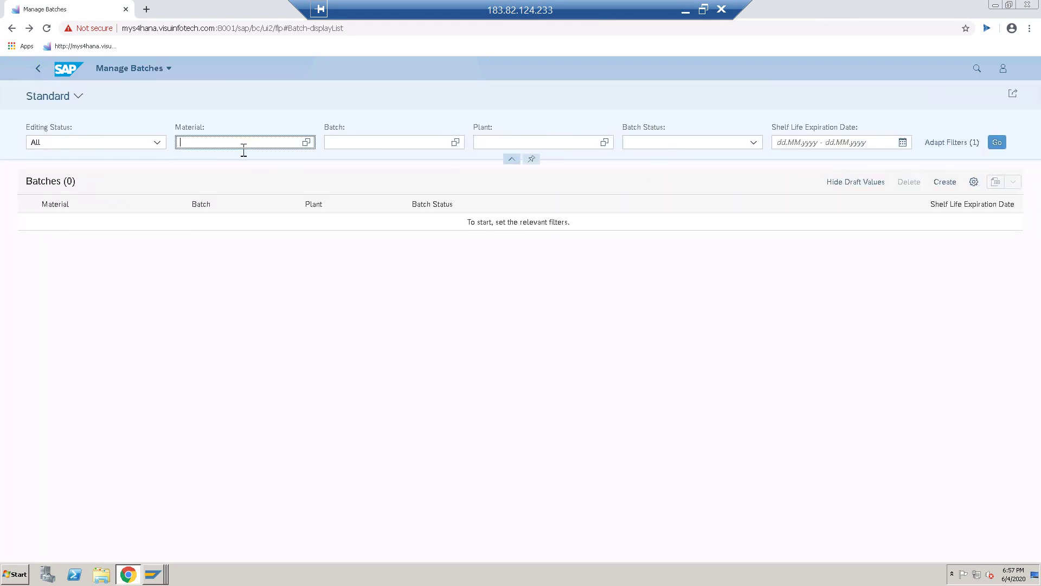
key(ctrl+v)
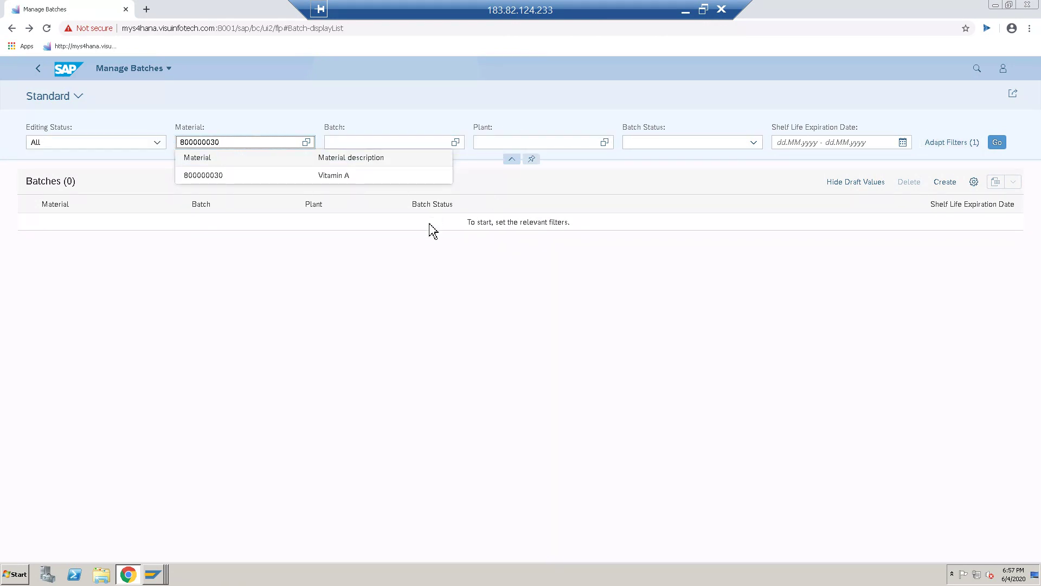
click(998, 142)
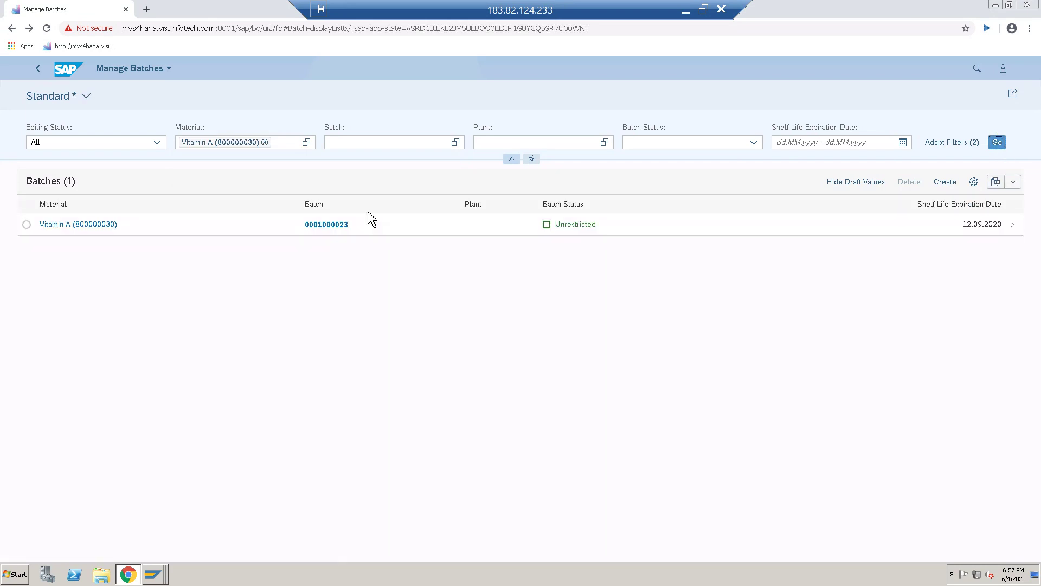
Step: Open the listed Vitamin A batch, view its classification and return to the batch list
click(27, 224)
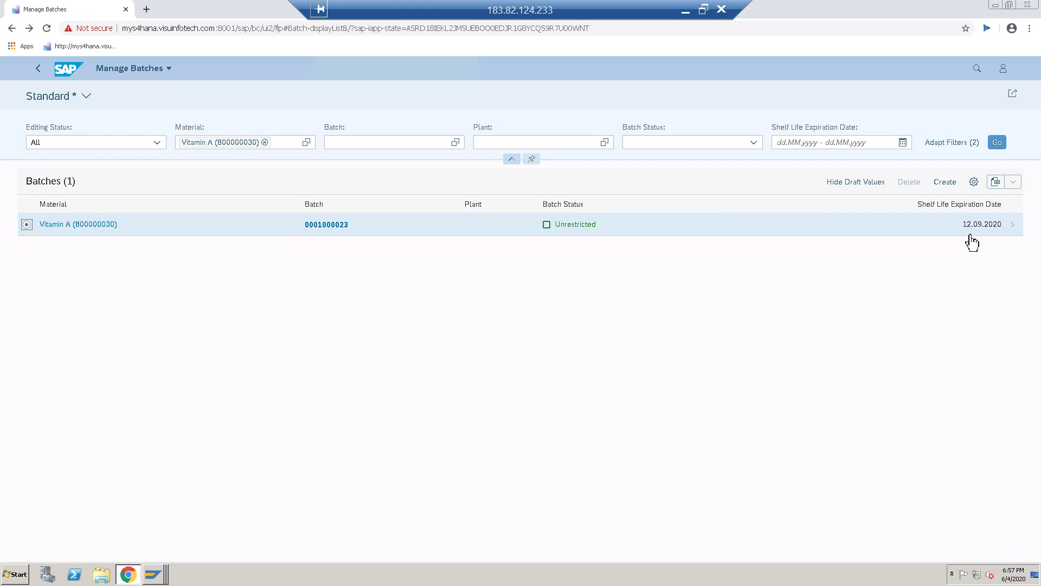
click(1012, 231)
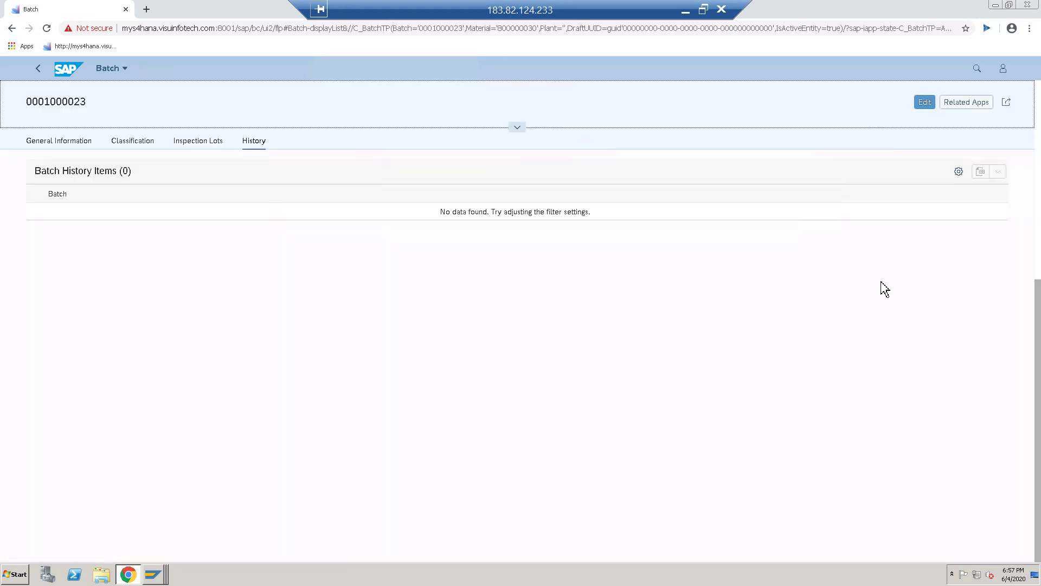
click(154, 144)
click(46, 74)
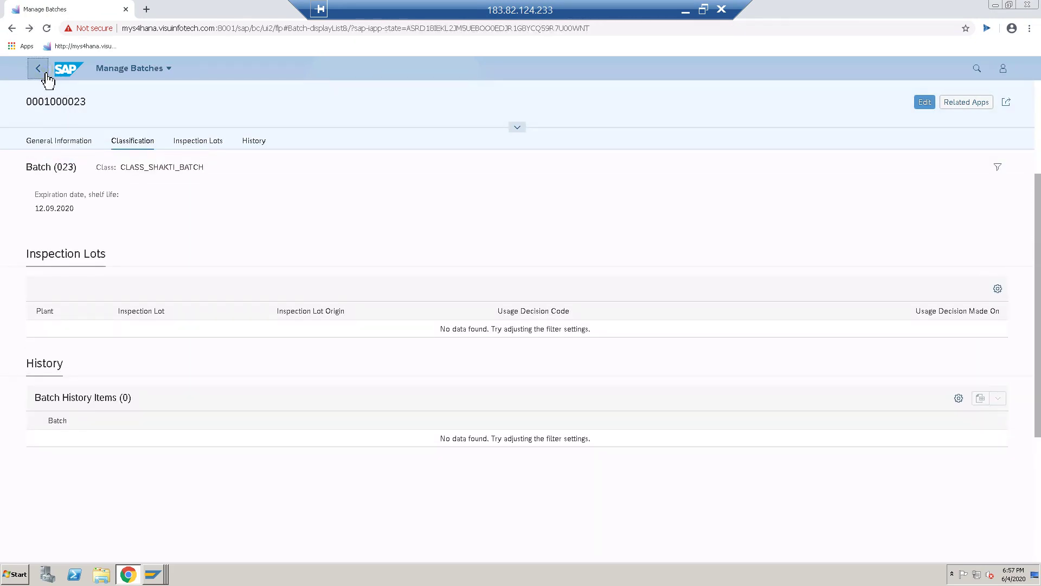
Step: Return to the launchpad home, open the Change Batch app and enter material 800000030
click(46, 74)
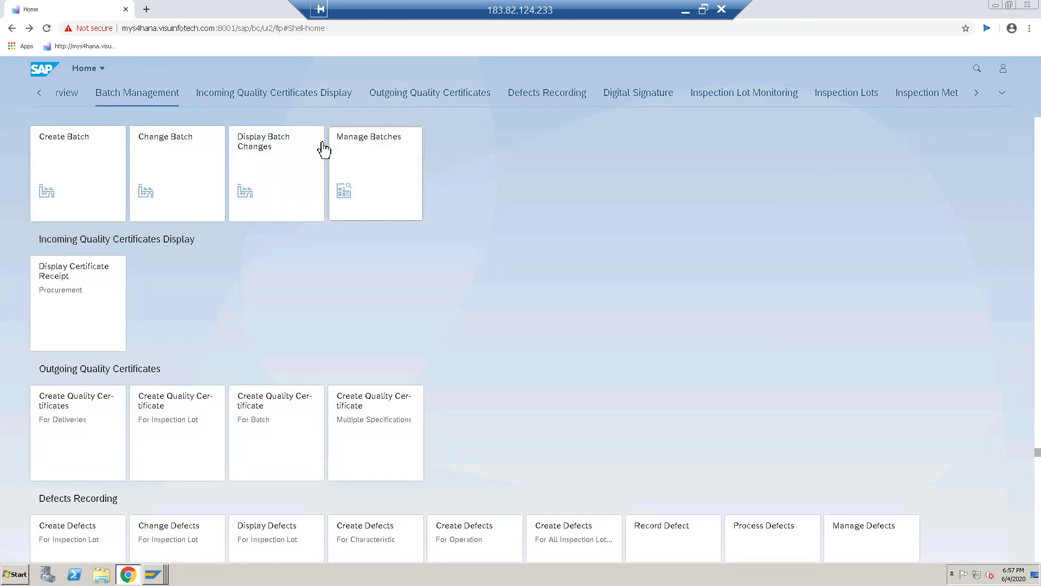
click(190, 189)
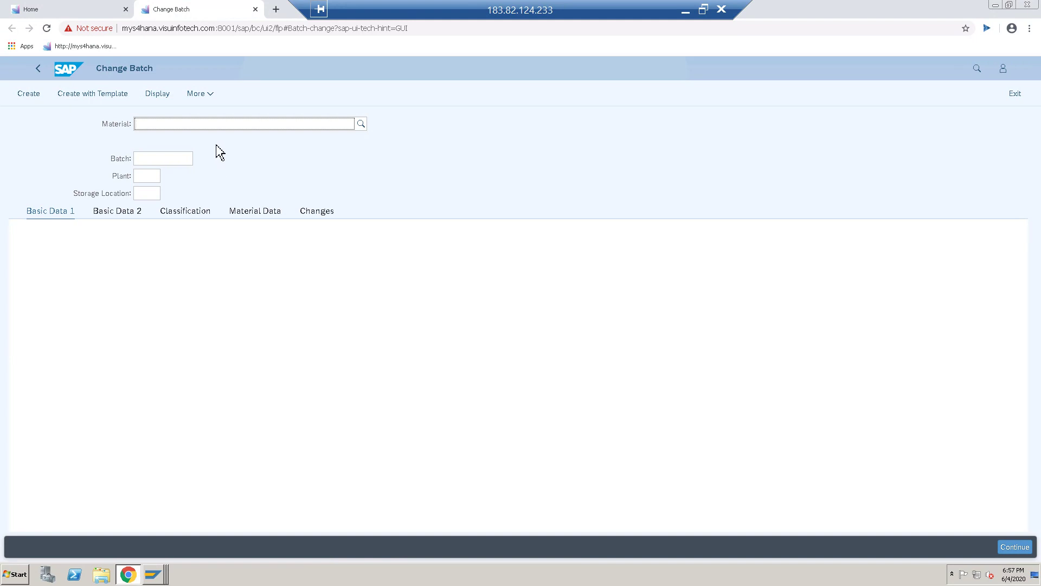
text(800000030)
click(168, 182)
key(ctrl+c)
click(179, 158)
click(198, 158)
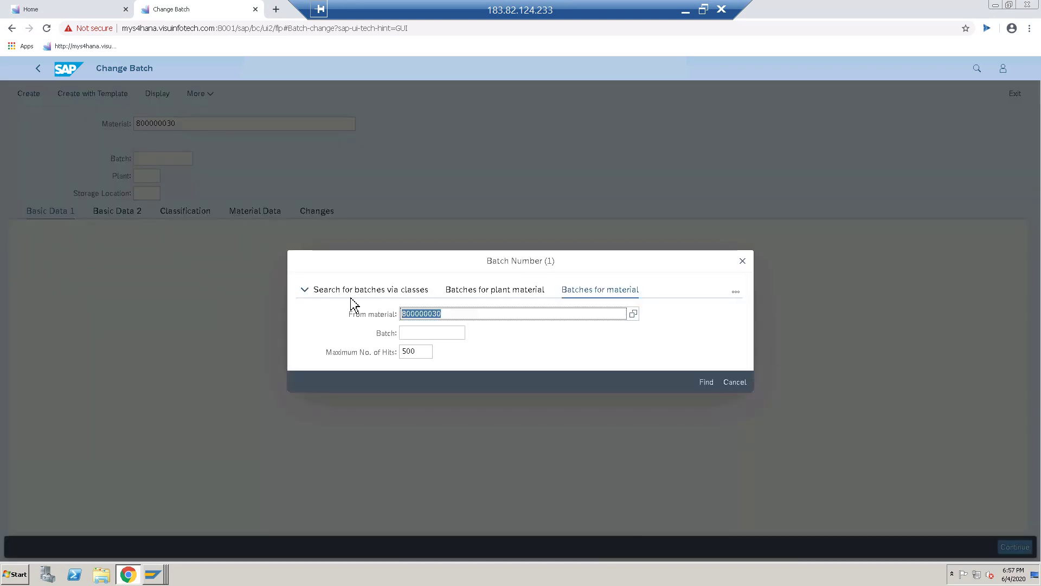
click(711, 382)
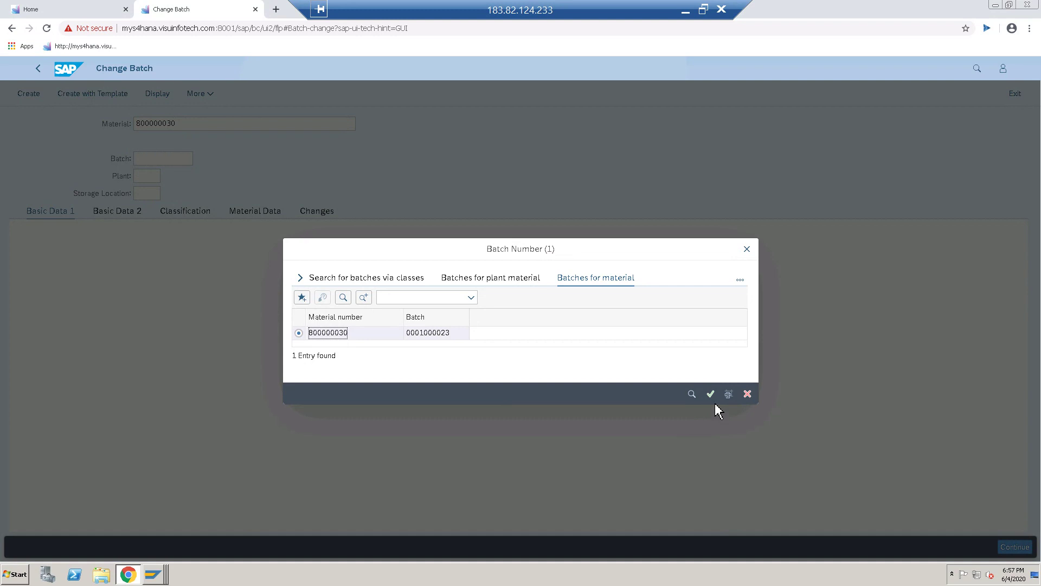
click(711, 394)
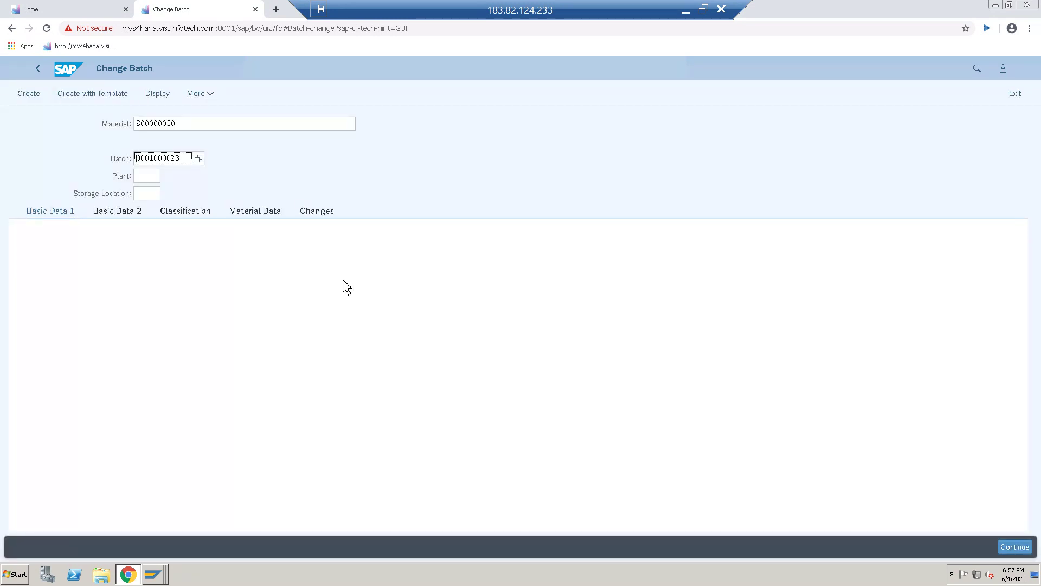
key(Return)
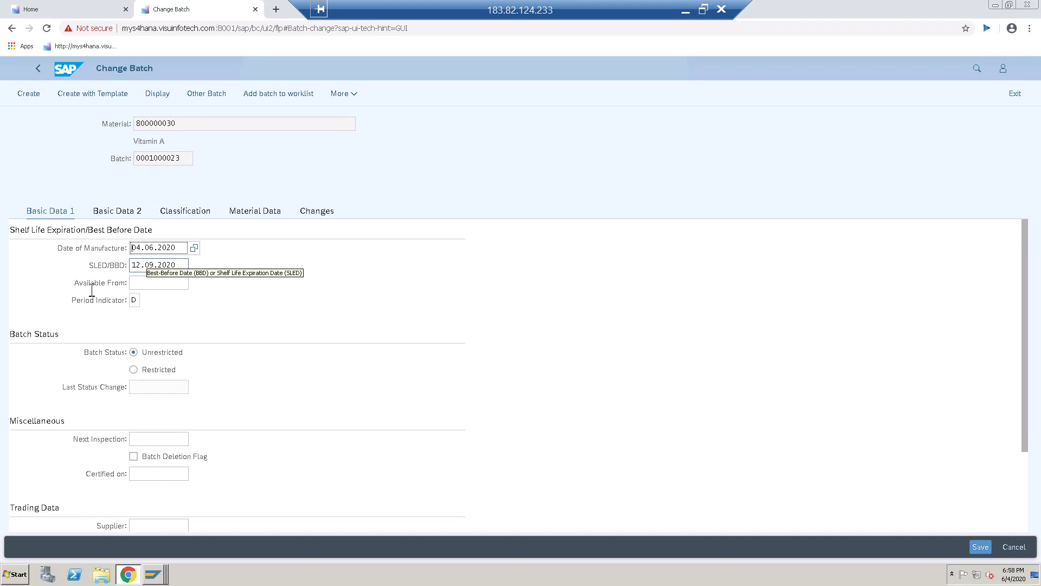
click(117, 213)
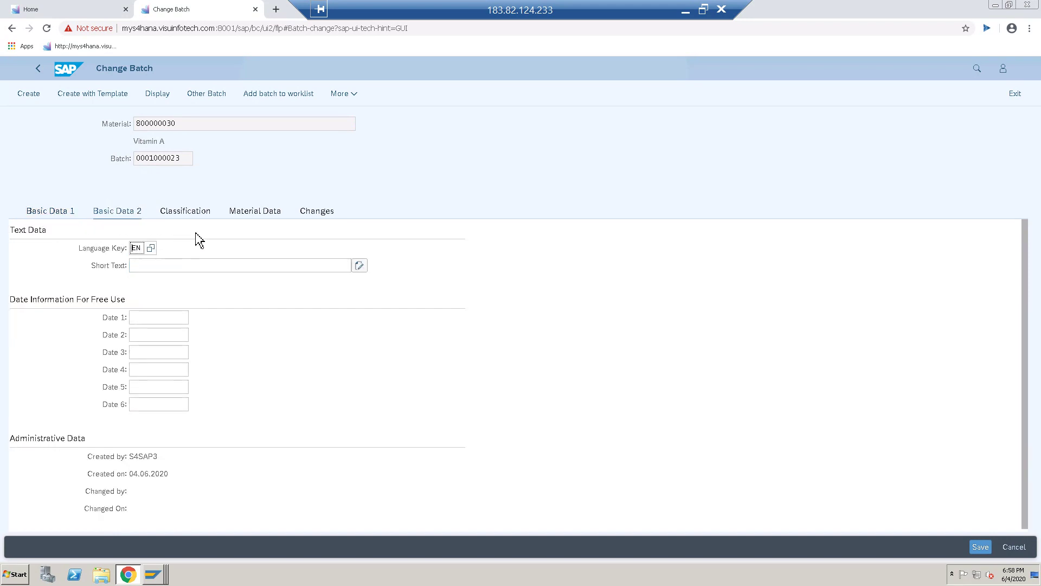
click(184, 216)
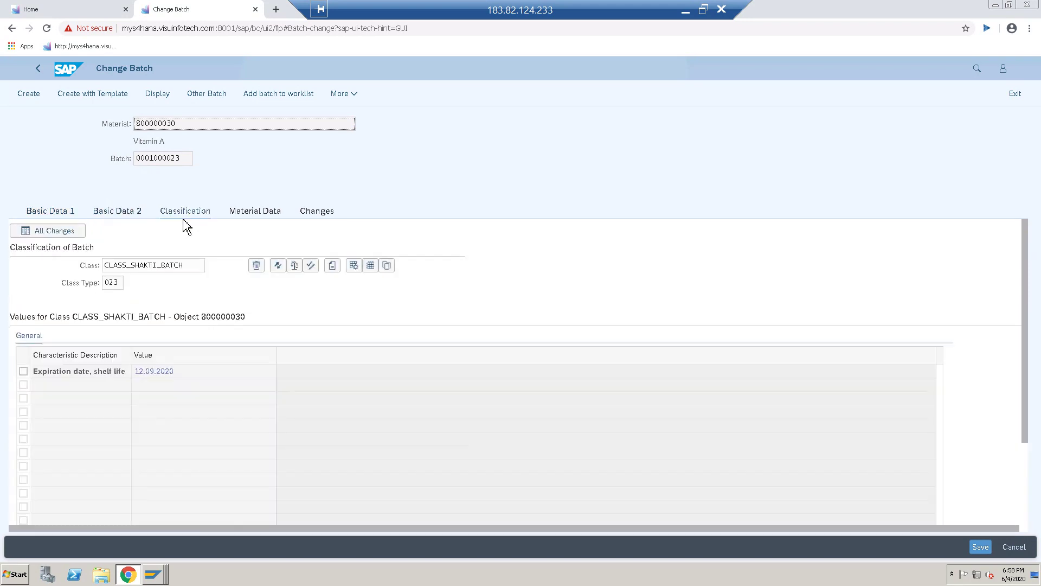
click(252, 211)
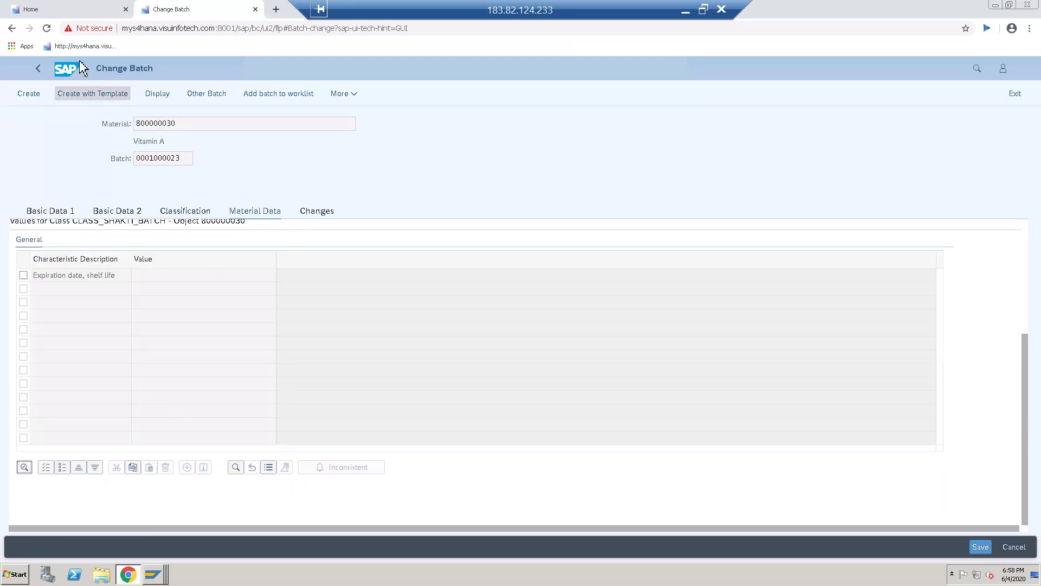
click(38, 69)
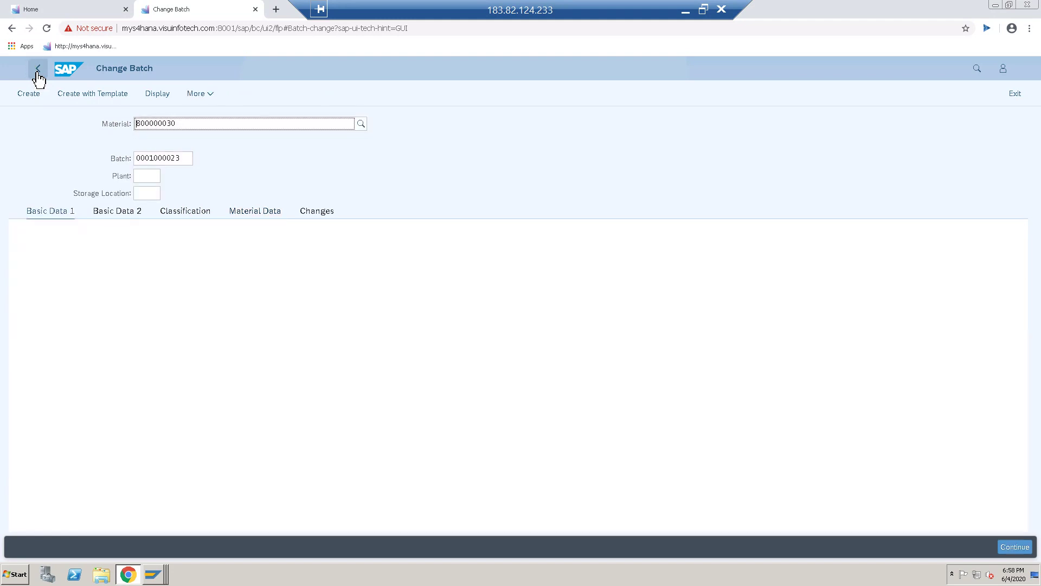
click(37, 72)
click(611, 98)
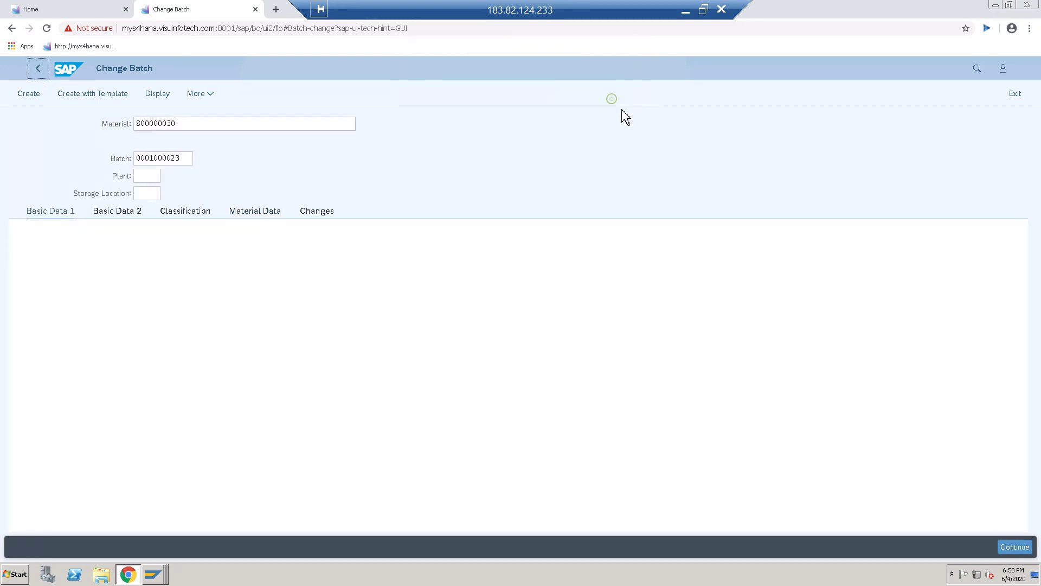
Step: Switch to the launchpad home, open the Manage Batches app and filter the batches by material 800000030
click(70, 10)
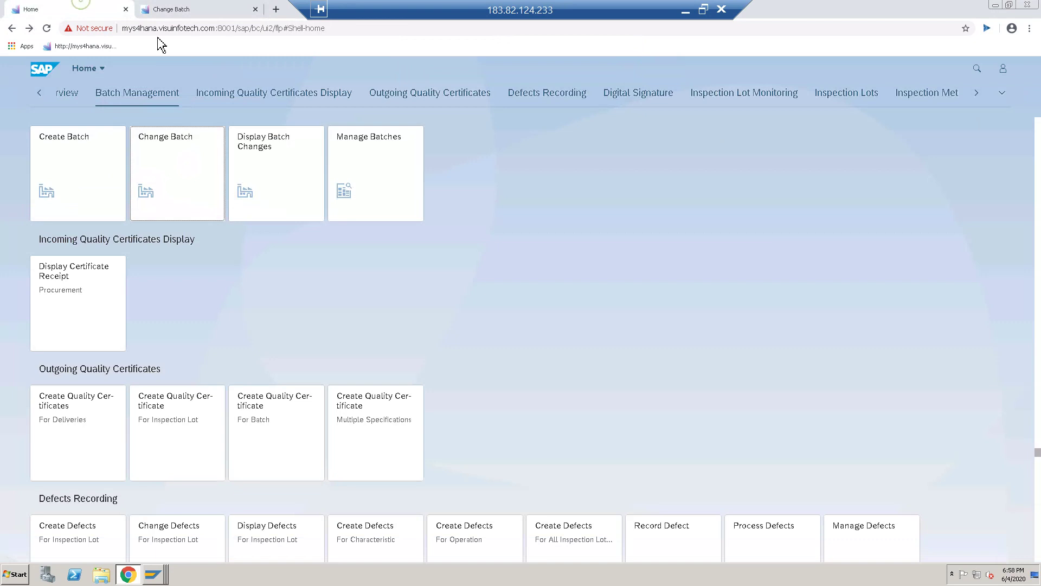
click(216, 12)
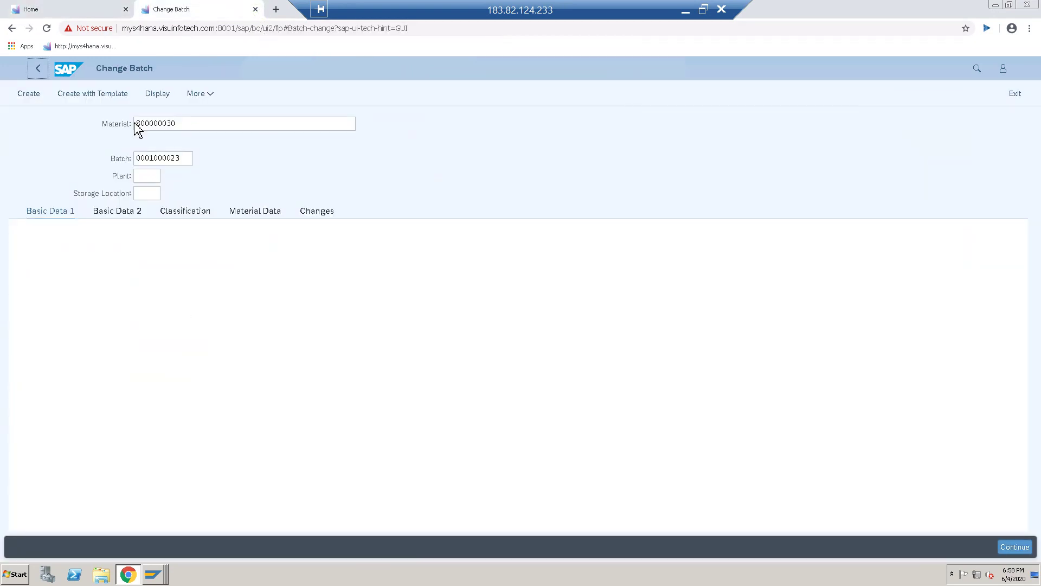
key(ctrl+1)
click(407, 145)
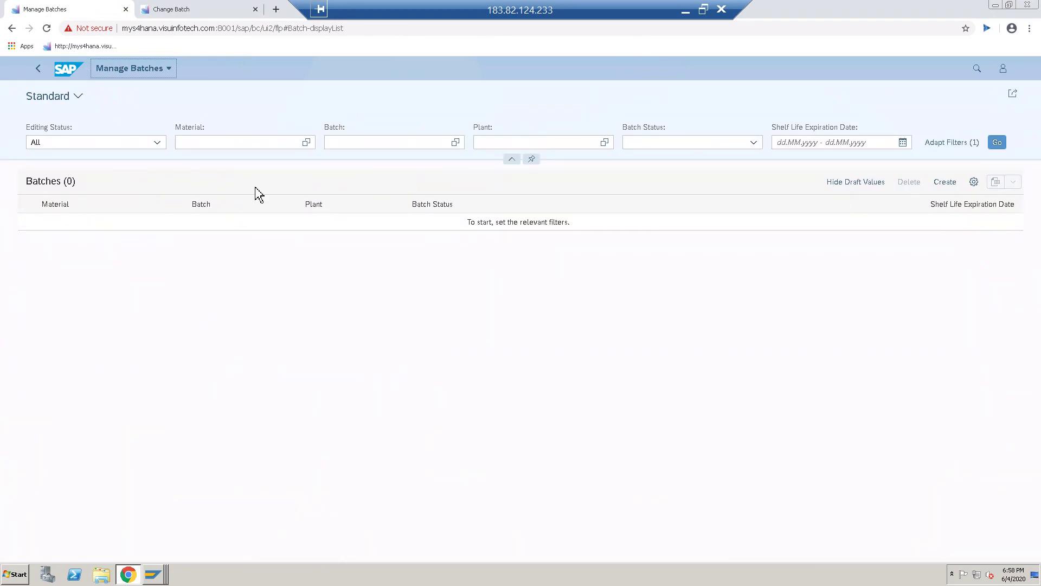
click(230, 144)
key(ctrl+v)
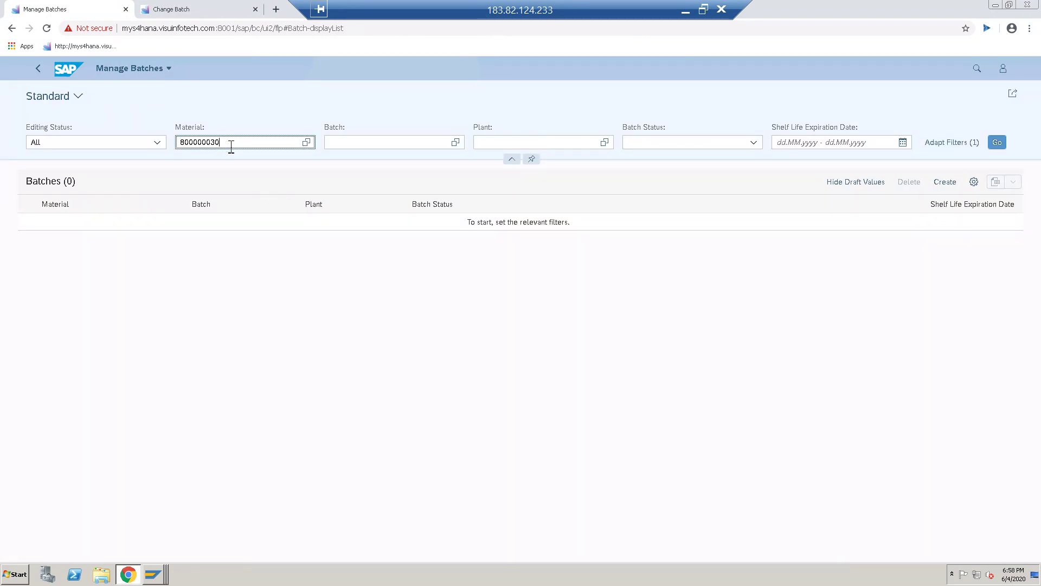
key(Return)
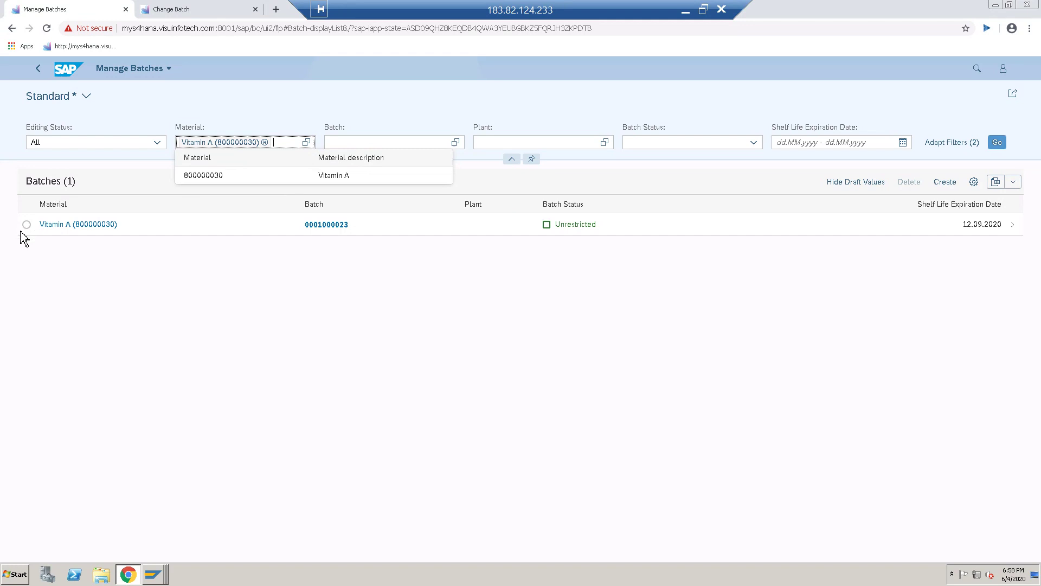
Step: Open the listed Vitamin A batch in edit mode and review its general information, classification, inspection lots and history
click(27, 230)
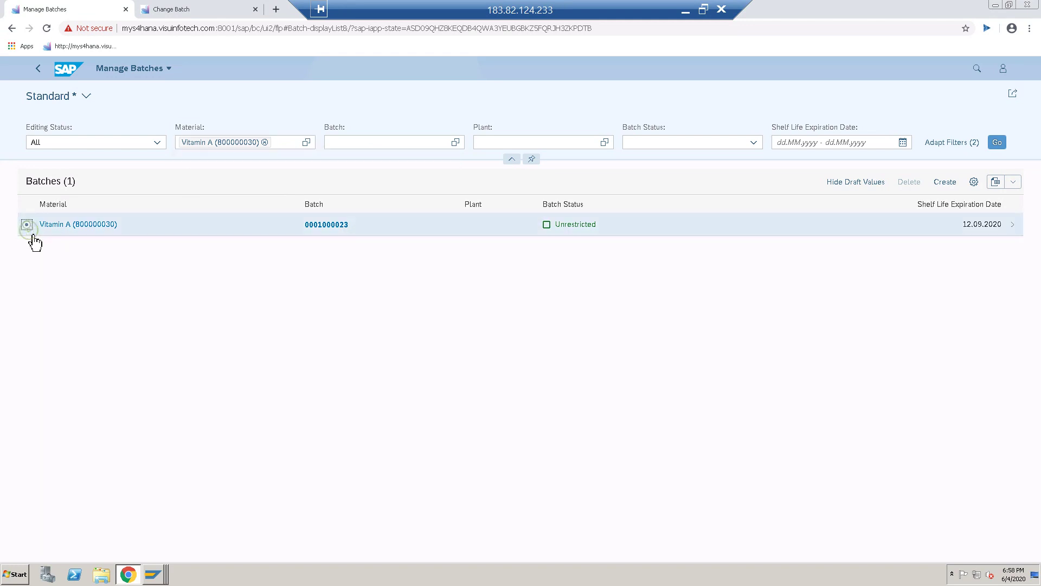
click(980, 229)
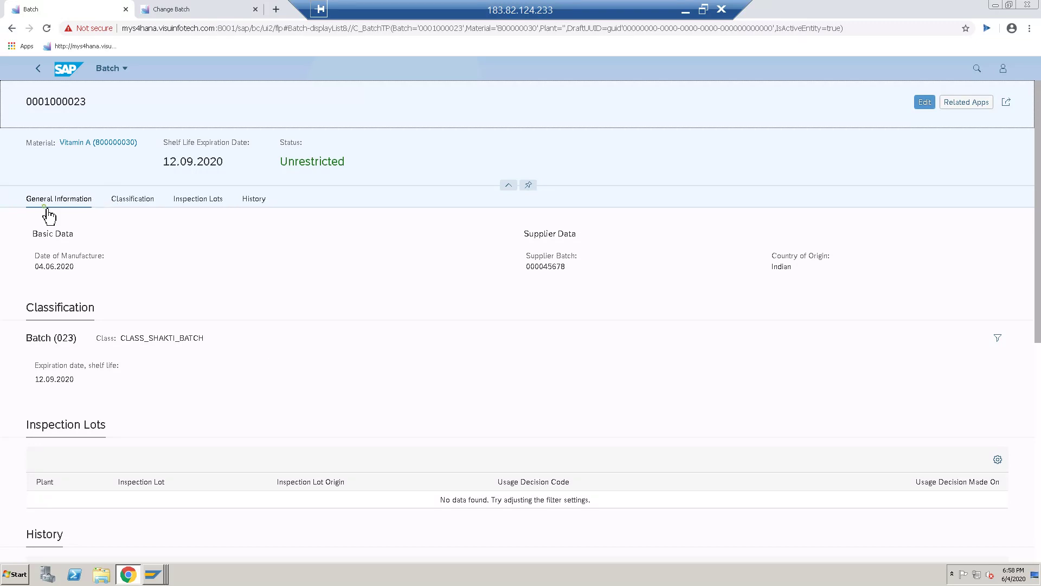
click(925, 102)
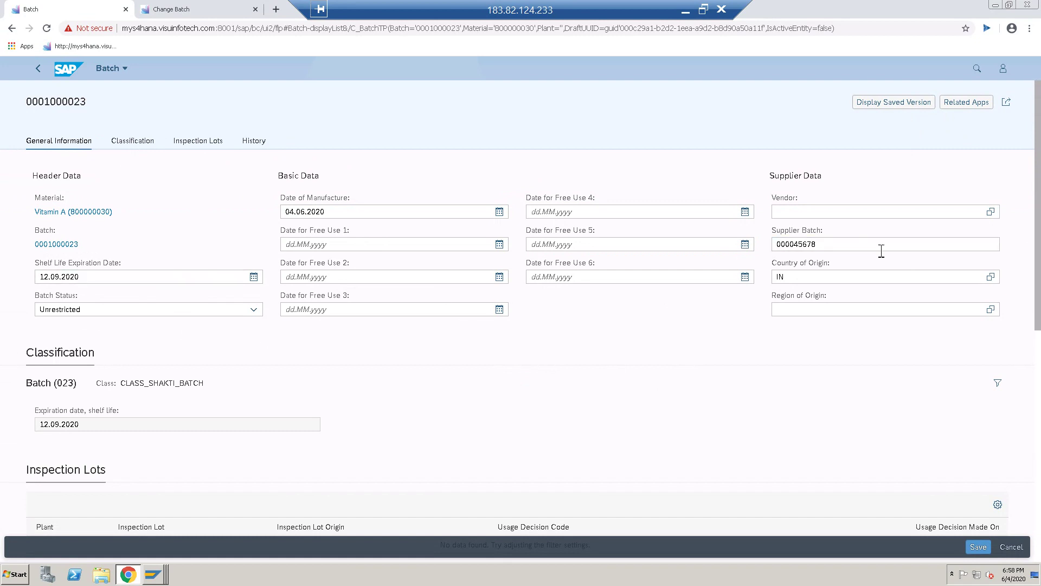
click(777, 248)
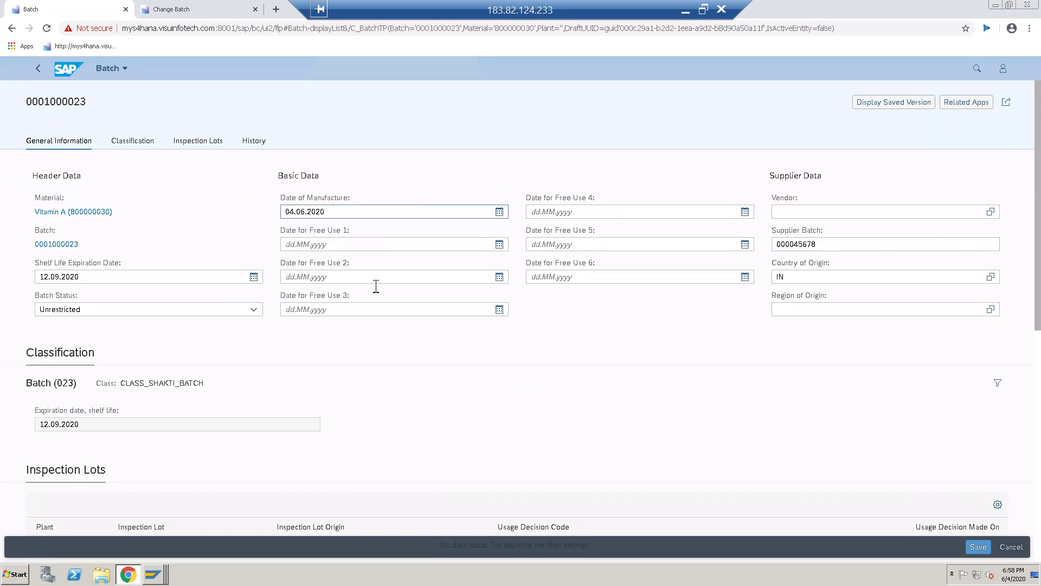
scroll(391, 402, down, 4)
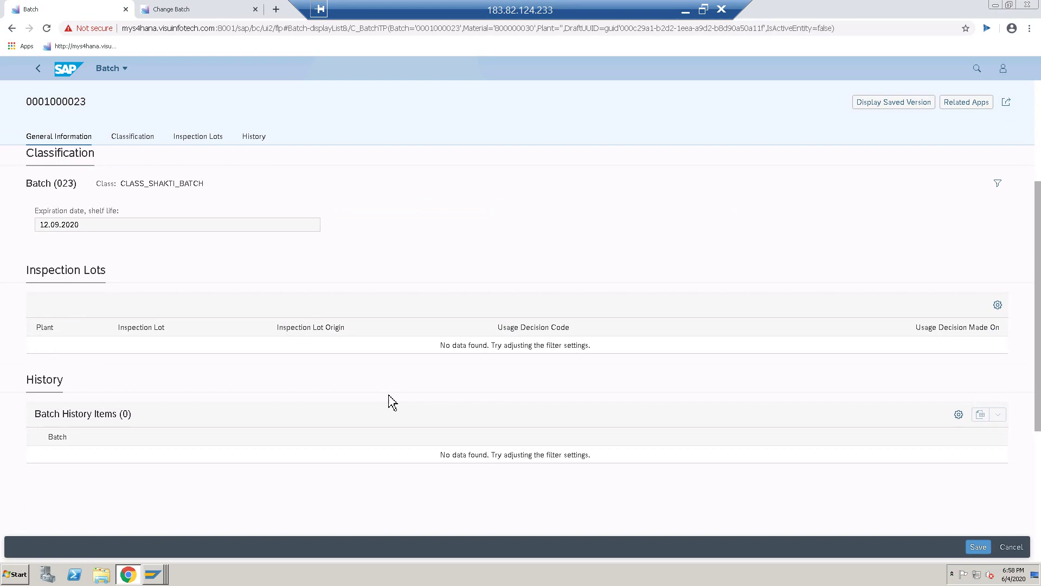
Step: Return to the launchpad home and close the separate Change Batch page, discarding any unsaved changes
click(69, 76)
click(241, 16)
click(255, 9)
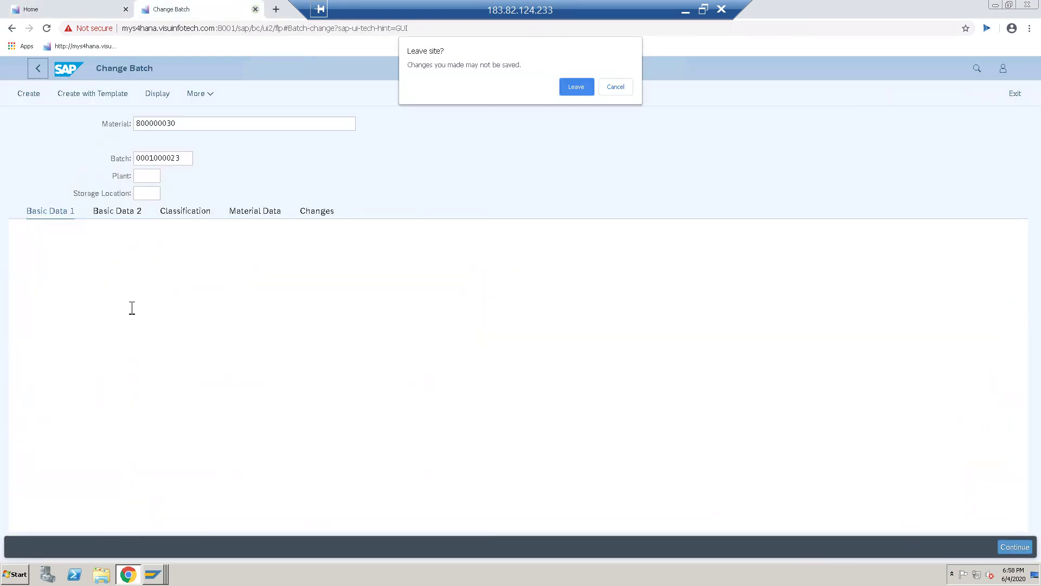
click(575, 88)
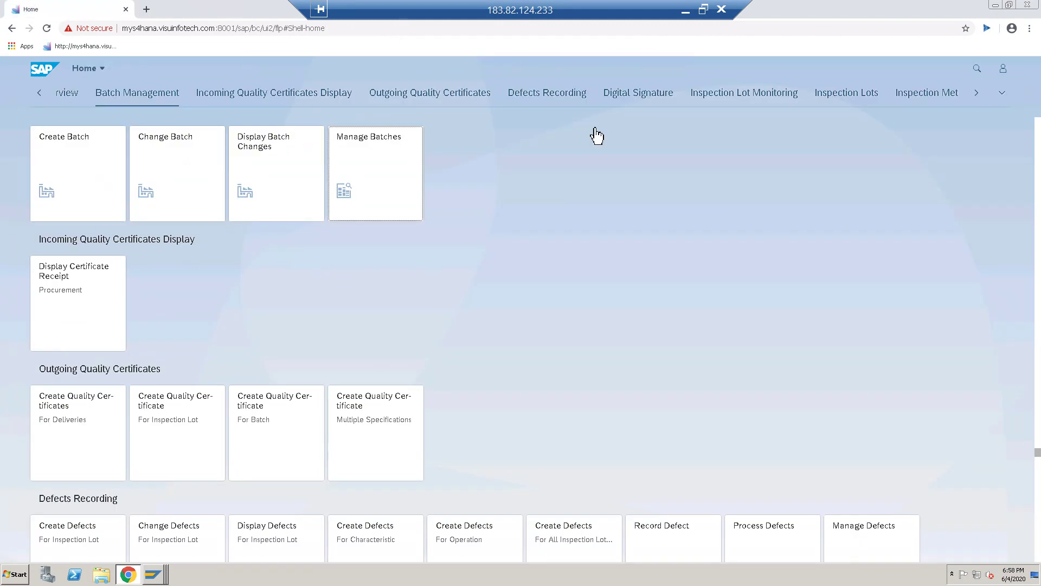
Step: Search the apps for "manage purchase", open Manage Purchase Orders and start a new purchase order
click(983, 71)
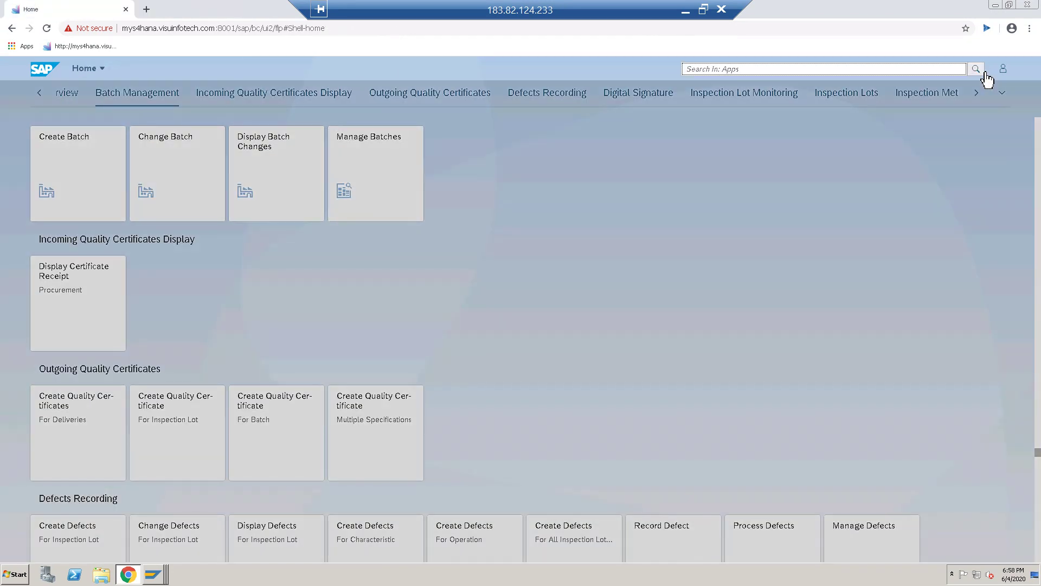
text(manage purchase)
key(Return)
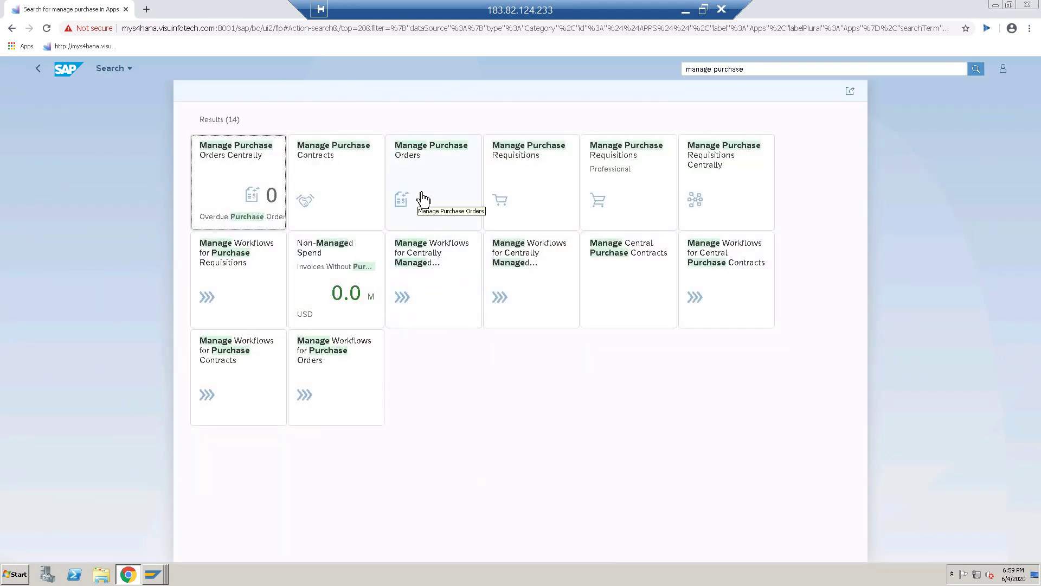
click(422, 198)
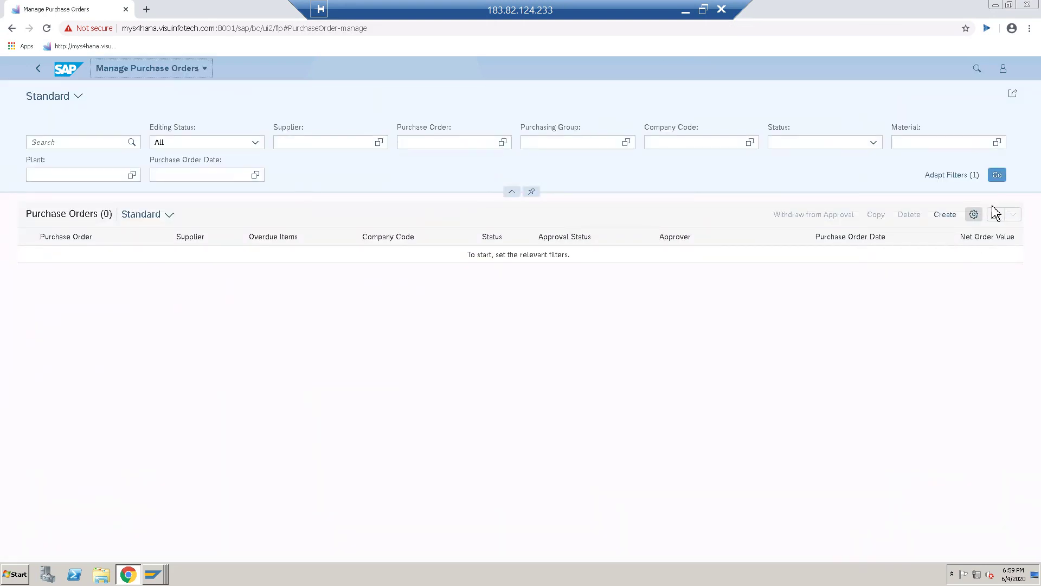
click(949, 220)
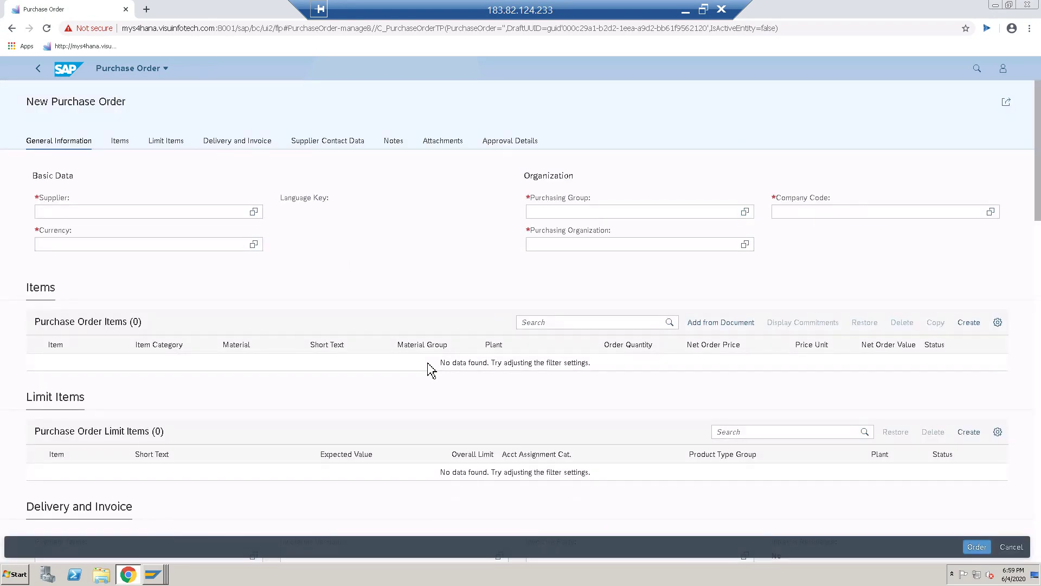
Step: Select Rashtriya Ispat Nigam Ltd. from company code S777 as the supplier and set the purchasing group to S77
click(253, 212)
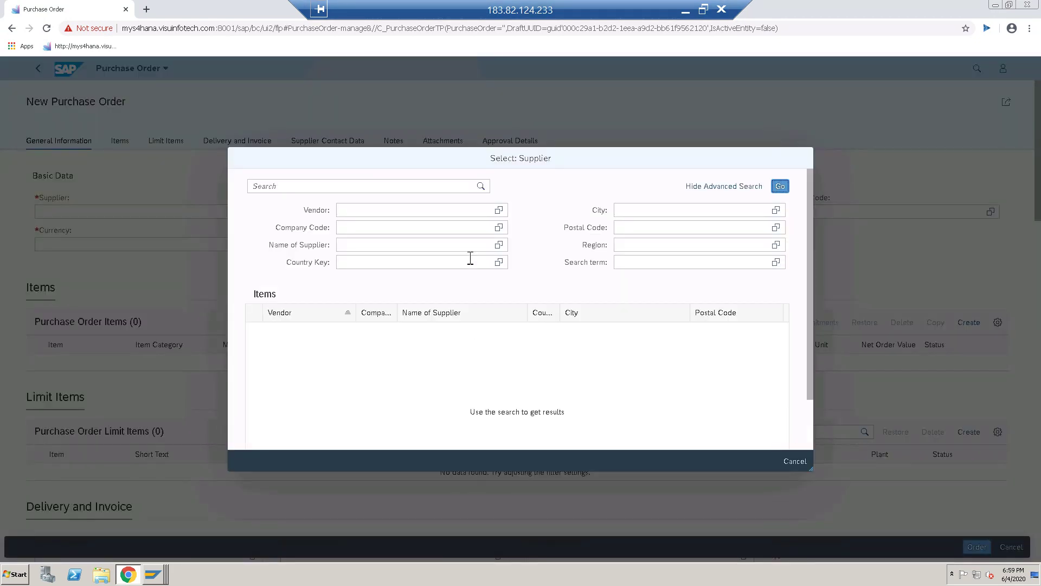
click(408, 228)
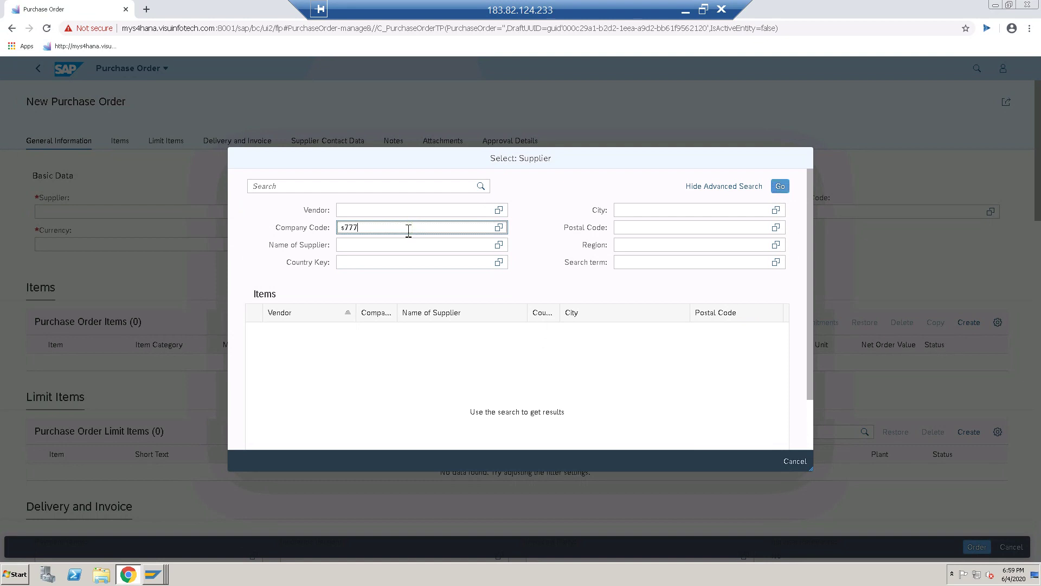
key(Return)
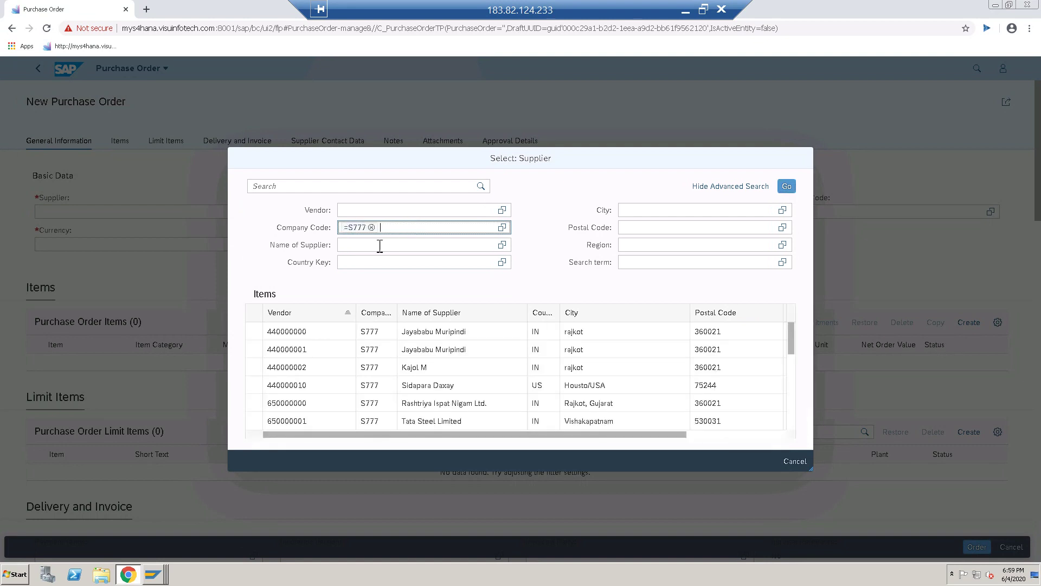
click(469, 407)
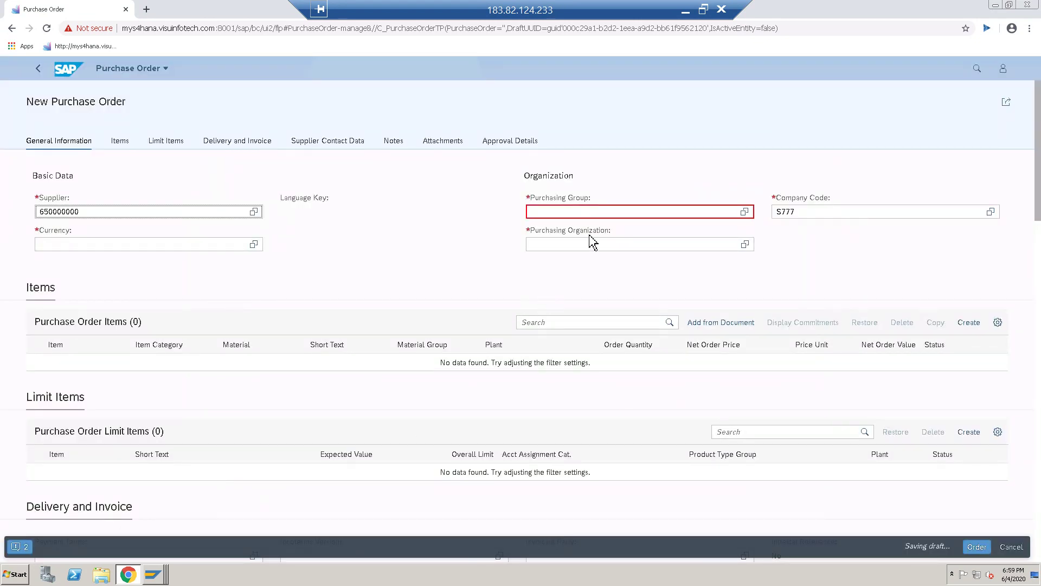
click(588, 211)
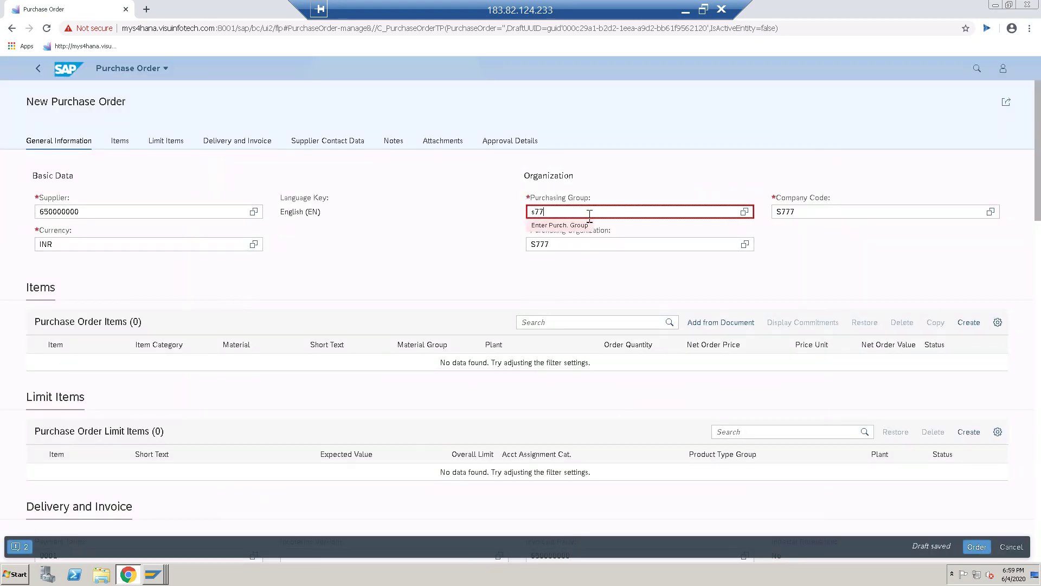
text(s77)
key(Return)
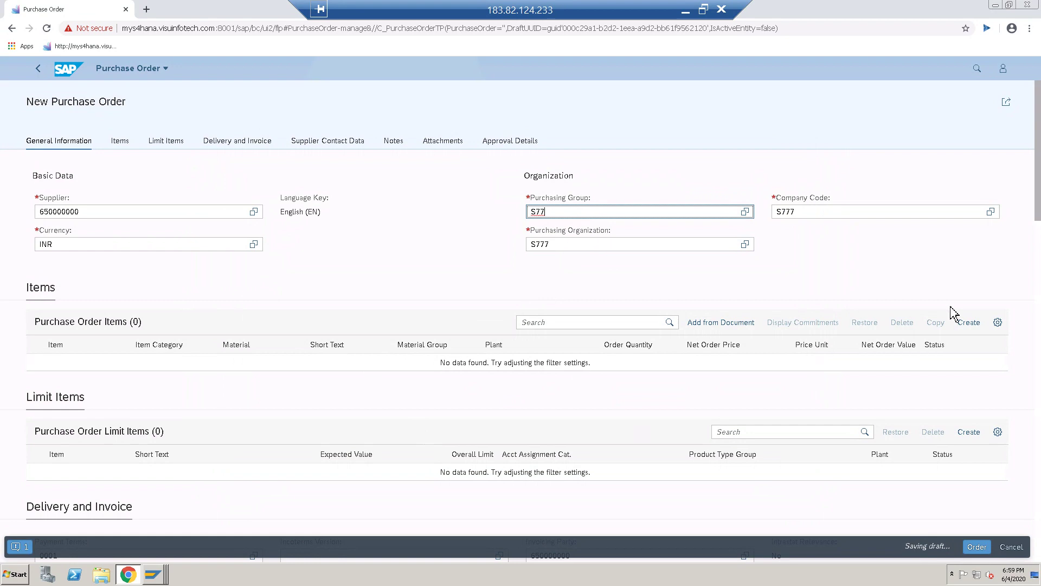
Step: Add a purchase order item for material 800000030 (Vitamin A) in plant SF01
click(976, 326)
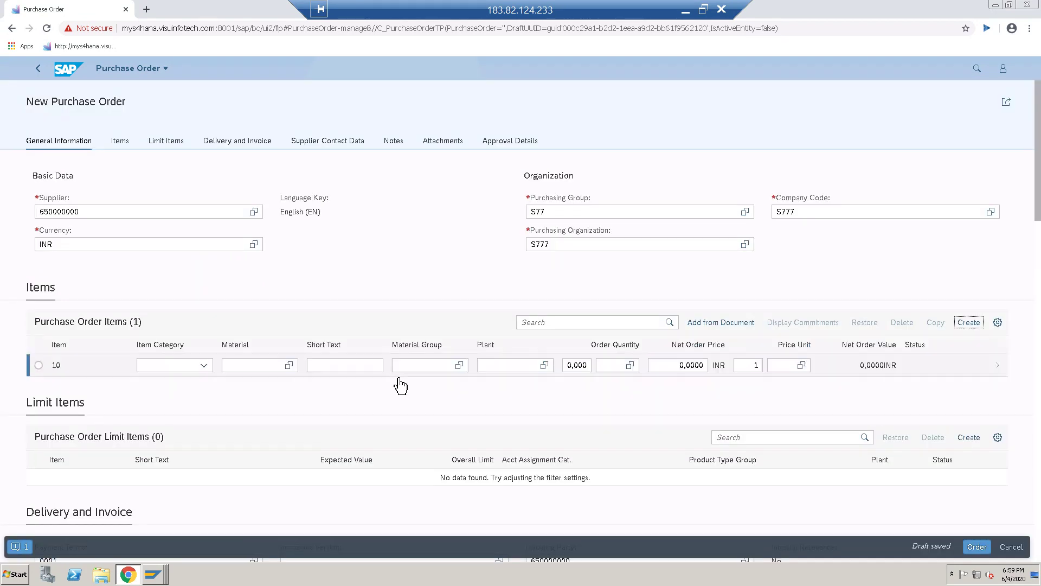
click(239, 365)
text(800000030)
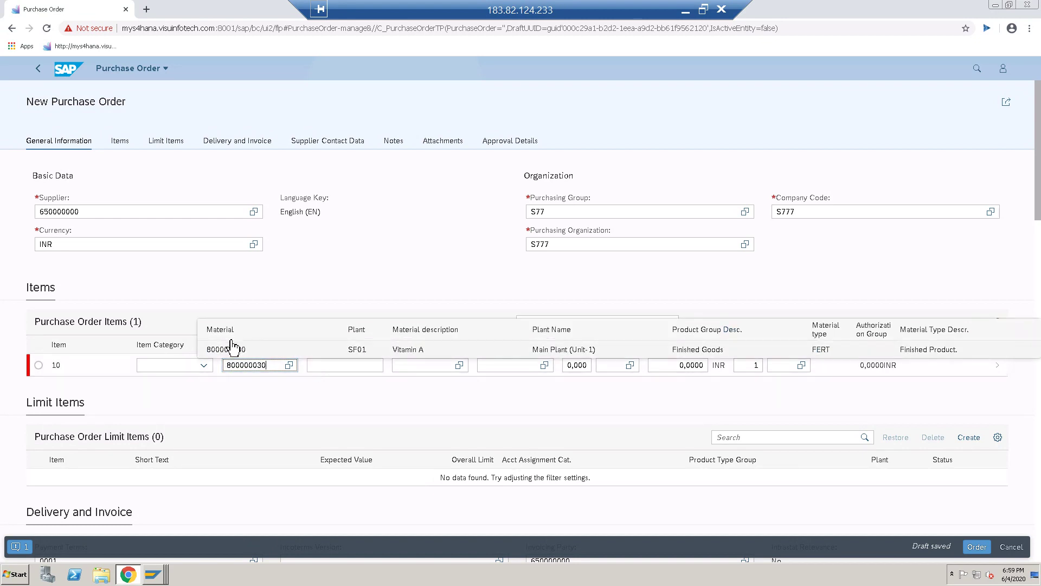
click(226, 345)
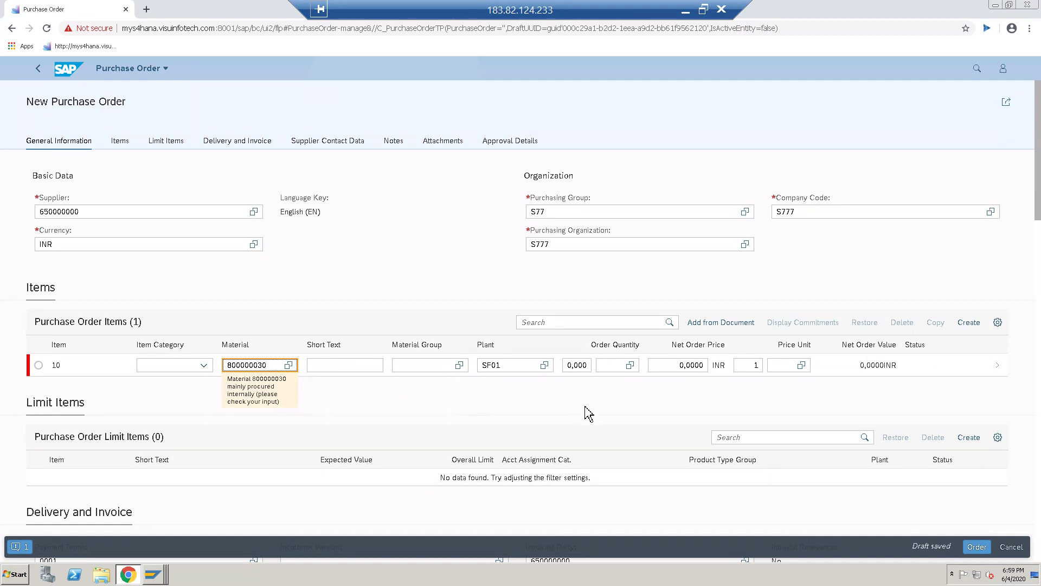
Step: Set the item's order quantity to 400 PAC and its net order price to 90 INR
click(619, 364)
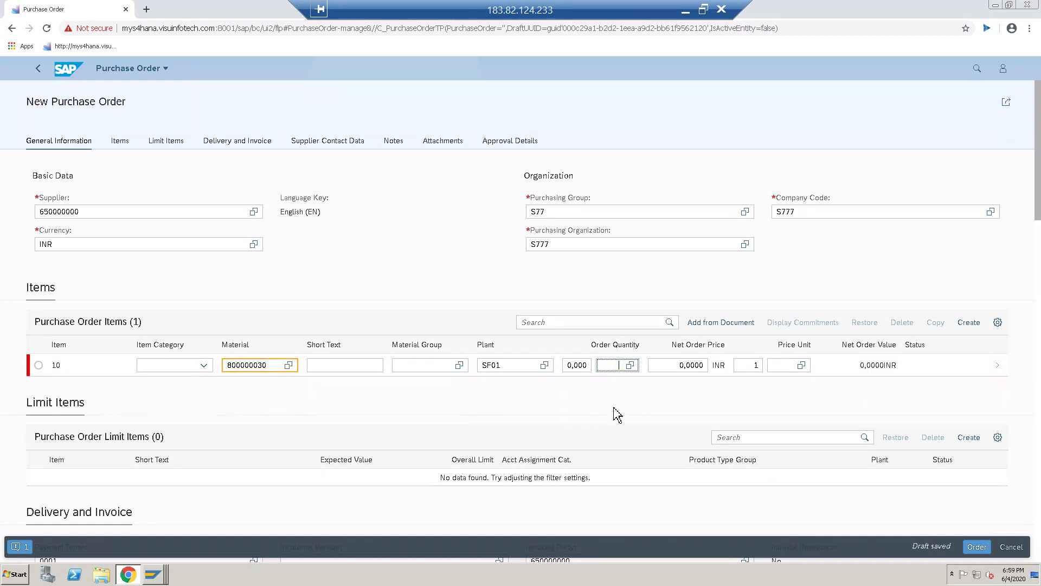
text(400)
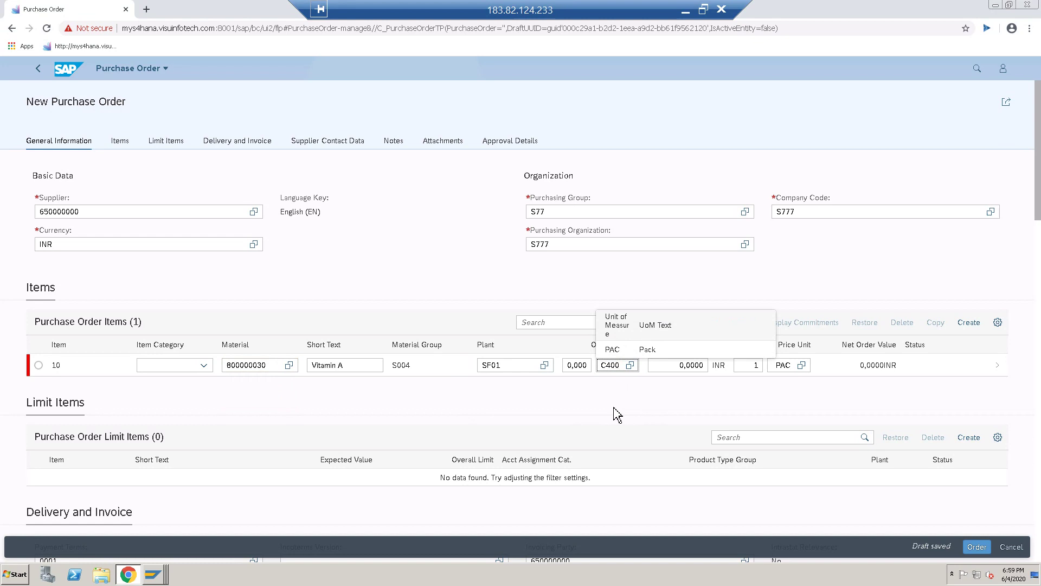
key(BackSpace)
click(572, 370)
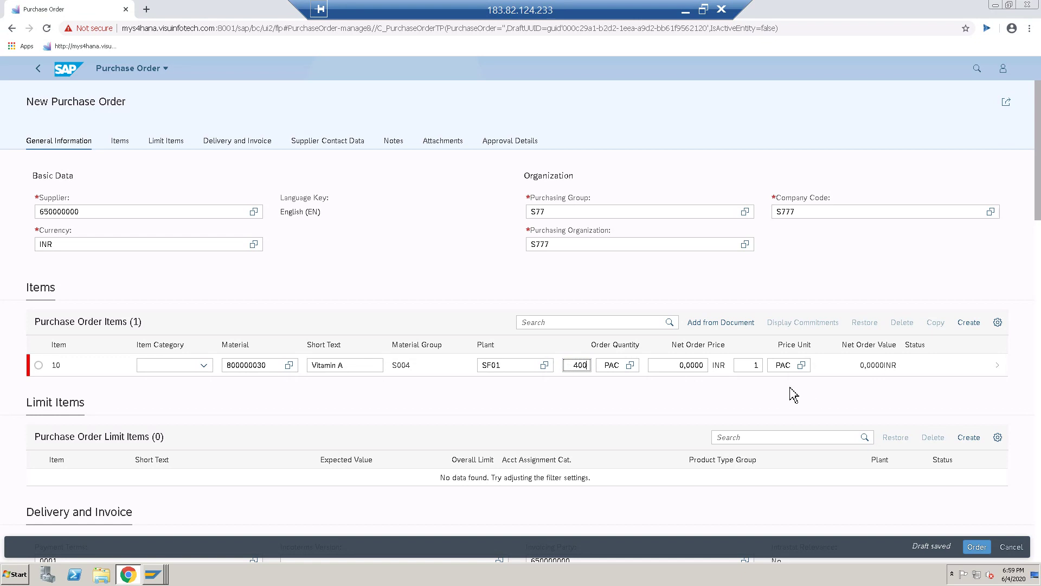
click(679, 366)
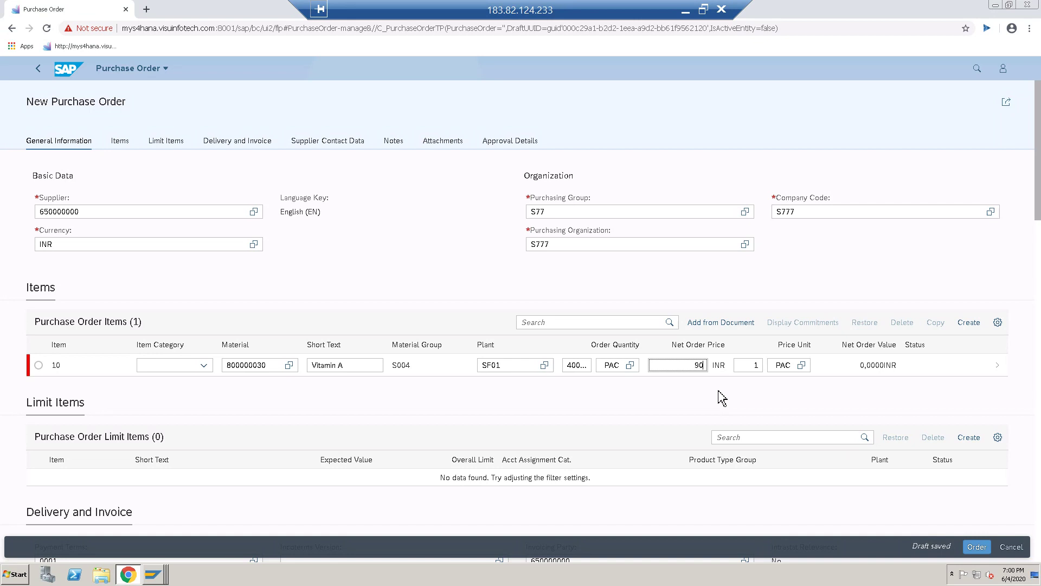
key(Return)
Step: Open the details of purchase order item 10 and set its tax code to V0 (In: Central GST + State GST)
click(989, 366)
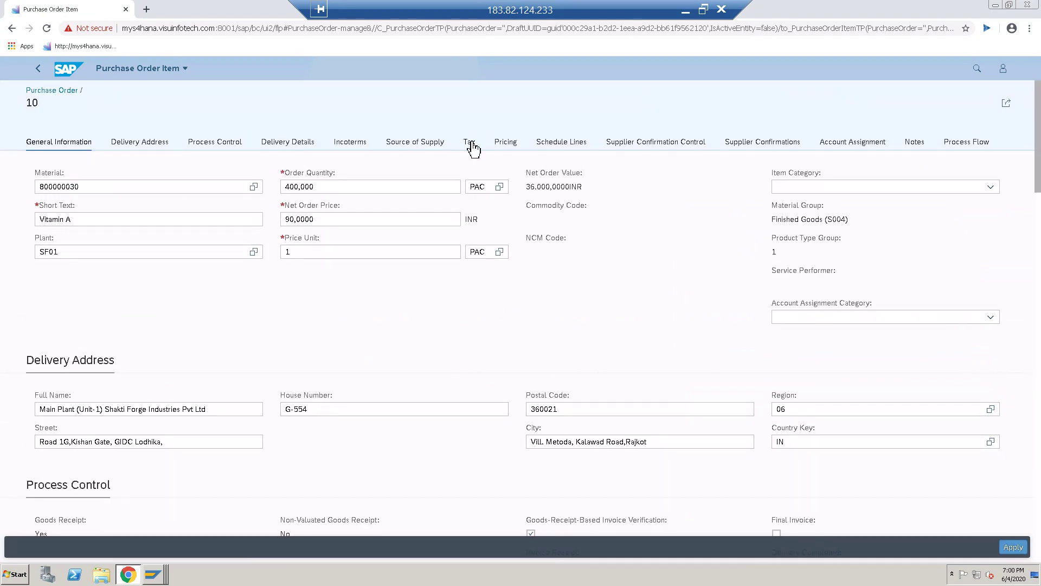
click(470, 142)
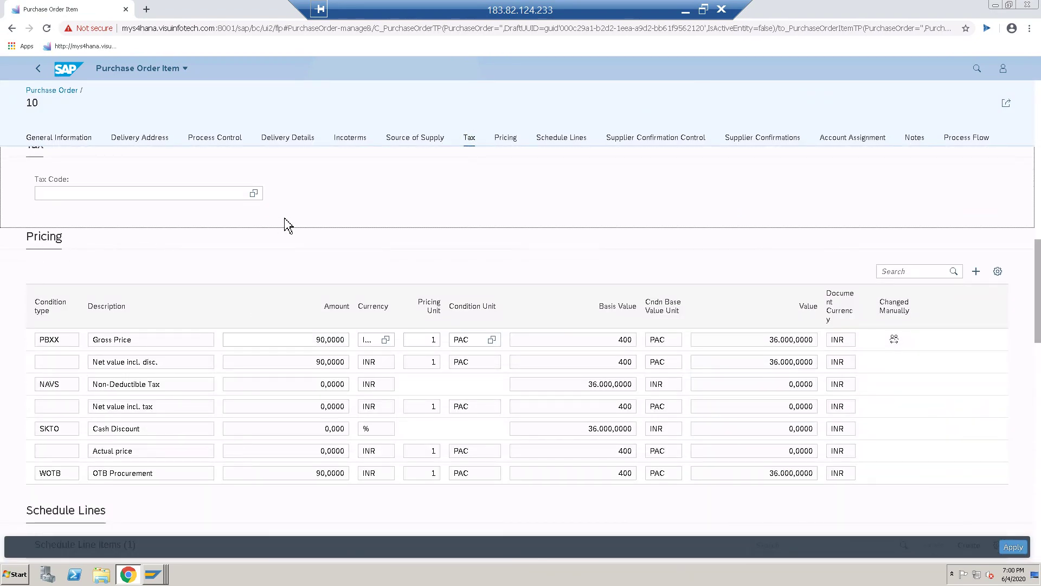
click(258, 195)
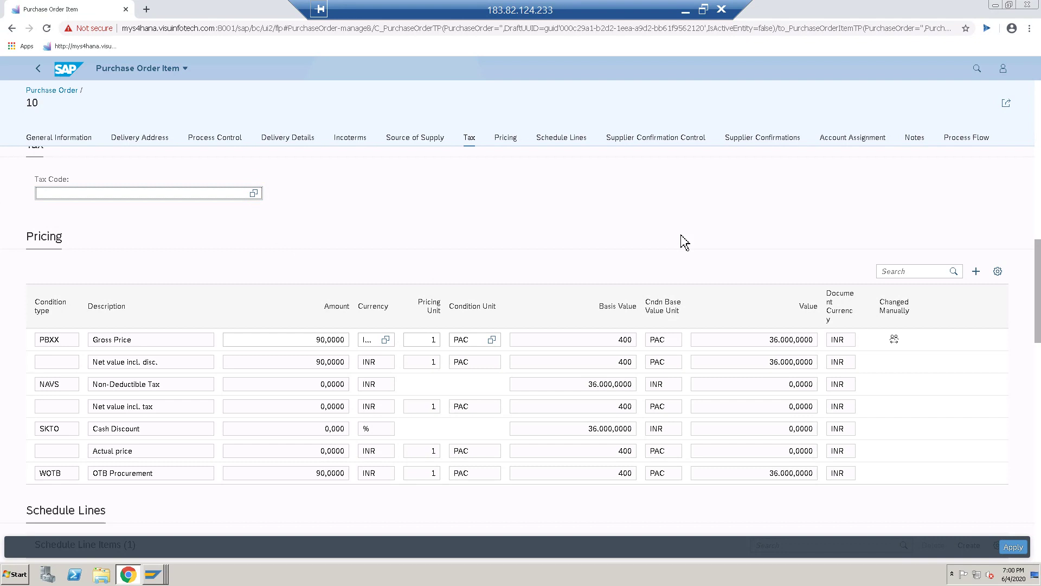
click(254, 193)
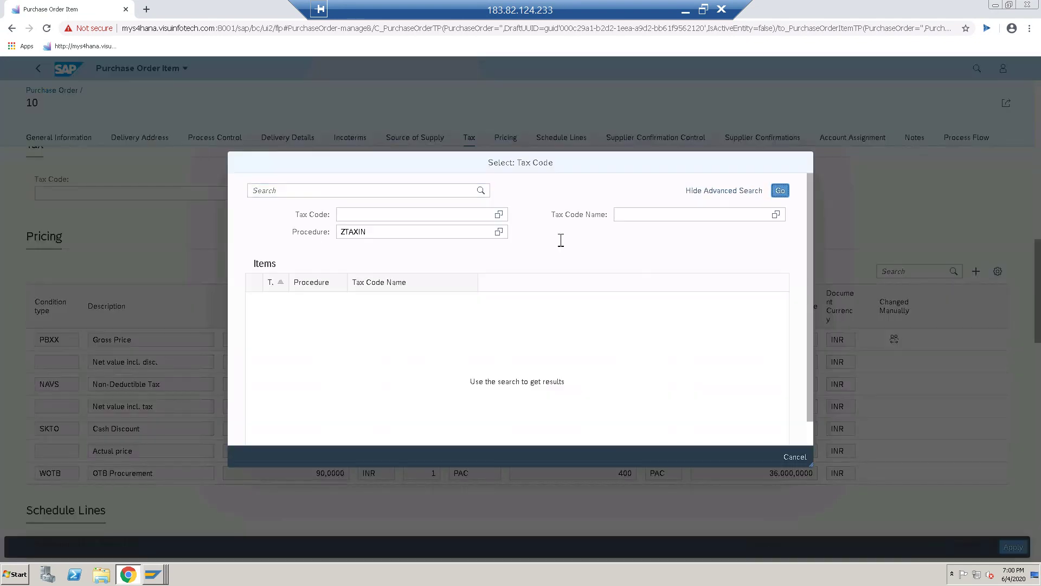
click(782, 191)
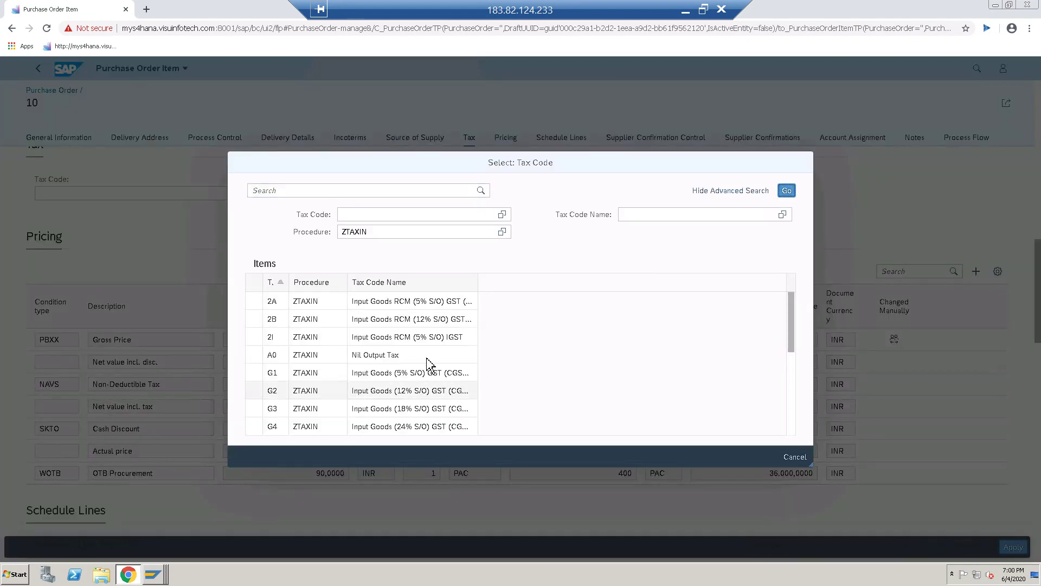
scroll(412, 387, down, 3)
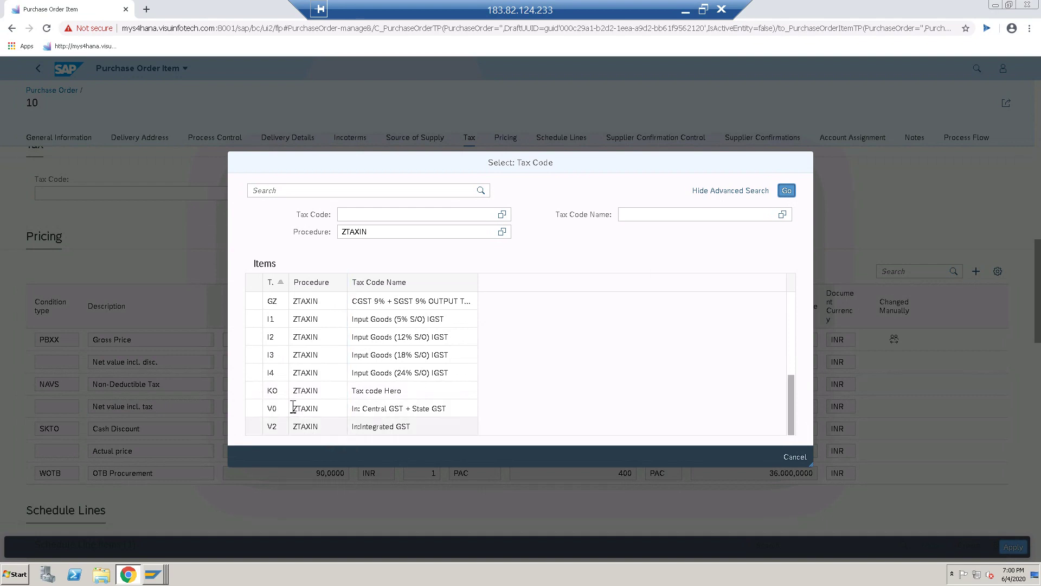
click(277, 411)
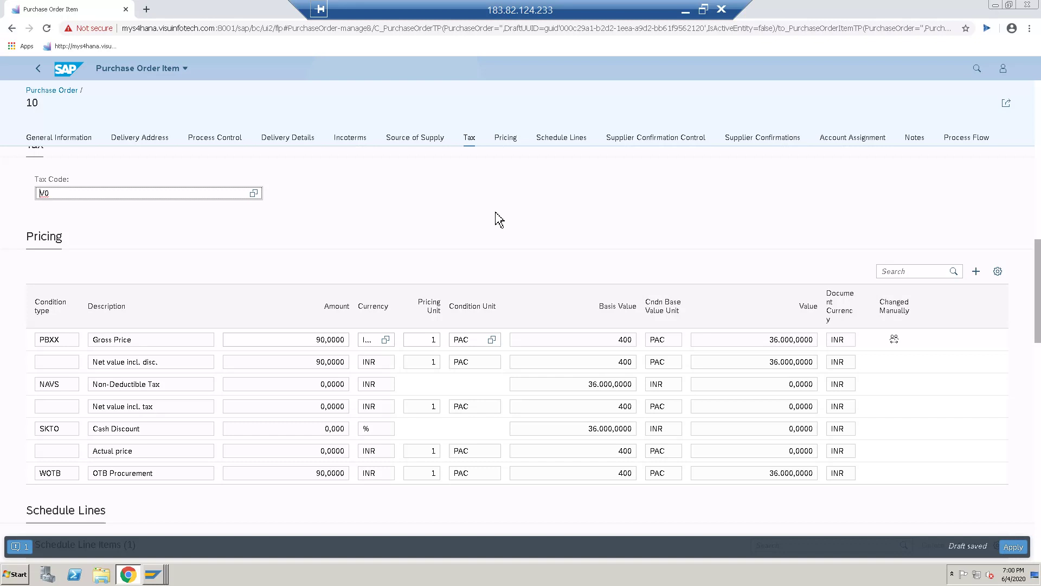
scroll(565, 232, up, 3)
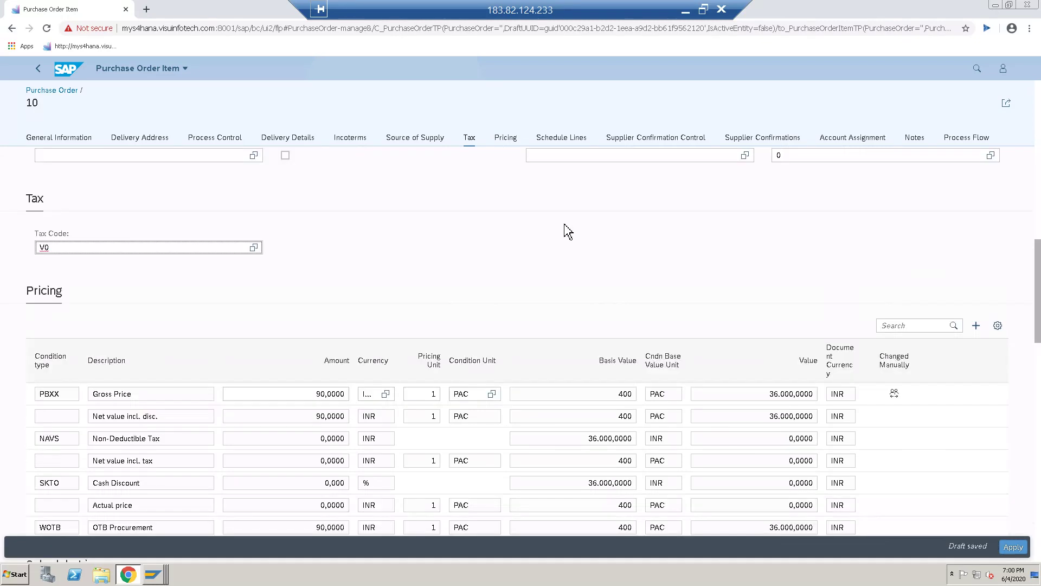
Step: Examine the item's pricing, schedule lines, supplier confirmation, account assignment and process flow sections
click(506, 138)
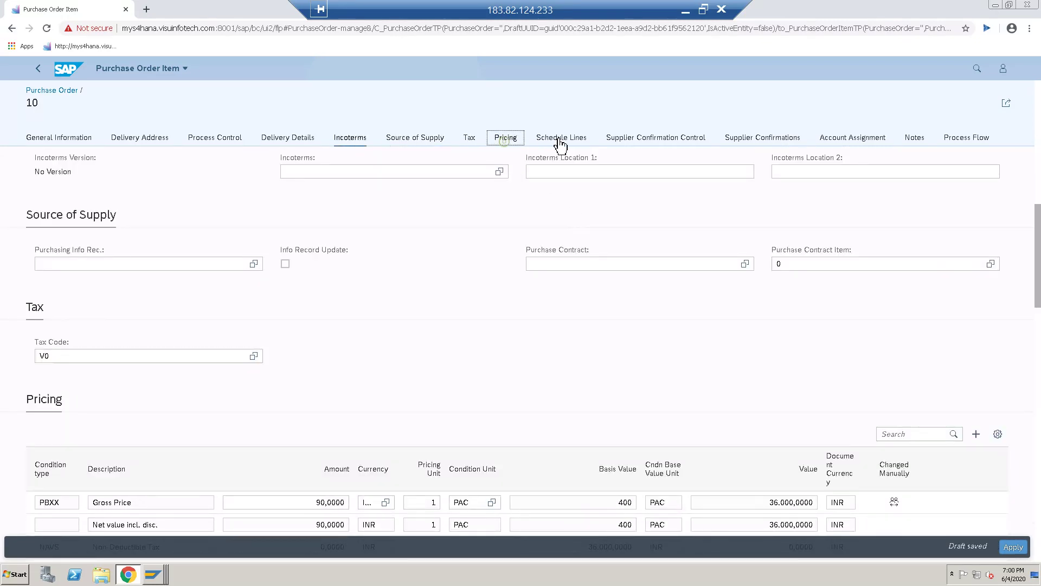
click(561, 142)
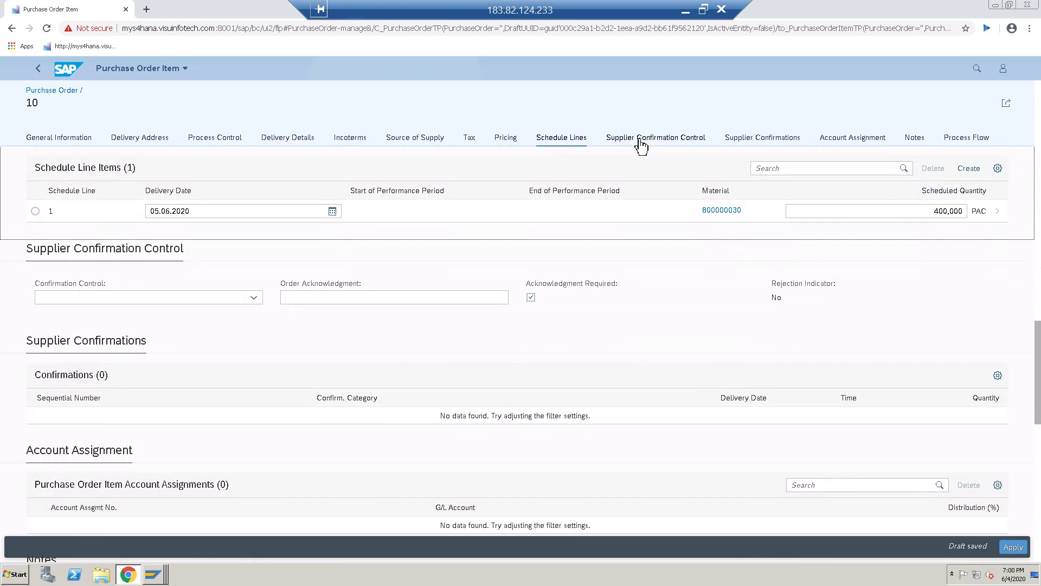
click(642, 144)
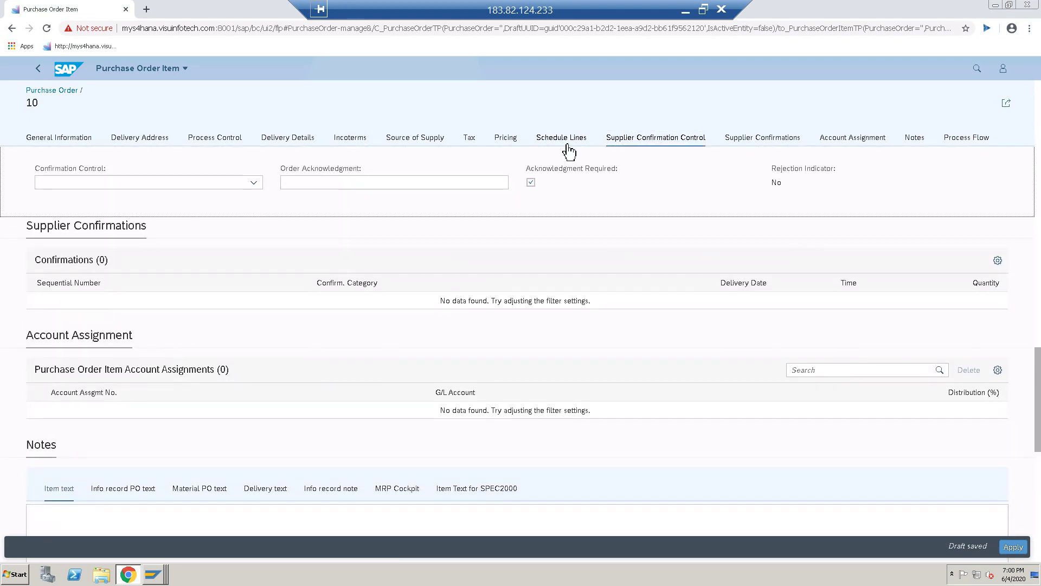
click(569, 153)
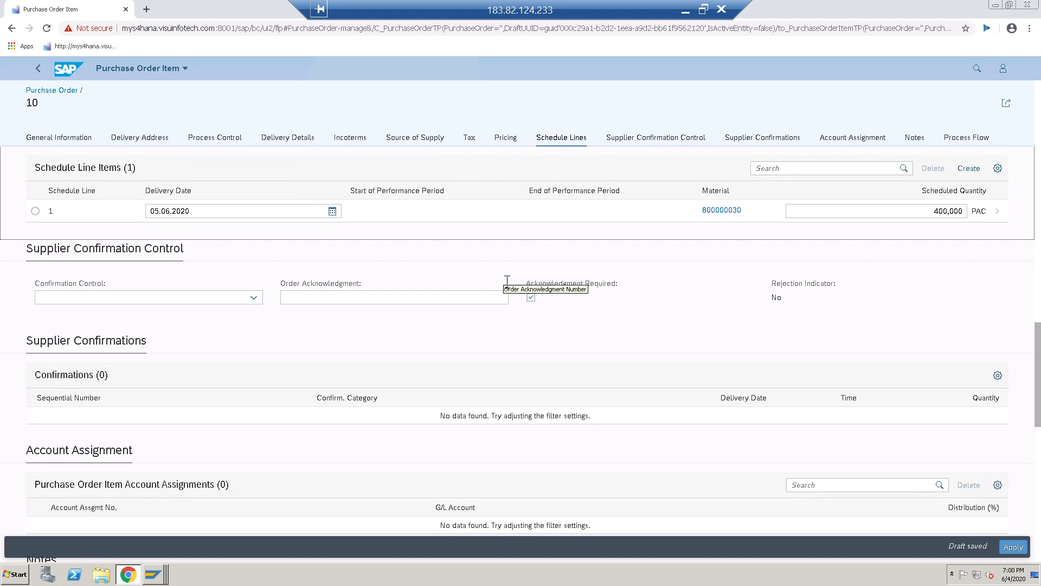
click(794, 140)
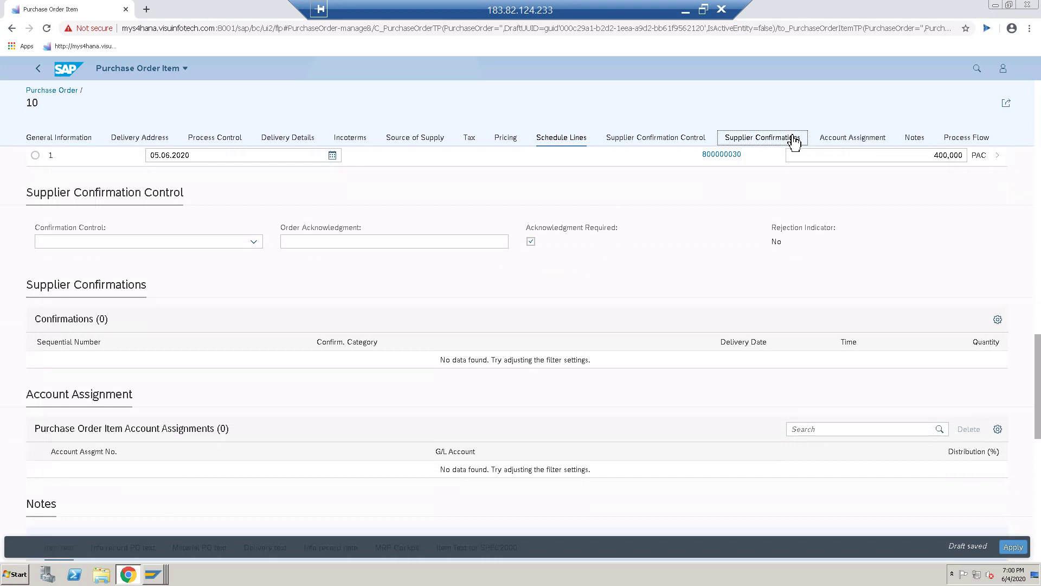
click(878, 142)
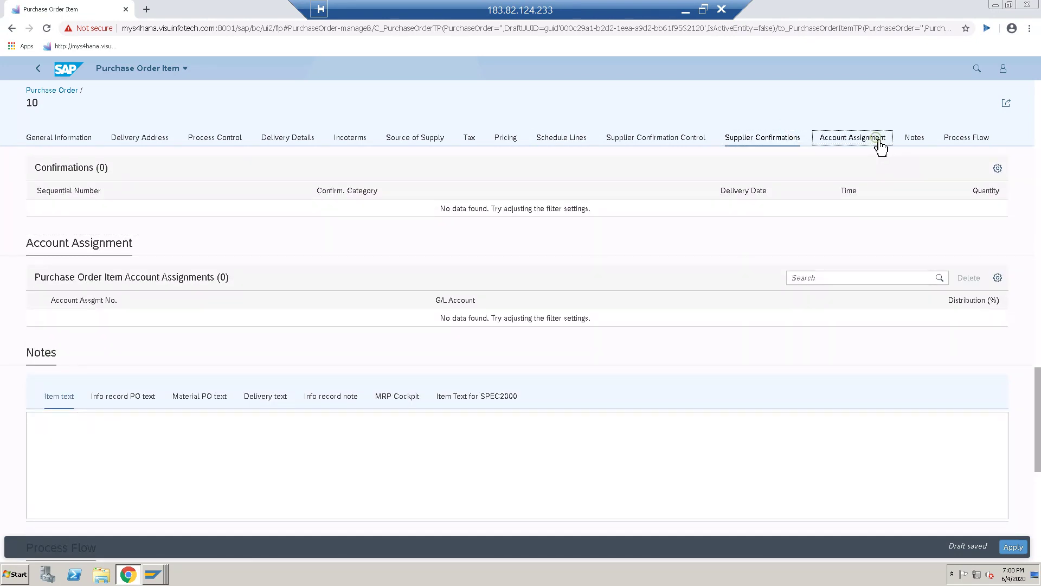
click(954, 142)
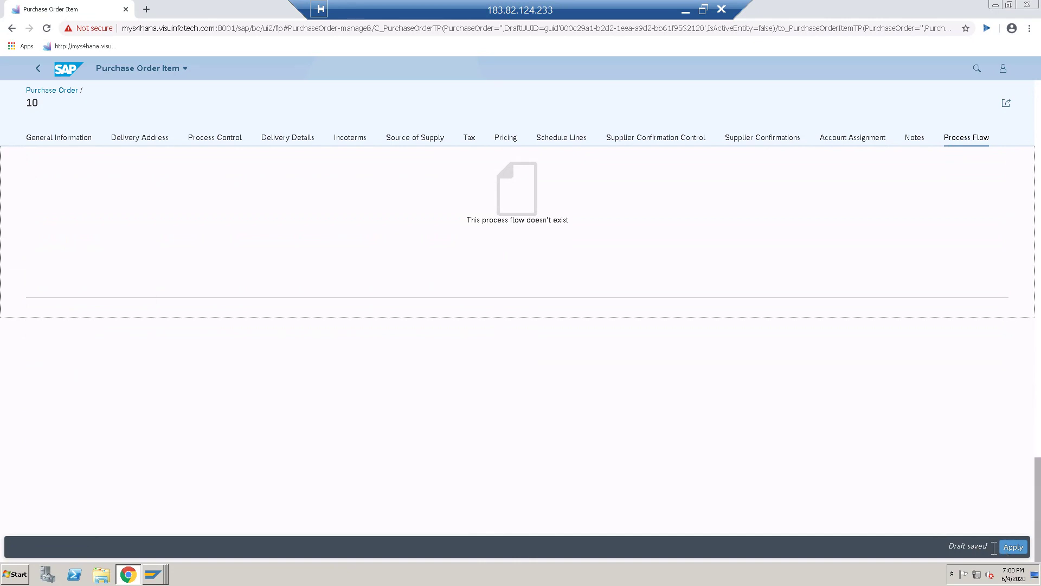
Step: Apply the item details and submit the purchase order
click(1016, 549)
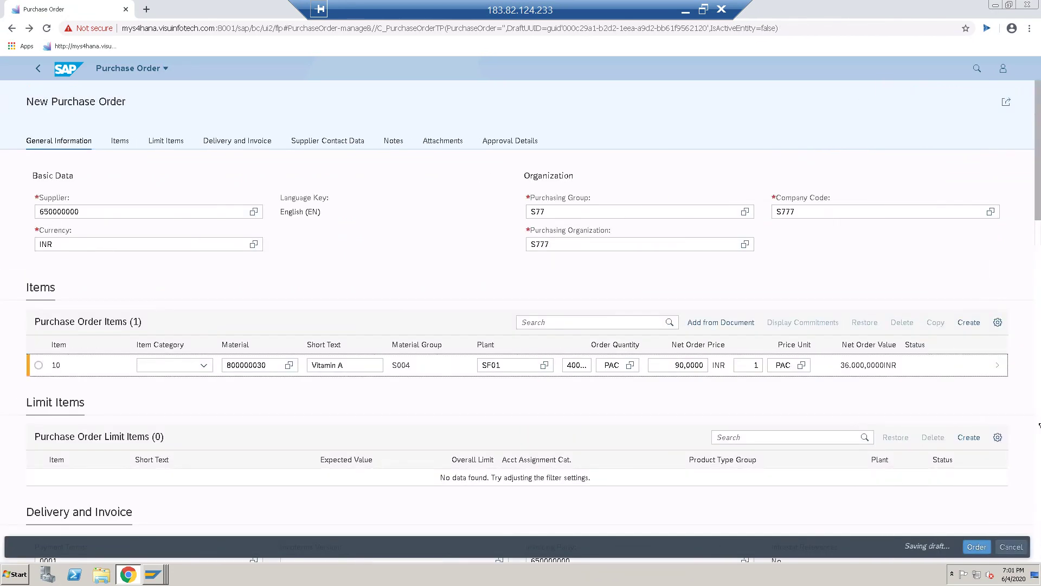
click(982, 550)
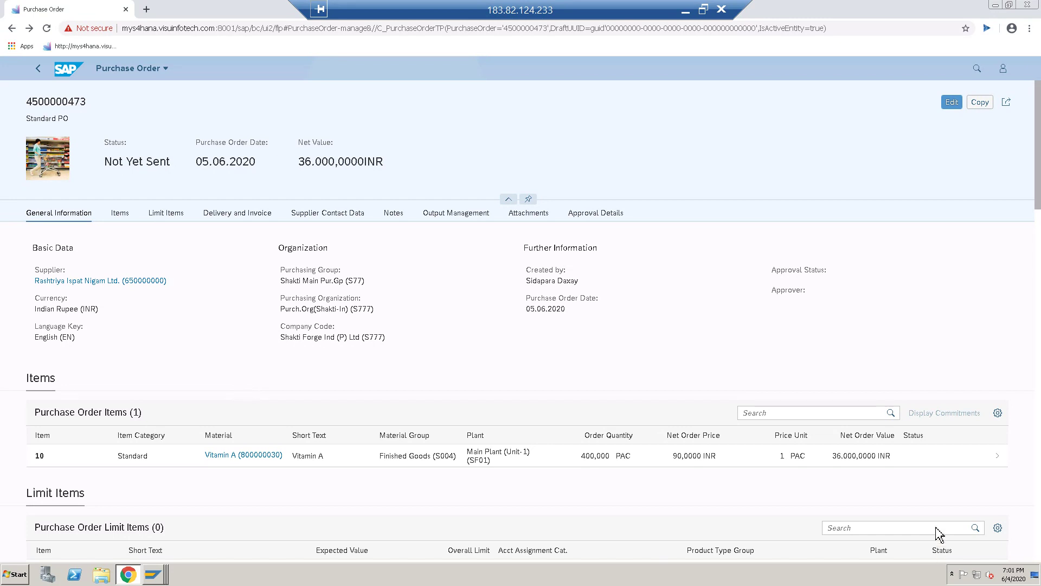
Step: Open item 10's process flow and start Post Goods Receipt for Purchase Order from its purchase order node
click(985, 440)
click(982, 462)
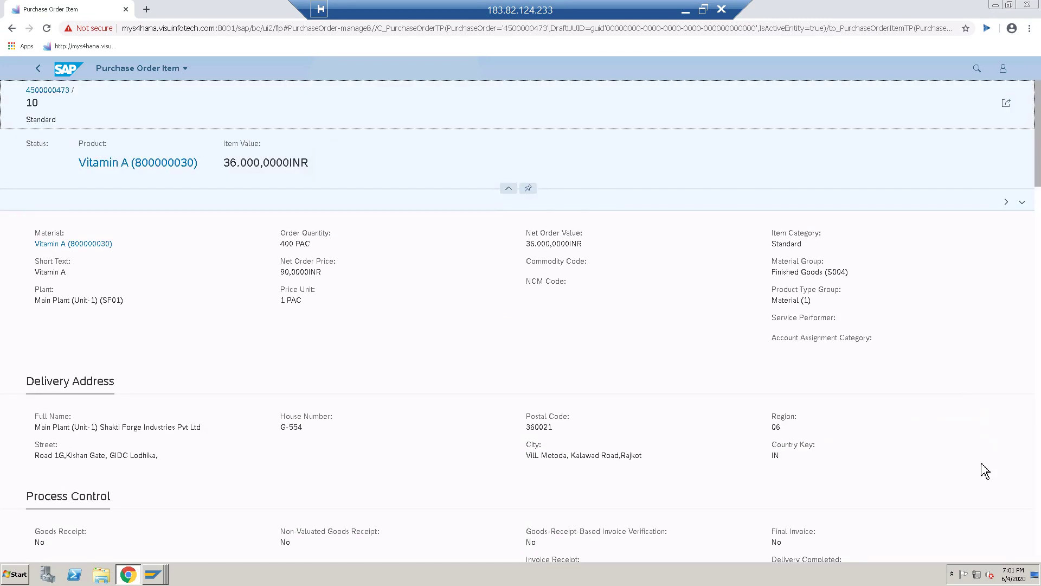
click(966, 203)
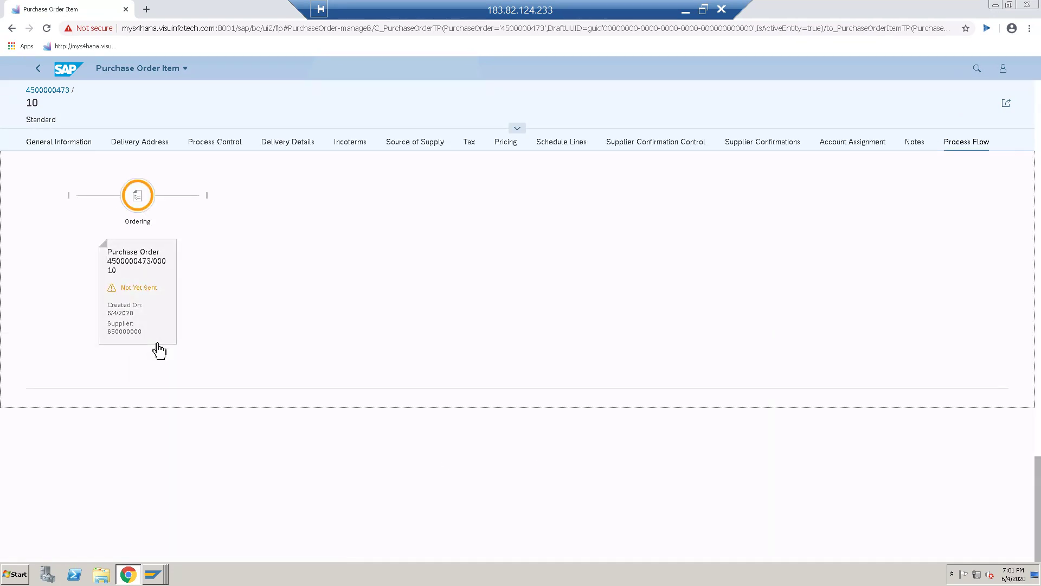
click(164, 284)
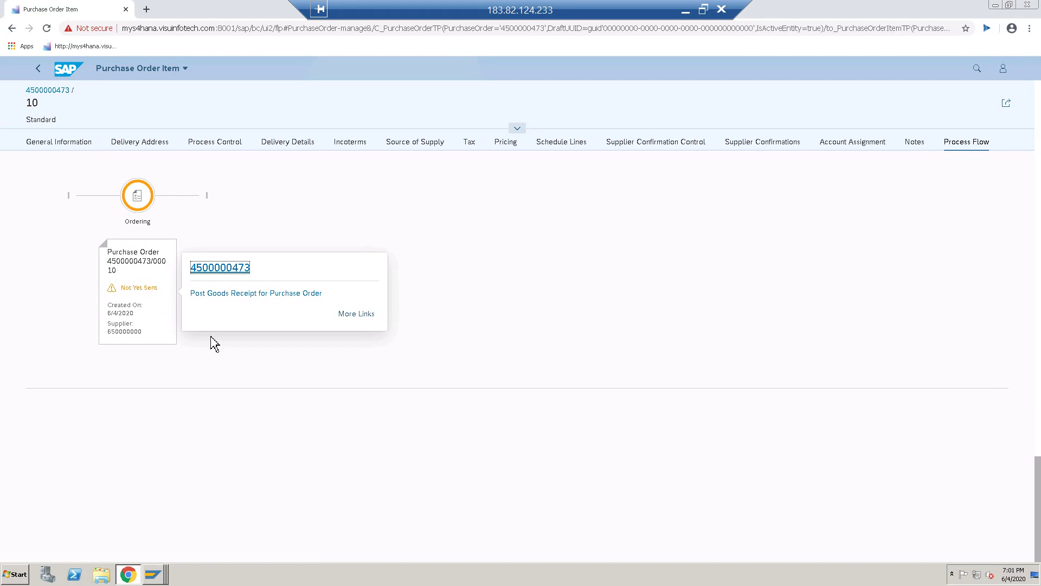
click(246, 295)
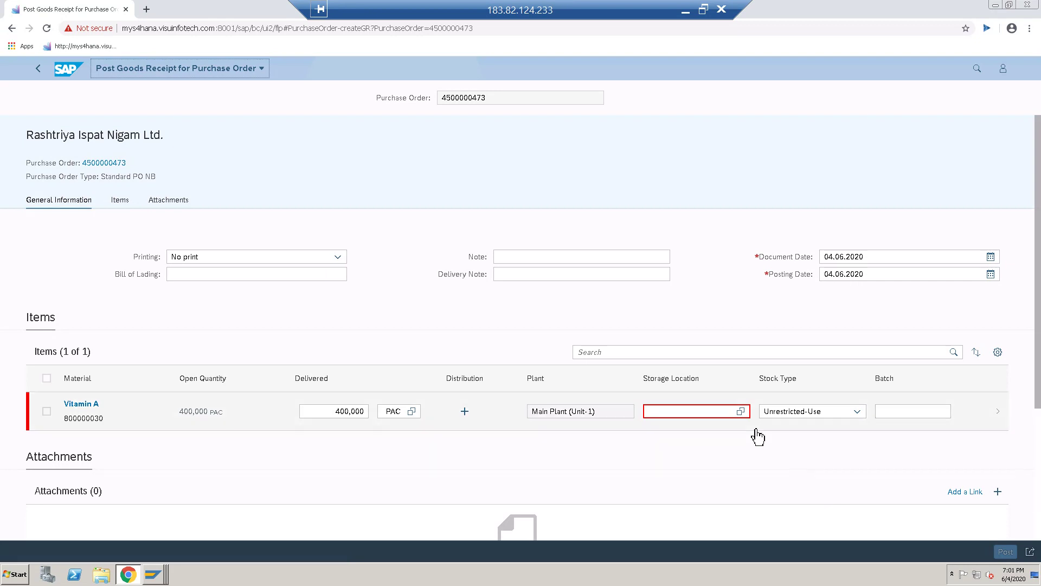
Step: Set the Vitamin A receipt item's storage location to Raw Material (S001) and its production date to 04.06.2020, and apply the item
click(741, 411)
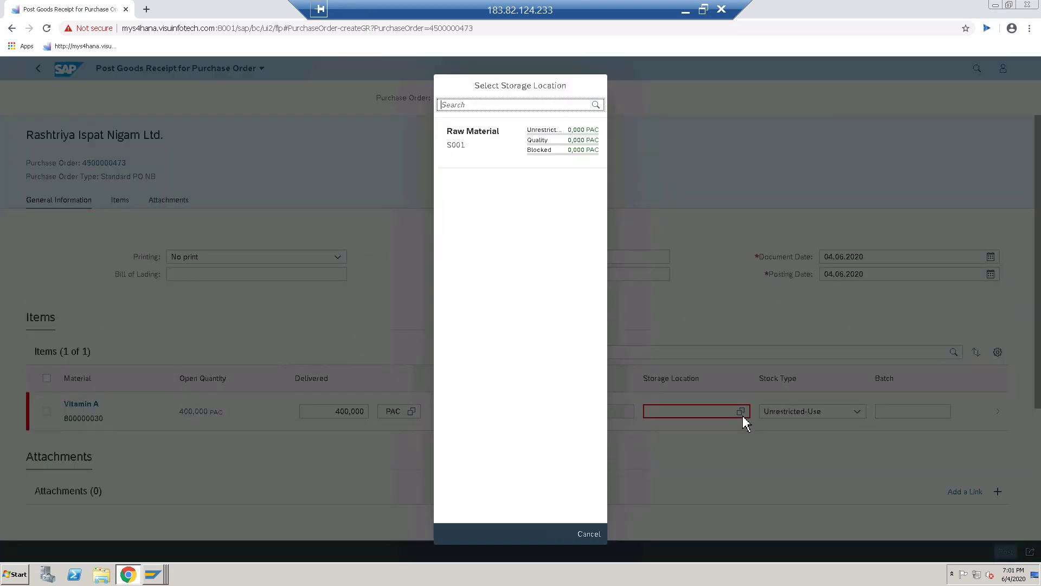
click(515, 159)
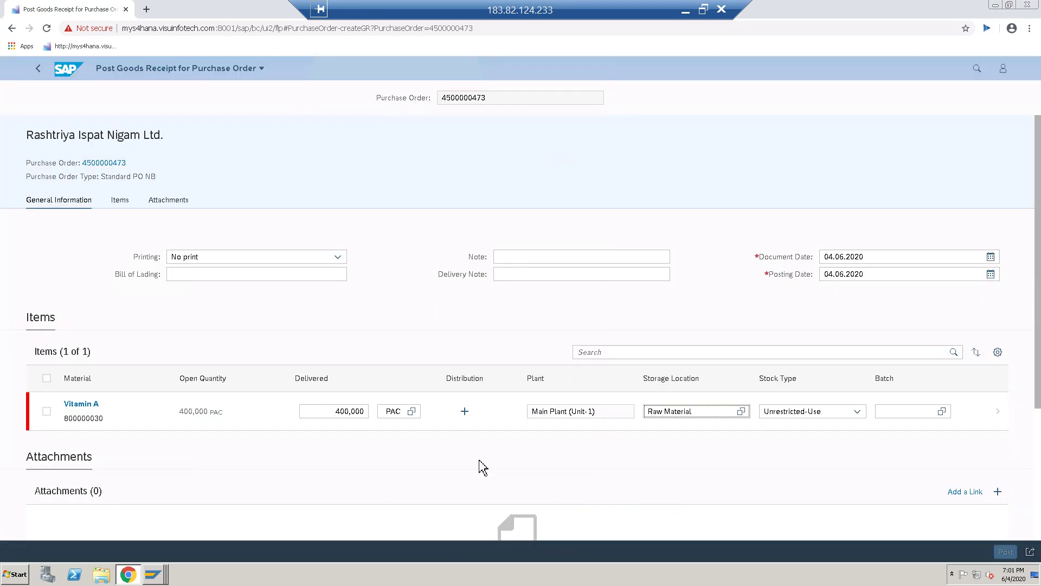
click(1002, 417)
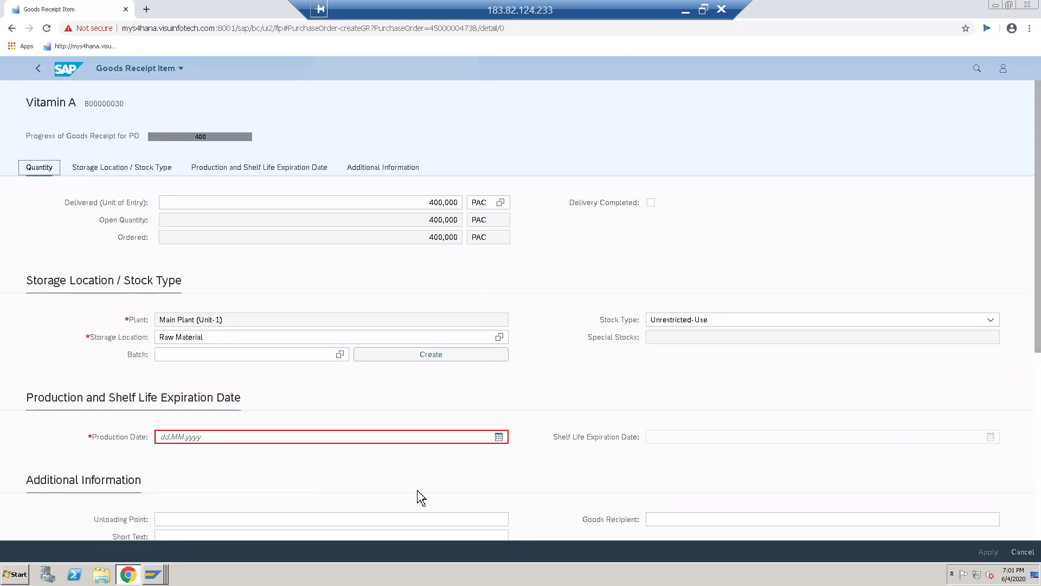
click(498, 436)
click(254, 478)
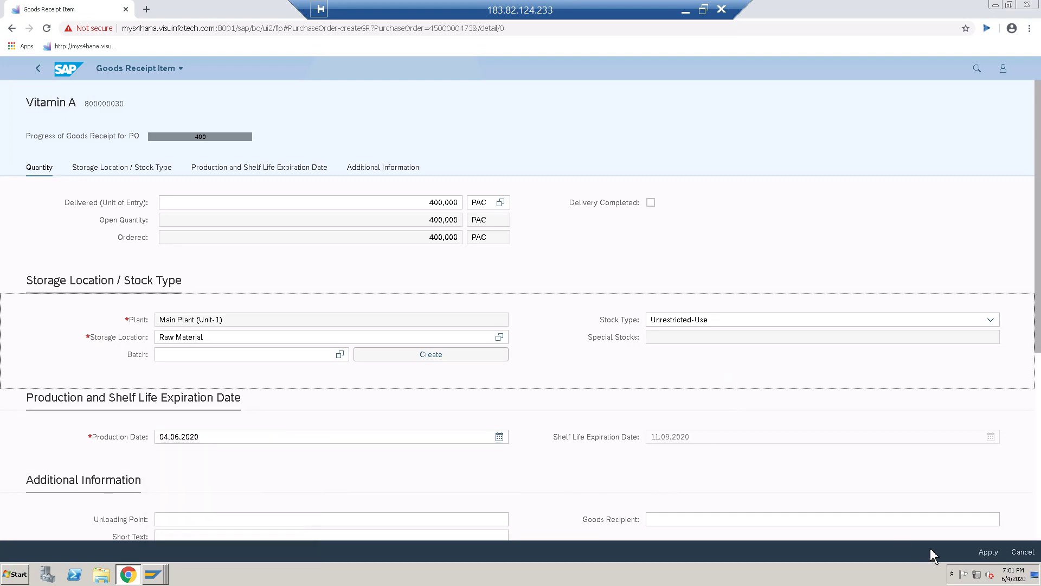
click(984, 553)
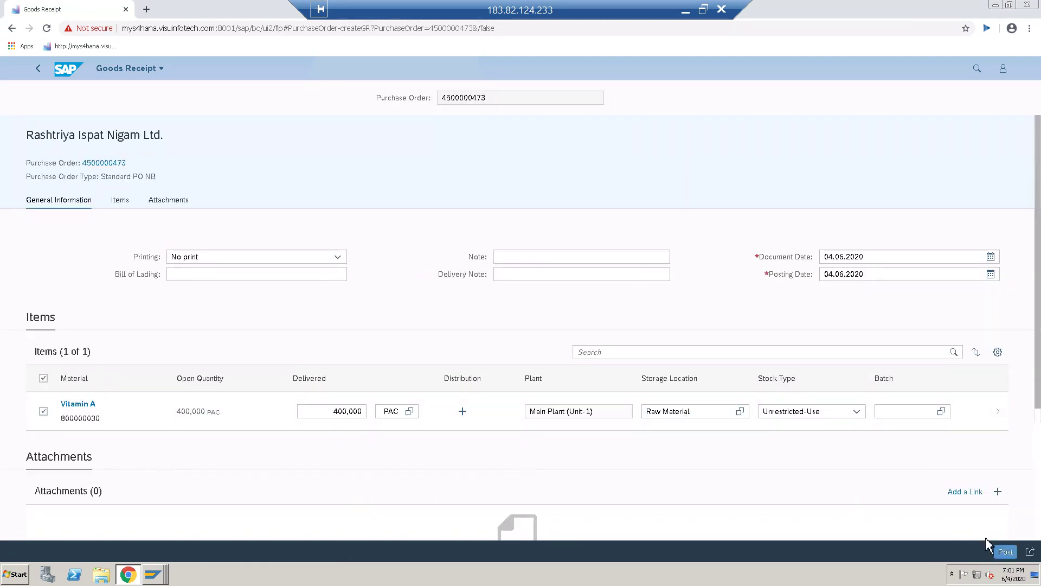
Step: Post the goods receipt and open the posted material document
click(1008, 552)
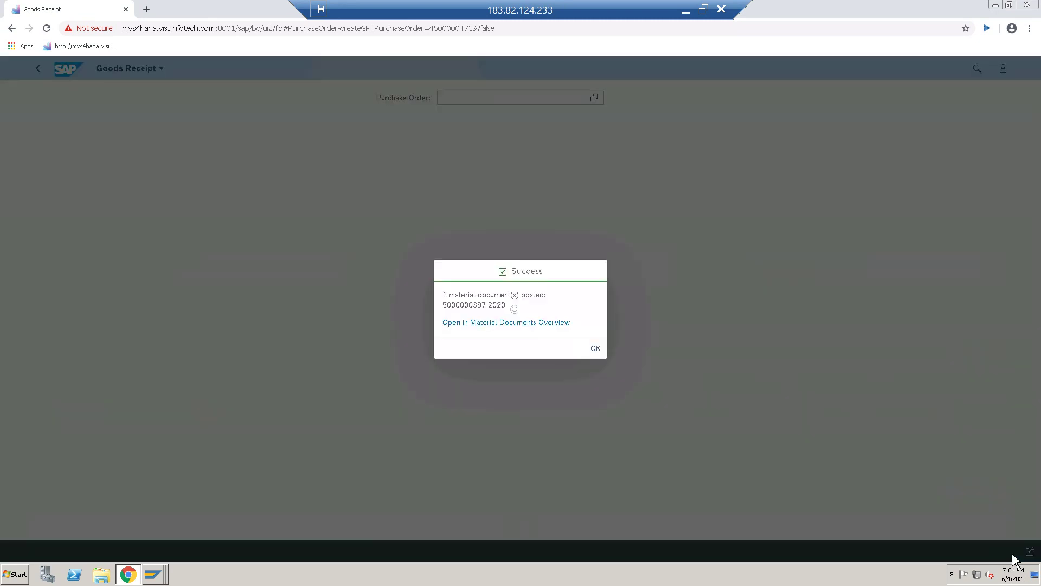
click(522, 324)
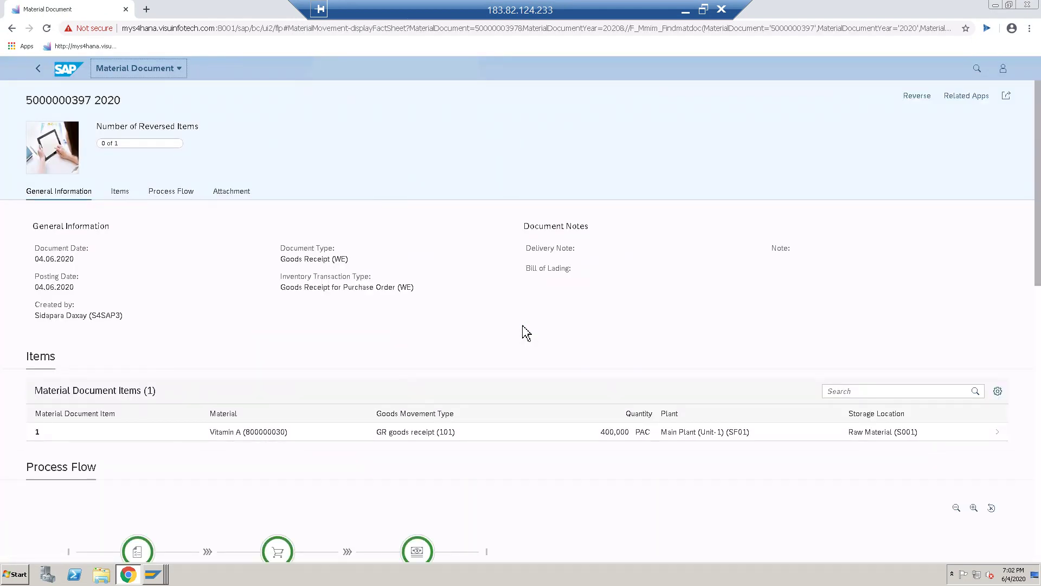
Step: Open Material Documents Overview from the document's process flow and display the listed Vitamin A document
scroll(524, 329, down, 4)
click(290, 432)
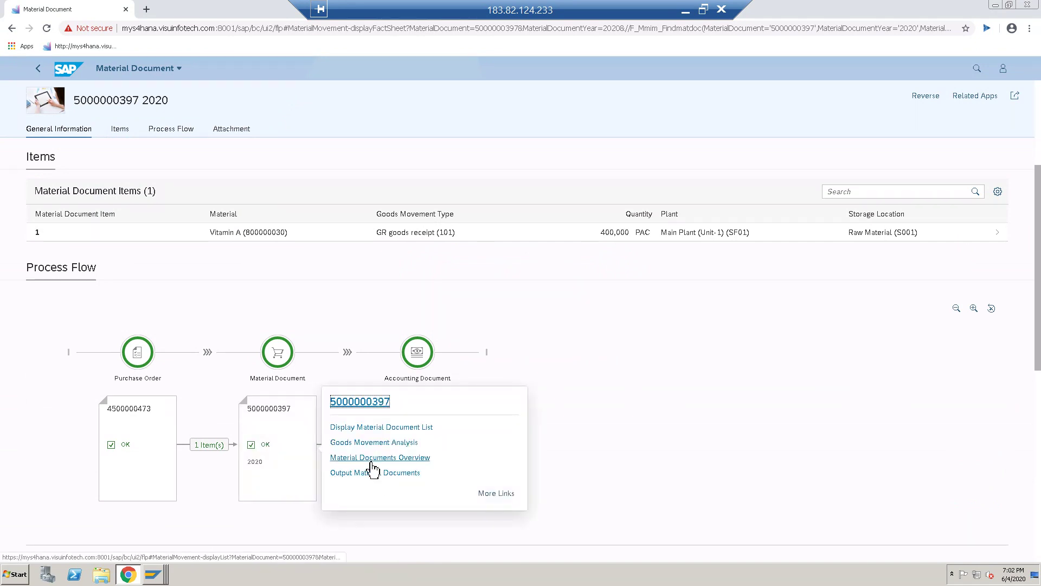
click(372, 465)
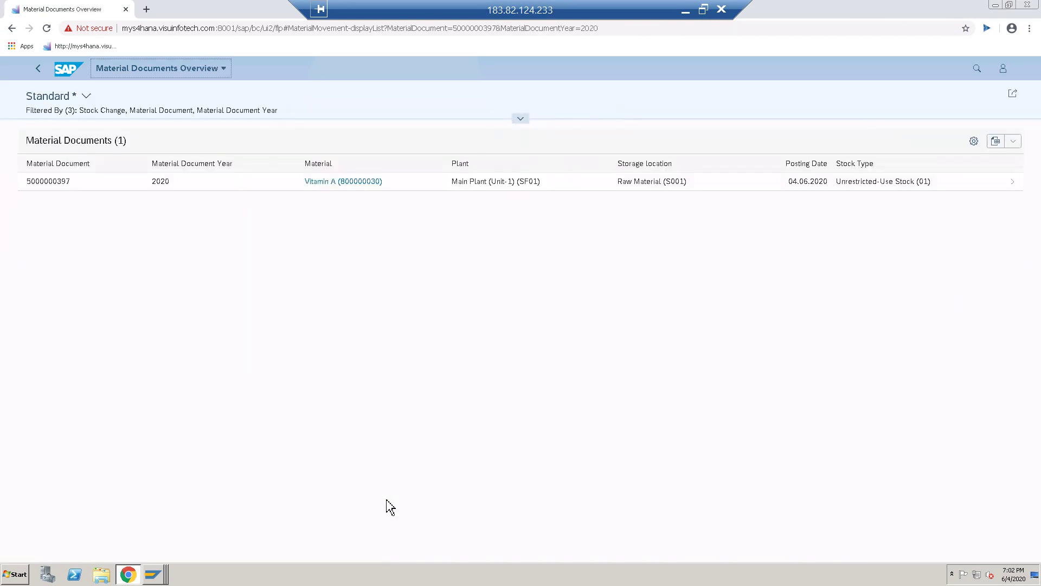
click(1007, 185)
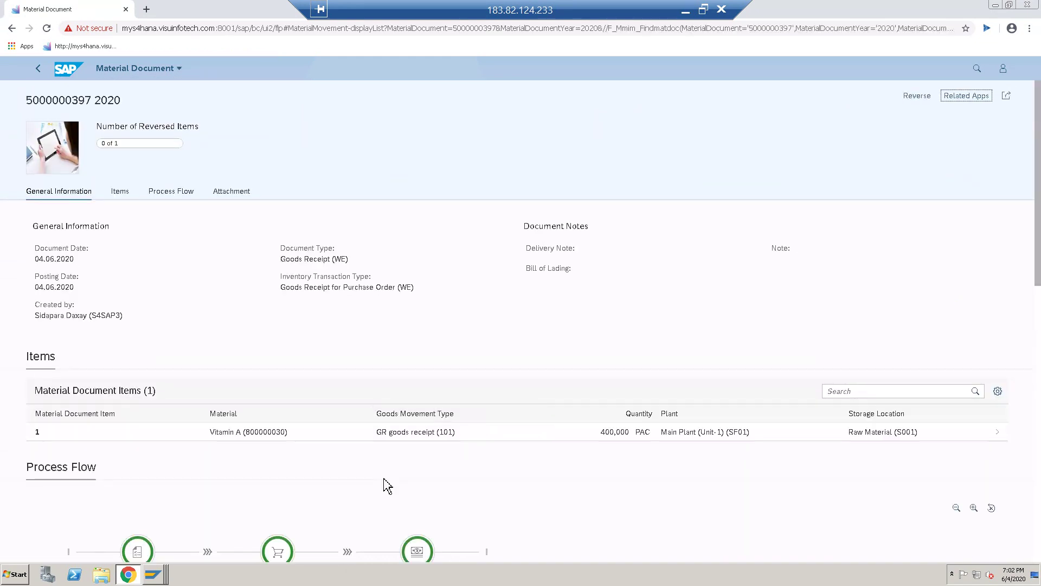
scroll(409, 445, down, 4)
click(309, 423)
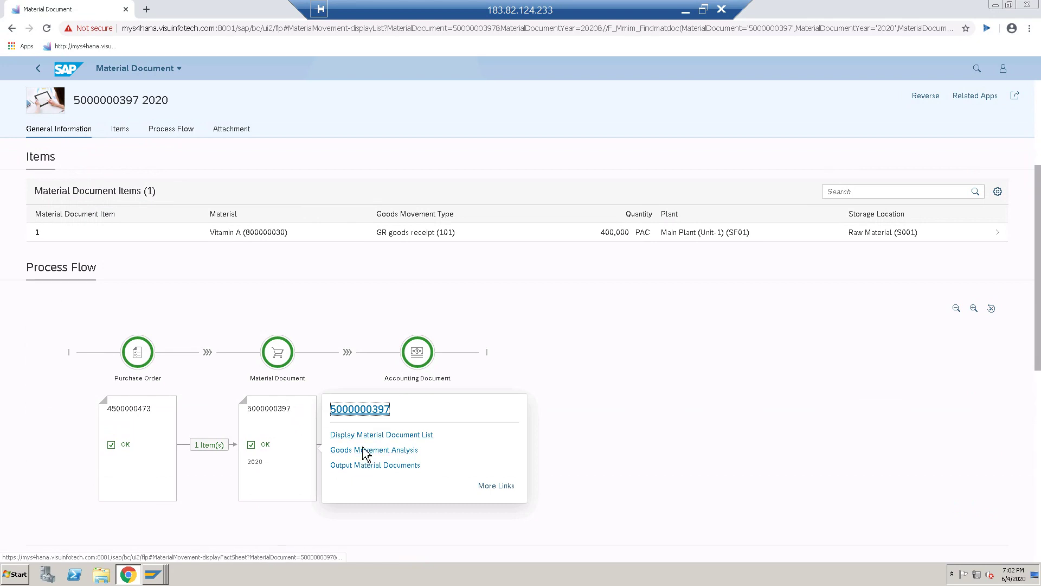
click(362, 437)
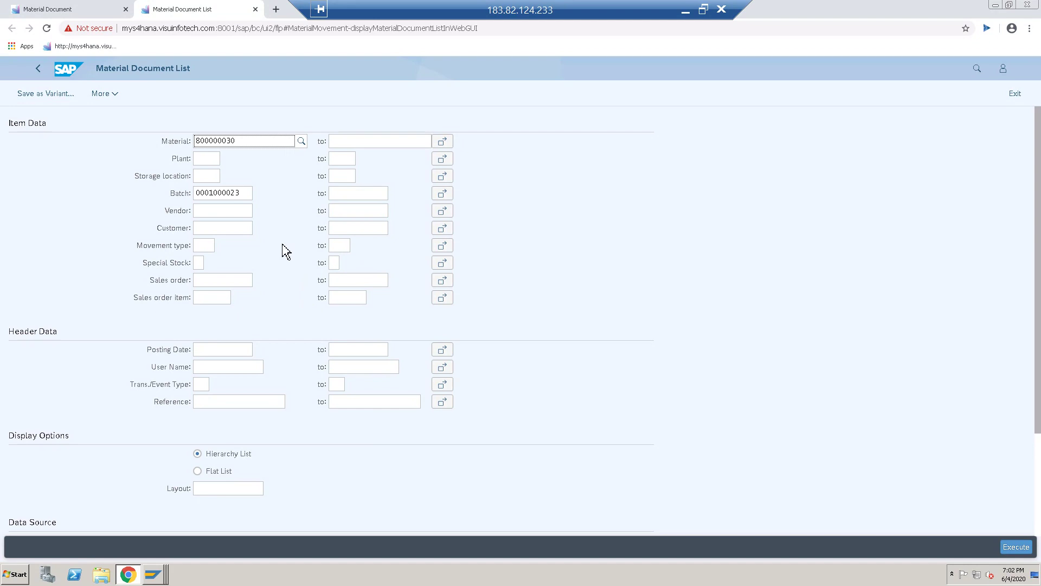
click(1013, 548)
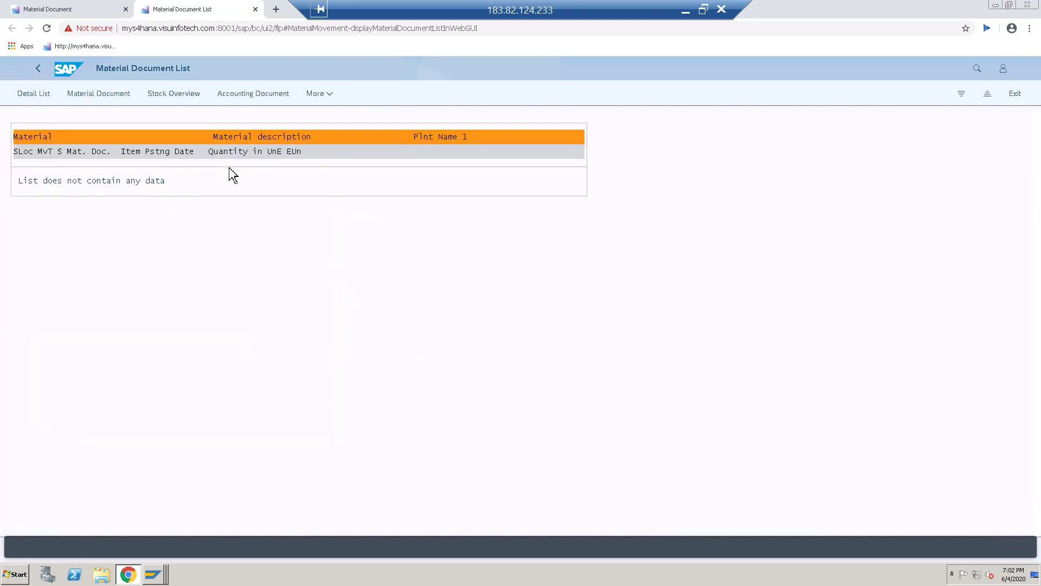
click(37, 68)
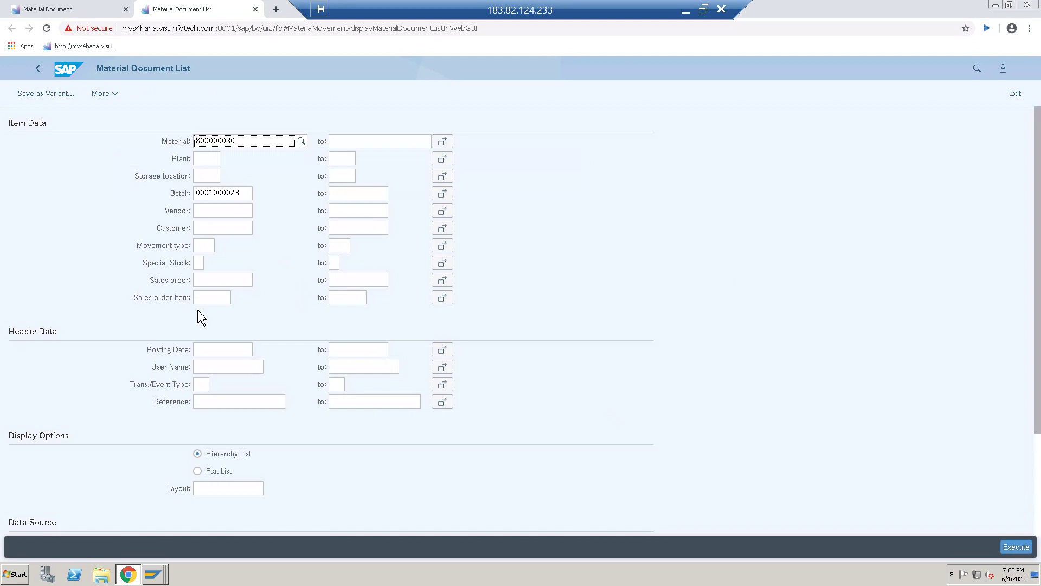
Step: Clear the batch criterion, run the material document list for material 800000030 and open the listed Vitamin A document
click(247, 196)
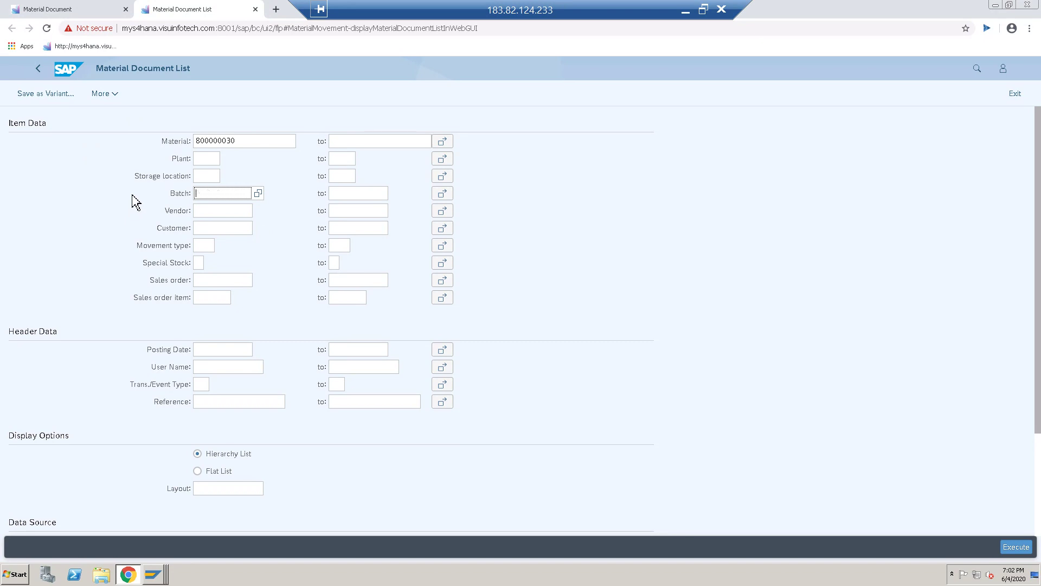
click(1015, 546)
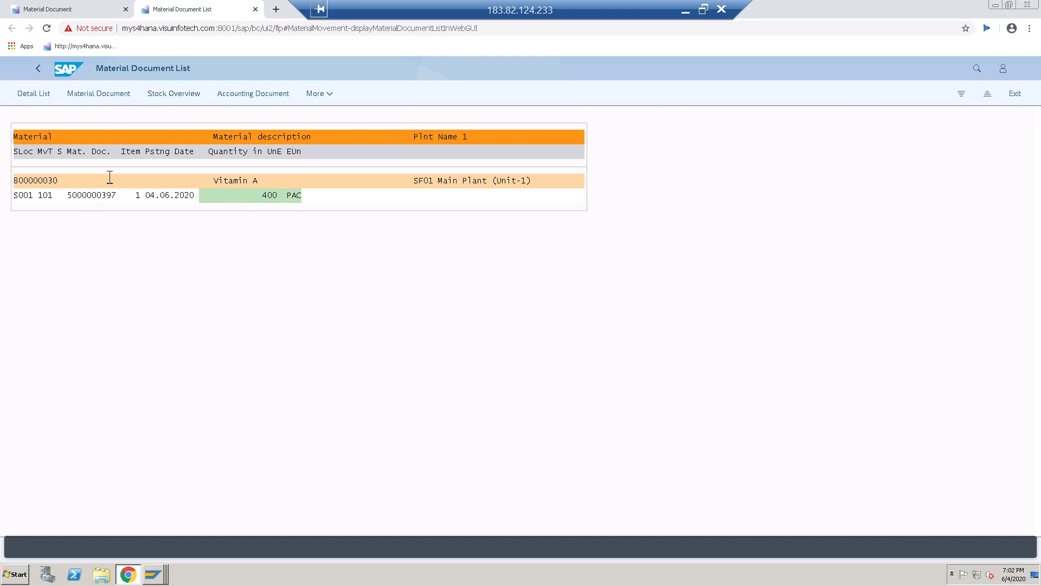
double_click(96, 197)
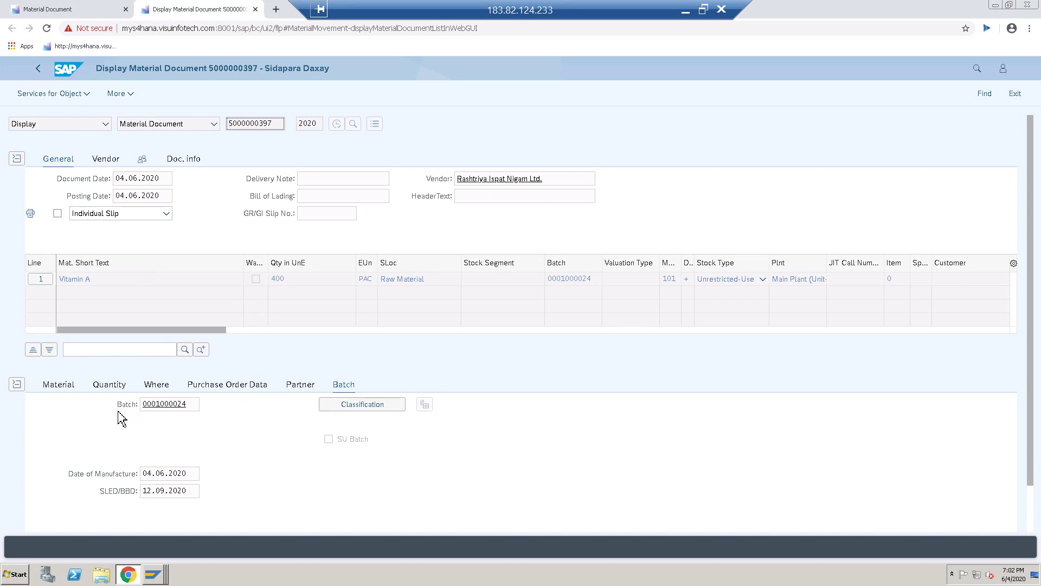
Step: Examine the item's batch classification, purchase order, location, quantity and material details, and close the material document
click(371, 411)
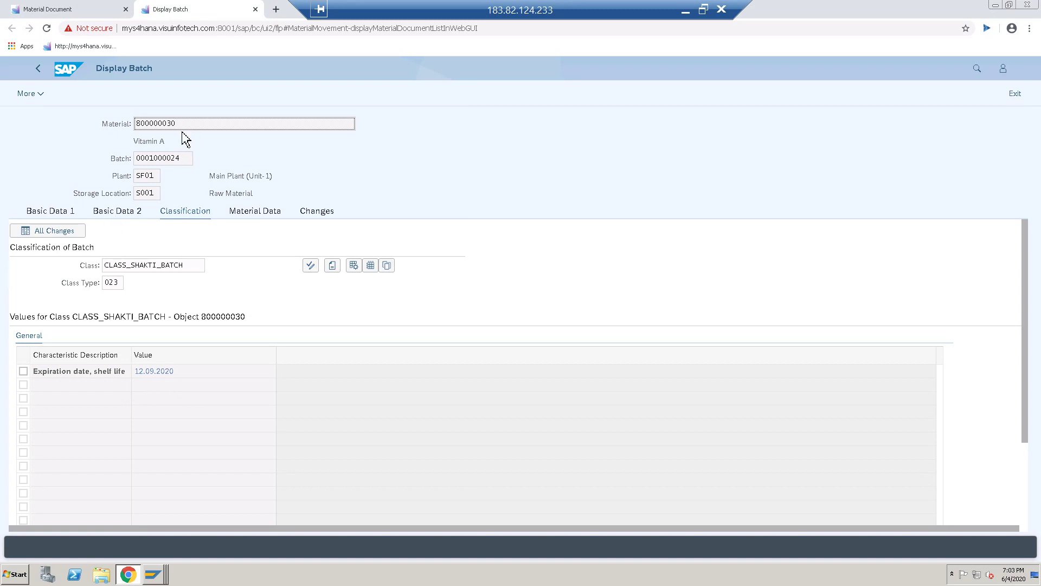
click(38, 68)
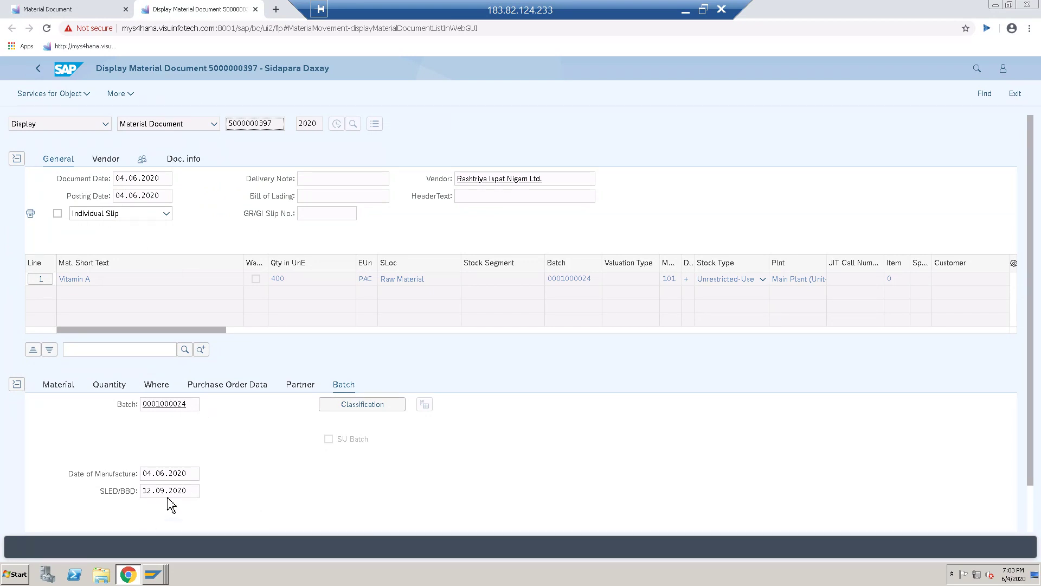
click(229, 386)
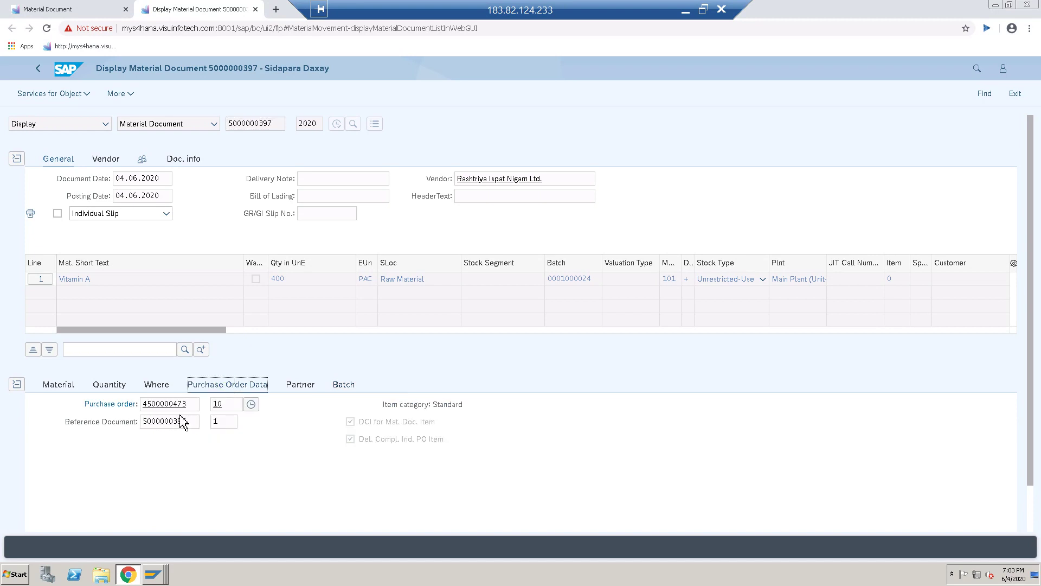
click(163, 389)
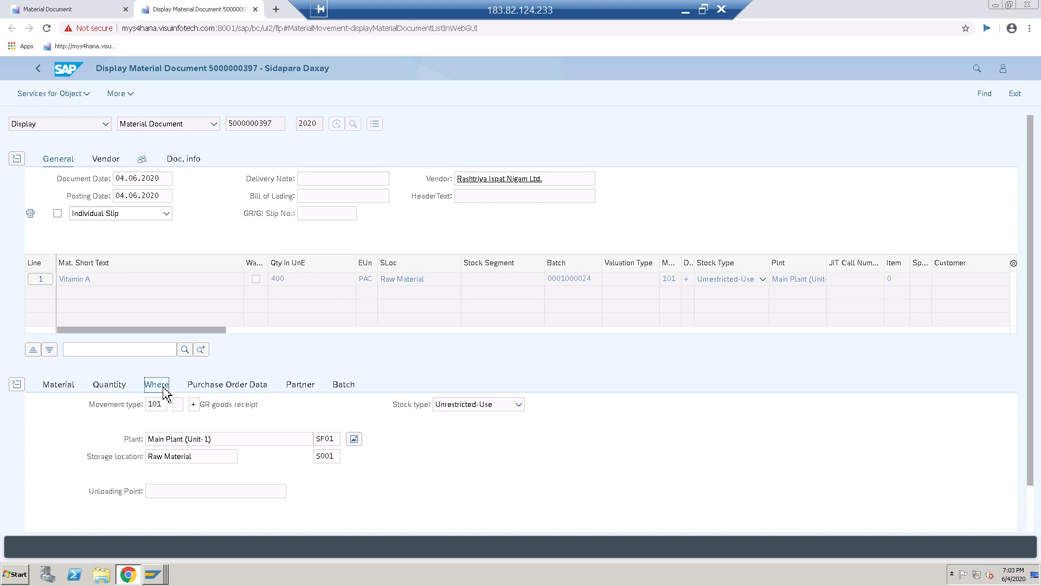
click(105, 388)
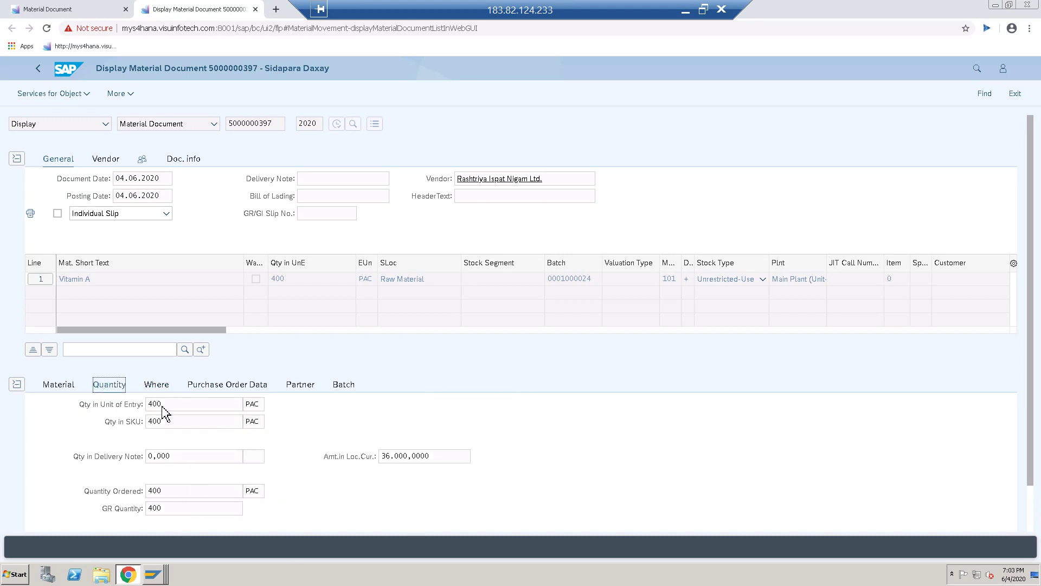
click(64, 387)
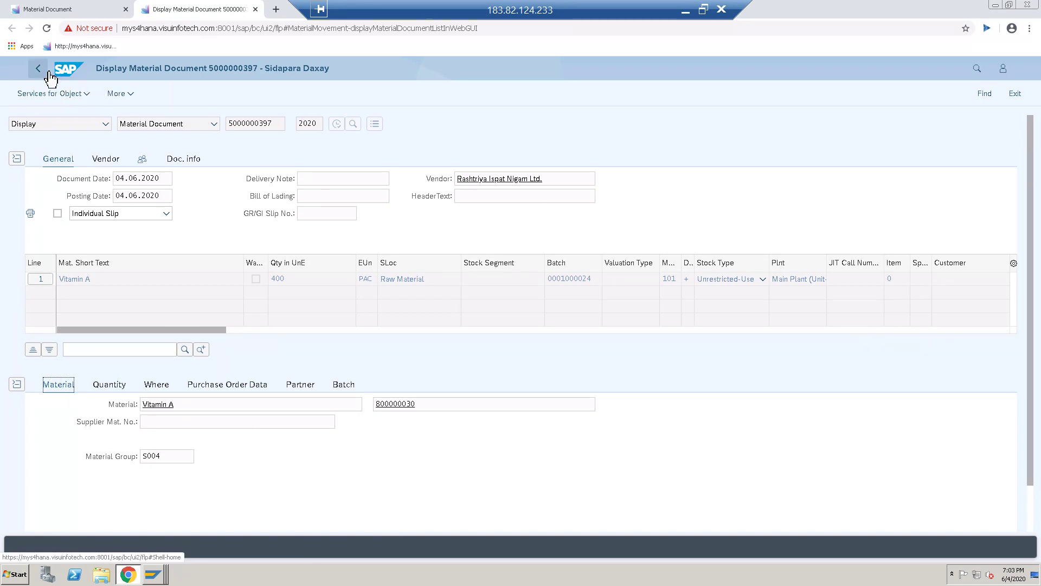
click(255, 9)
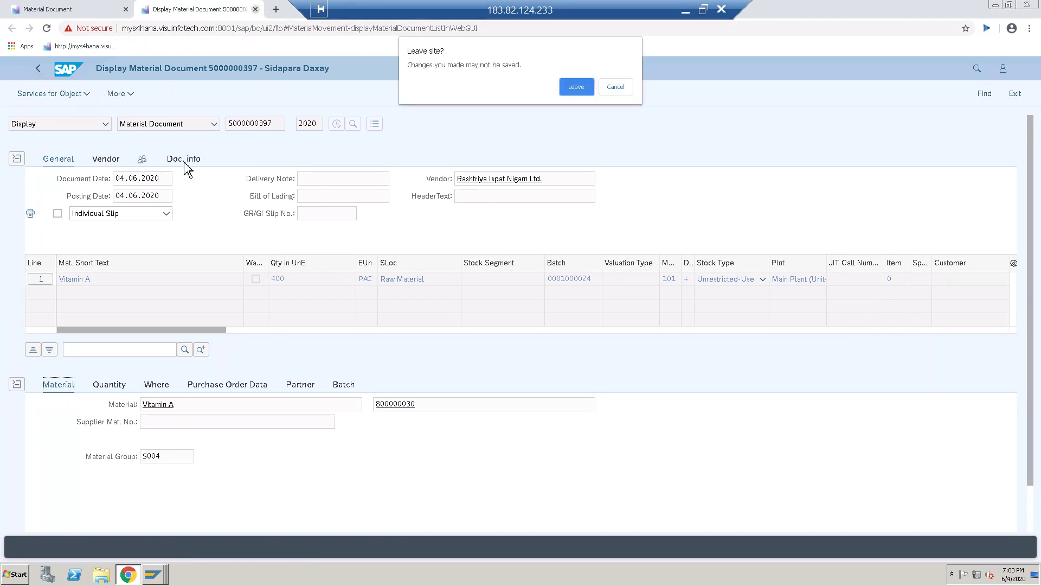
click(578, 92)
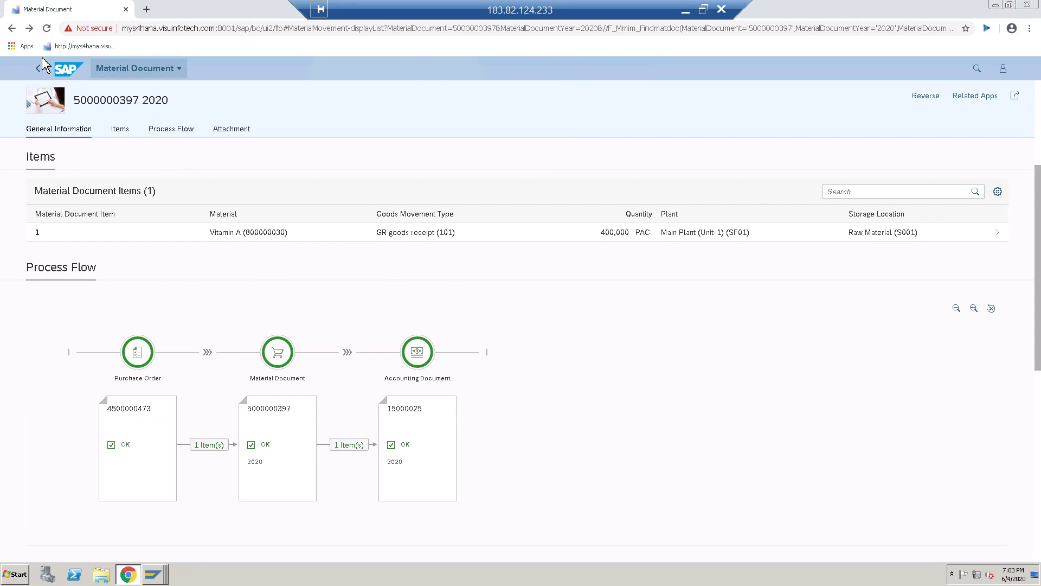
Step: Return to the home page, search the apps for "stock" and open Stock - Single Material
click(61, 80)
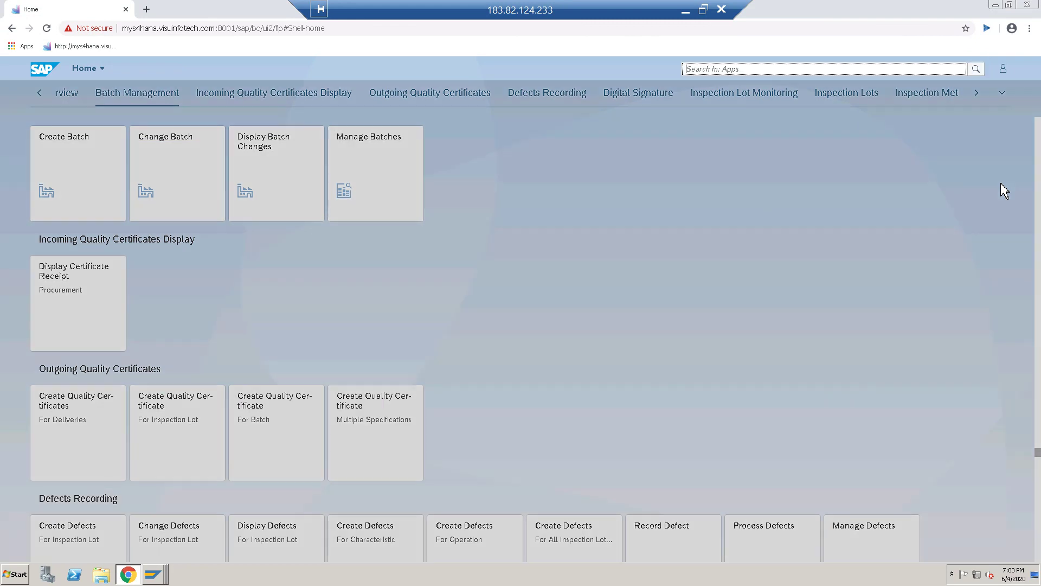
text(sto)
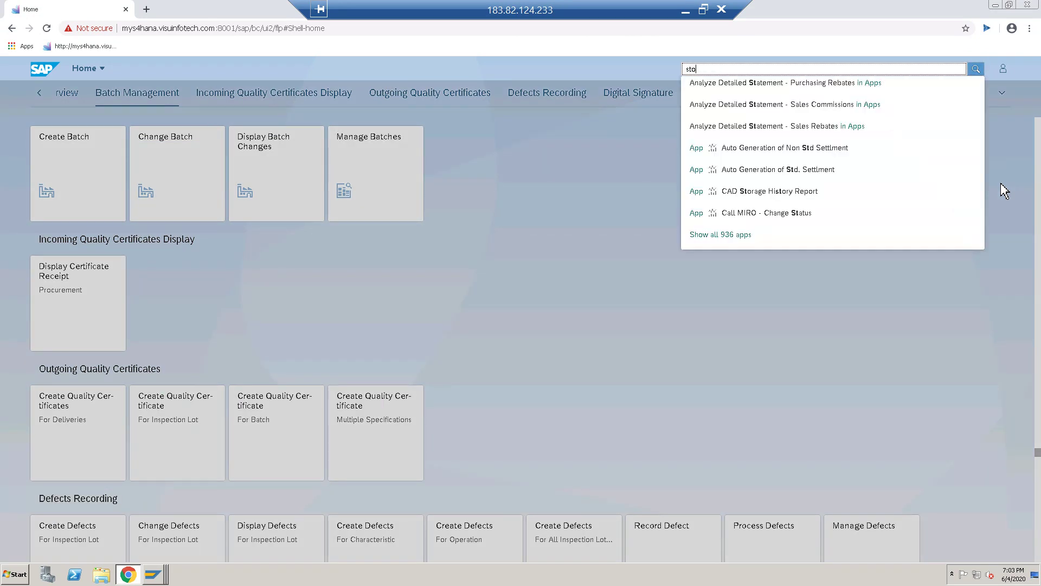
text(cl)
key(BackSpace)
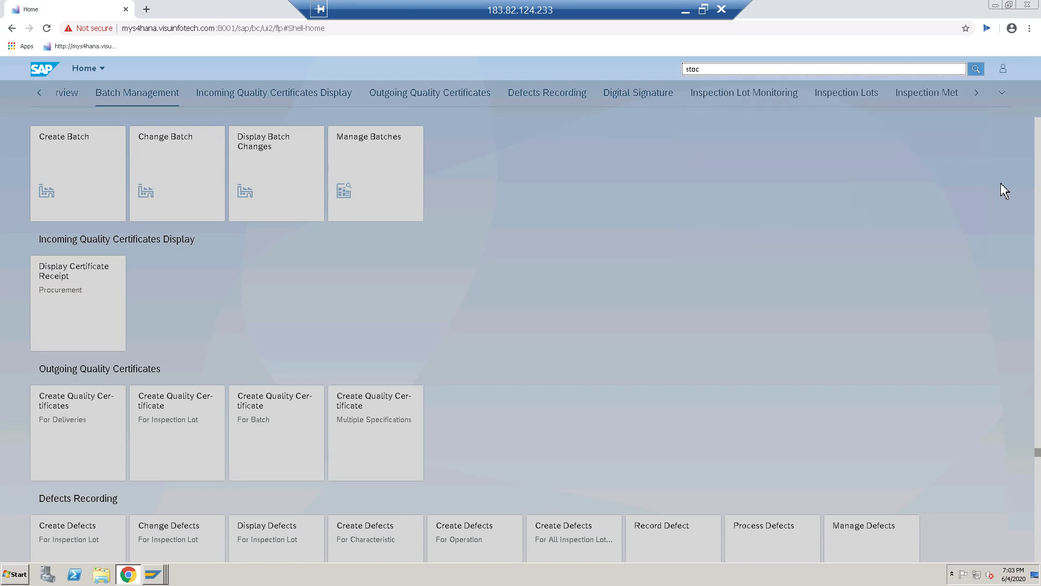
key(Return)
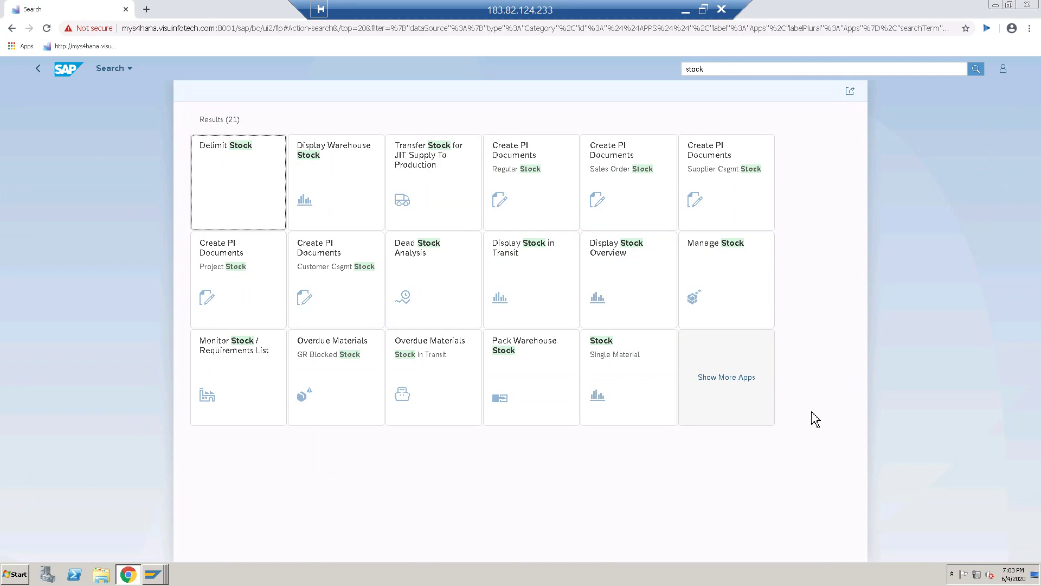
click(627, 374)
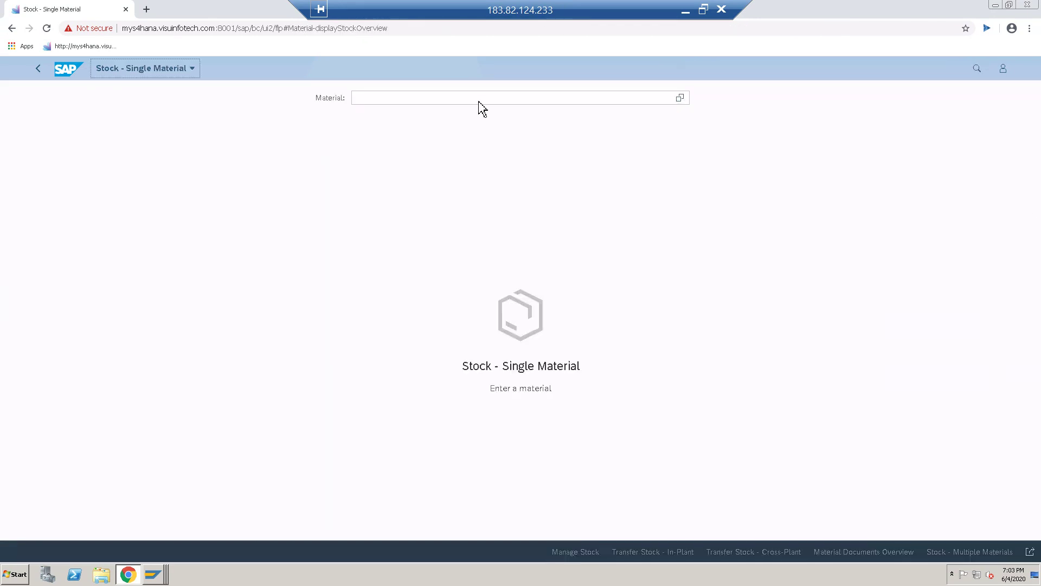
Step: Display the stock of material 800000030 by plant and storage location, and view it as a chart
click(480, 98)
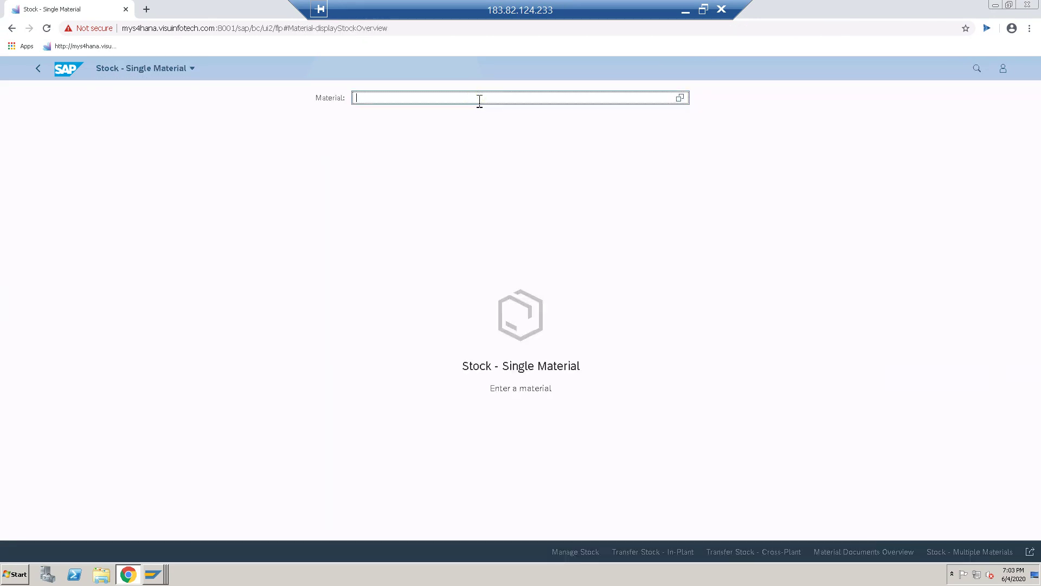
text(800000030)
key(Return)
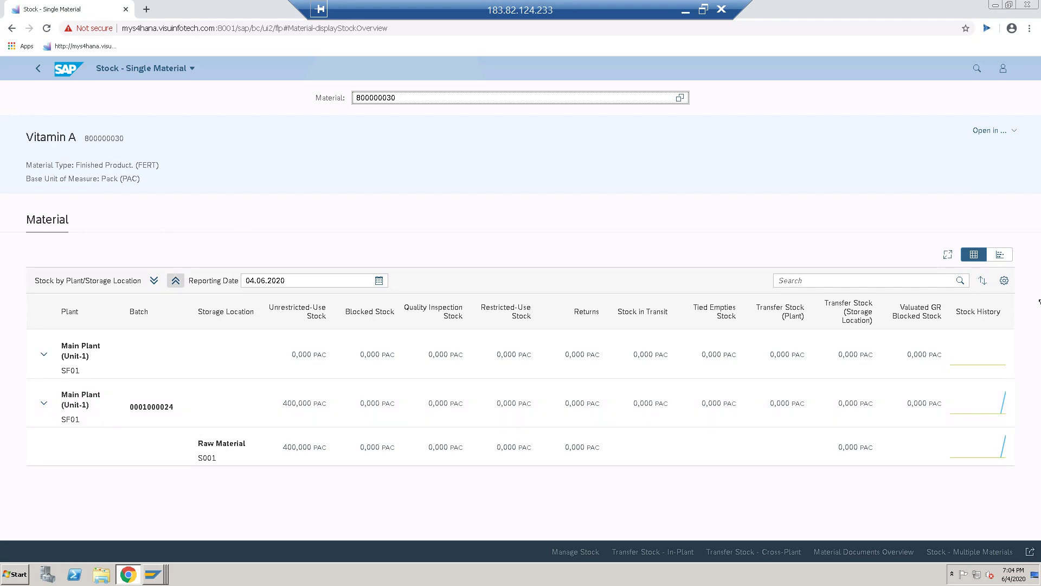
click(1003, 260)
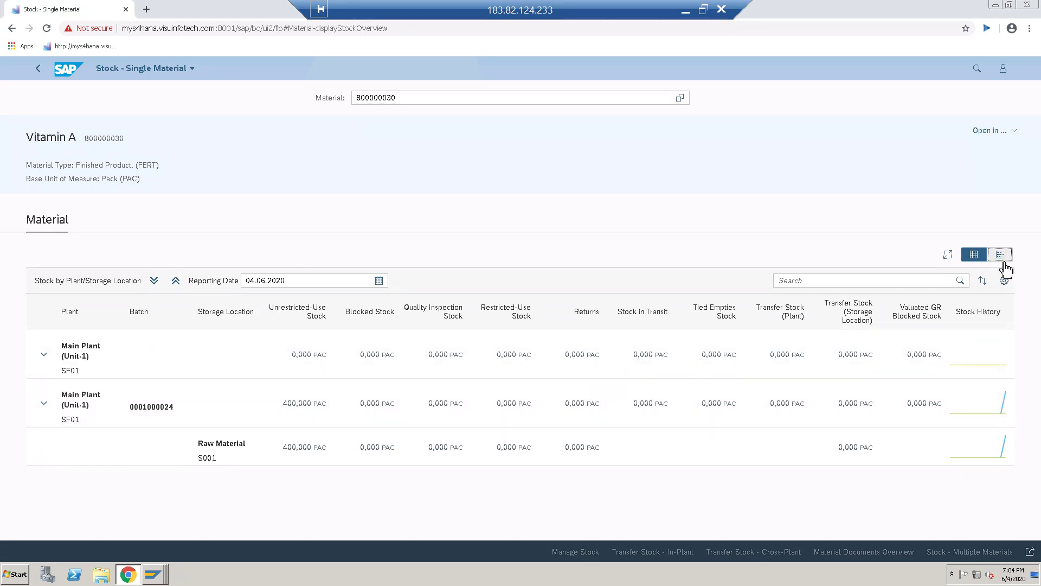
click(1001, 256)
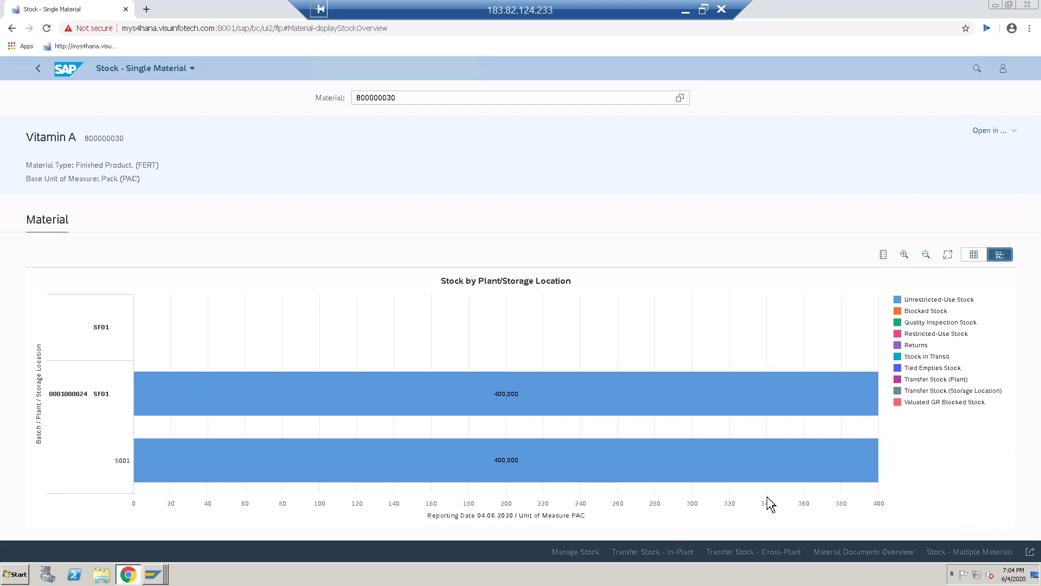
click(109, 392)
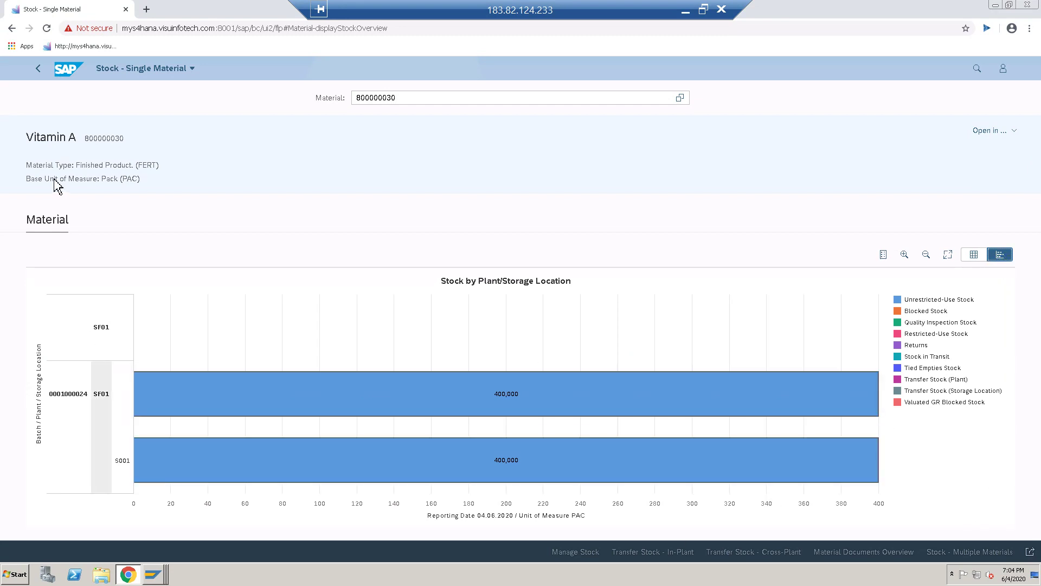
Step: Return to the home page, open Manage Batches and list the batches of material 800000030
click(37, 69)
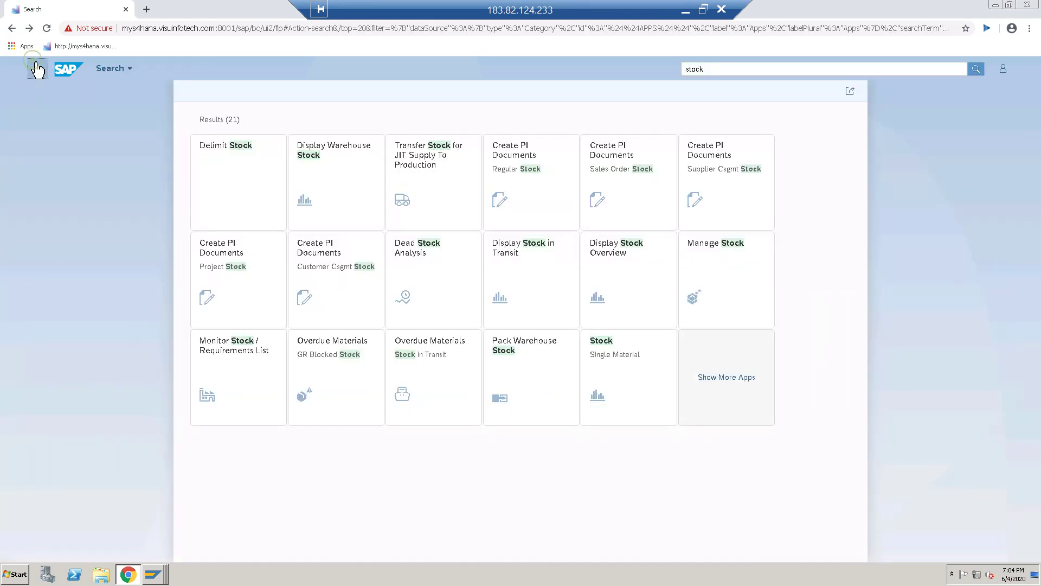
click(36, 69)
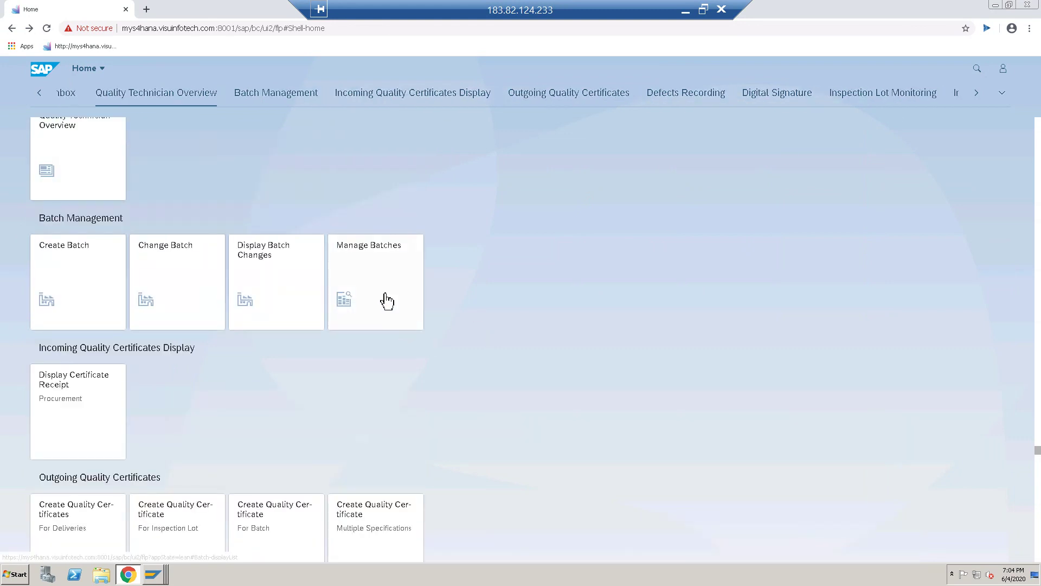
click(382, 293)
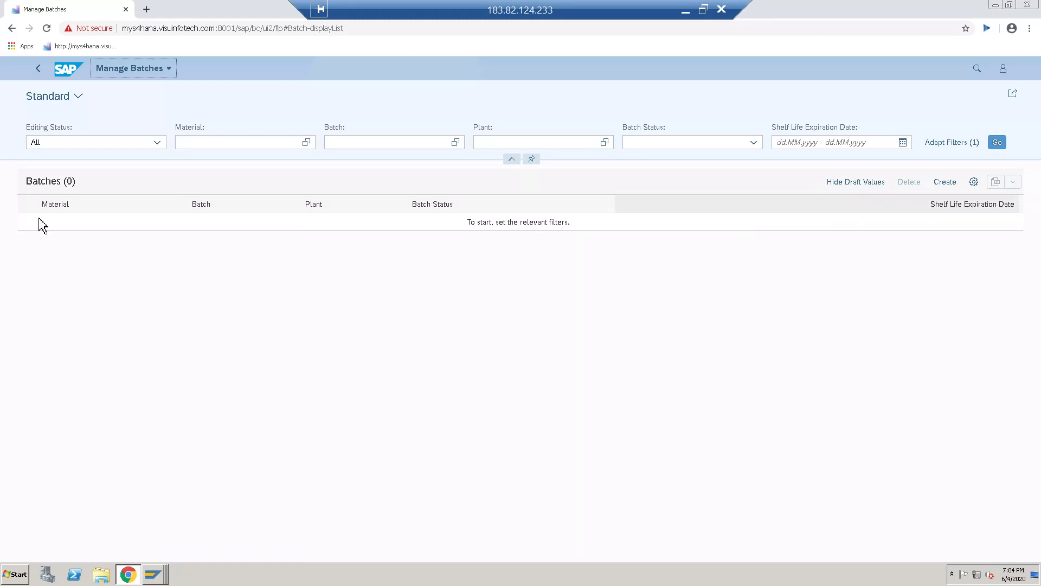
click(214, 148)
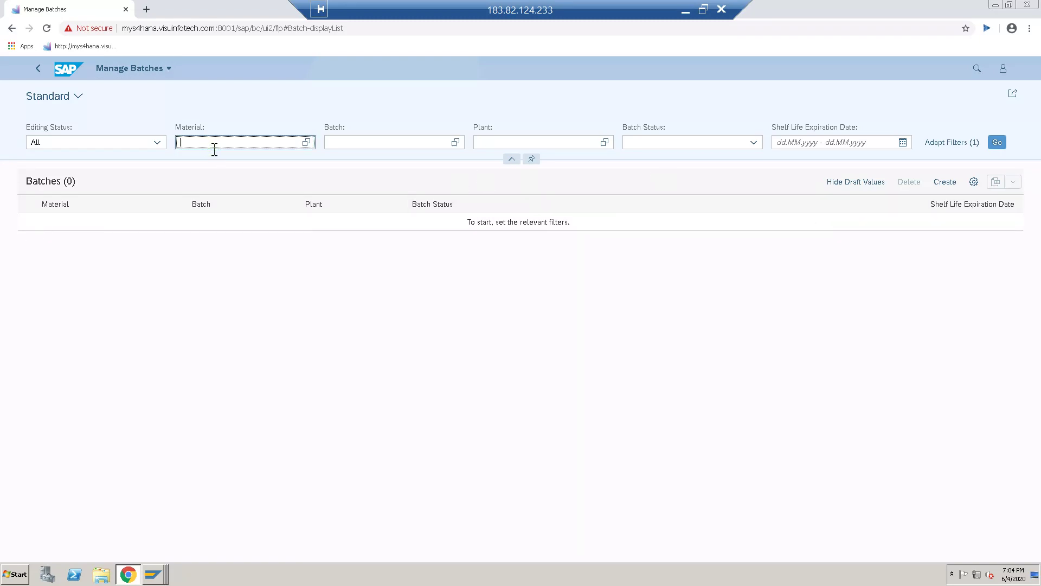
key(ctrl+v)
click(214, 155)
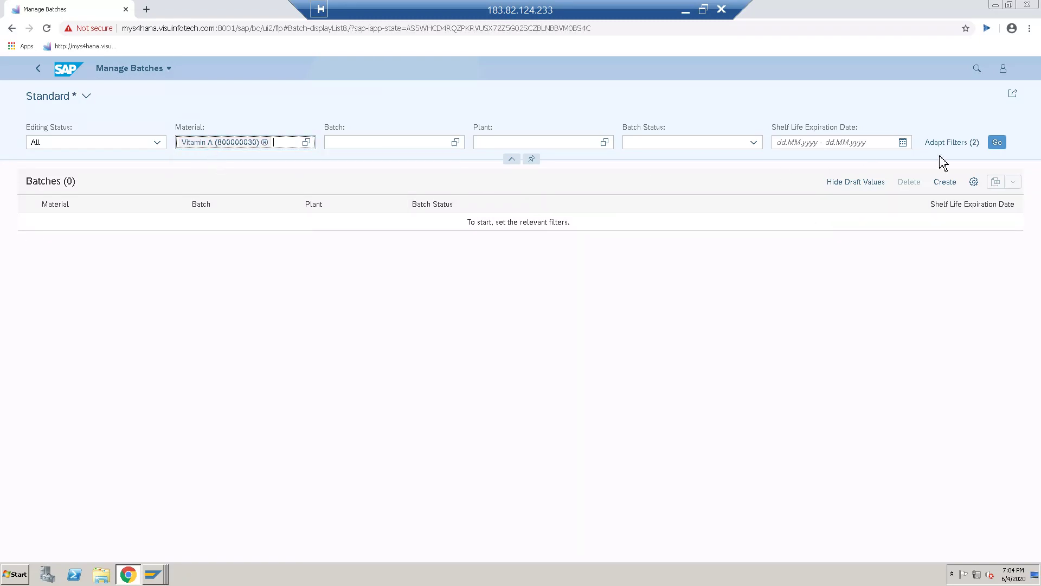
click(1000, 143)
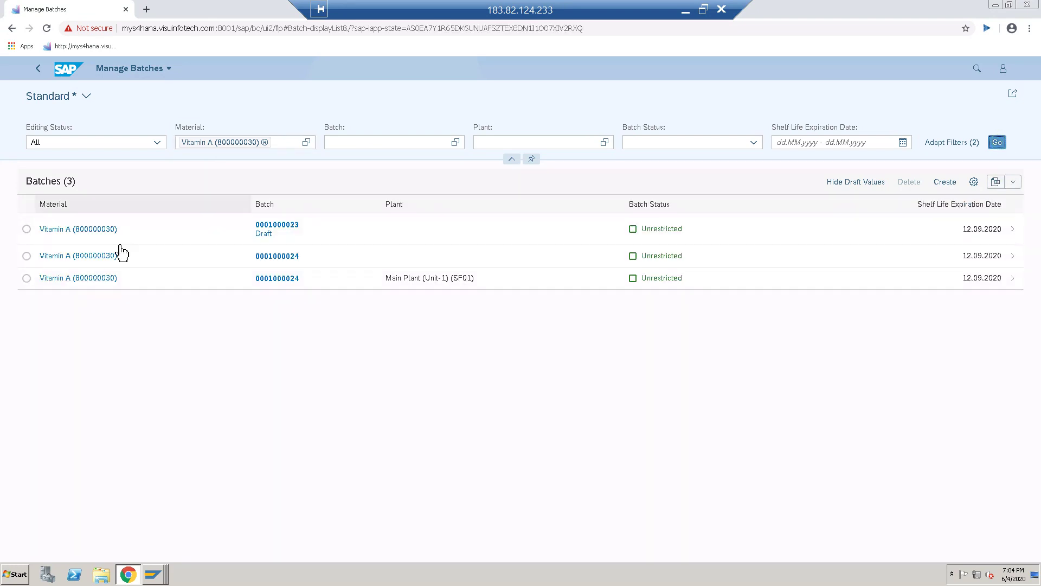
click(27, 279)
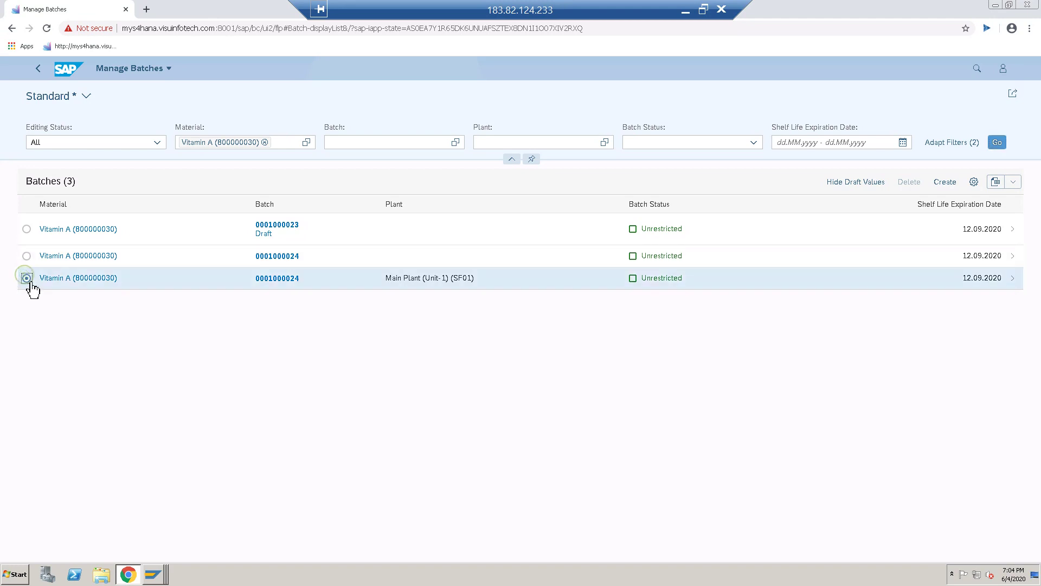
click(1007, 284)
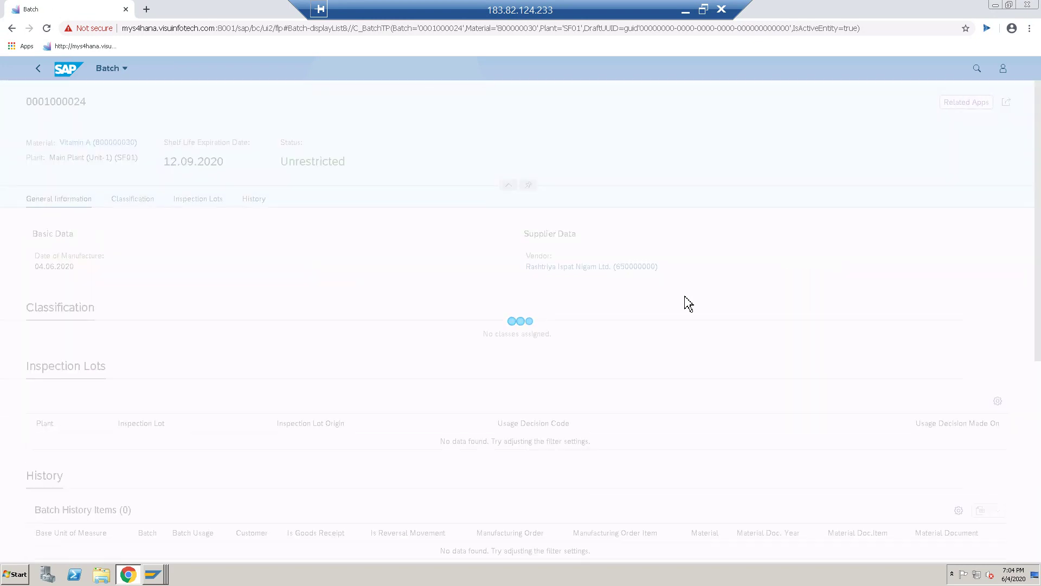
scroll(690, 325, down, 6)
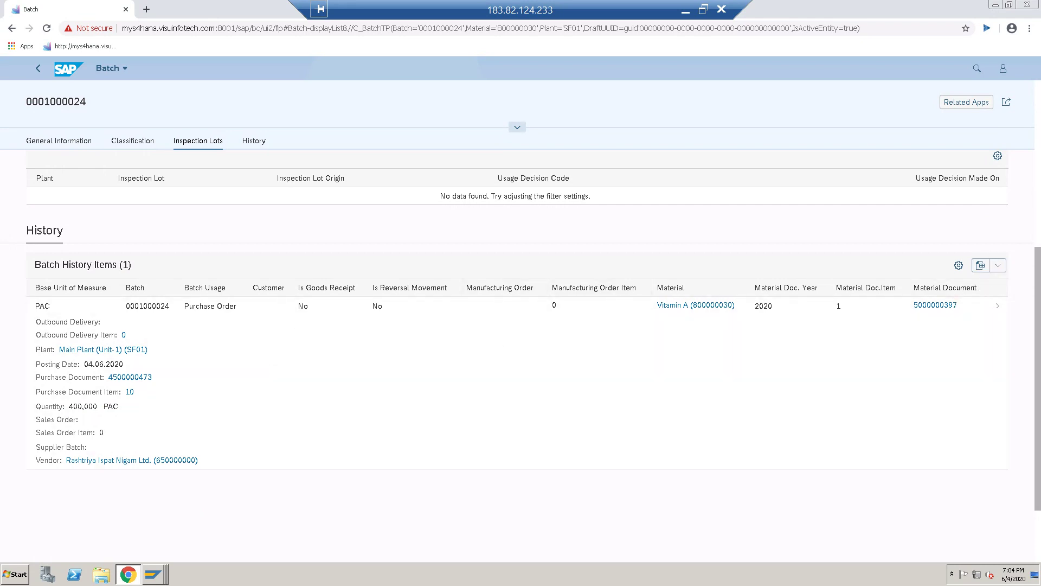
click(998, 312)
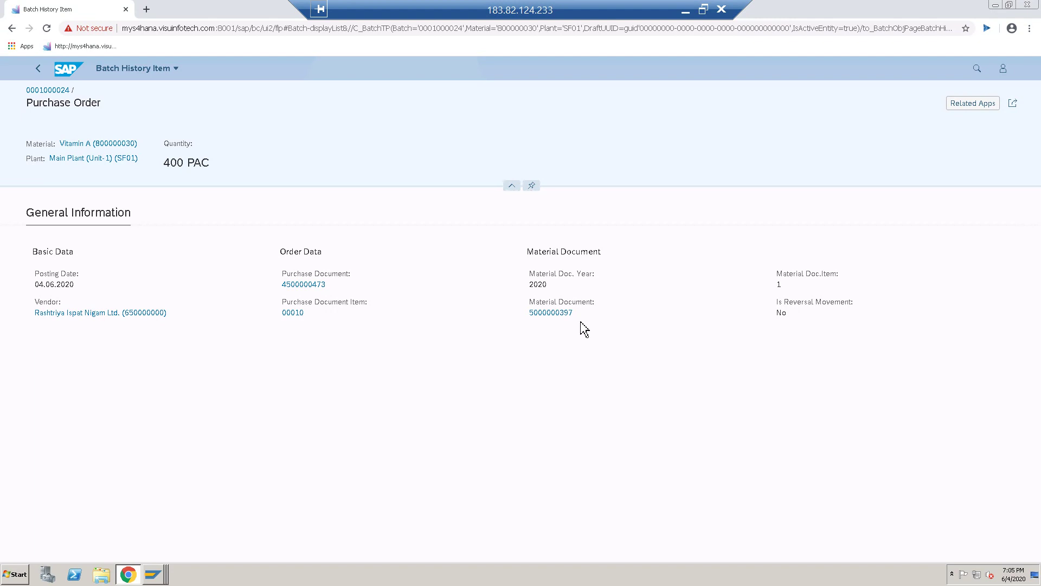
click(37, 69)
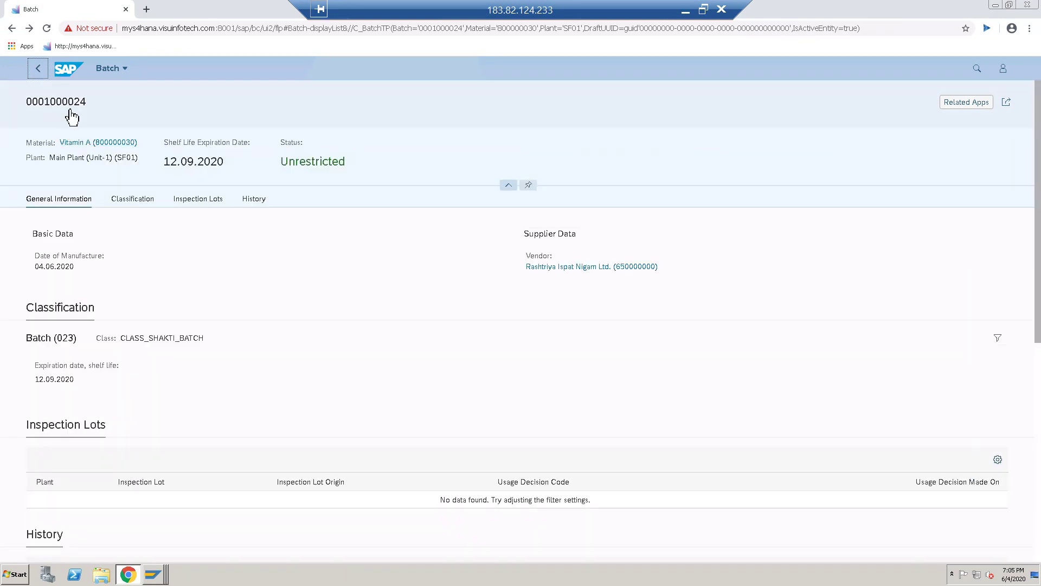
Step: View the batch's classification and inspection lots, and limit the batch history items table to the Is Goods Receipt column
click(132, 199)
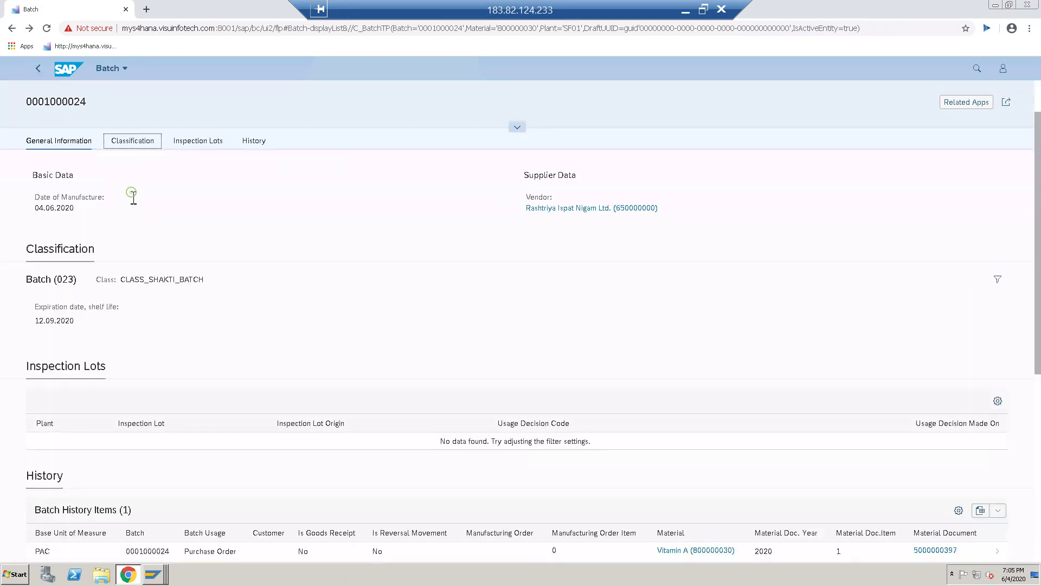
click(193, 145)
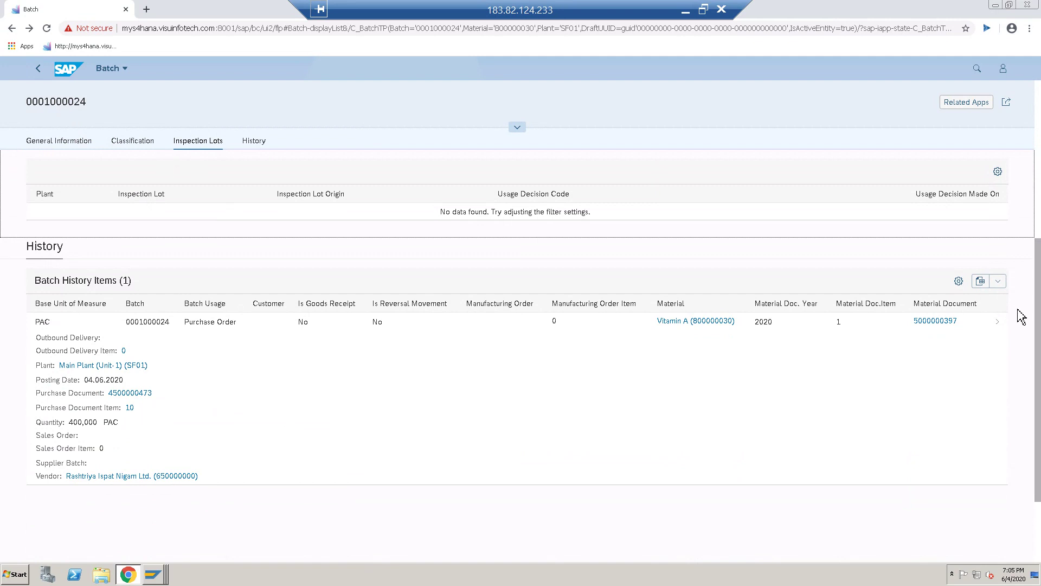
click(962, 286)
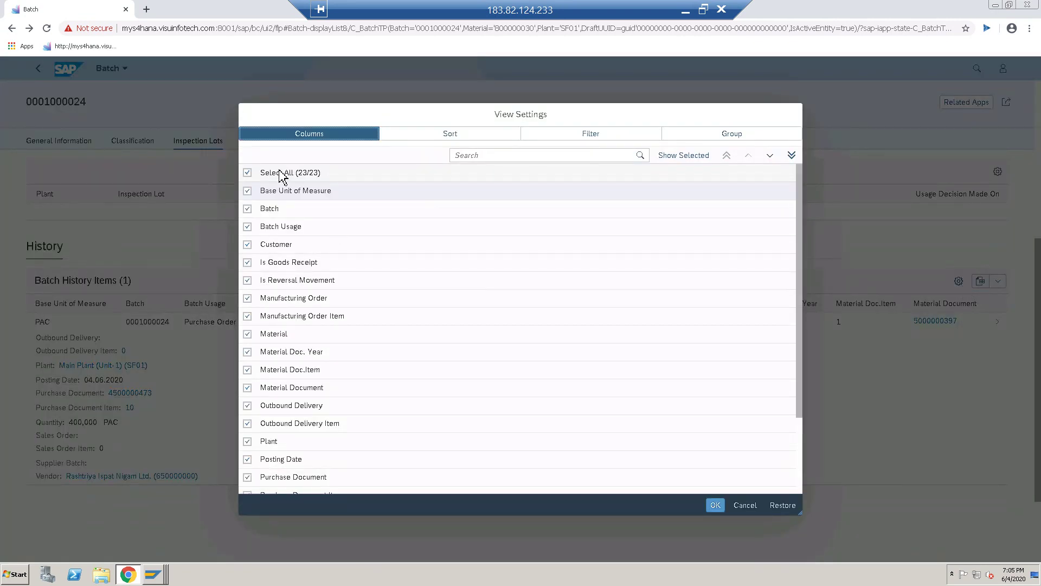
click(251, 177)
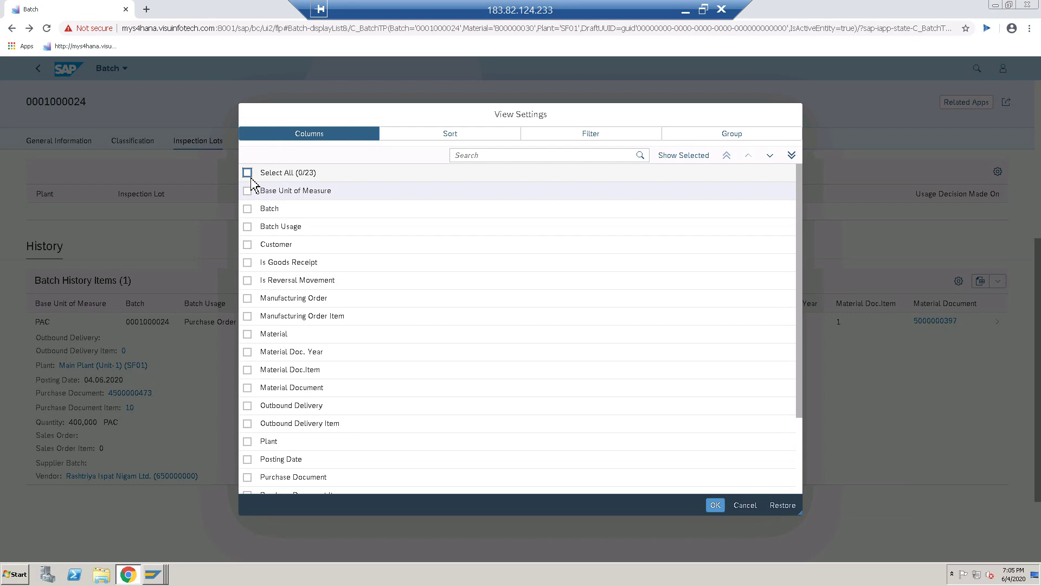
click(249, 263)
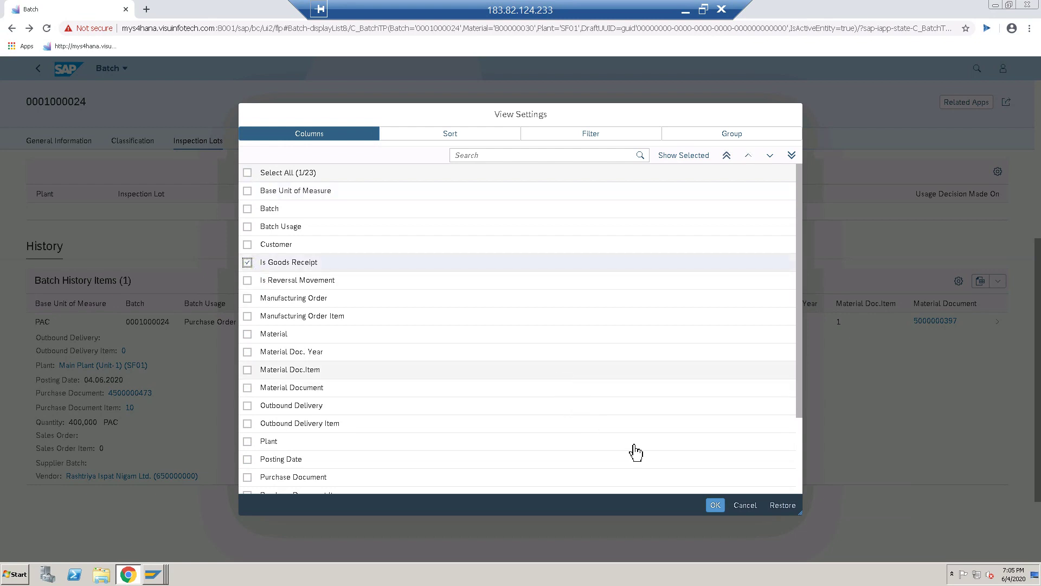
click(717, 507)
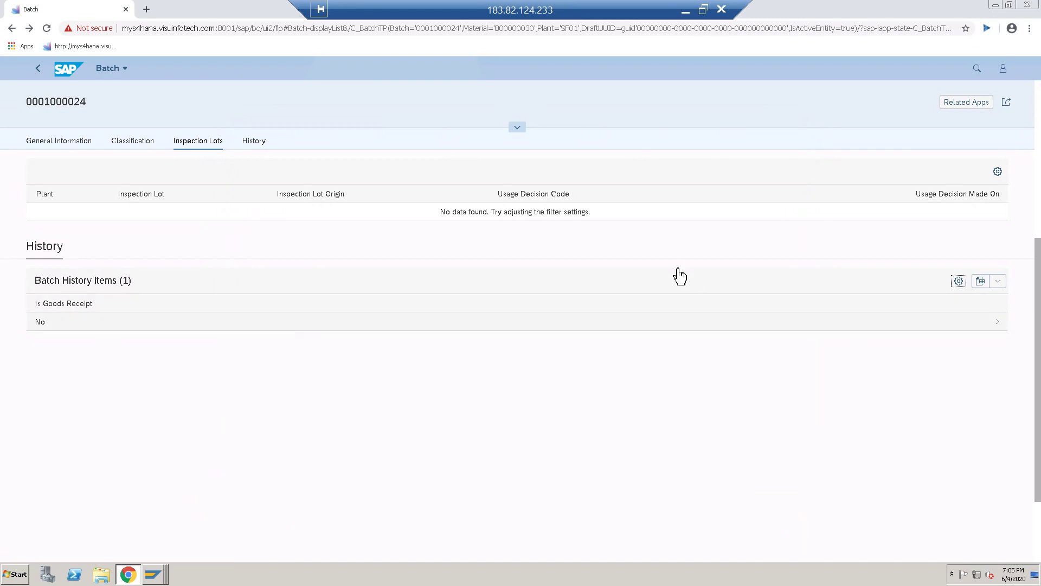
Step: Change the batch history items table to show only the Base Unit of Measure column
click(959, 281)
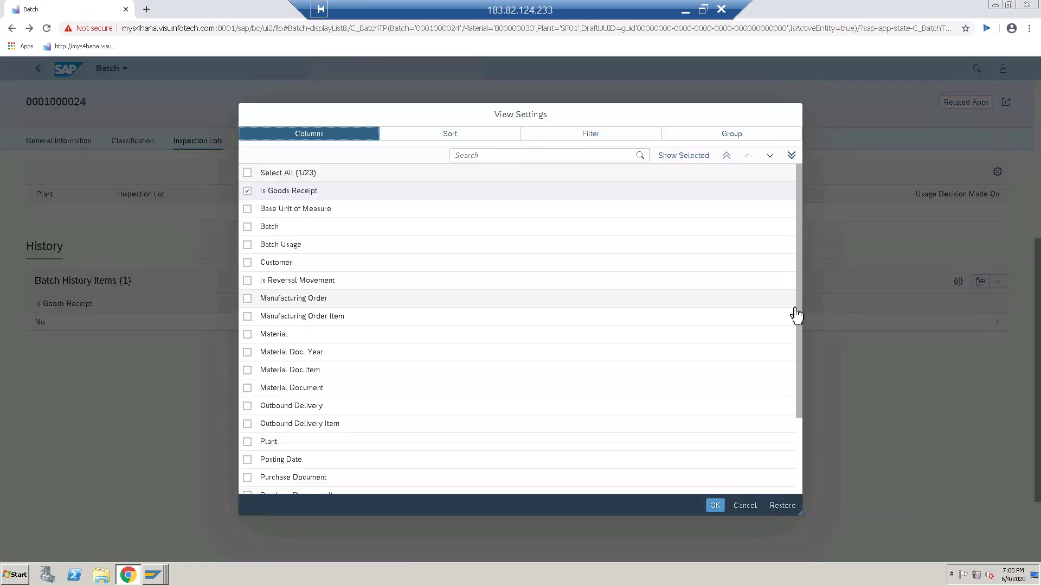
click(248, 175)
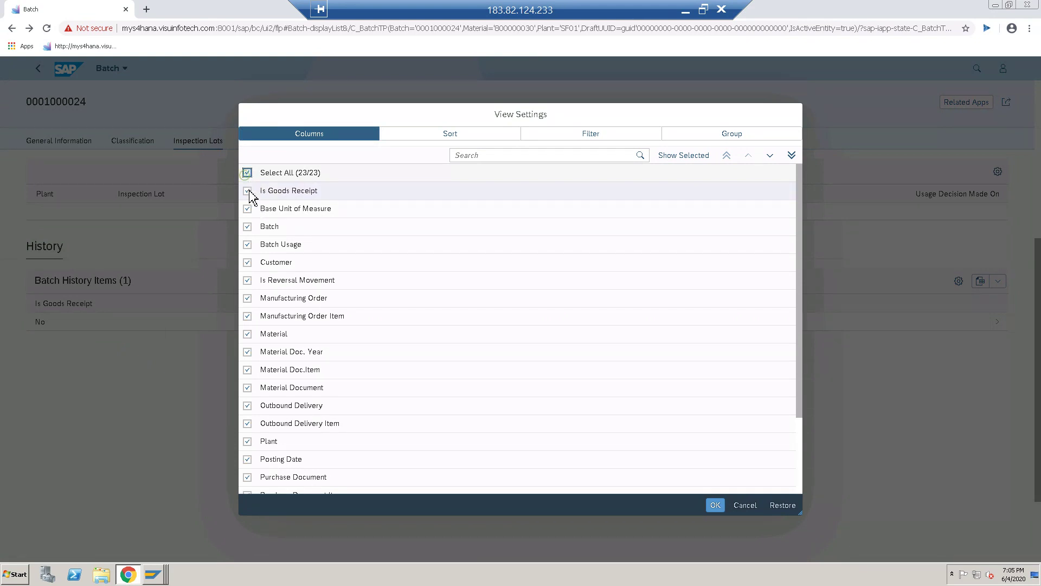
click(247, 172)
click(248, 210)
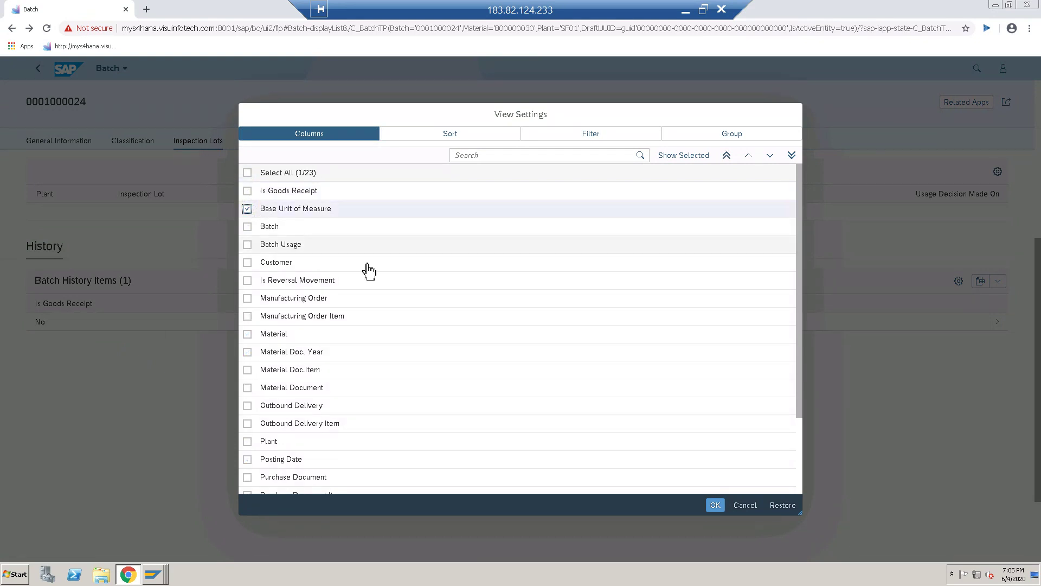
click(716, 505)
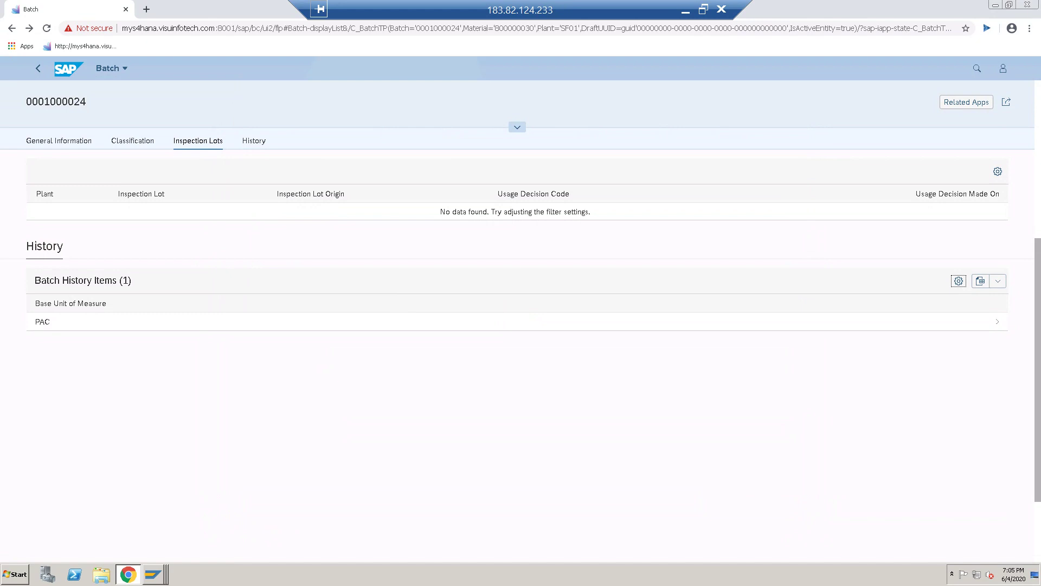
Step: Change the batch history items table to show only the Batch column
click(959, 281)
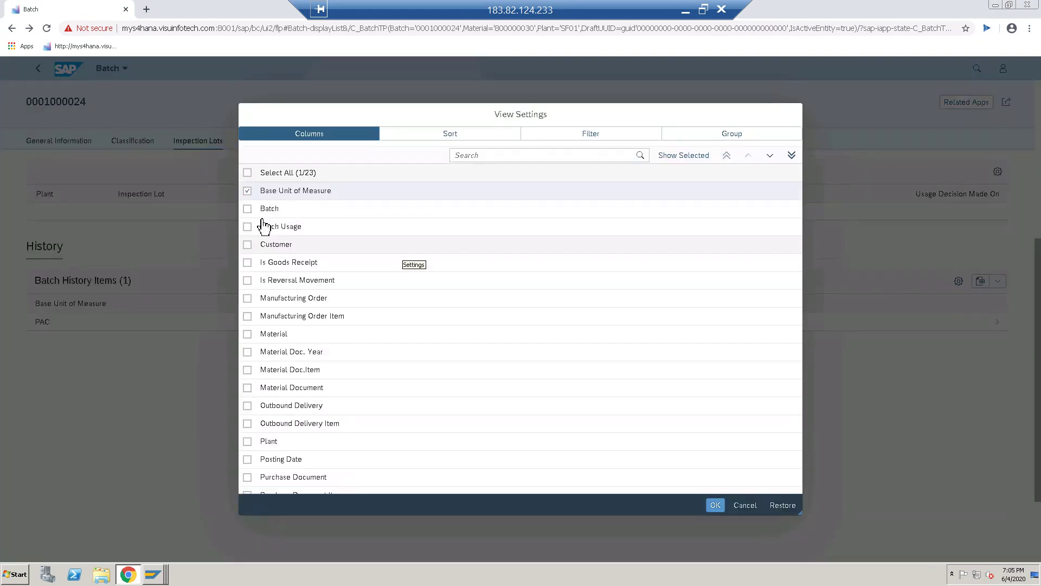
click(248, 172)
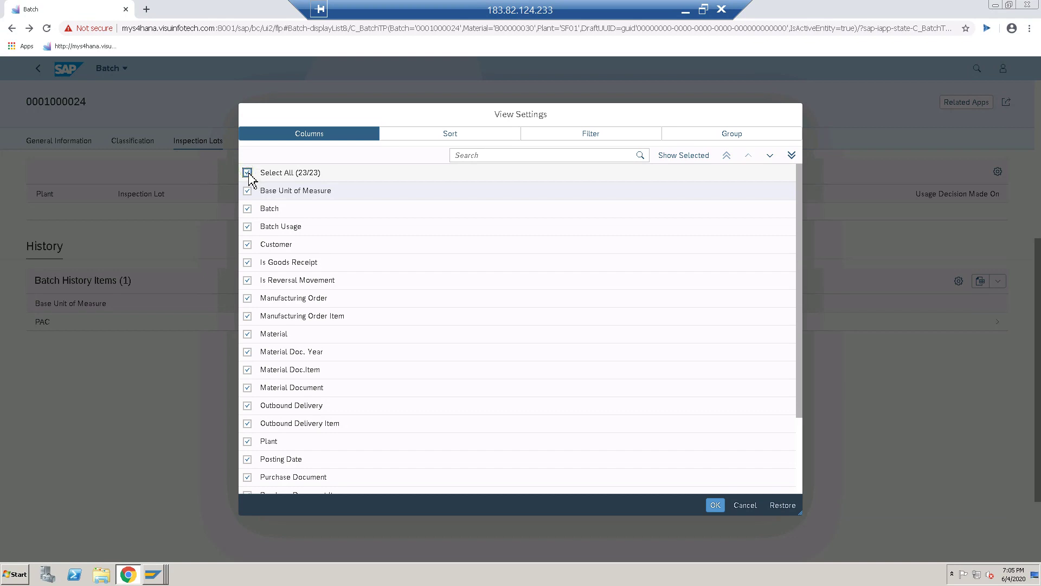
click(248, 172)
click(247, 208)
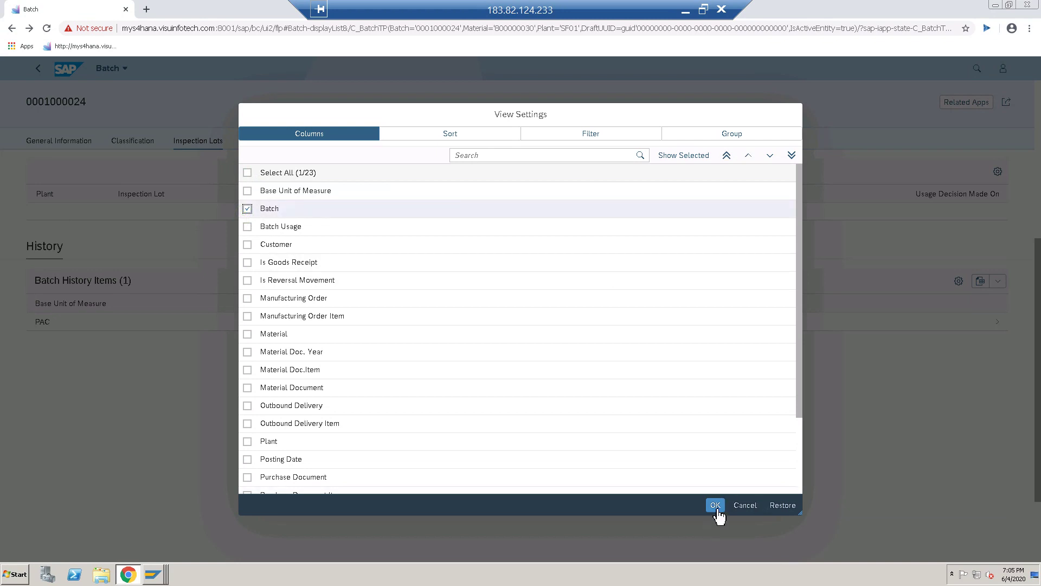
click(715, 507)
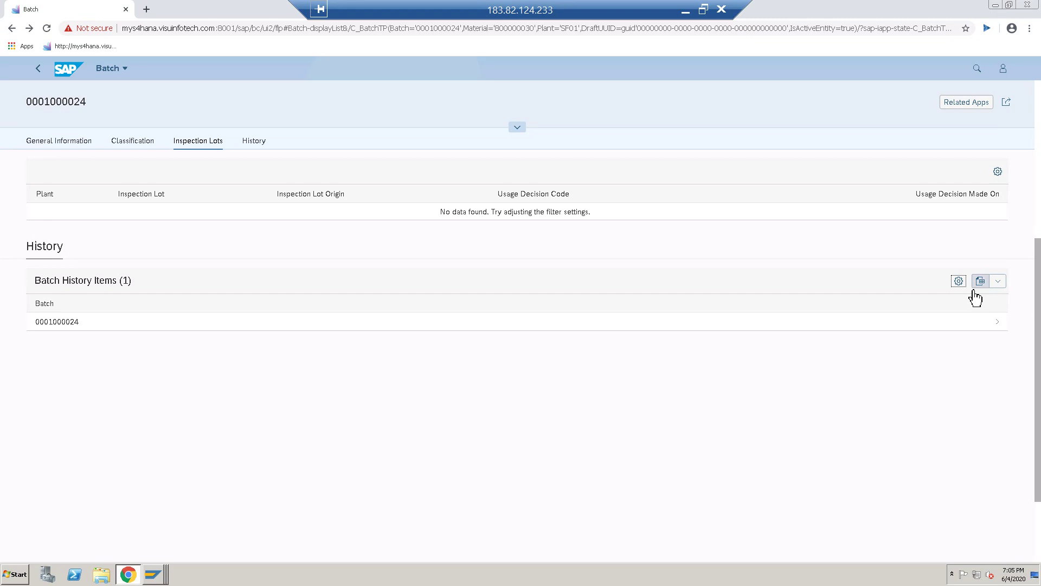
Step: Show all available columns in the batch history items table again and return to the batch's general information
click(959, 281)
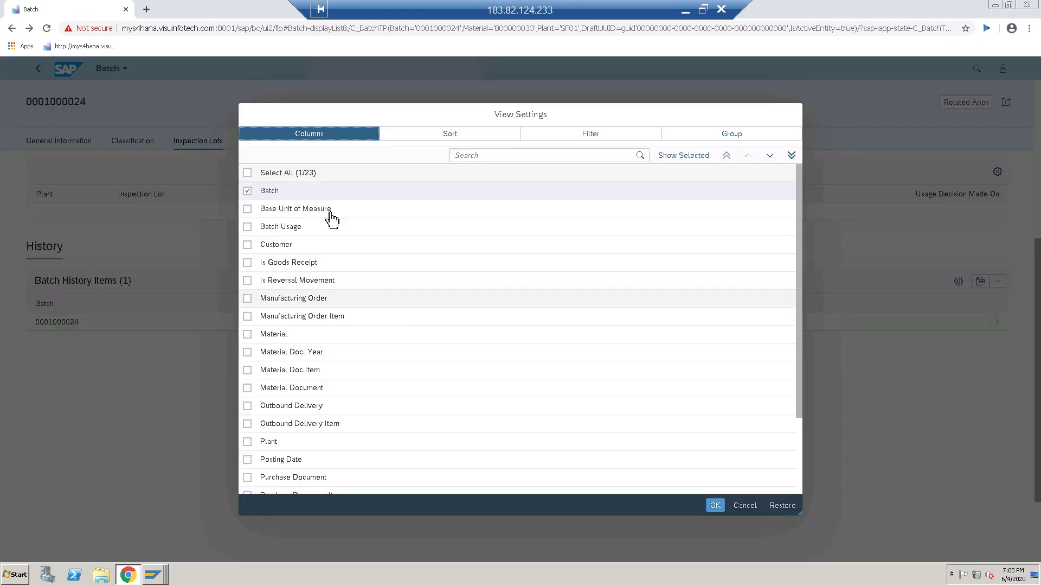
click(247, 174)
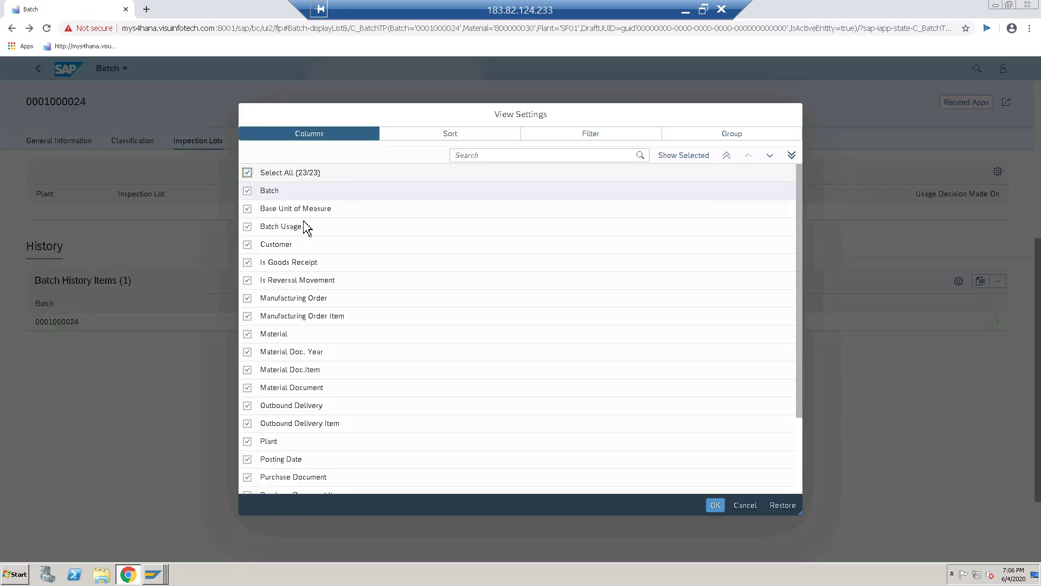
click(713, 506)
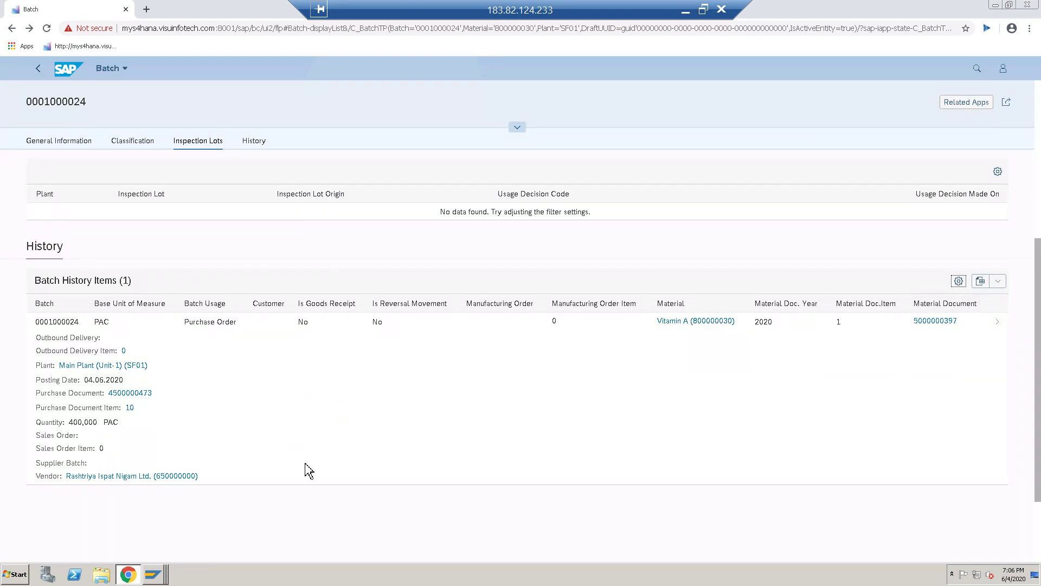
scroll(574, 516, up, 4)
scroll(564, 396, up, 2)
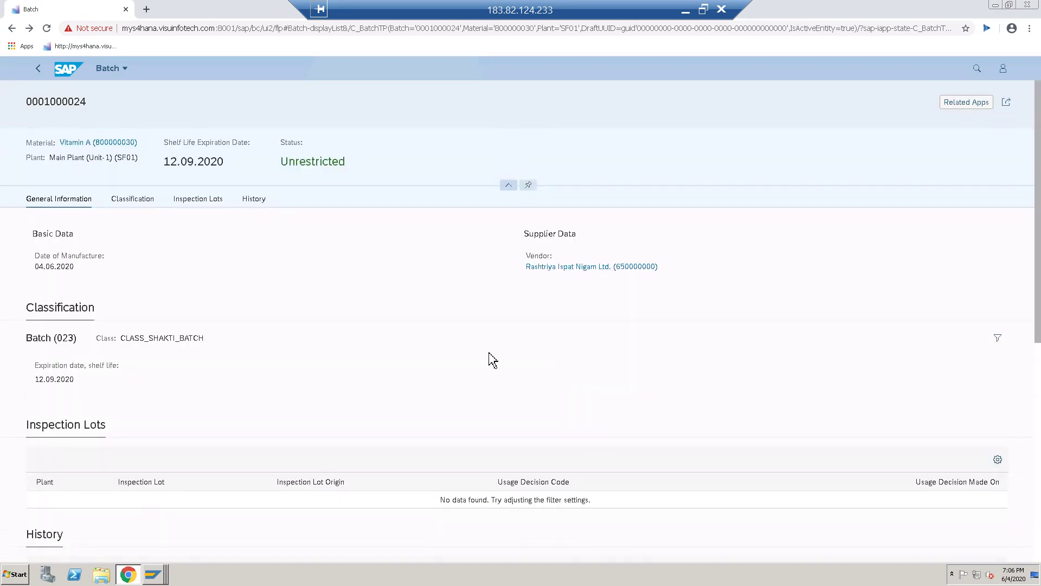
Step: Return to the home page, search the apps for "post" and open Post Goods Movement
click(49, 80)
click(70, 70)
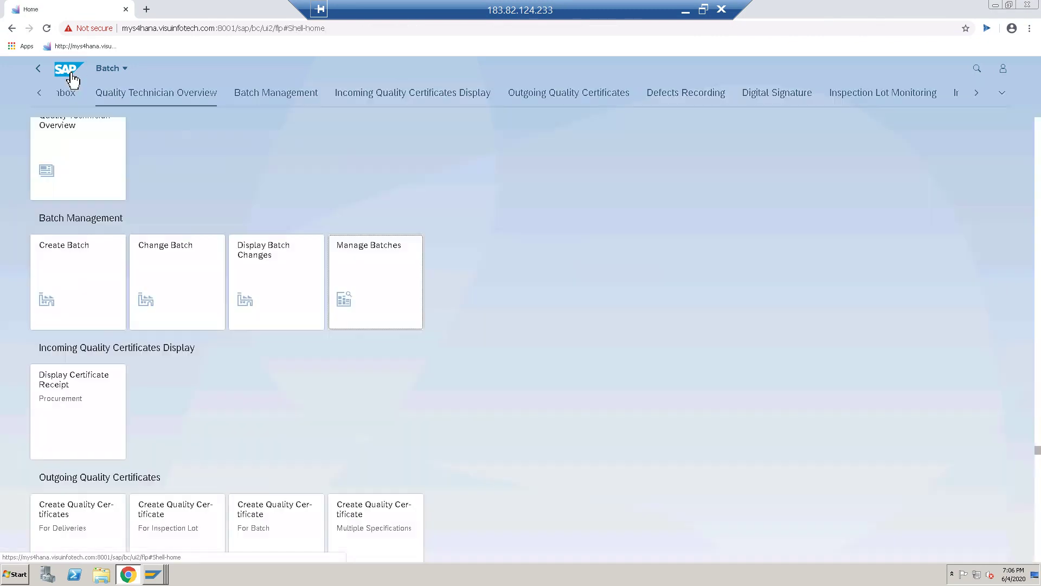
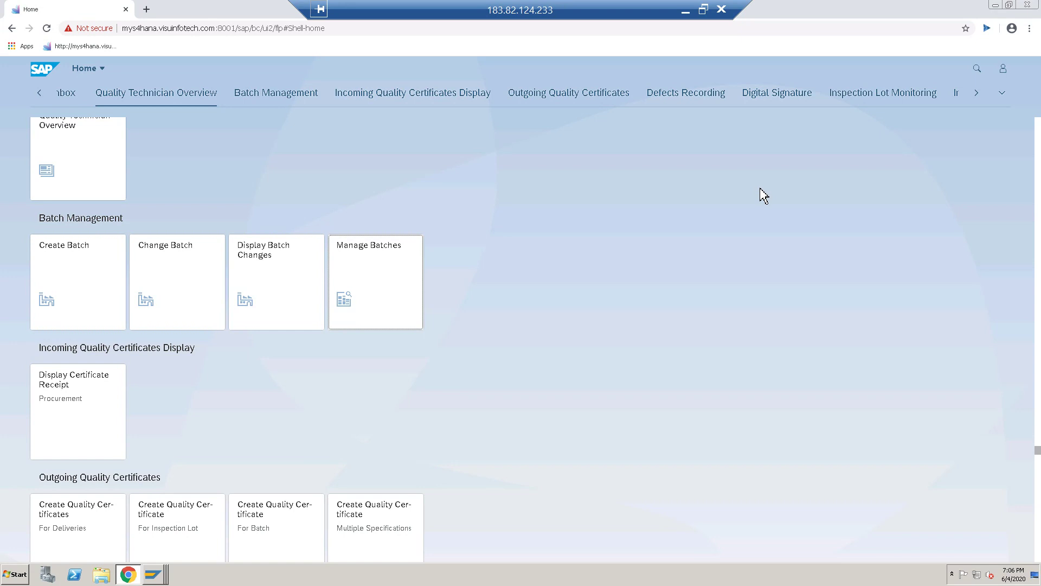
click(984, 76)
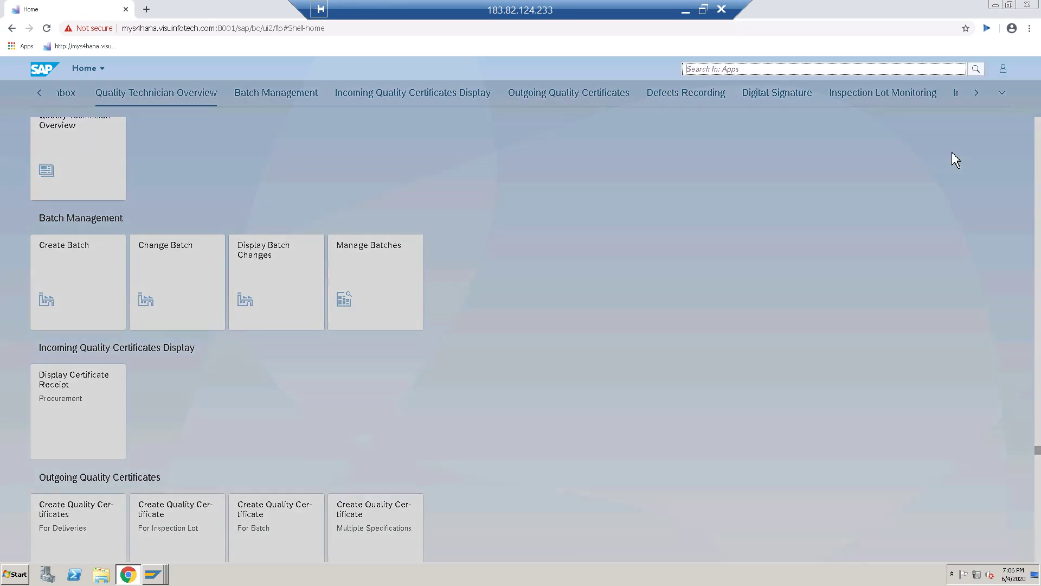
text(post)
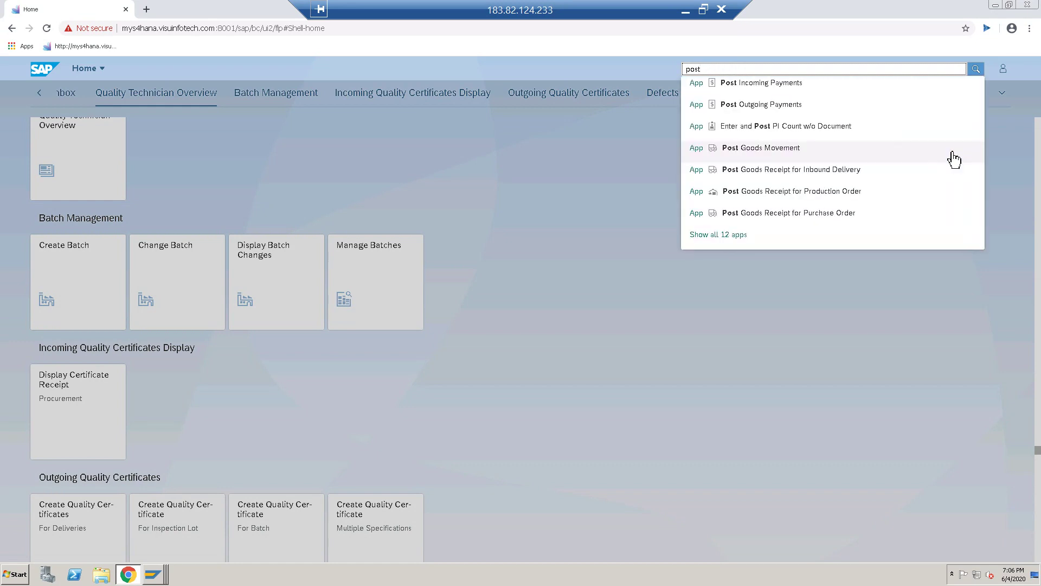
click(725, 151)
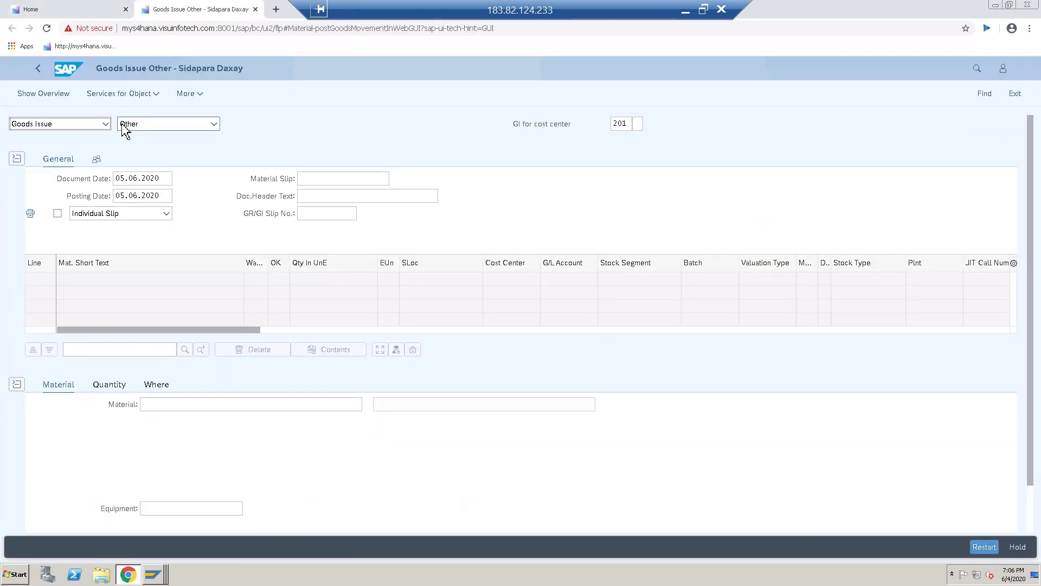
Step: Enter material 800000030 as the goods issue item with a quantity of 20 in unit of entry
click(156, 405)
text(800000030)
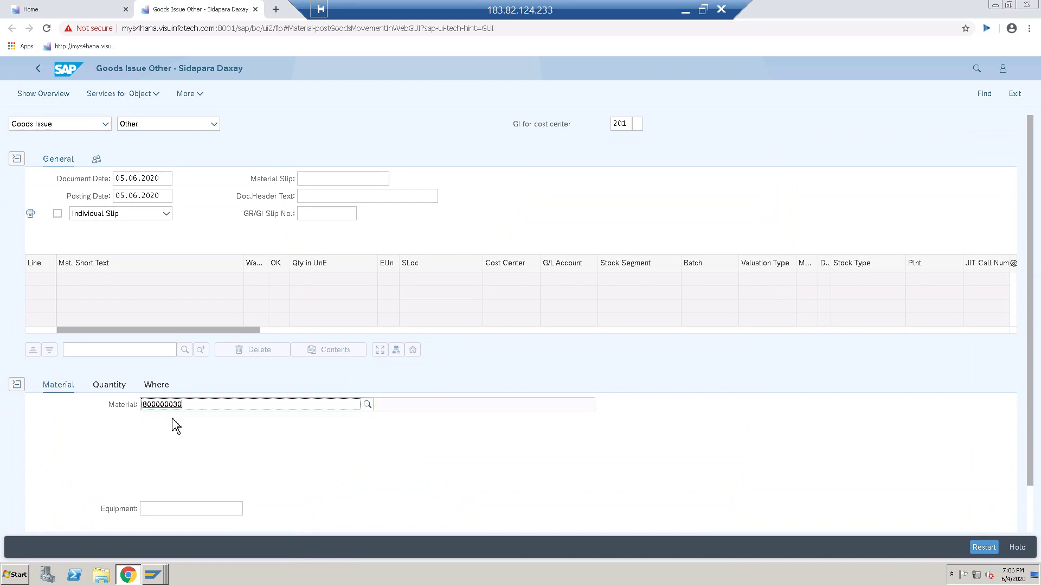
key(Return)
click(115, 387)
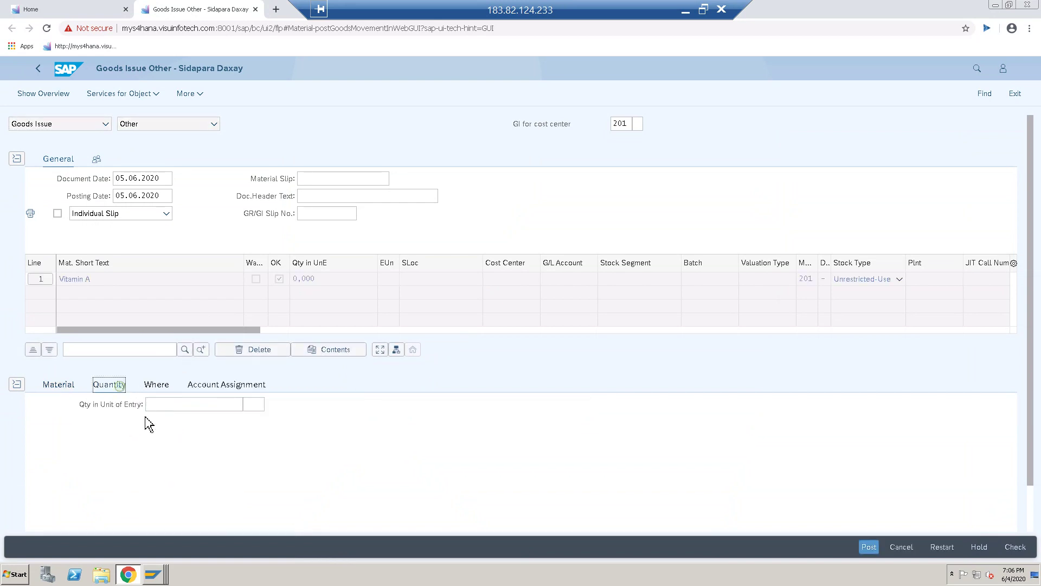
click(168, 404)
text(20)
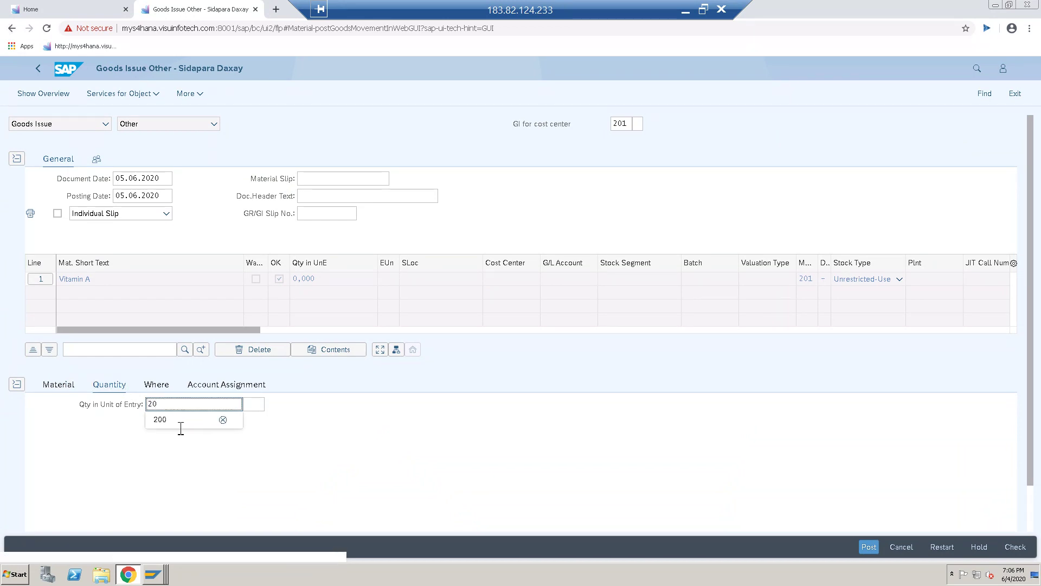
click(320, 478)
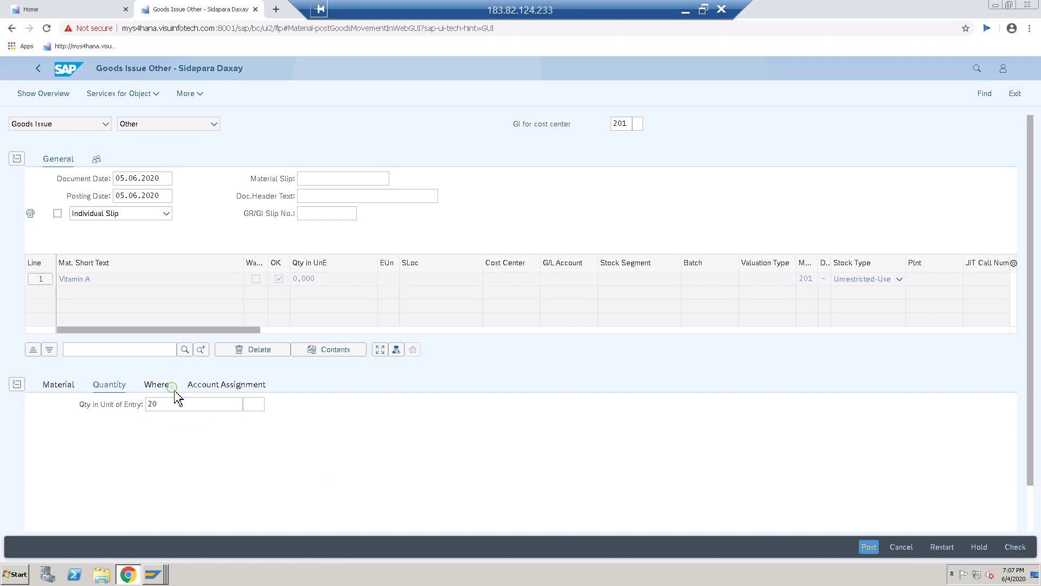
Step: Set the goods issue item's plant to SF01 and choose storage location S001, Raw Material
click(157, 386)
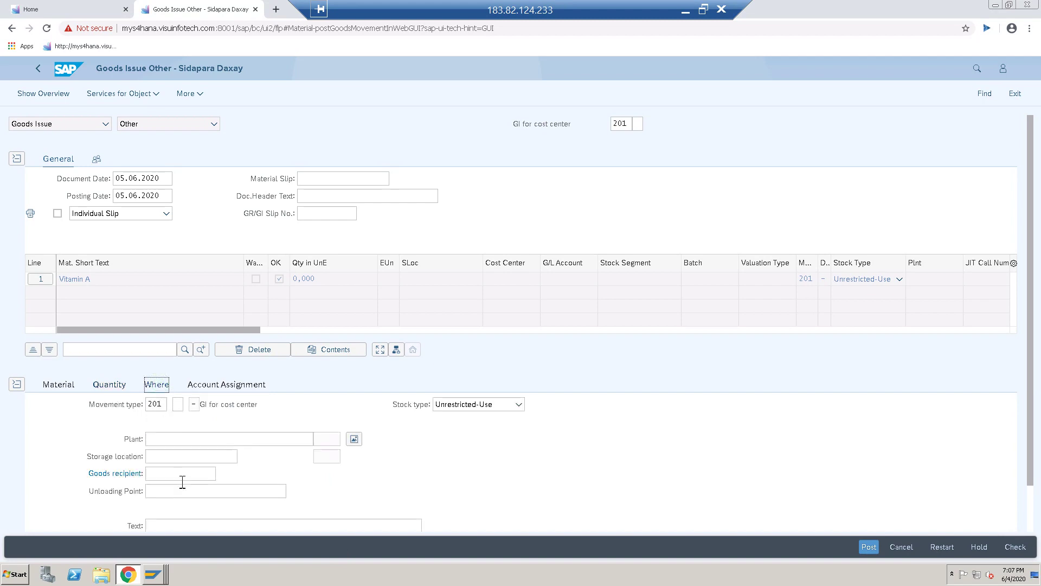
click(188, 440)
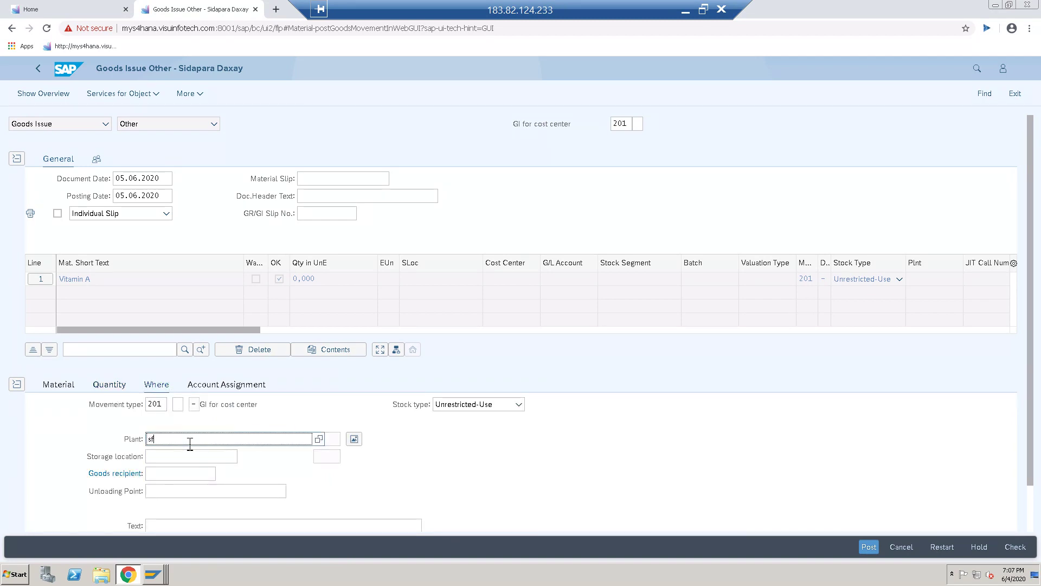
key(Return)
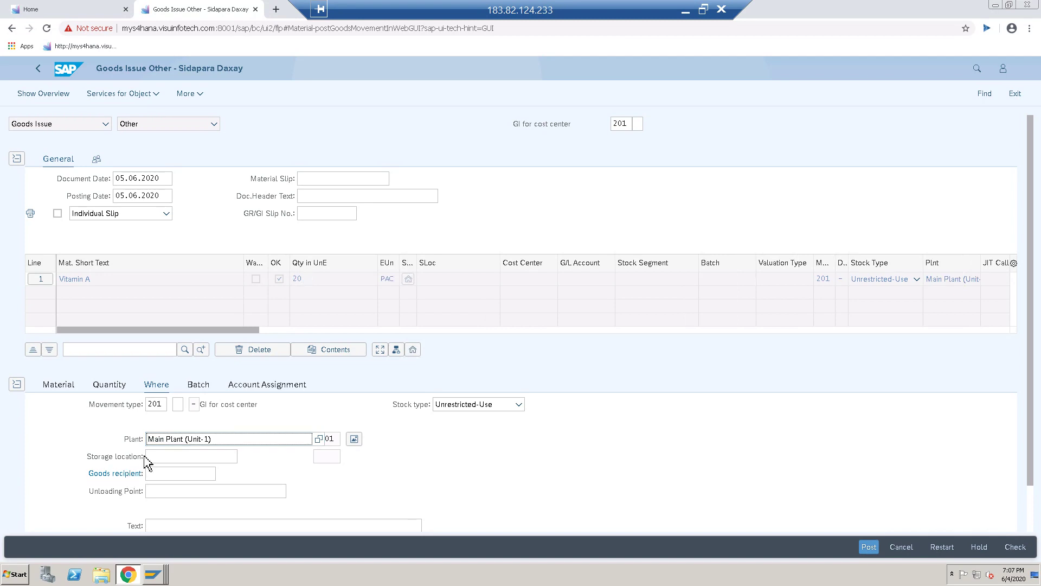
click(148, 456)
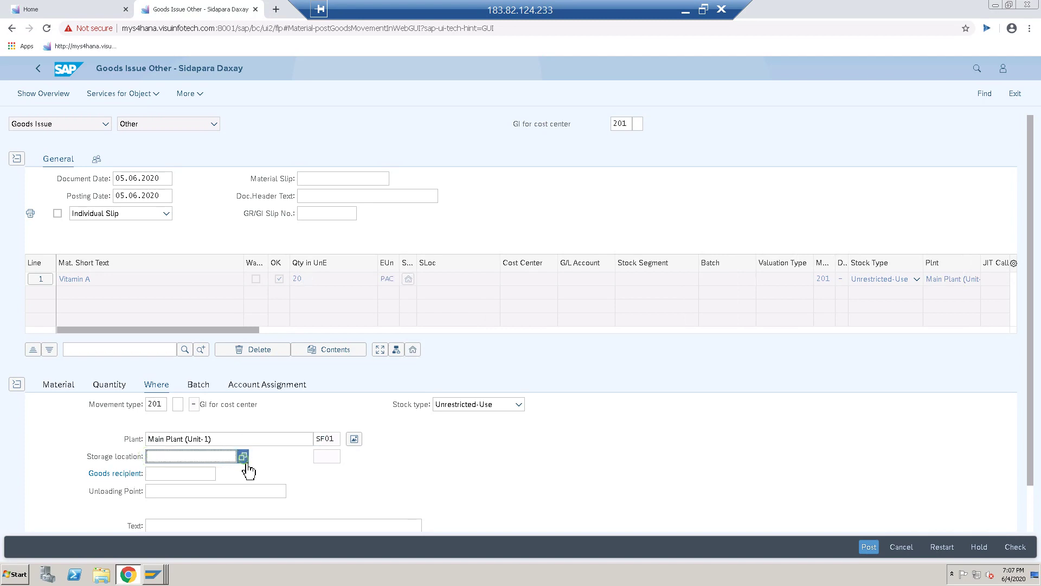
click(243, 456)
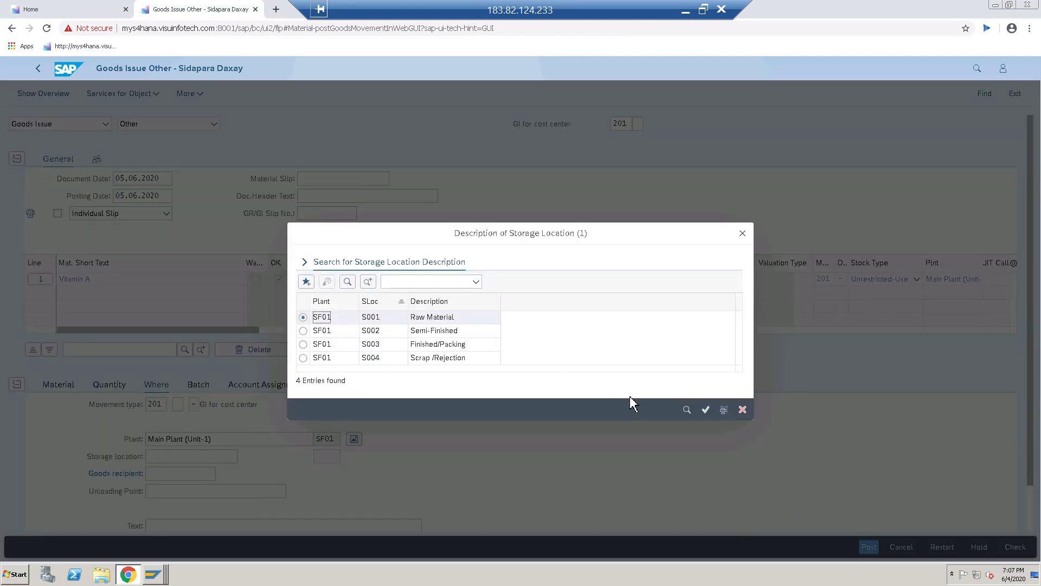
click(705, 410)
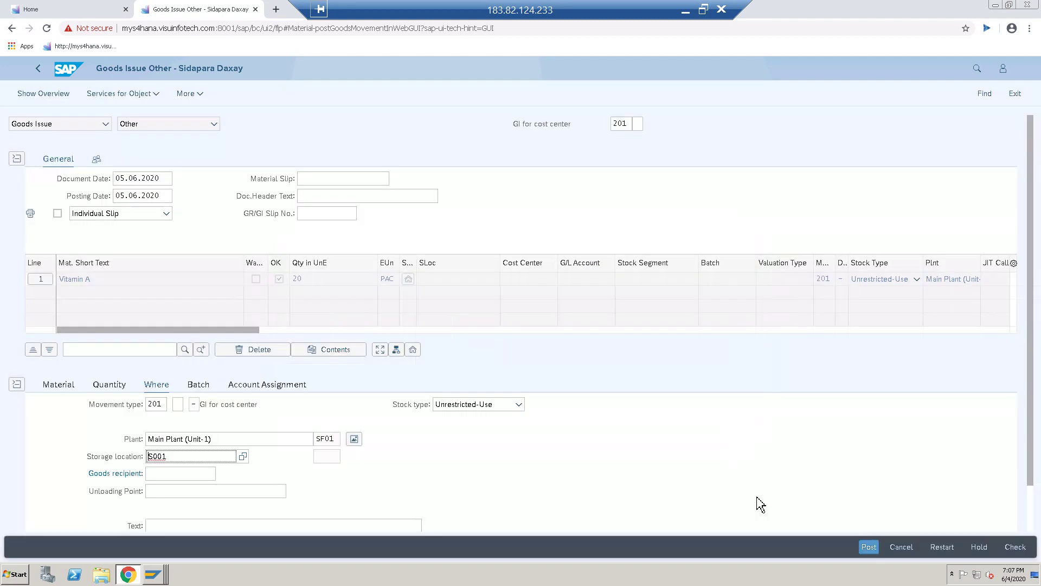
Step: Assign the goods issue item to cost center SF_RM_COS, found by searching controlling area S777
click(197, 386)
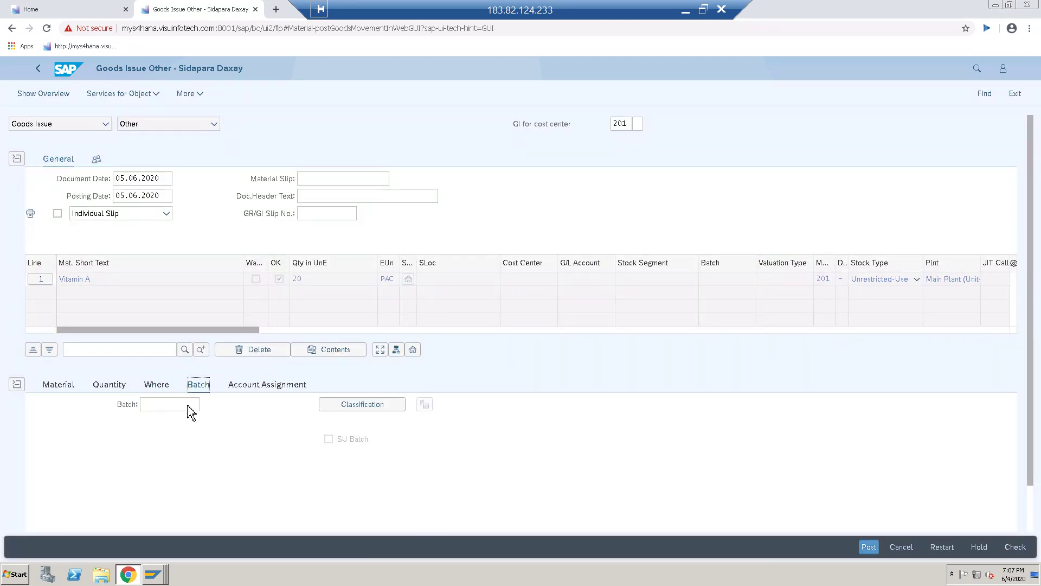
click(190, 409)
click(263, 386)
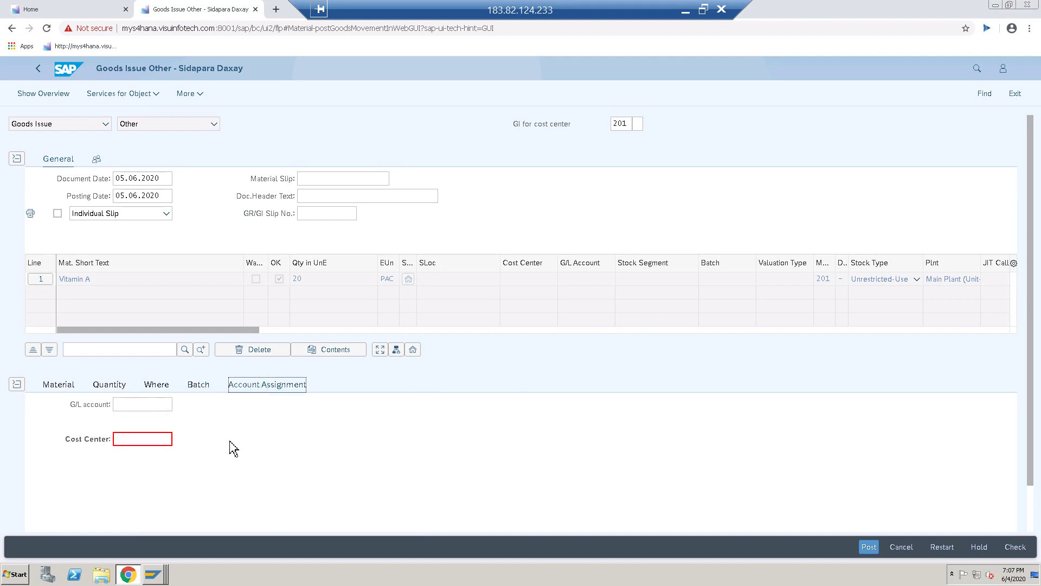
click(144, 438)
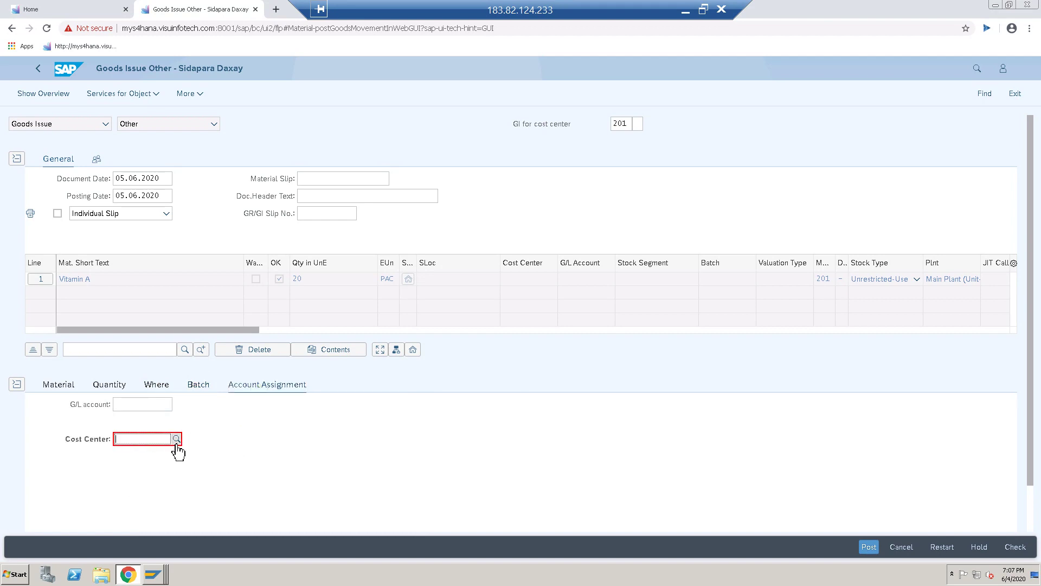
click(175, 439)
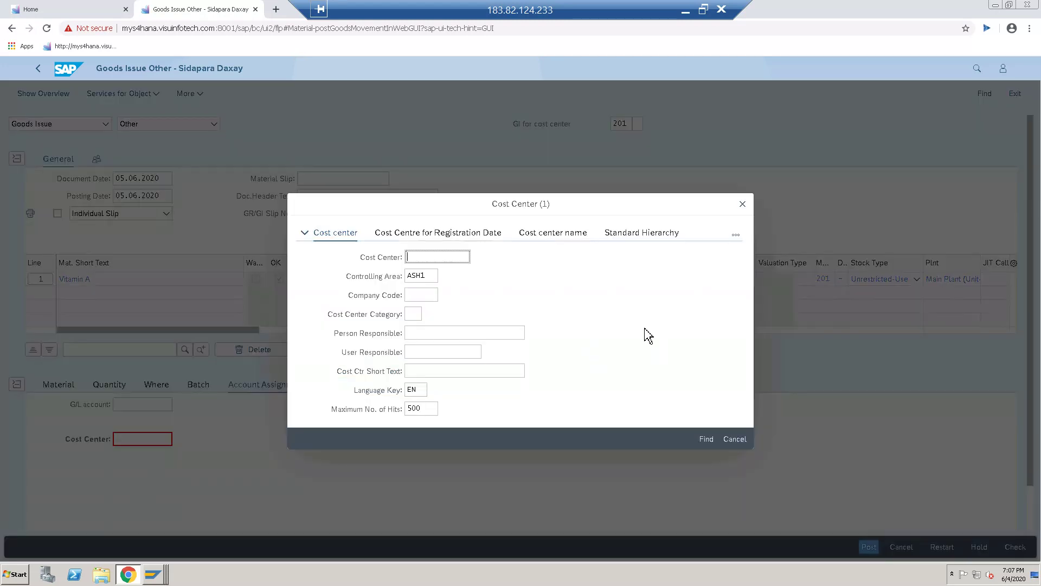
click(432, 279)
text(s777)
click(705, 439)
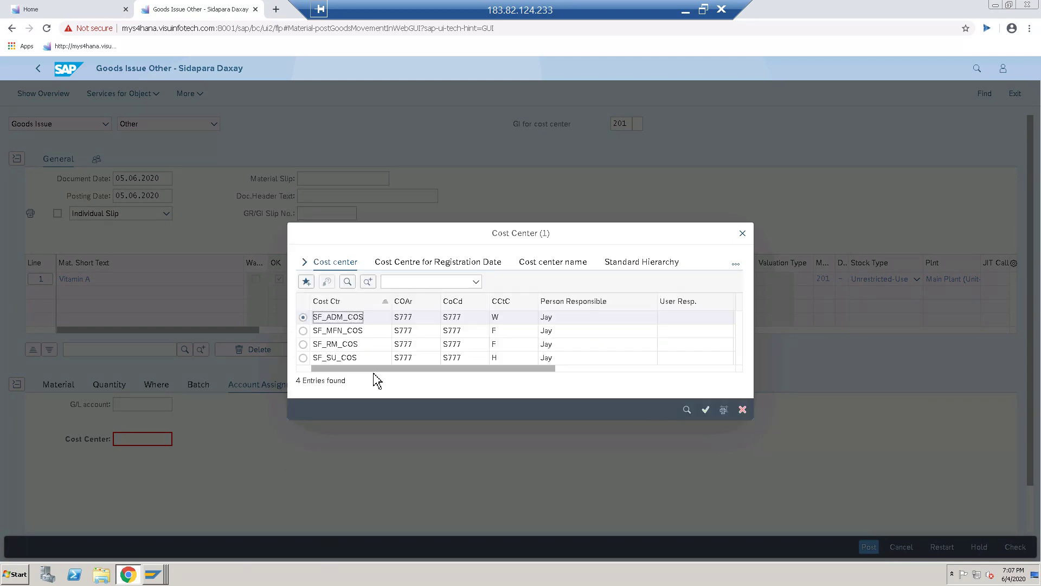
double_click(330, 345)
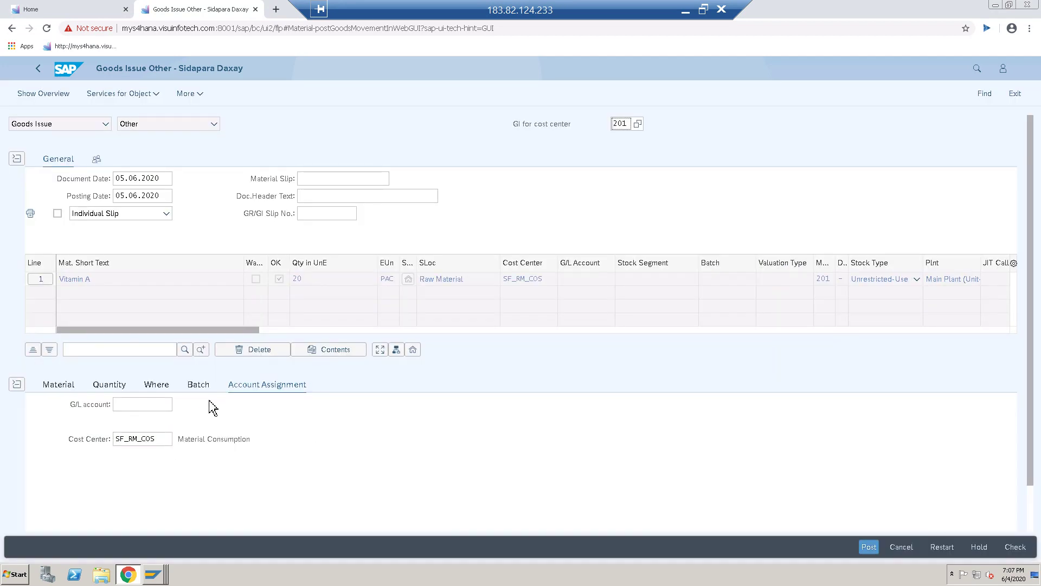
click(201, 386)
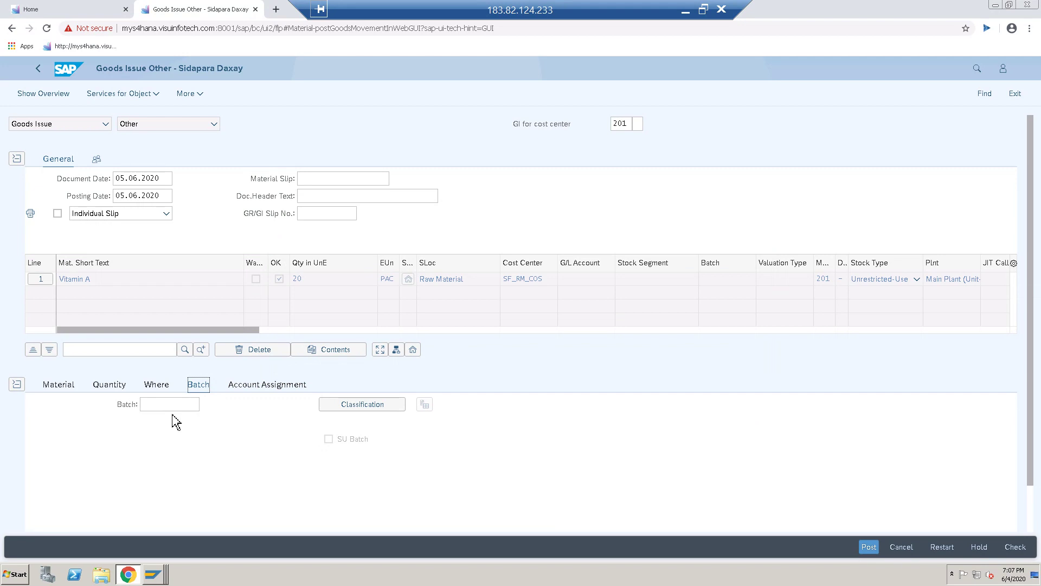
click(192, 407)
click(204, 404)
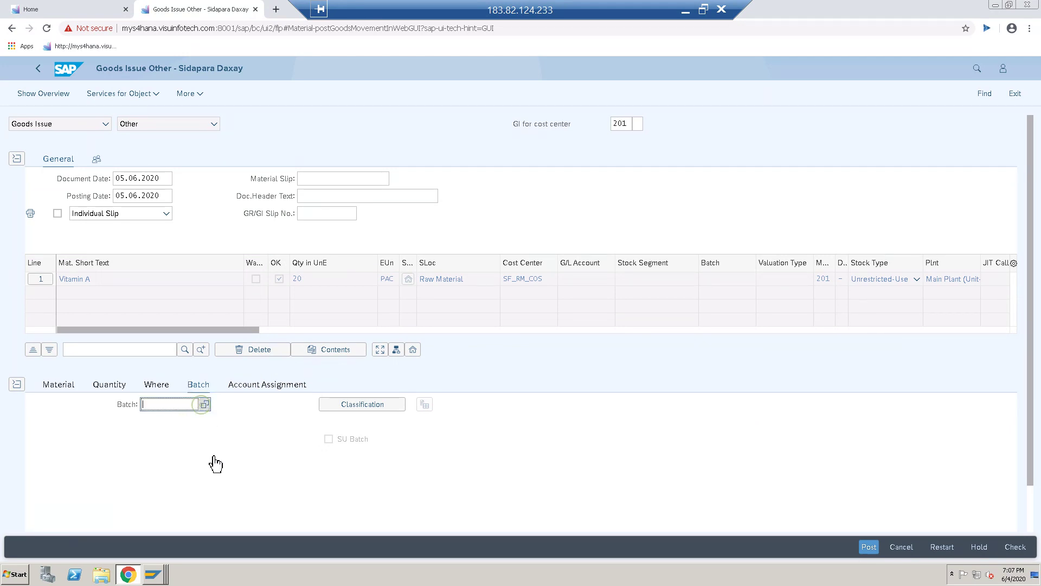
click(705, 382)
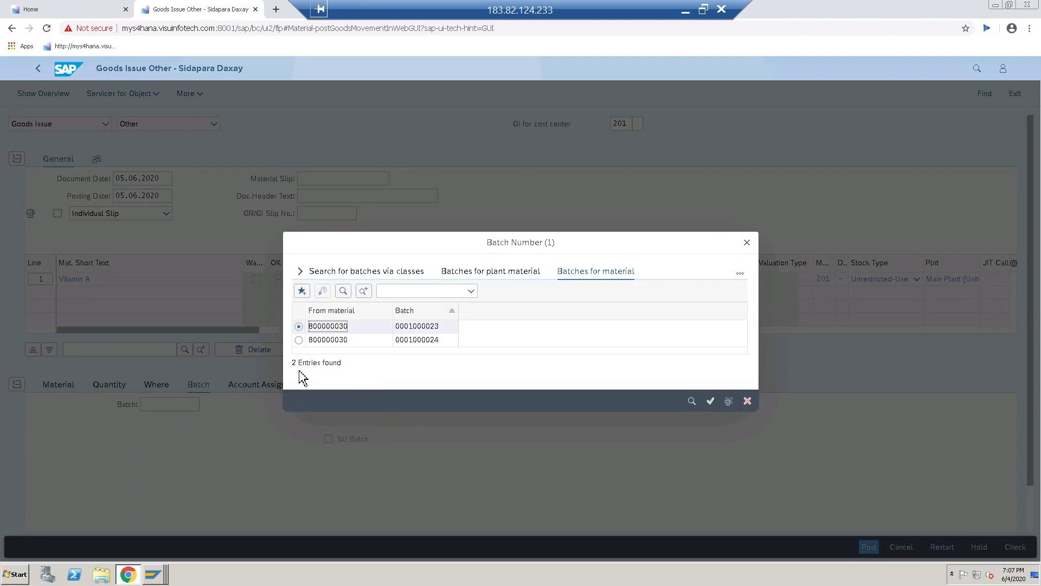
click(299, 340)
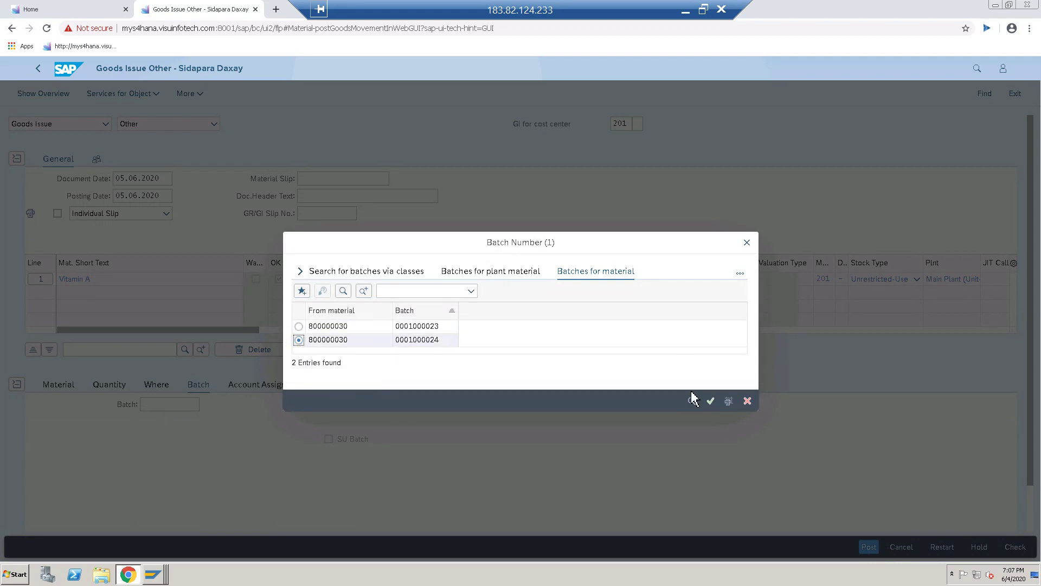
click(711, 402)
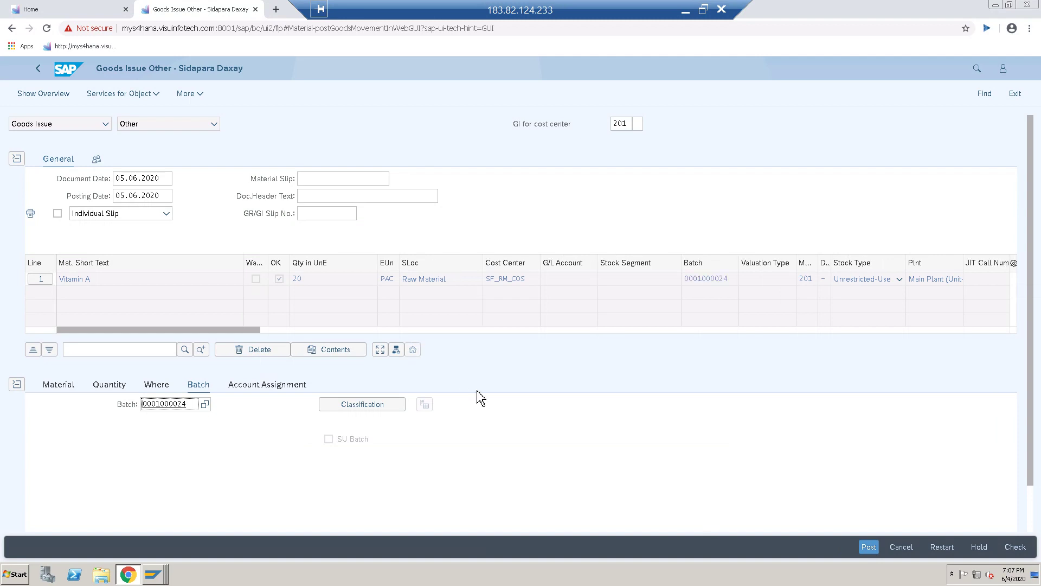
click(870, 547)
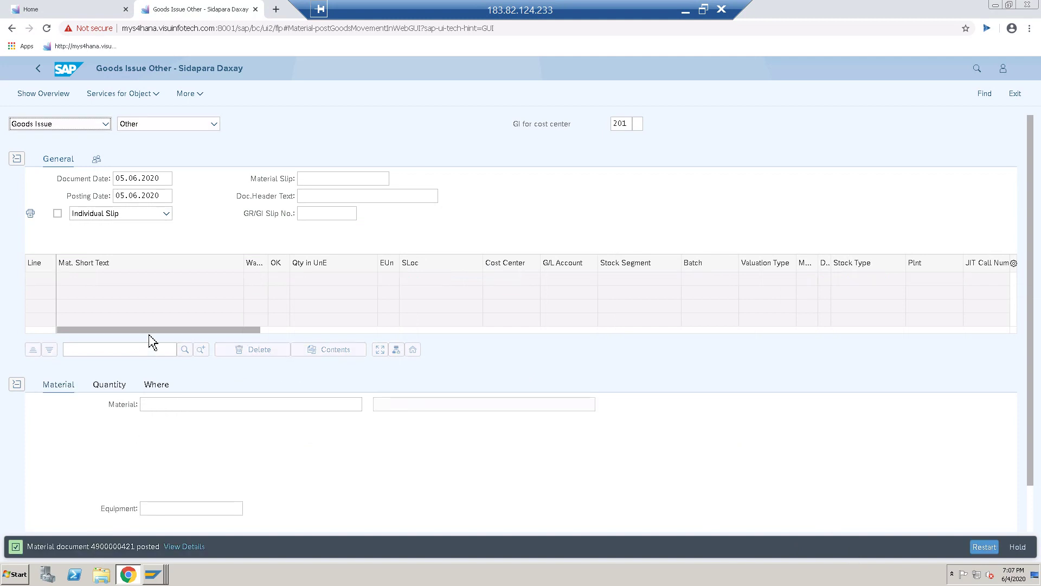
Step: Switch to the home page, open Manage Batches and filter the batches by material 800000030
click(79, 5)
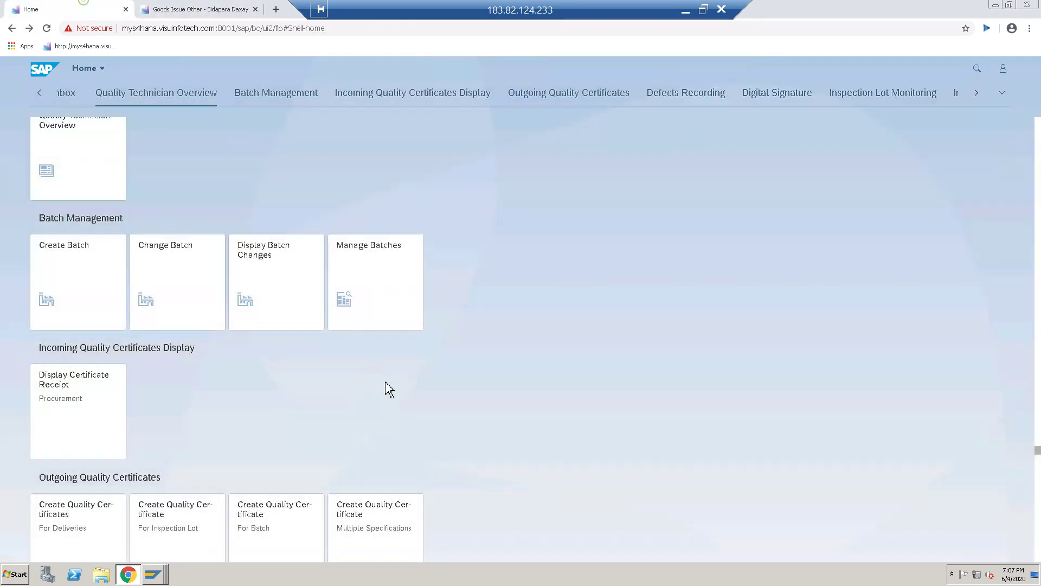
click(402, 283)
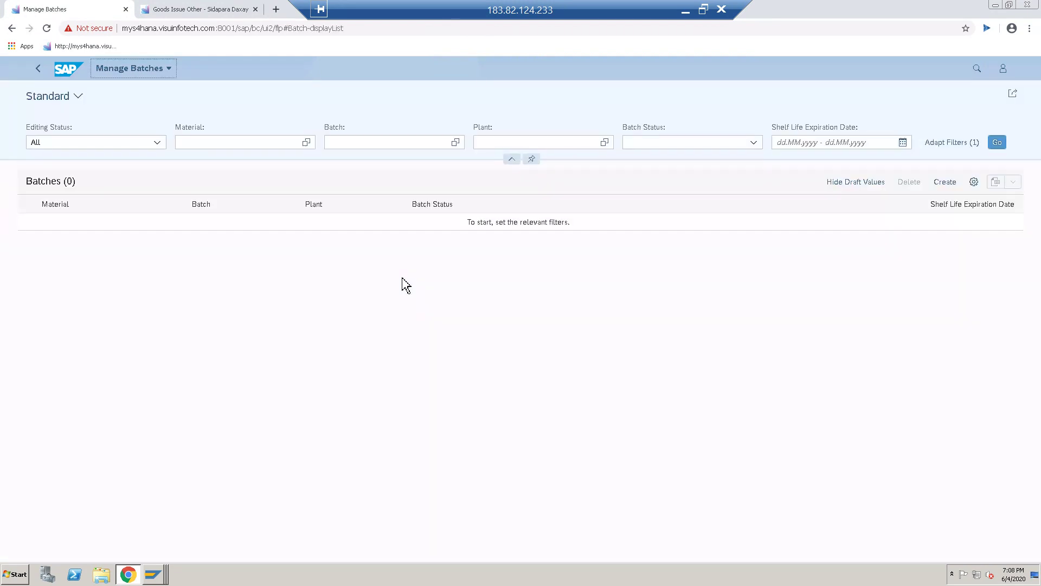
click(198, 145)
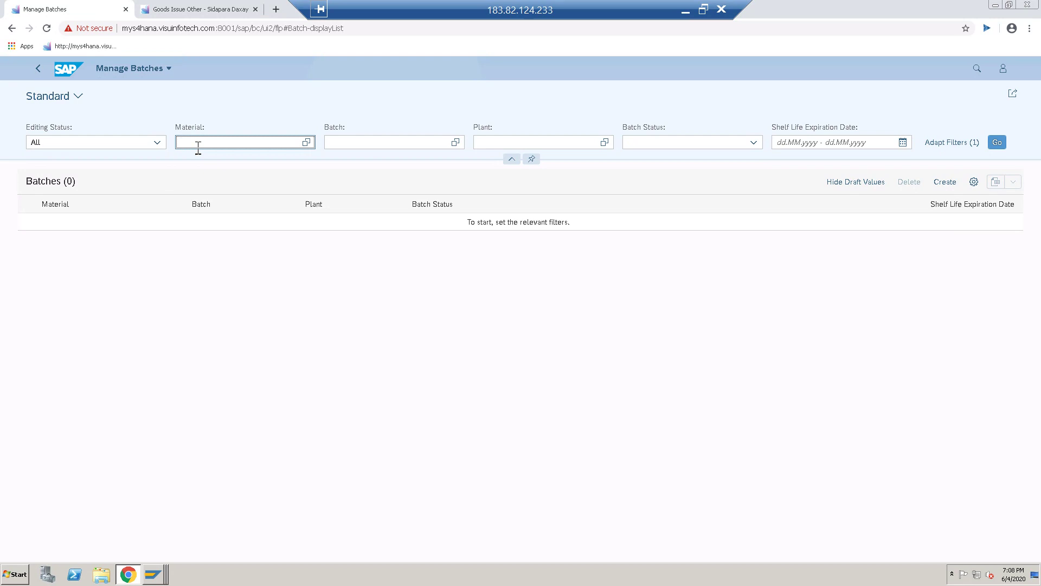
key(ctrl+v)
key(Return)
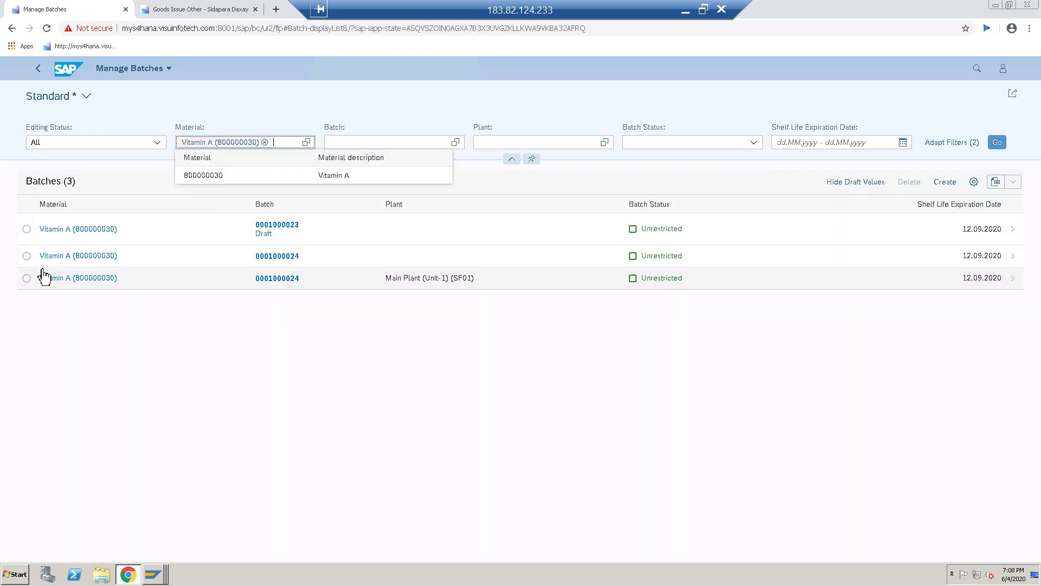
click(27, 278)
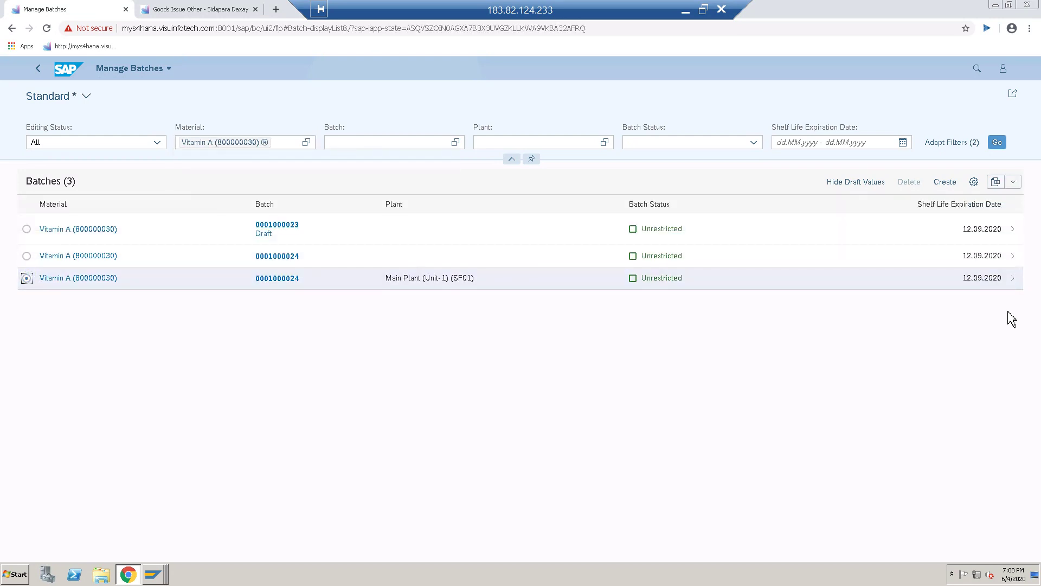
click(1002, 280)
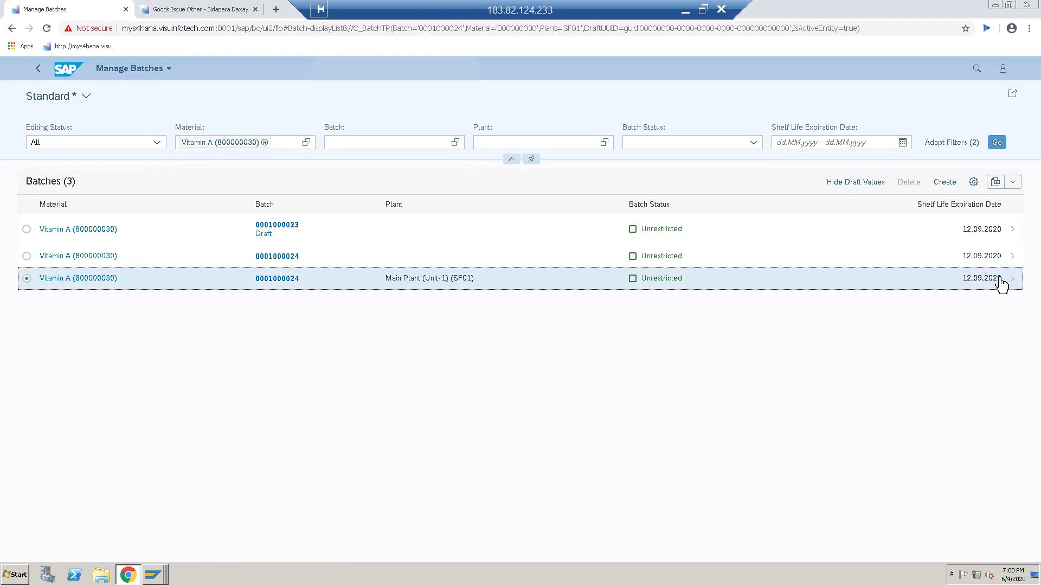
scroll(510, 391, down, 10)
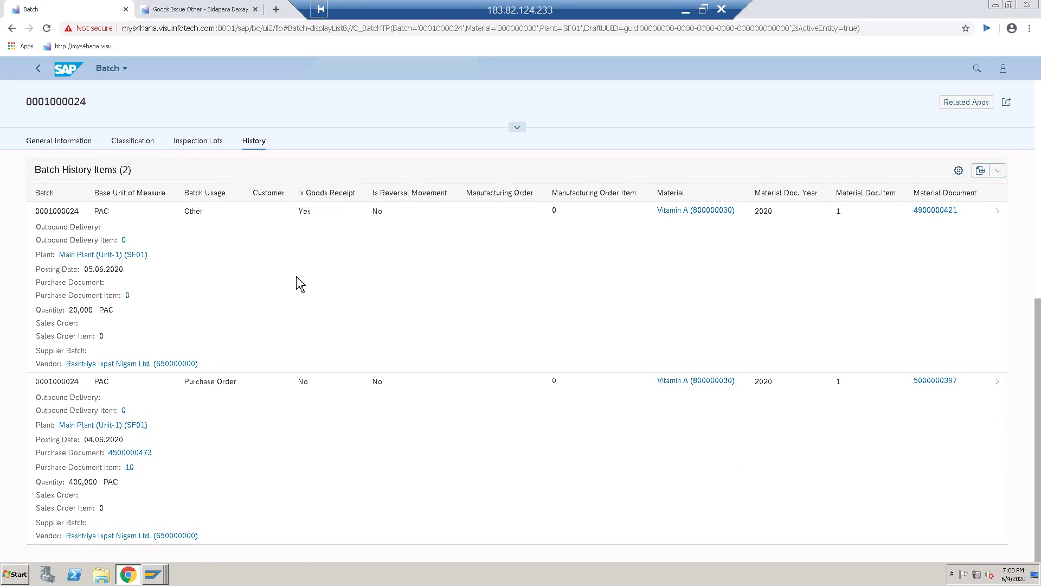
click(241, 205)
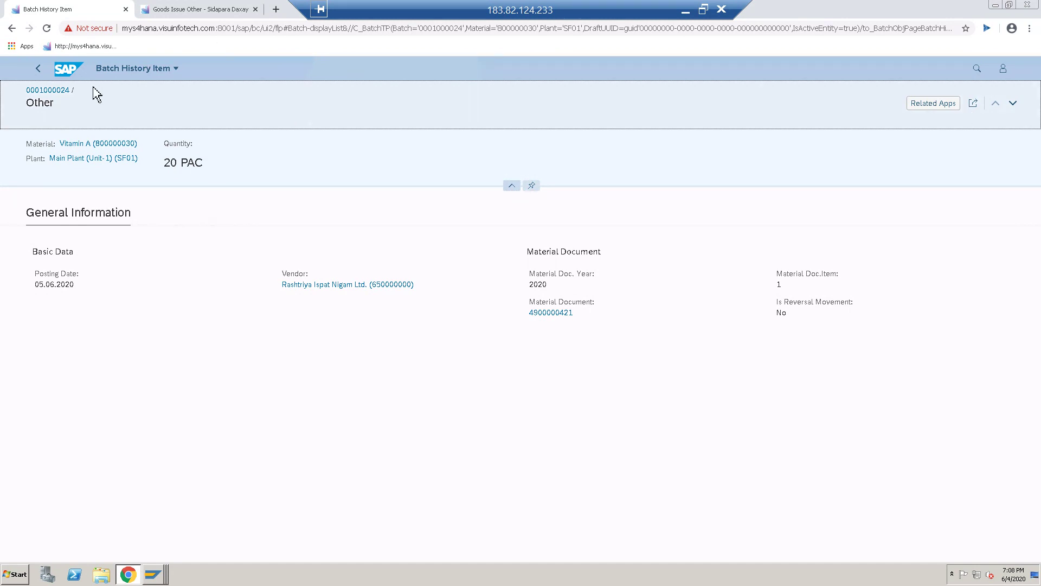
click(35, 70)
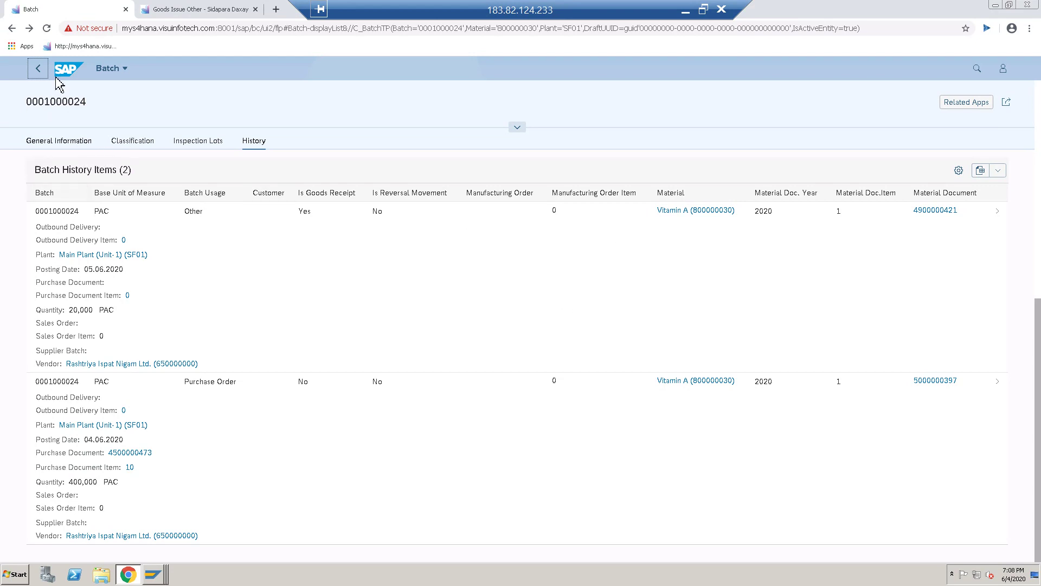
Step: Return to the home page, go to the Batch Monitoring group and open Batch Information Cockpit
click(38, 69)
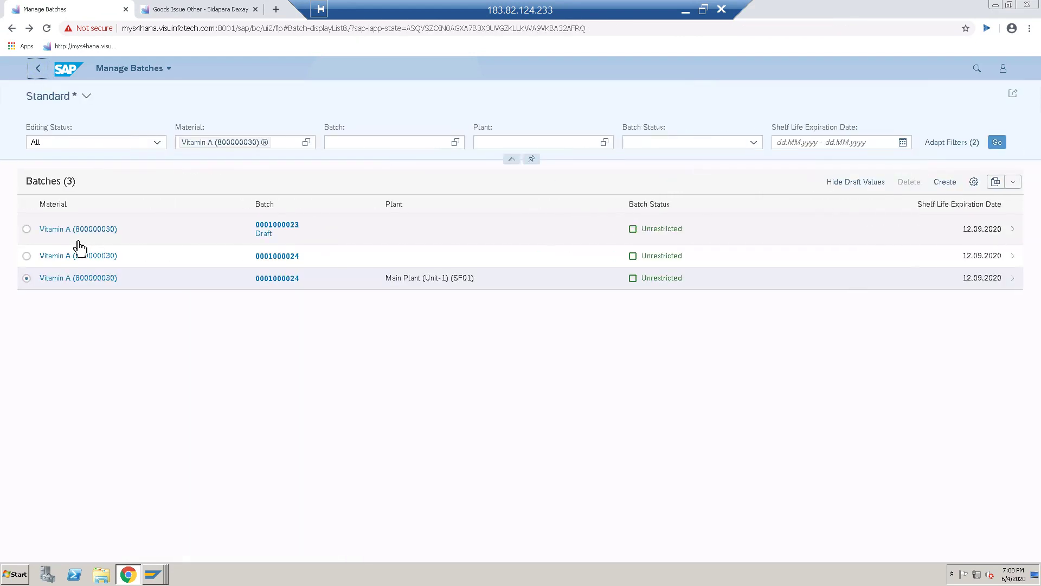
click(64, 71)
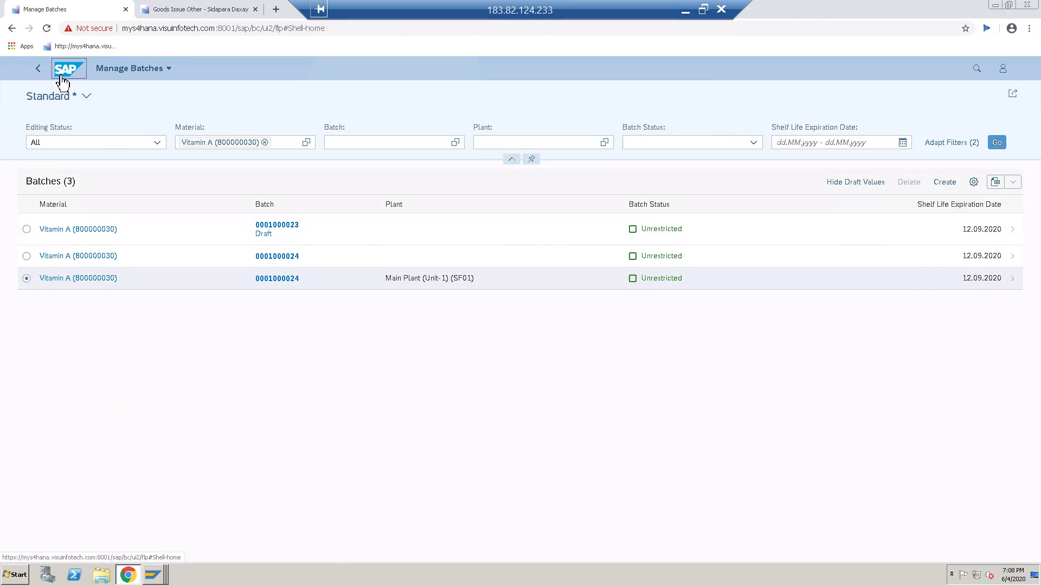
scroll(822, 323, up, 3)
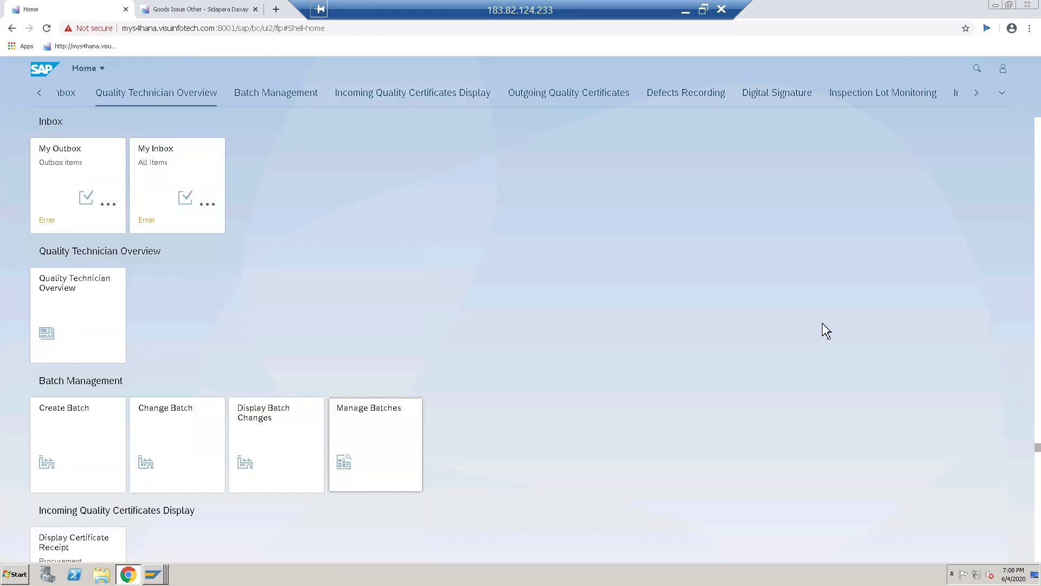
scroll(822, 323, up, 3)
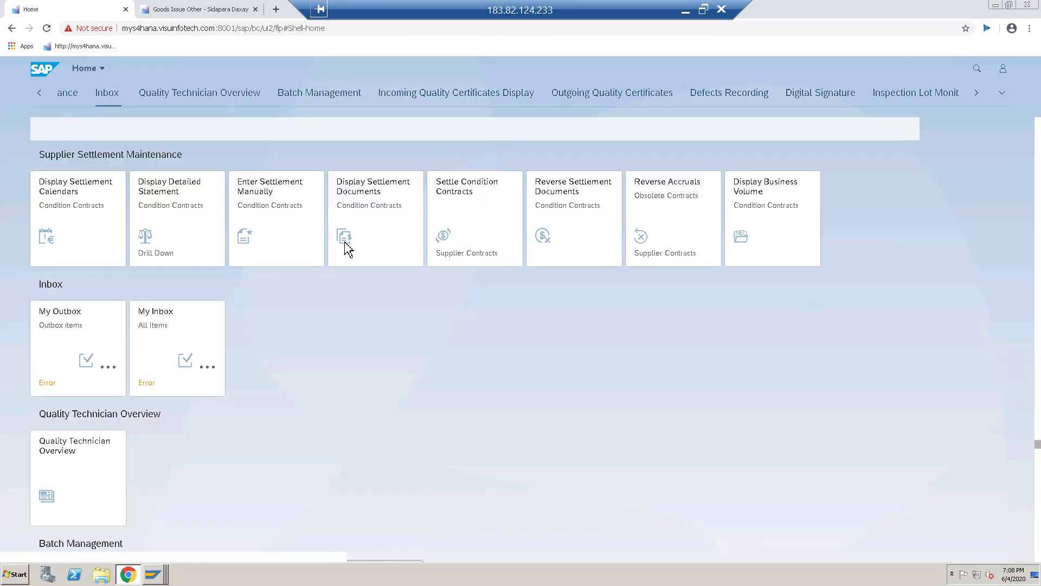
click(1002, 93)
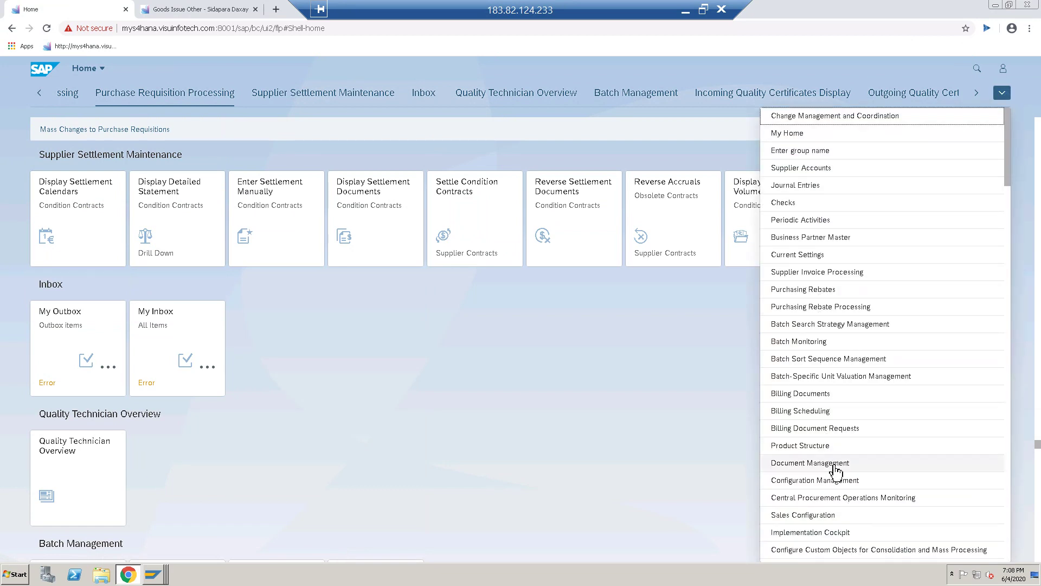
scroll(835, 471, down, 5)
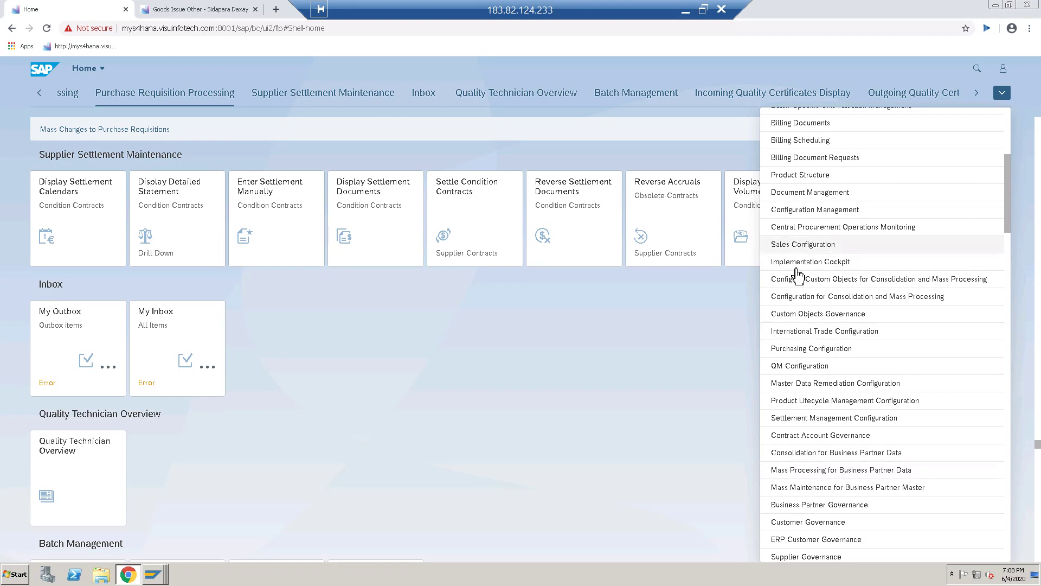
scroll(887, 549, down, 5)
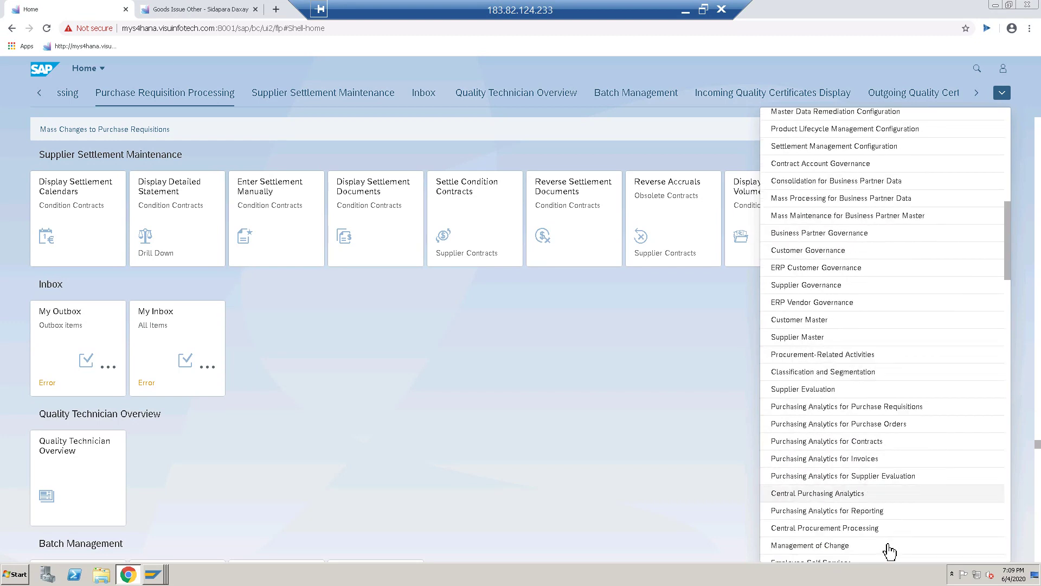
scroll(887, 548, down, 5)
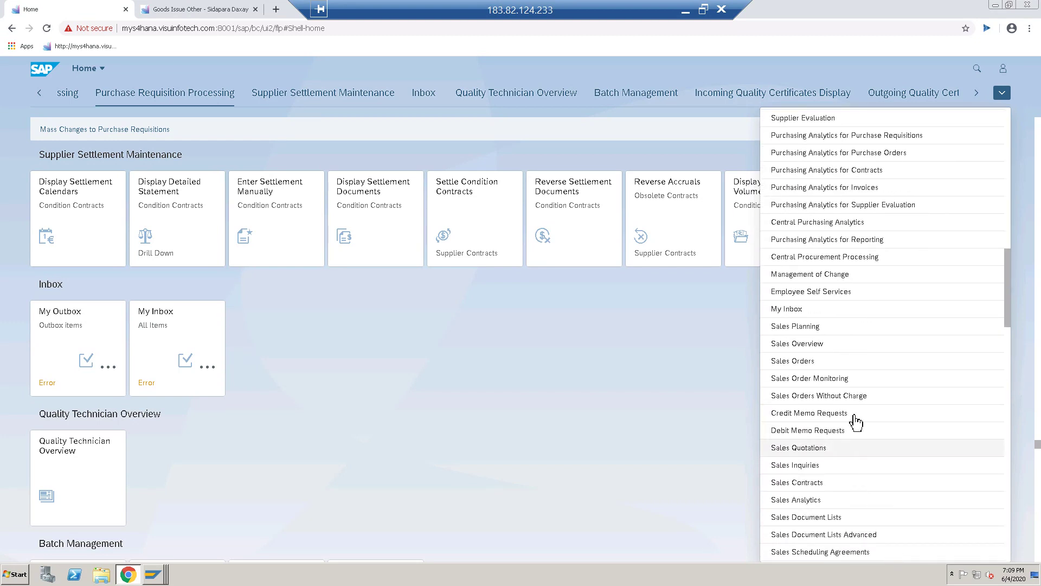
scroll(871, 510, up, 15)
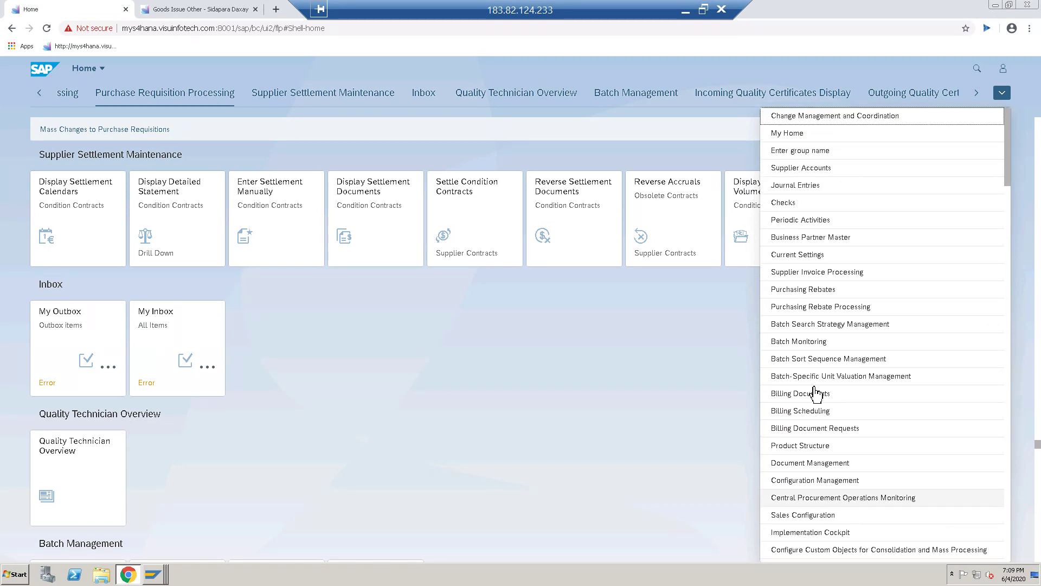
click(797, 348)
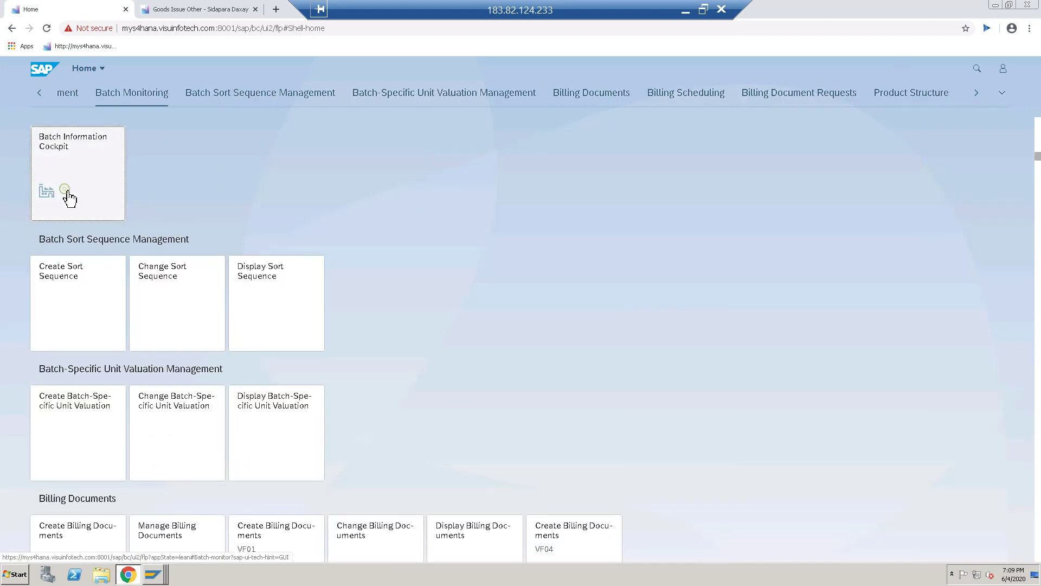
click(69, 199)
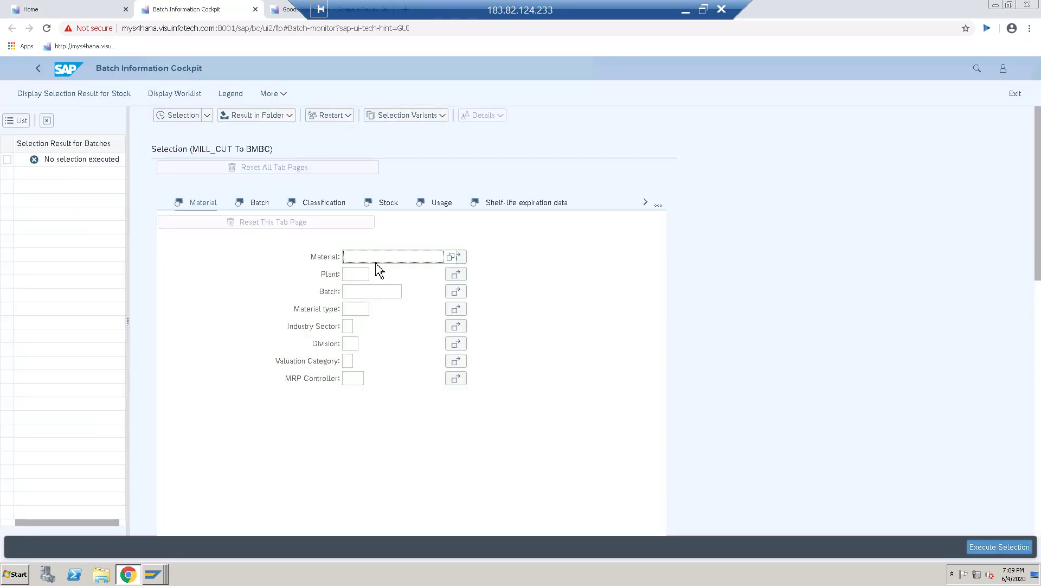
Step: Execute a batch selection for material 800000030 and expand the material in the selection result
click(395, 255)
text(800000030)
click(353, 277)
key(Return)
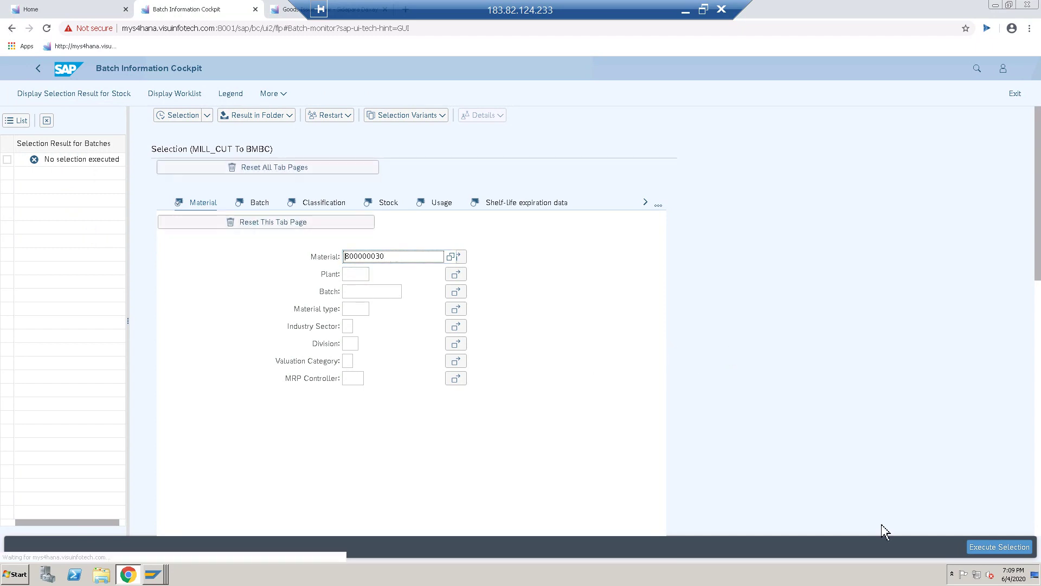
click(988, 545)
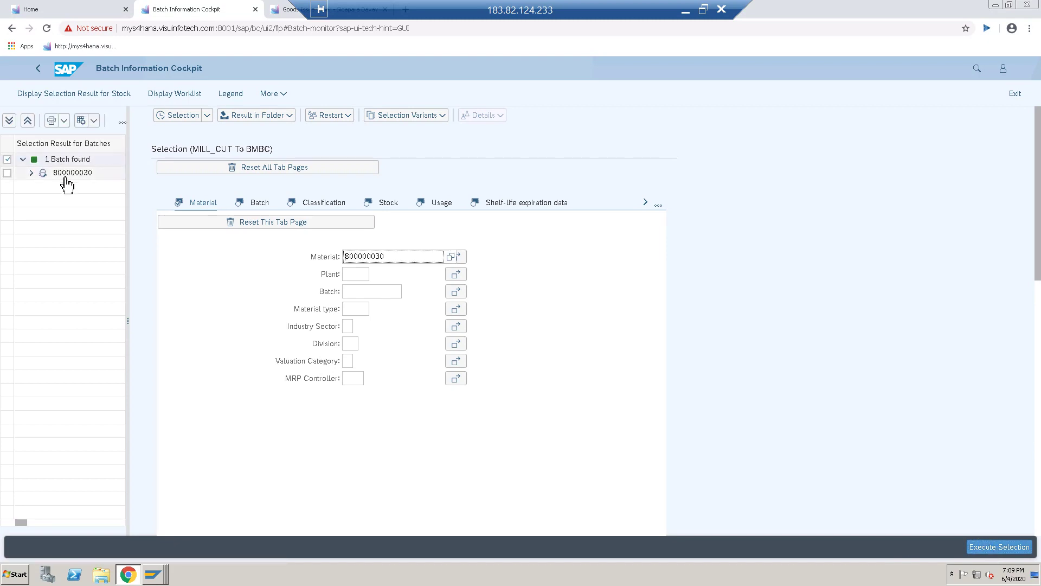
click(32, 173)
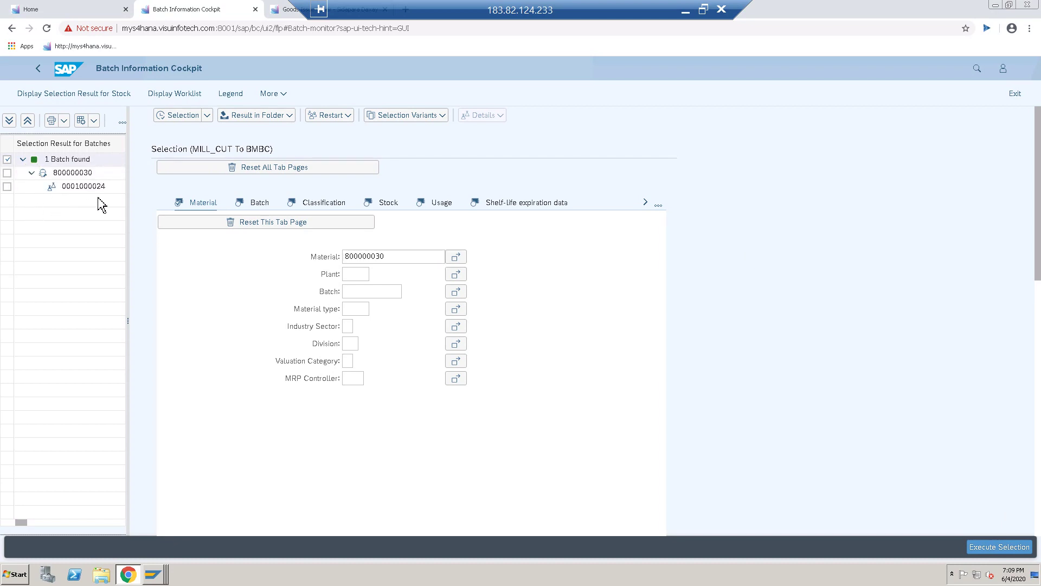
Step: Display the selection result for stock and expand material 800000030 through plant SF01 and storage location S001 down to its batch
click(61, 100)
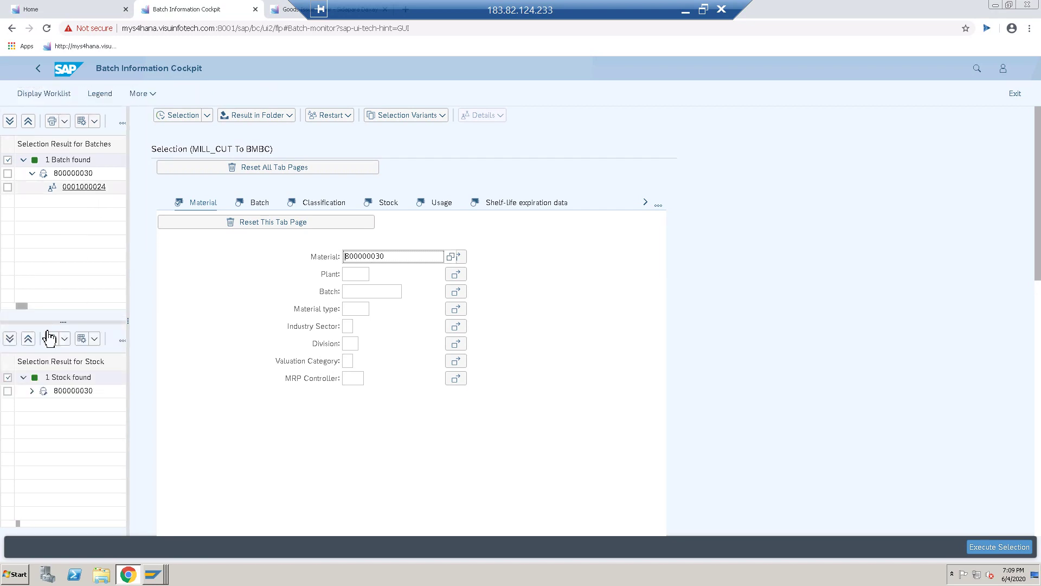
click(31, 391)
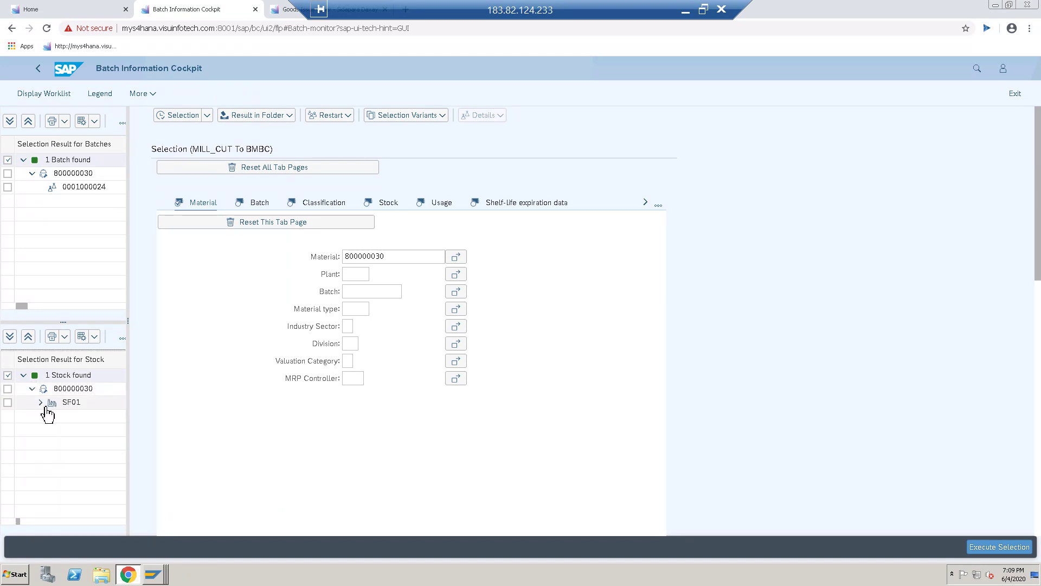
click(41, 402)
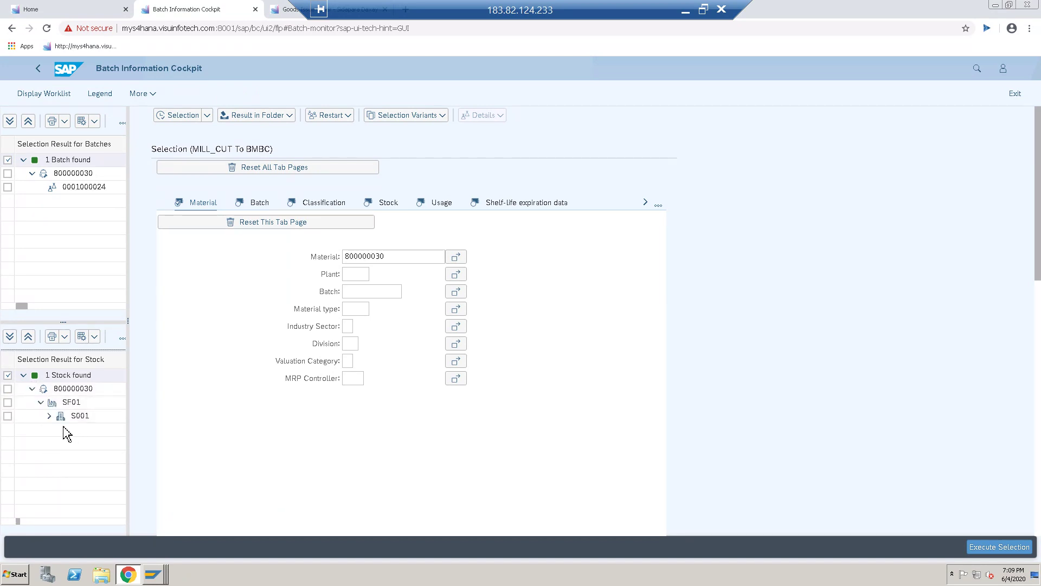
click(50, 417)
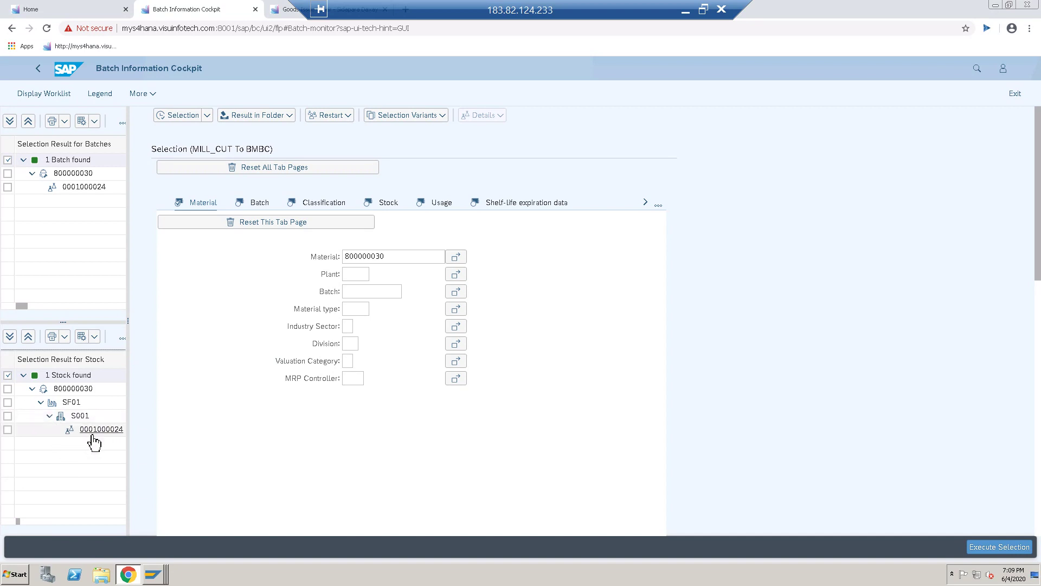
Step: Display the batch worklist and expand the Standard Folder and material 7037 to show the batch in it
click(60, 105)
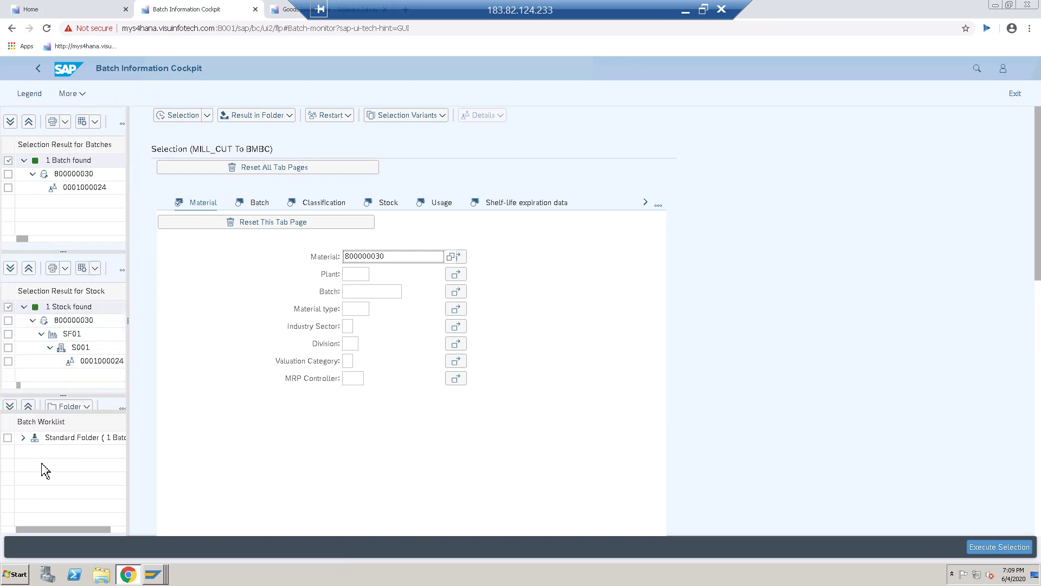
click(23, 440)
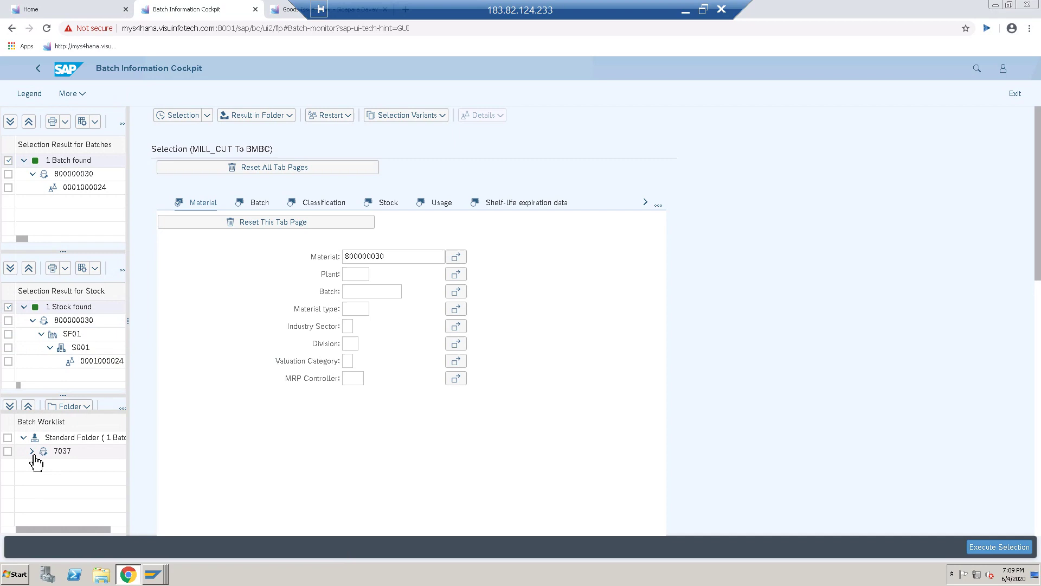
click(32, 451)
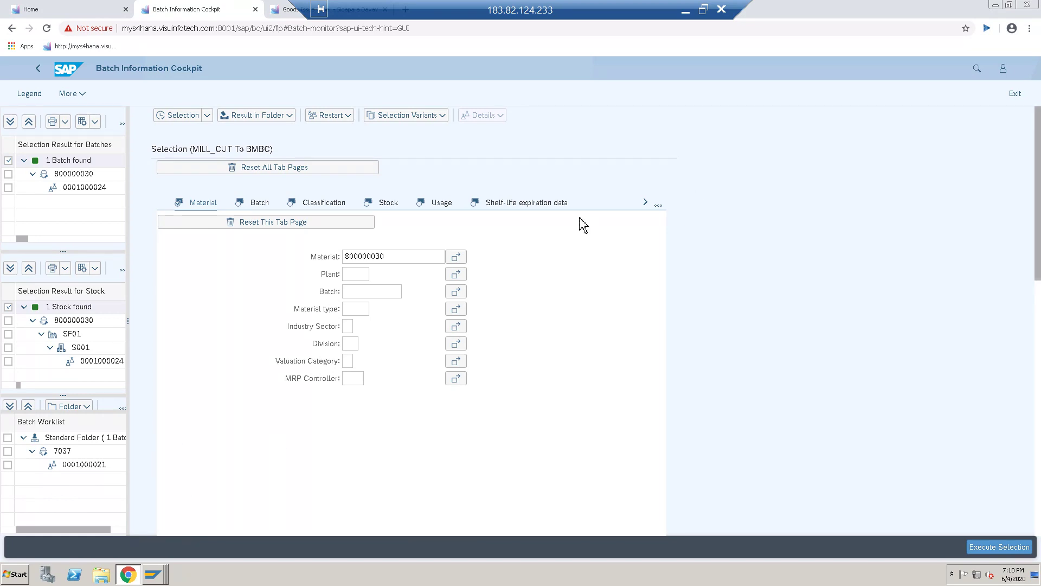
Step: Restart the cockpit with the SAP Standard layout, execute a selection for material 800000030 and expand the material in the batch result
click(343, 119)
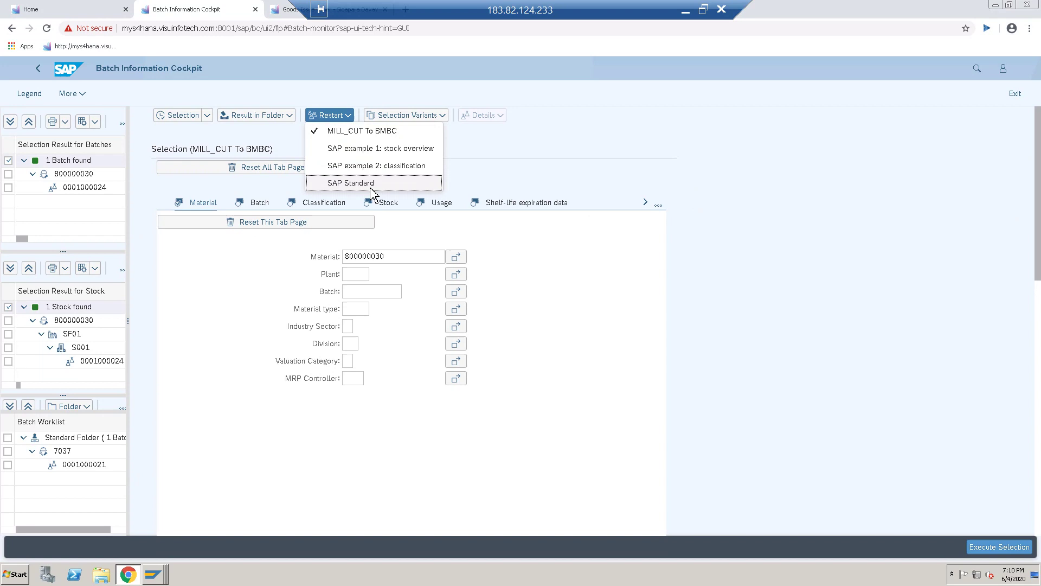
click(371, 186)
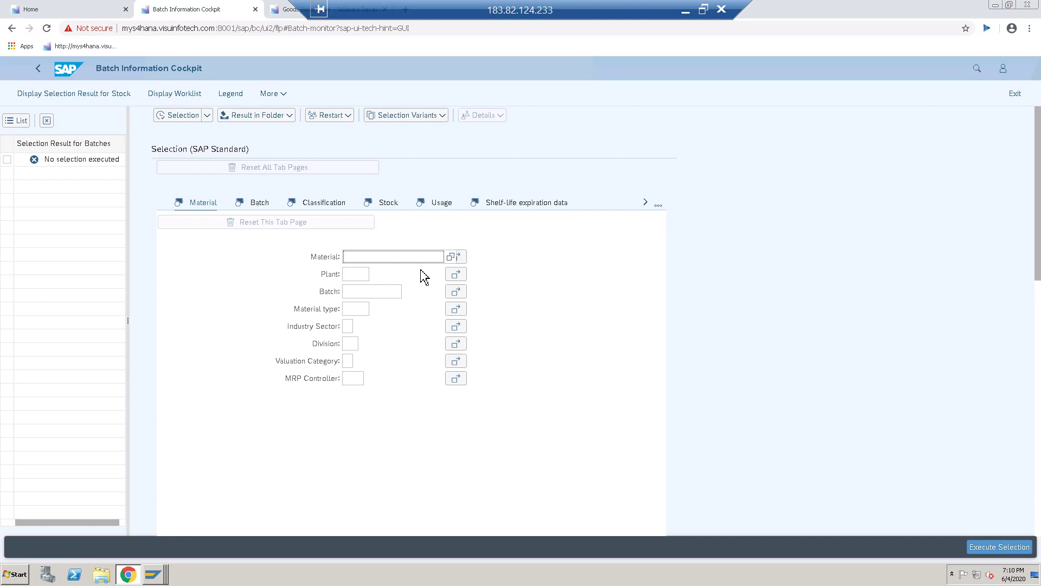
text(800000030)
click(992, 548)
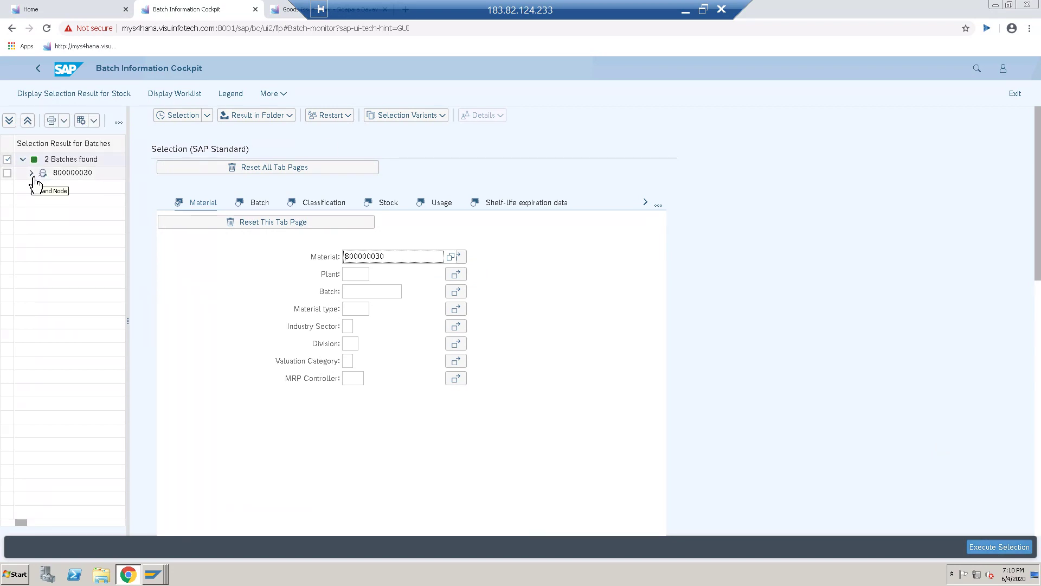
click(31, 172)
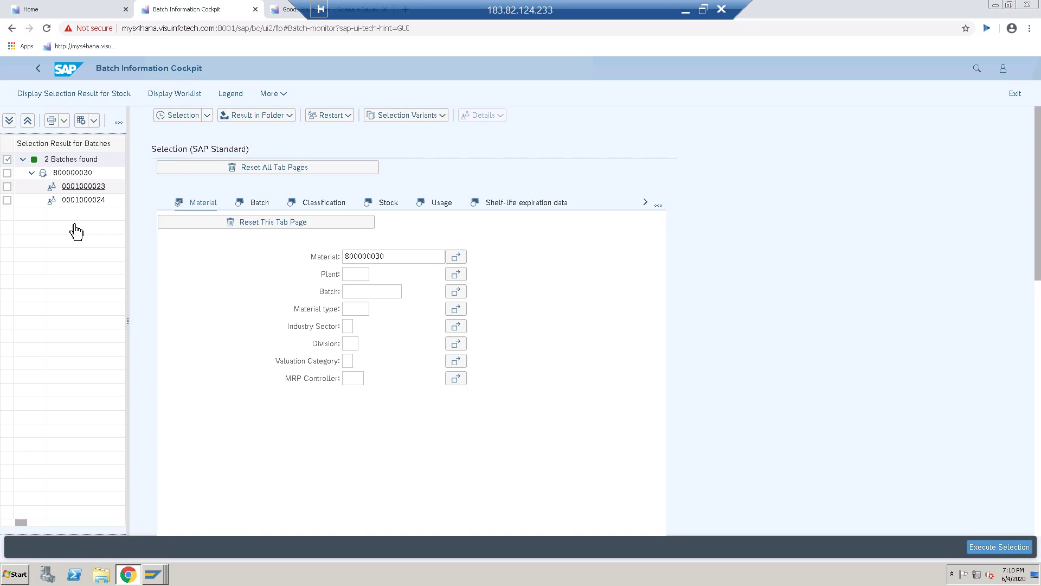
right_click(90, 203)
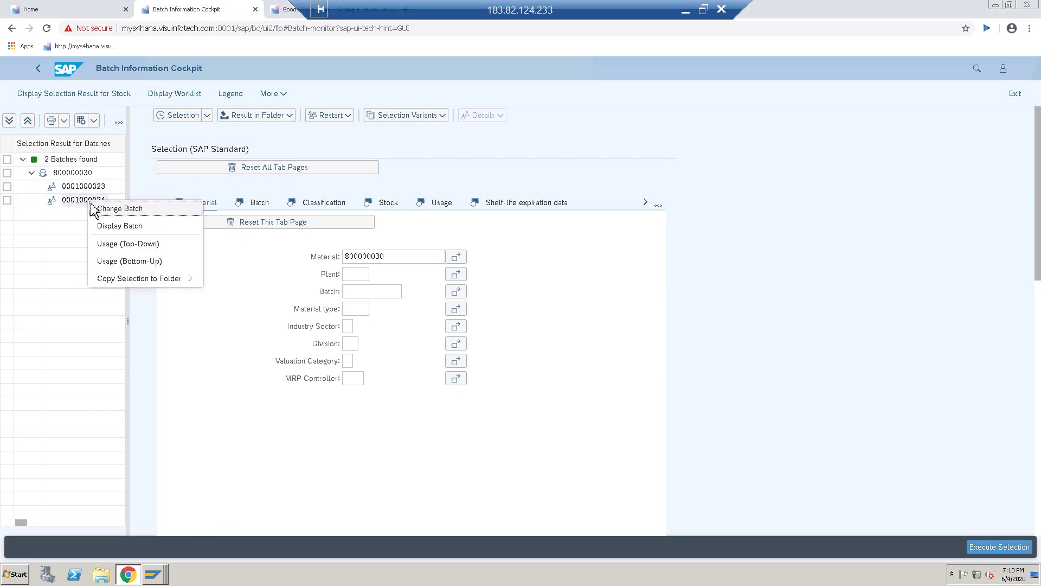
click(119, 249)
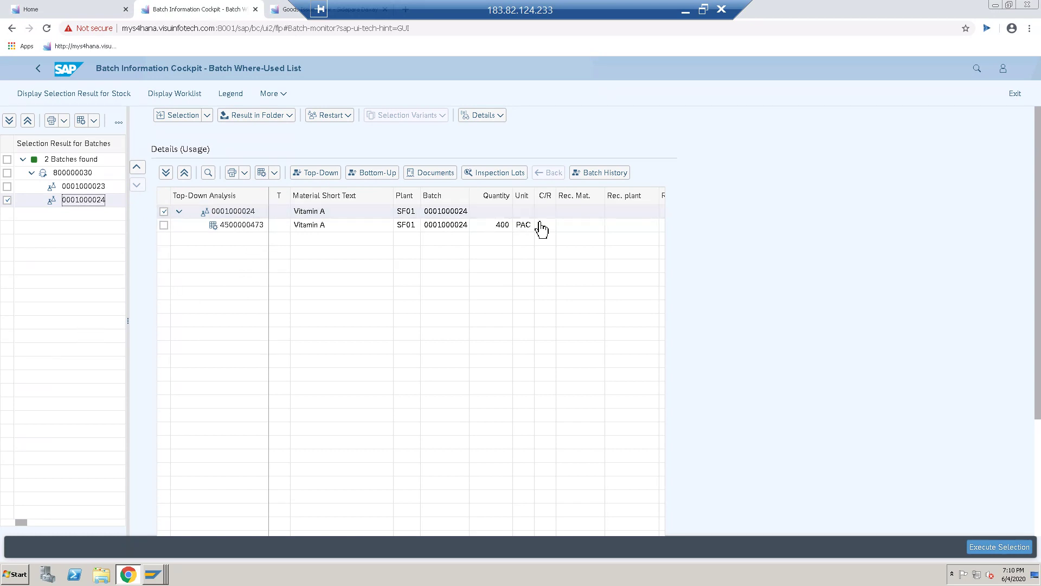
click(616, 174)
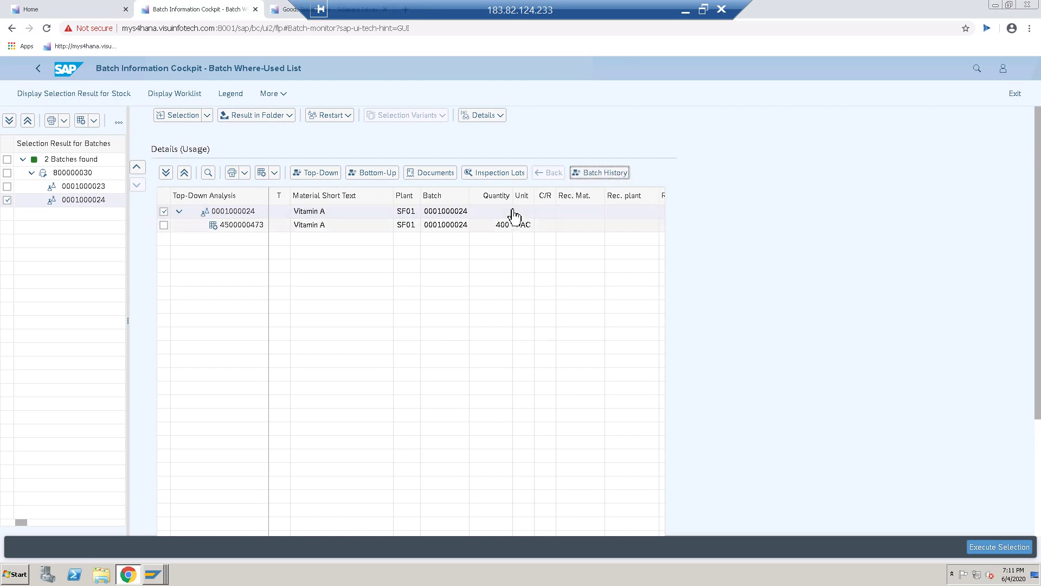
click(166, 224)
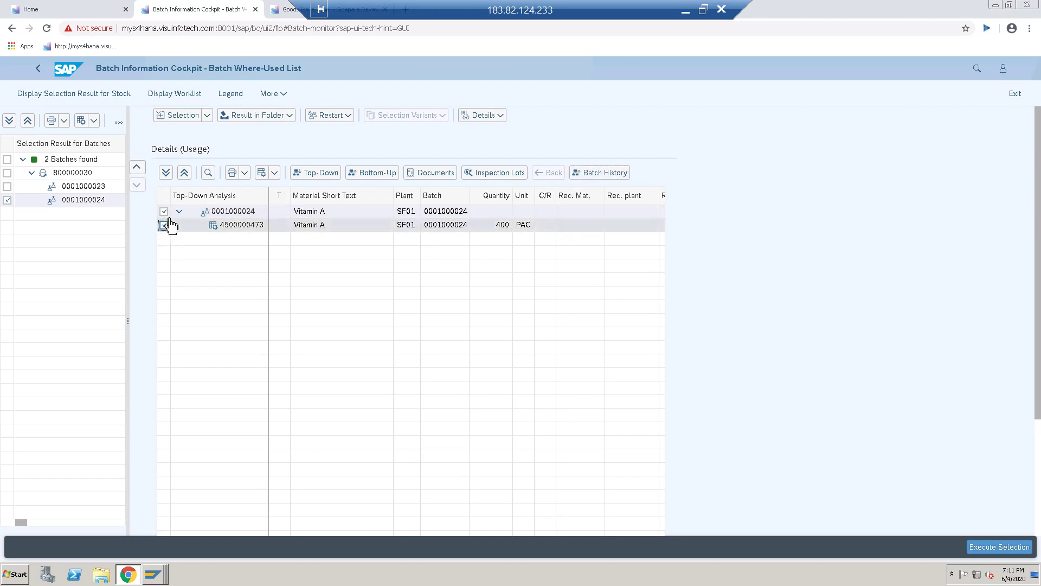
click(165, 212)
click(165, 224)
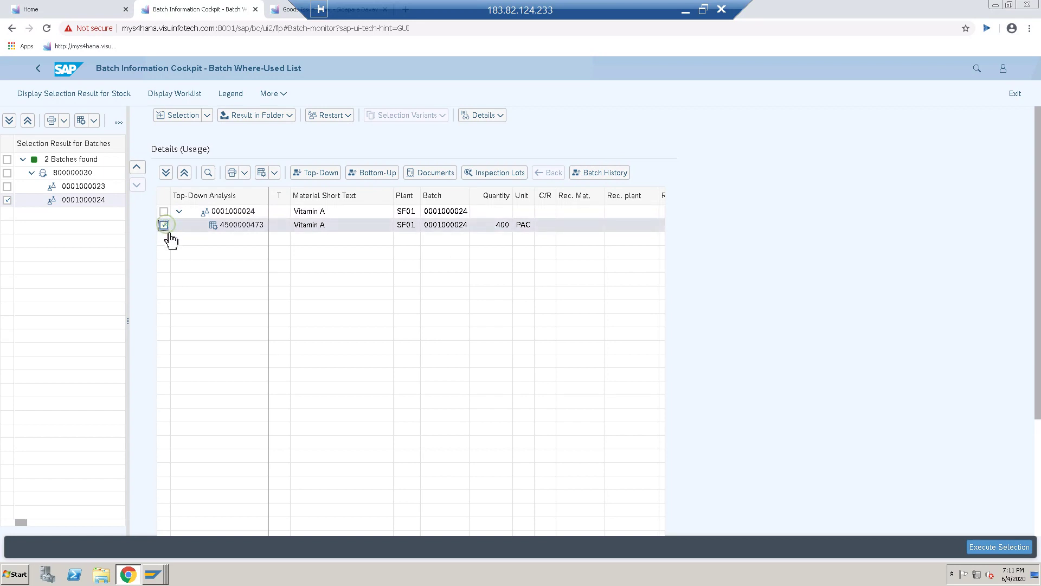
click(166, 227)
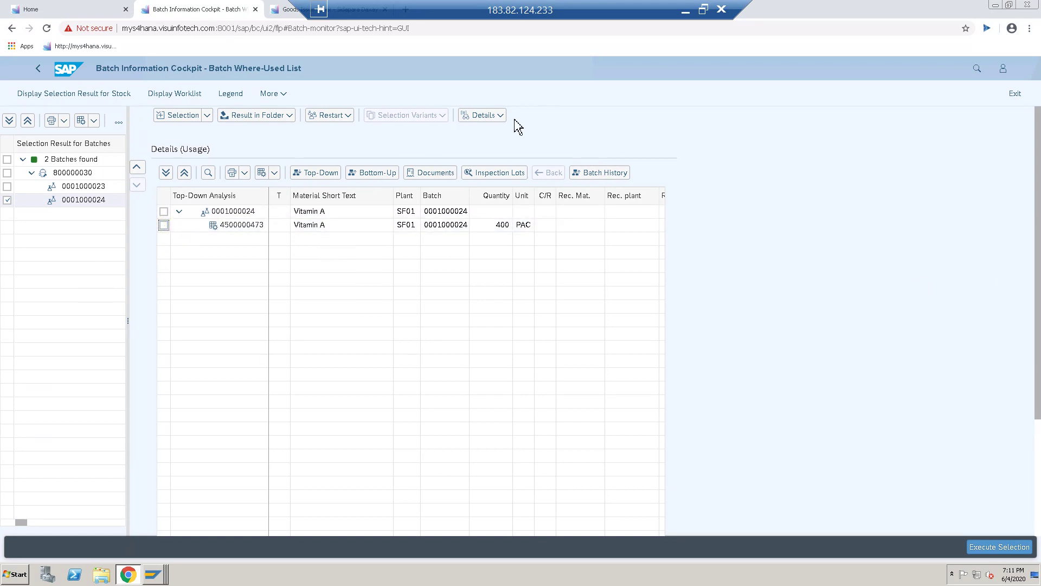
scroll(507, 122, down, 2)
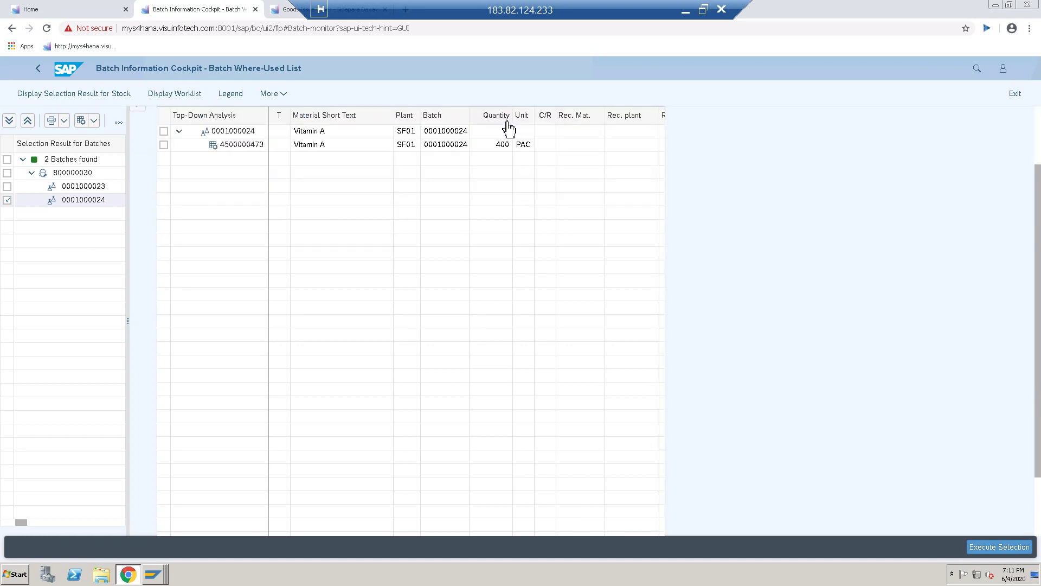
Step: Display the stock selection result again and expand material 800000030, plant SF01 and storage location S001
click(58, 96)
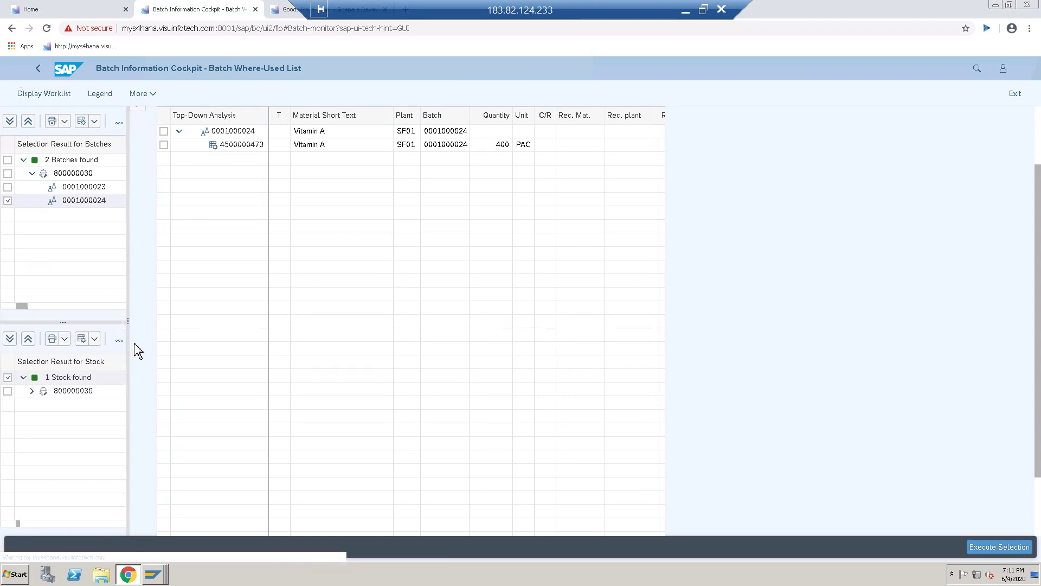
click(33, 390)
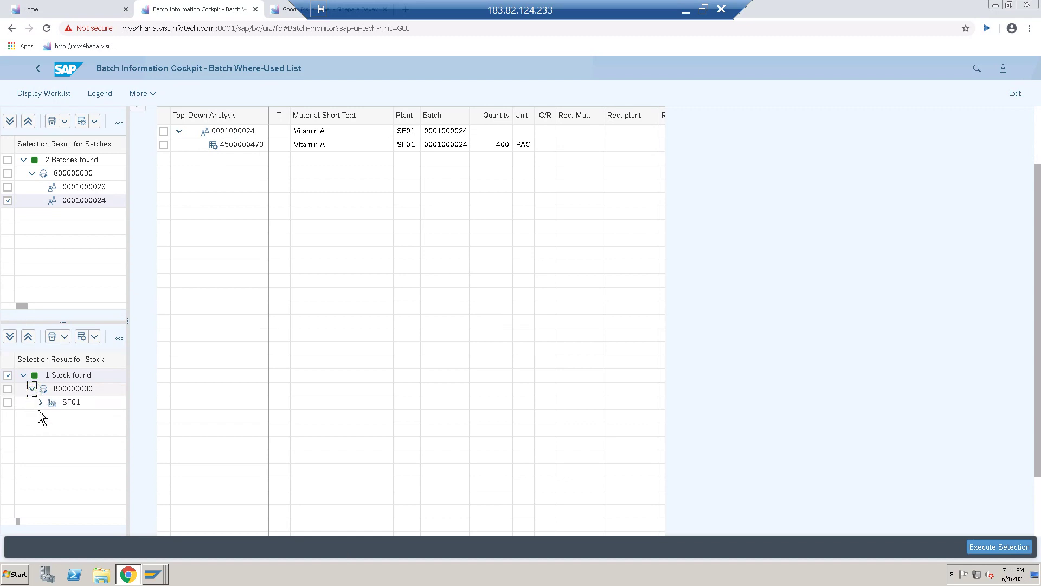
click(32, 389)
click(32, 389)
click(41, 402)
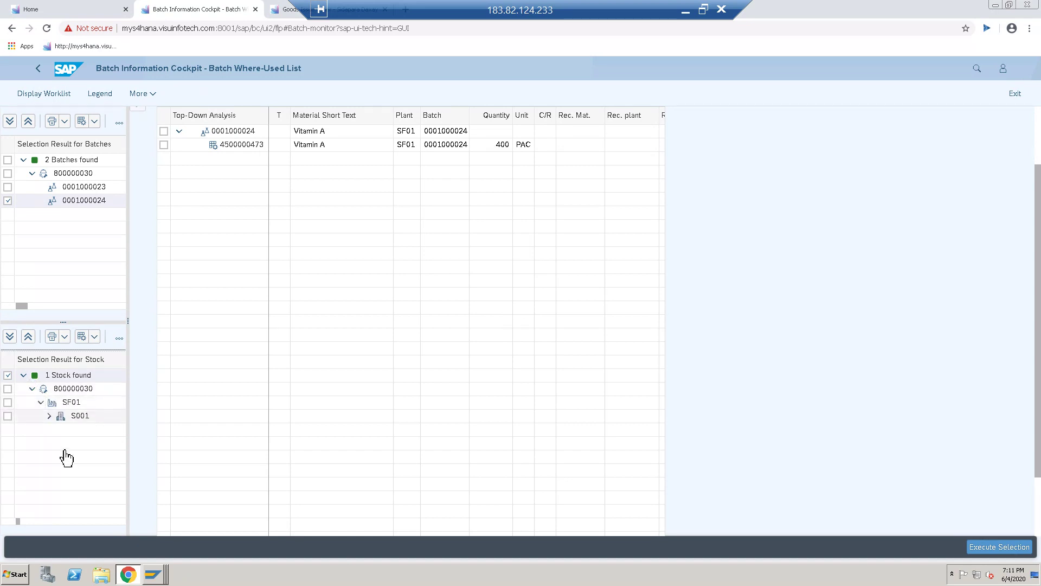
click(48, 415)
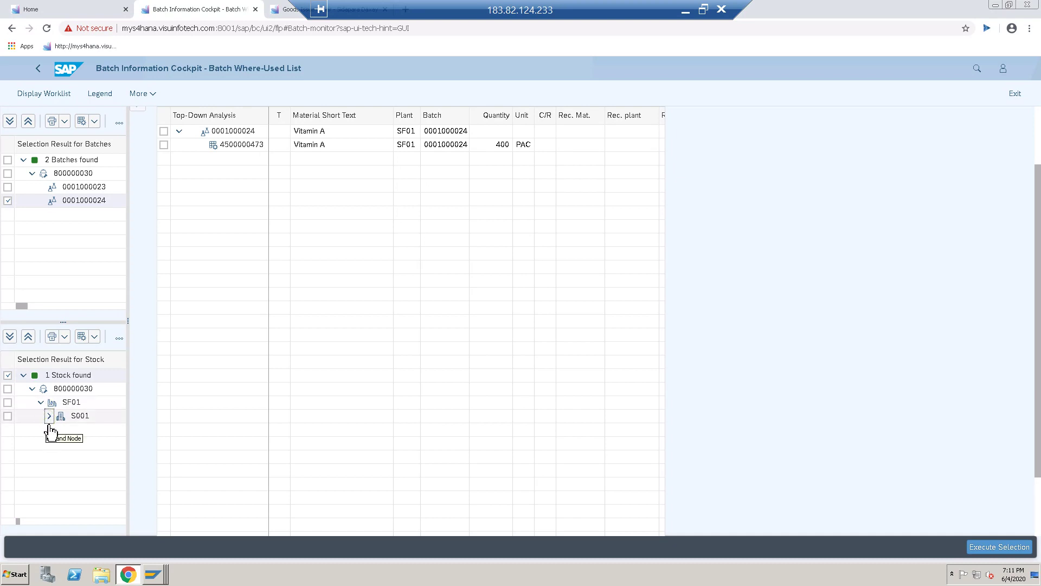
click(76, 434)
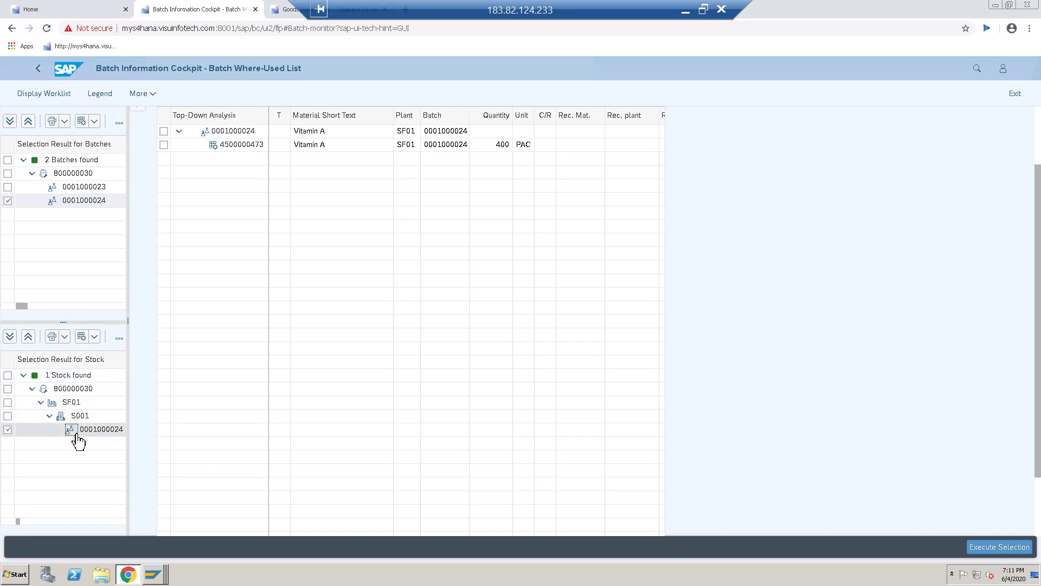
click(79, 432)
click(79, 433)
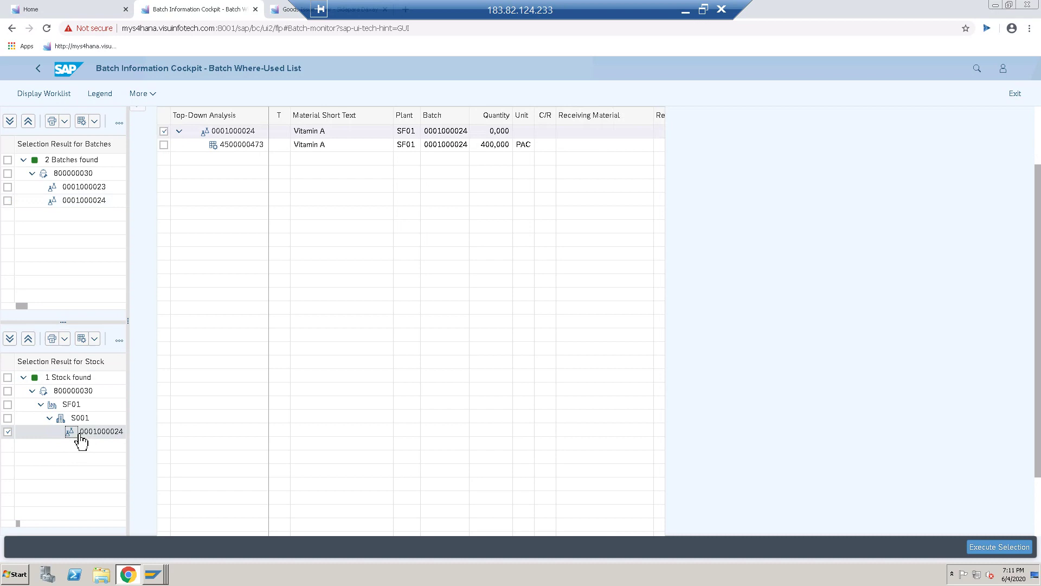
click(114, 440)
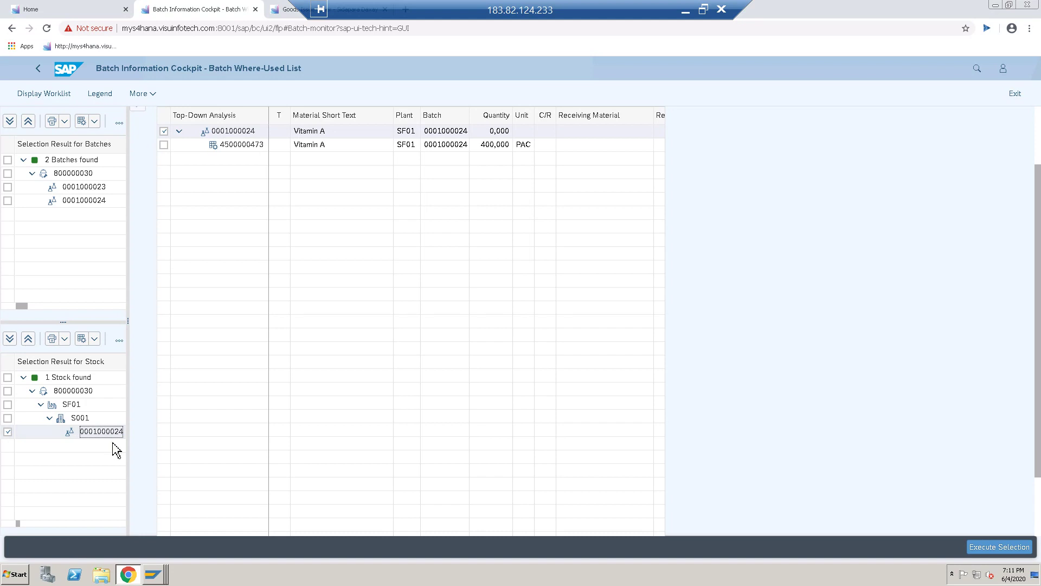
click(110, 441)
right_click(115, 437)
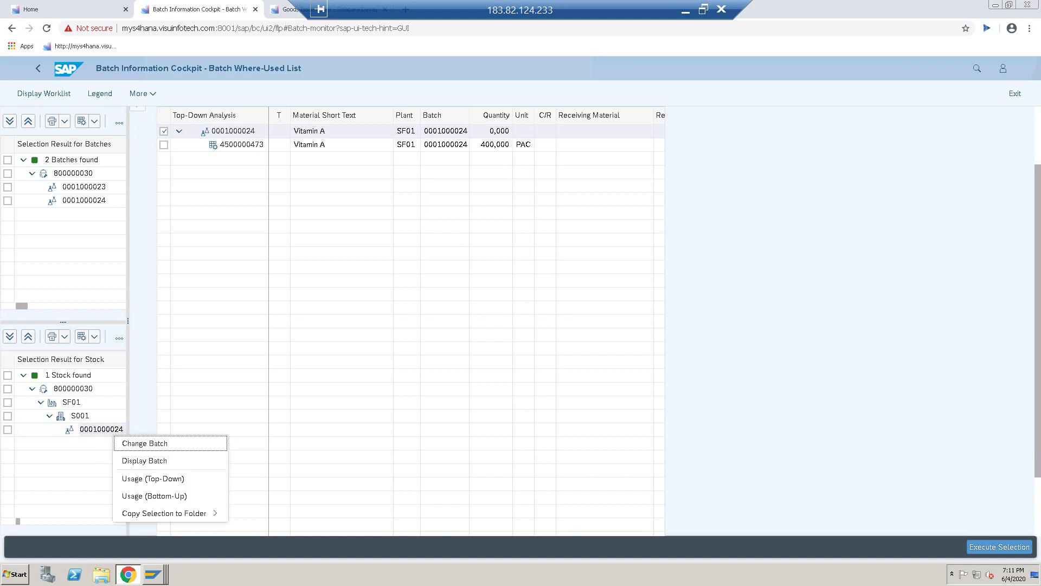
click(154, 478)
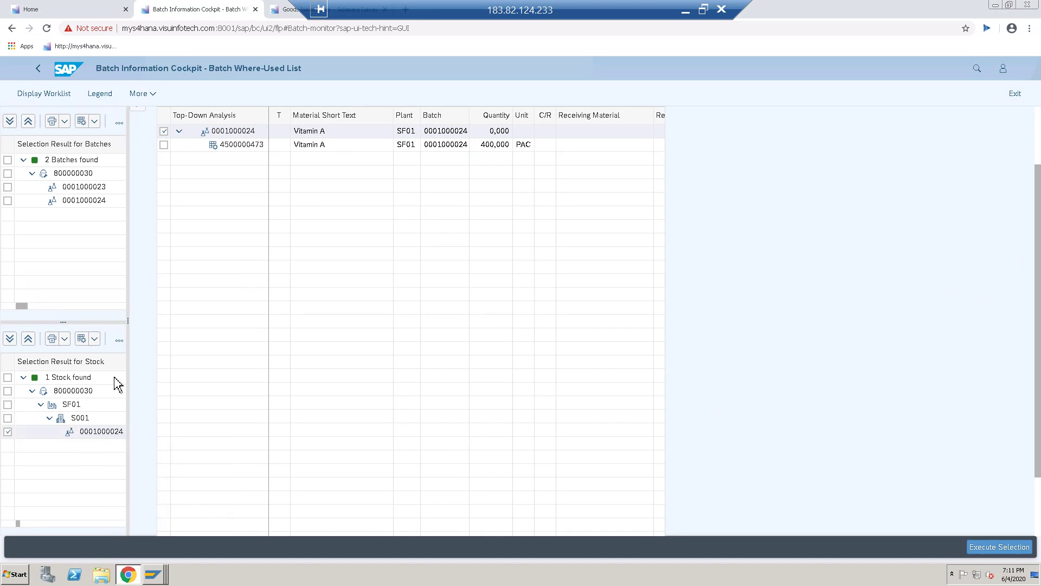
scroll(336, 353, up, 2)
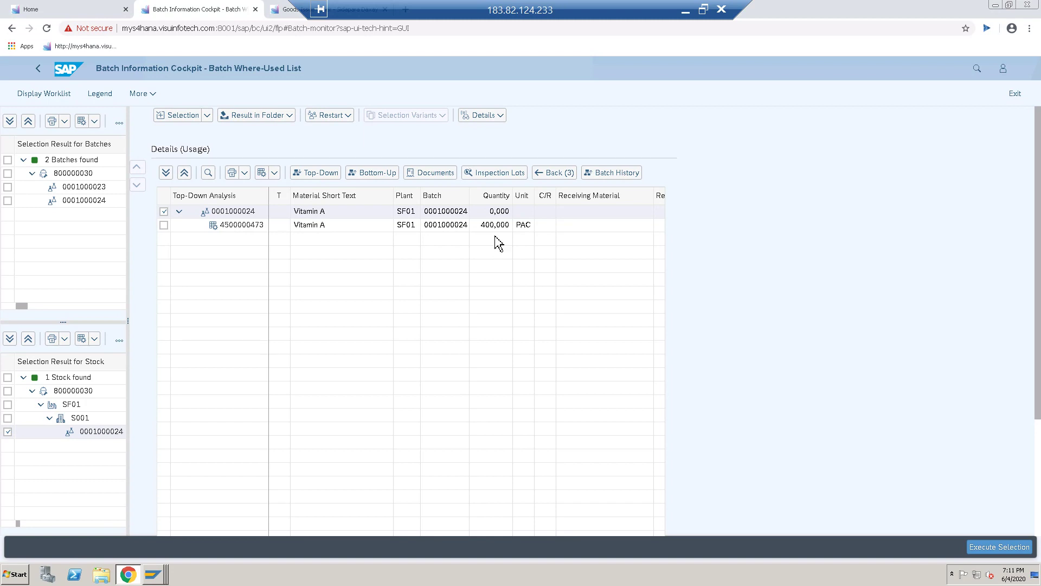
Step: Leave Batch Information Cockpit for the home page, confirming that the page with unsaved data is abandoned
click(39, 69)
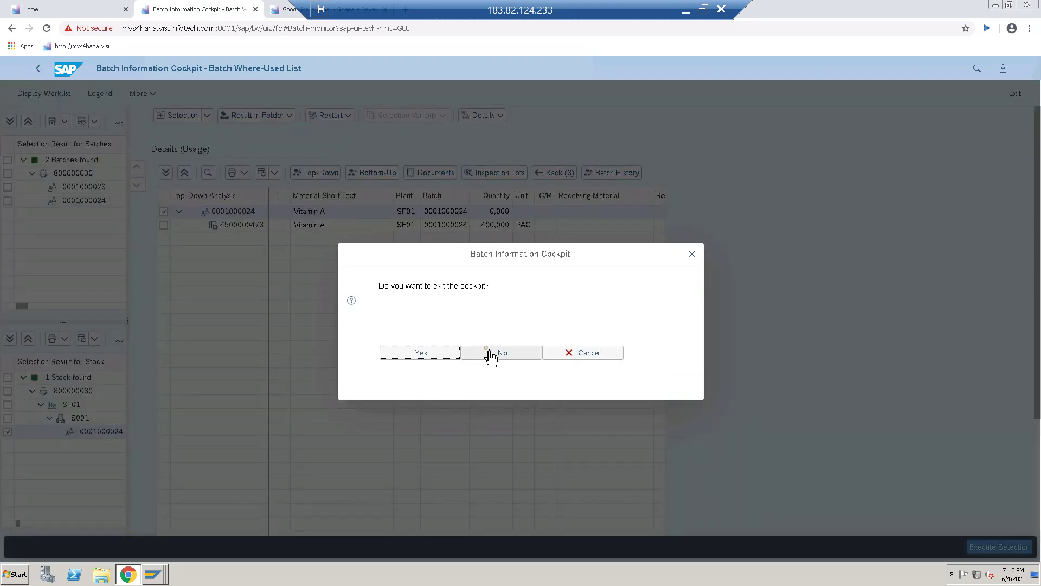
click(490, 354)
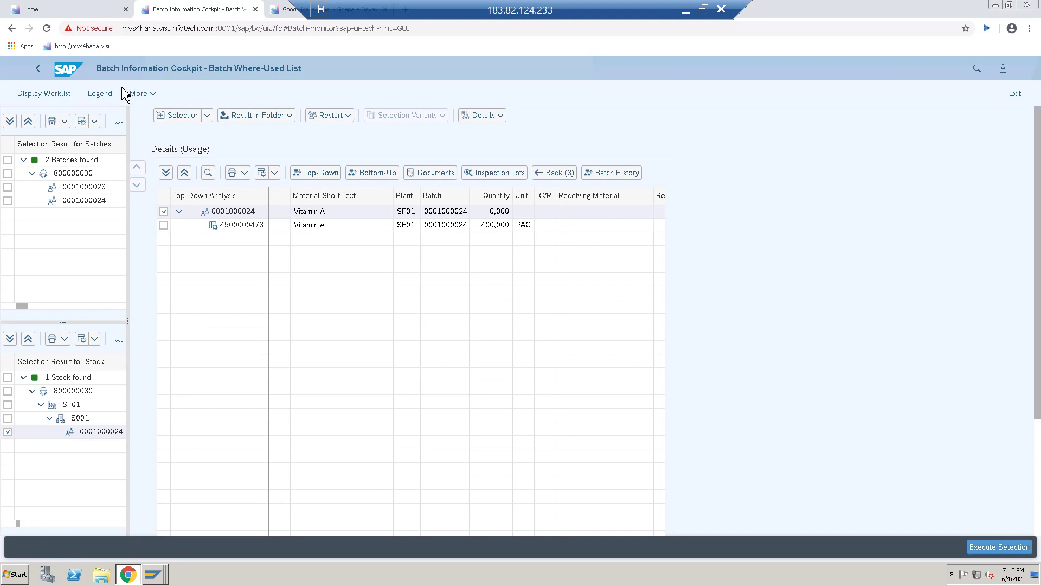
click(63, 69)
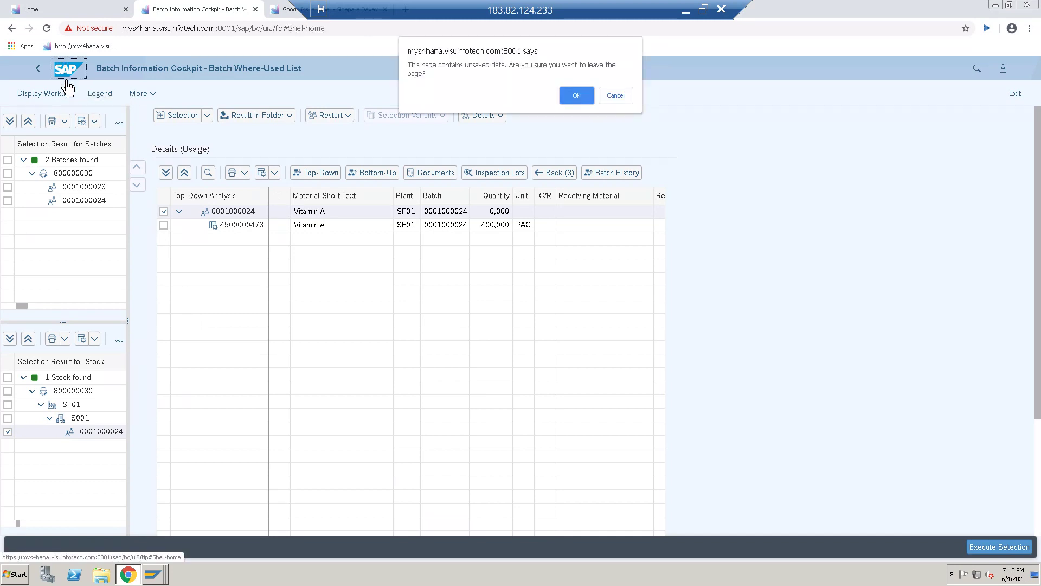
click(579, 100)
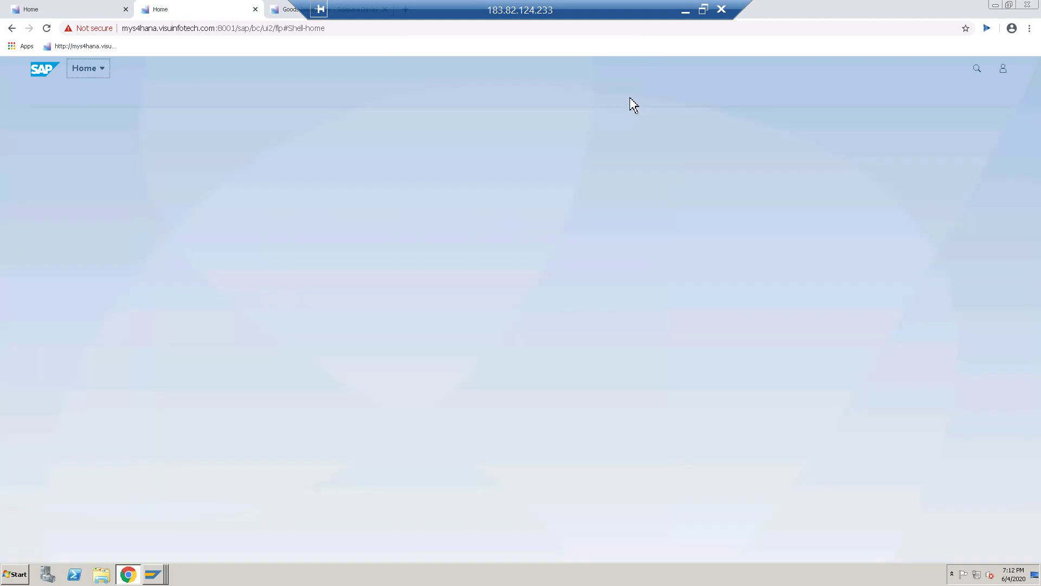
Step: Close the current browser tab and minimize the remote desktop session to return to the Word document
click(256, 10)
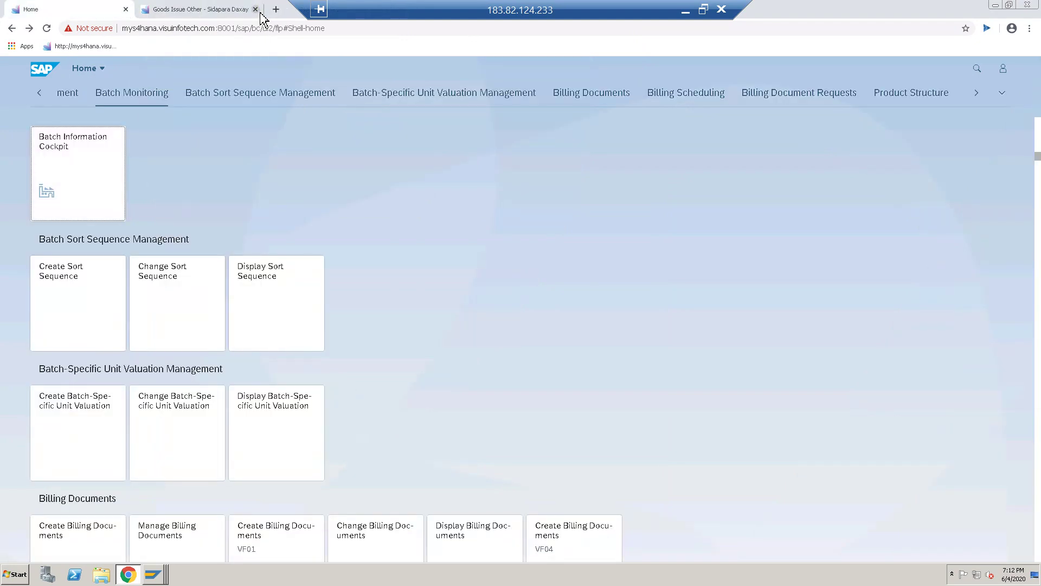
click(685, 10)
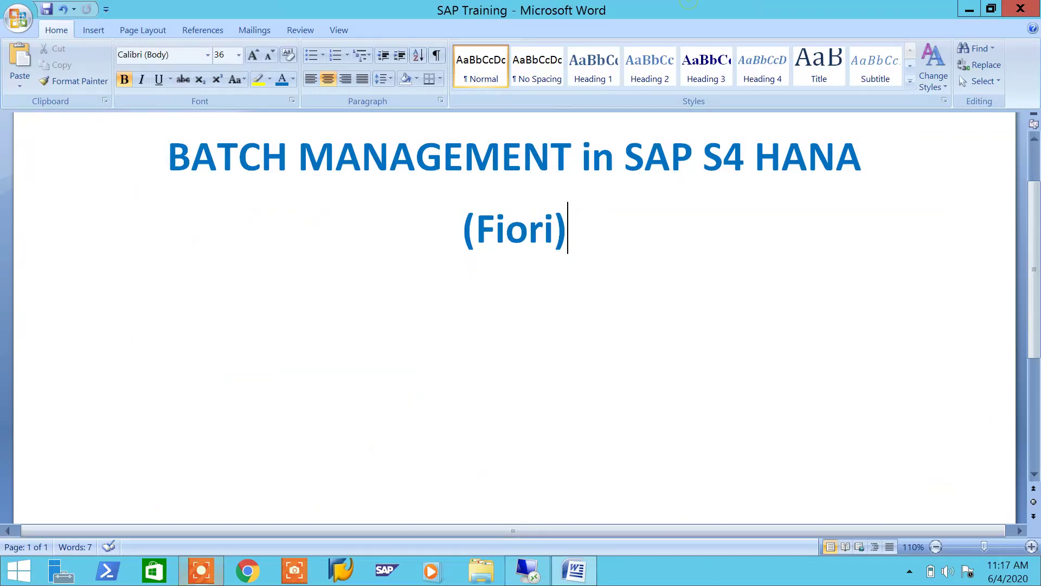